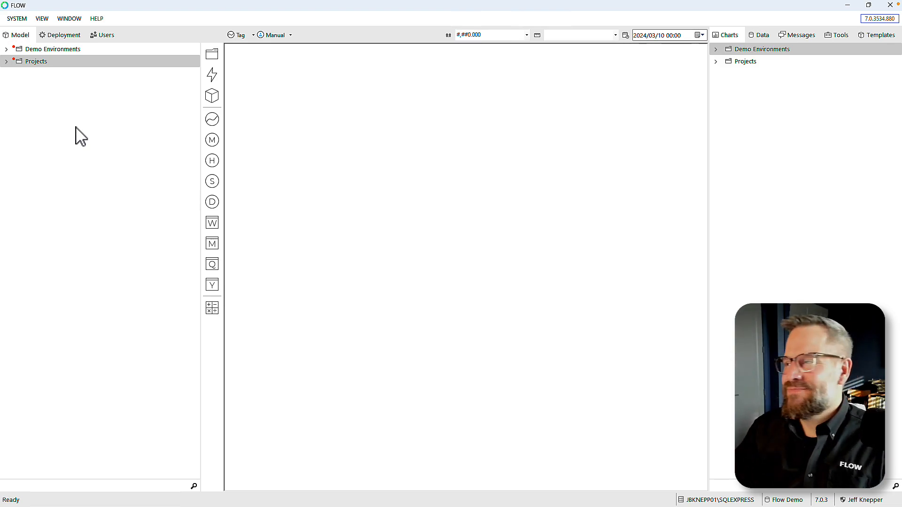
# - Start a new OPC UA Buffer connection under the data sources
pyautogui.click(760, 35)
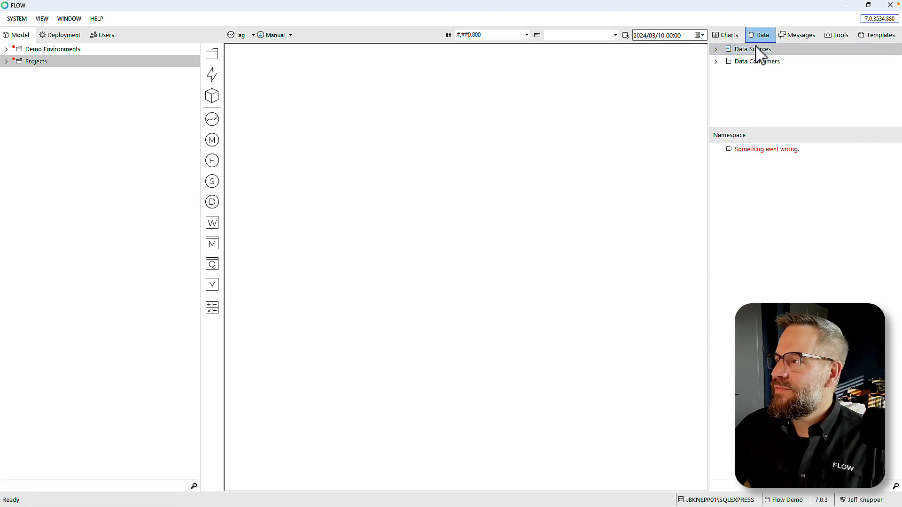
pyautogui.rightClick(750, 50)
pyautogui.moveTo(779, 55)
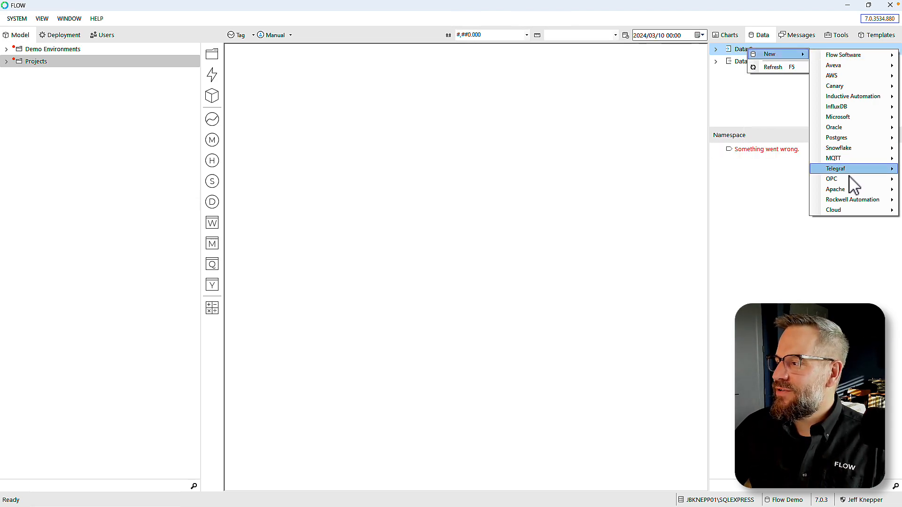
pyautogui.moveTo(849, 178)
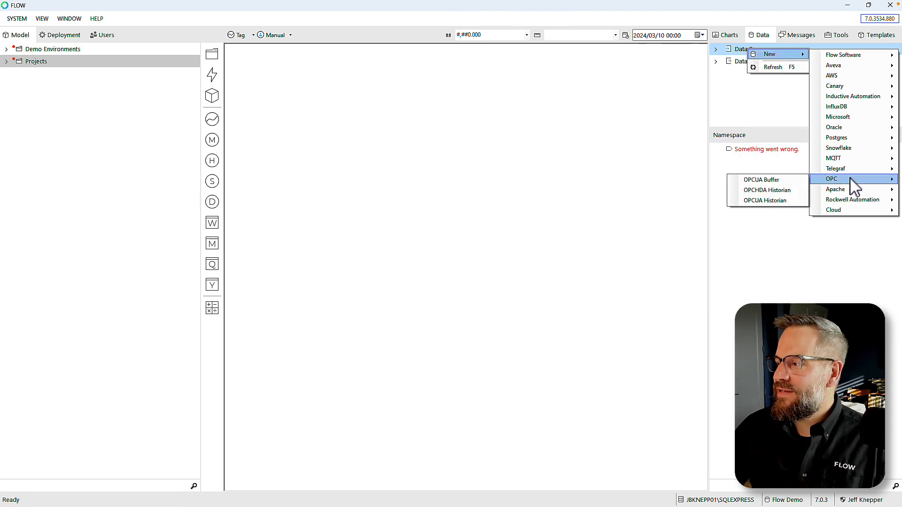
pyautogui.click(770, 182)
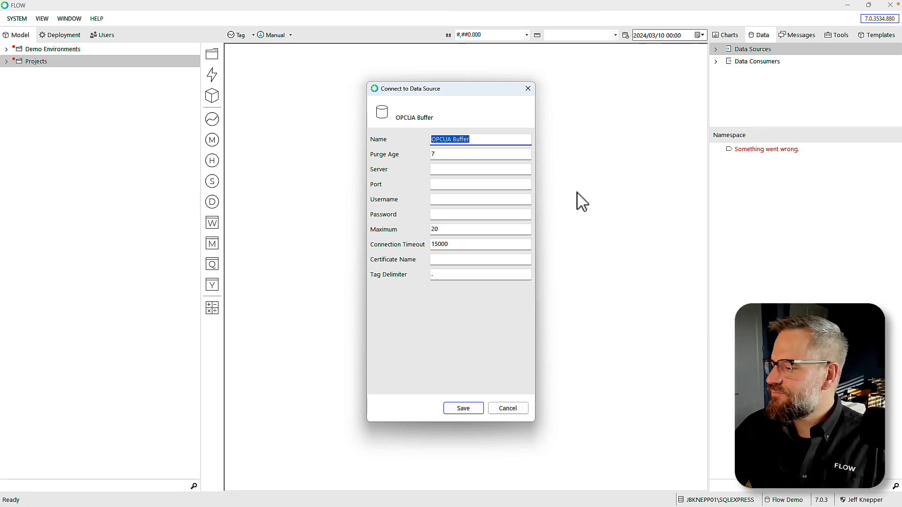
# - Switch to the KEPServerEX configuration and view the tags of the ACASI FMF-12000 device under Filler 011
pyautogui.moveTo(770, 504)
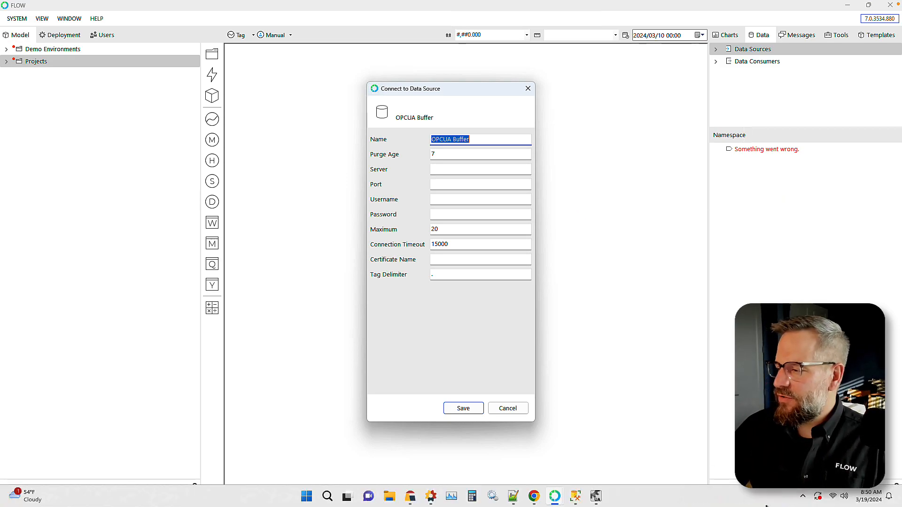
pyautogui.click(803, 501)
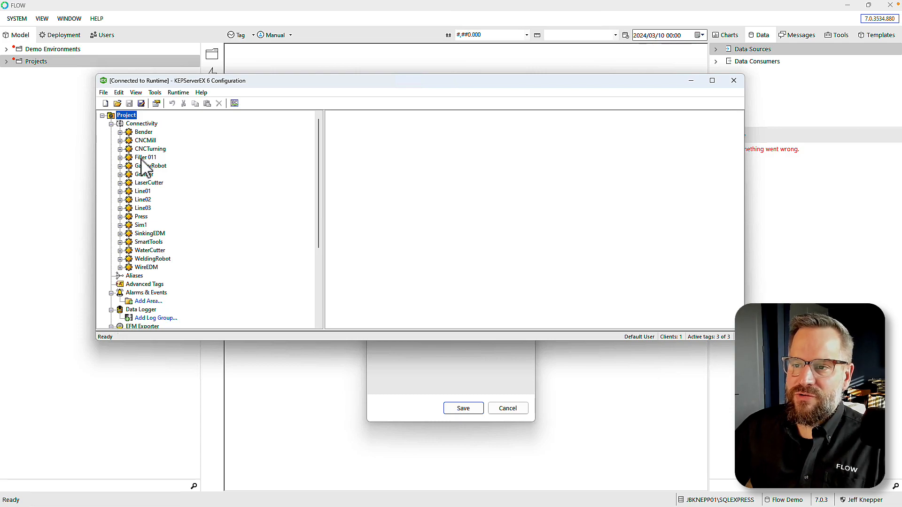
pyautogui.click(121, 157)
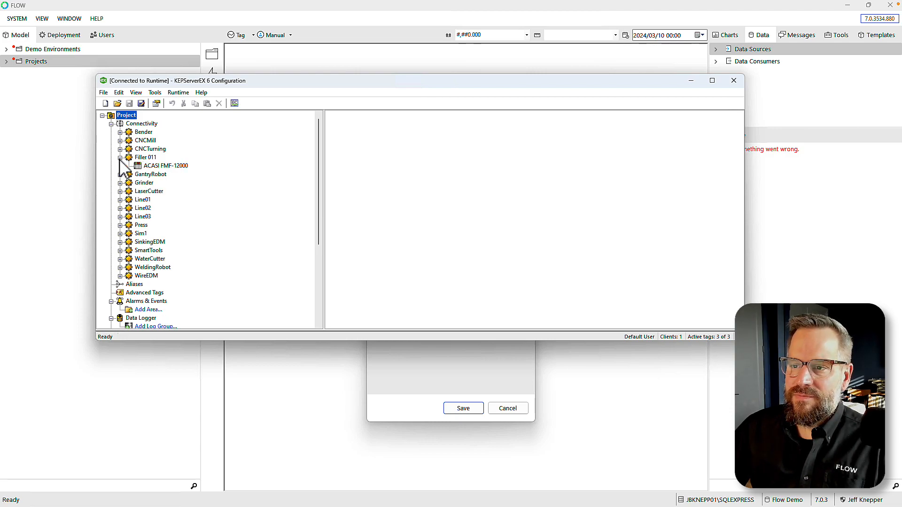
pyautogui.click(140, 166)
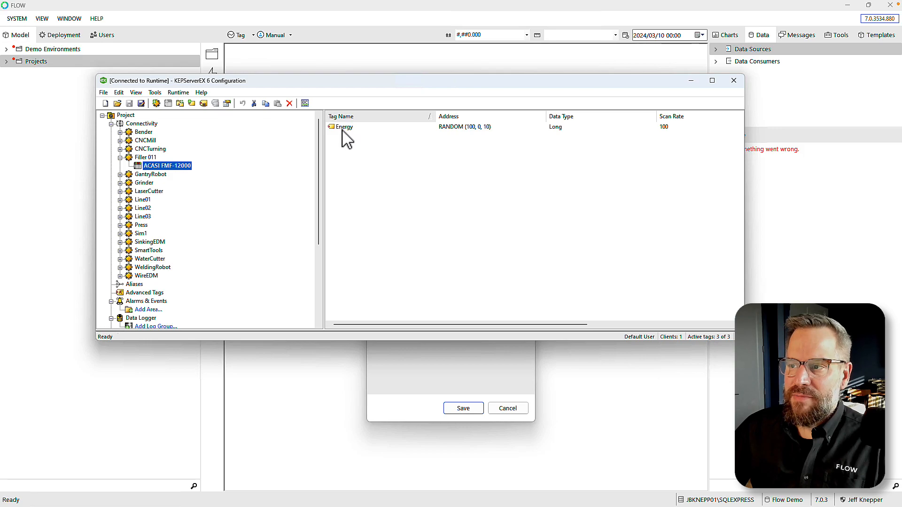
# - Check the server endpoints in the OPC UA Configuration Manager, and return to the Flow data source form
pyautogui.moveTo(806, 501)
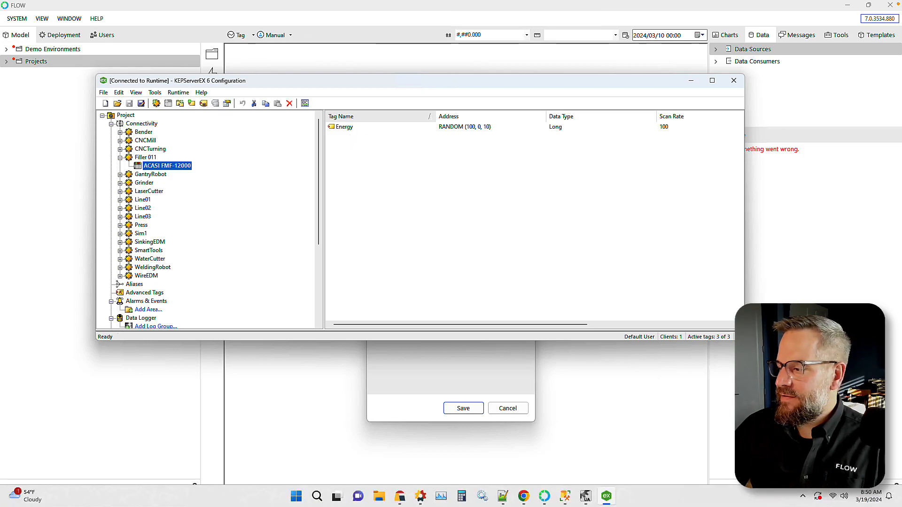
pyautogui.click(802, 496)
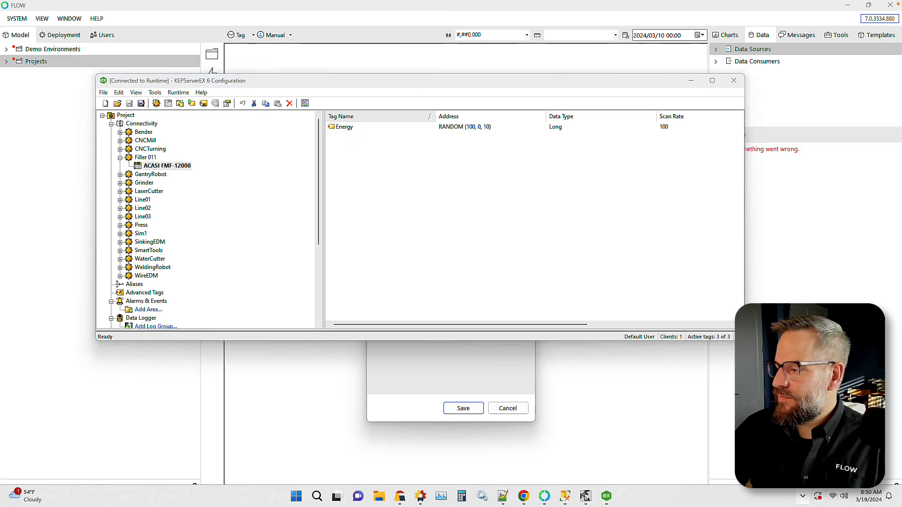
pyautogui.click(810, 373)
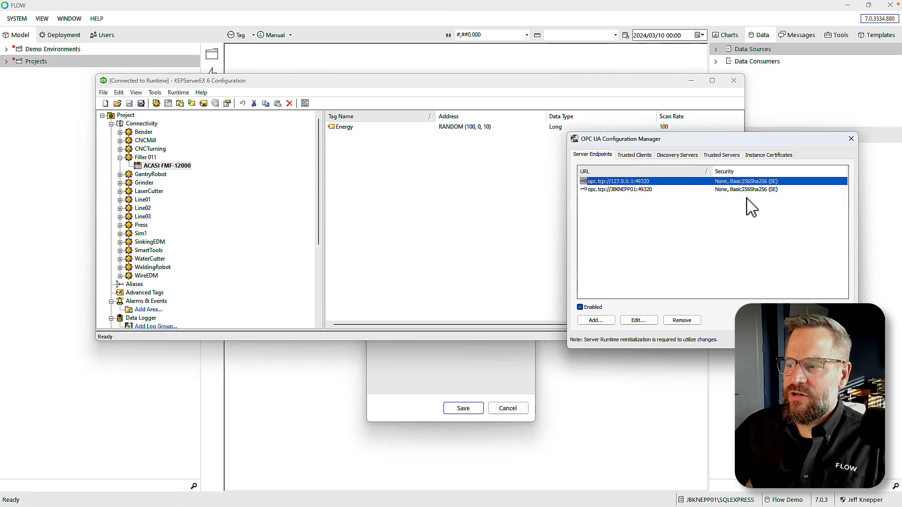
pyautogui.click(475, 357)
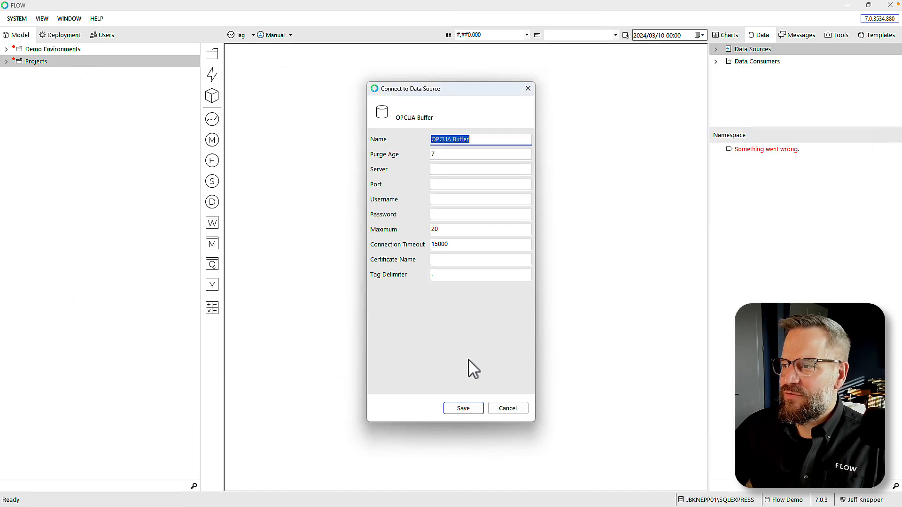
# - Name the new data source Kepware and set its purge age to 90
pyautogui.click(446, 155)
pyautogui.hotkey('shift', 'Tab')
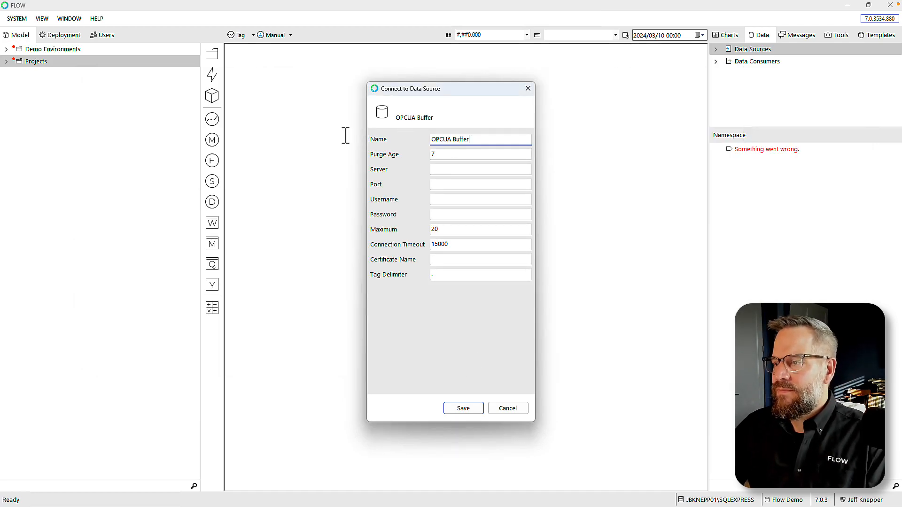
pyautogui.write('Kepware')
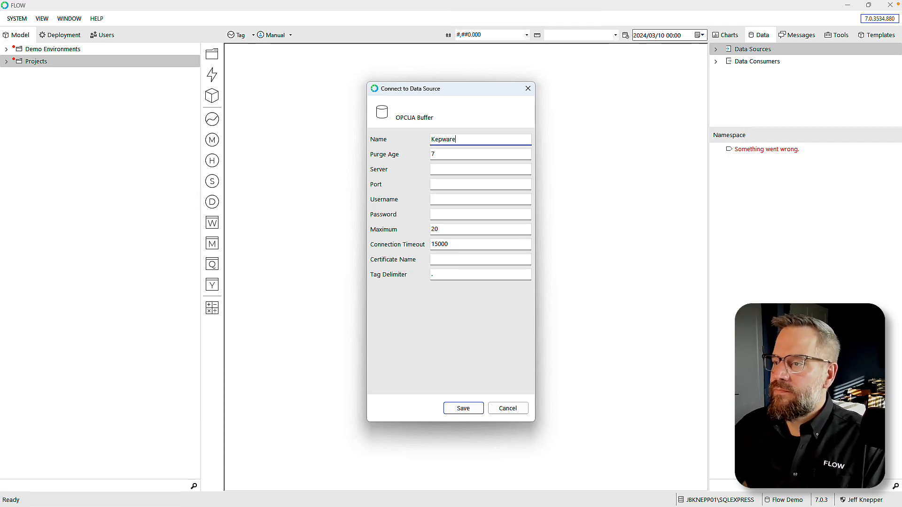
pyautogui.click(433, 155)
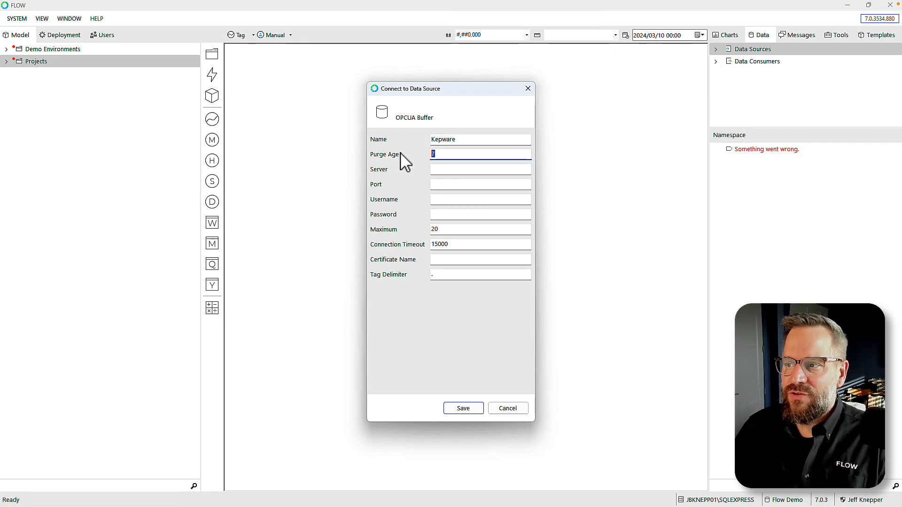
pyautogui.write('90')
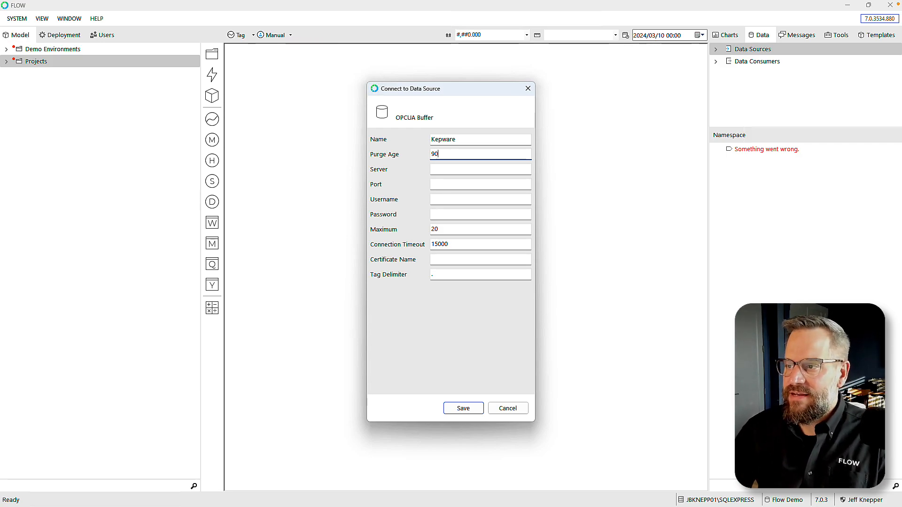
# - Set the server to JBKNEPP01 and the port to 49320, leave the credentials blank, and save the data source
pyautogui.click(467, 170)
pyautogui.write('JBKNEPP01')
pyautogui.click(461, 184)
pyautogui.write('49')
pyautogui.press('BackSpace')
pyautogui.write('9320')
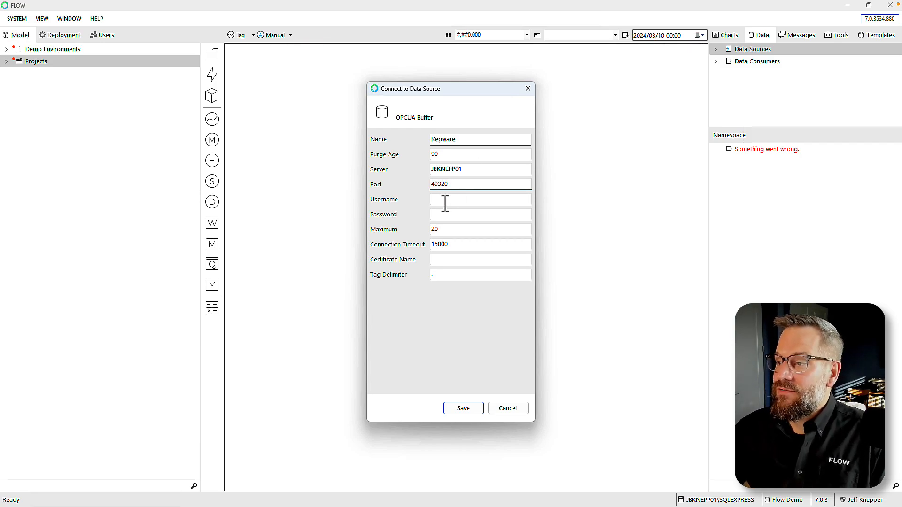
pyautogui.click(445, 202)
pyautogui.click(446, 214)
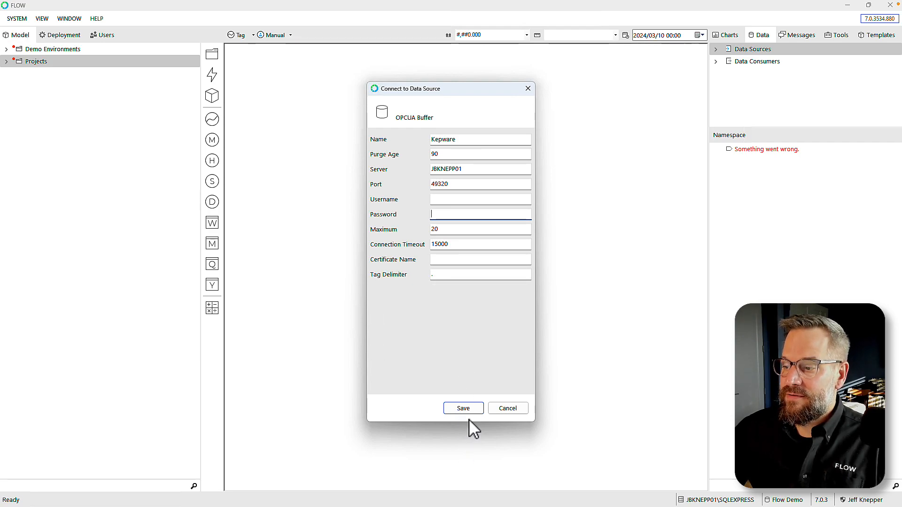
pyautogui.click(463, 408)
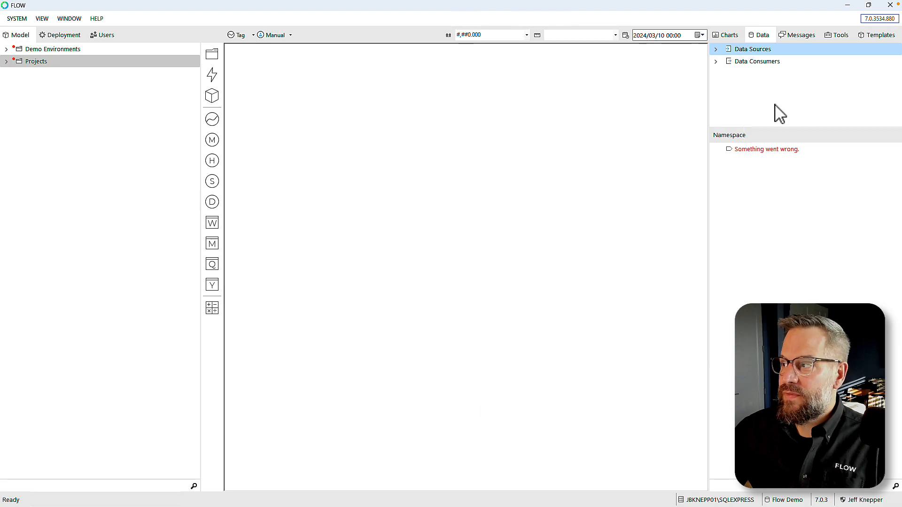
# - Assign the Kepware data source to the JBKNEPP01 platform in the deployment tree
pyautogui.click(715, 49)
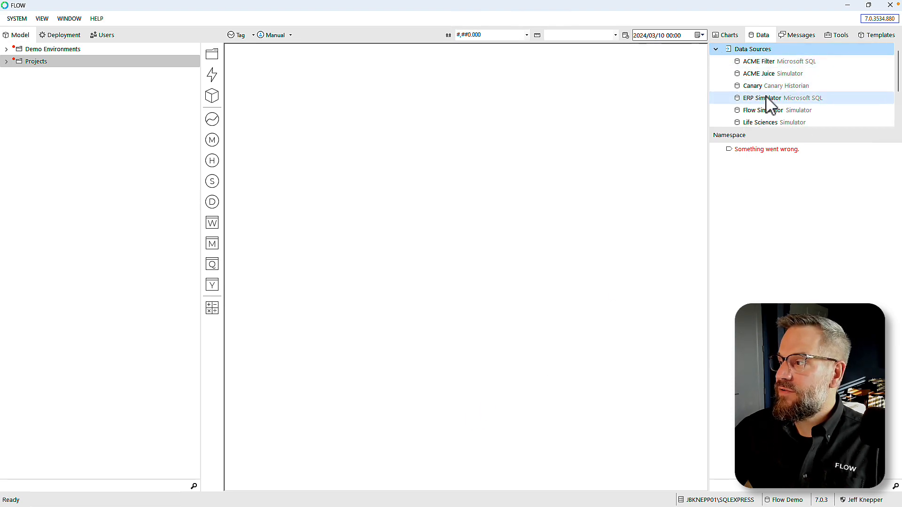
pyautogui.scroll(-2, 766, 101)
pyautogui.click(740, 97)
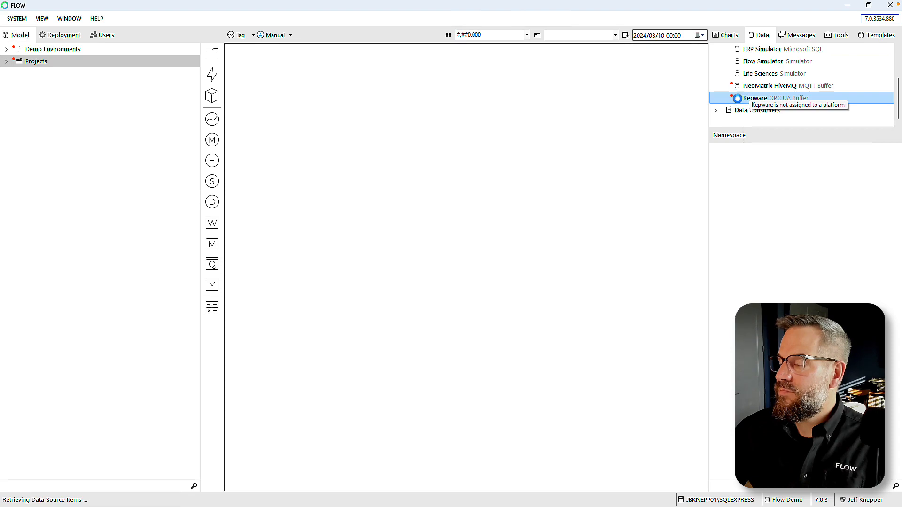
pyautogui.moveTo(738, 98); pyautogui.dragTo(770, 100)
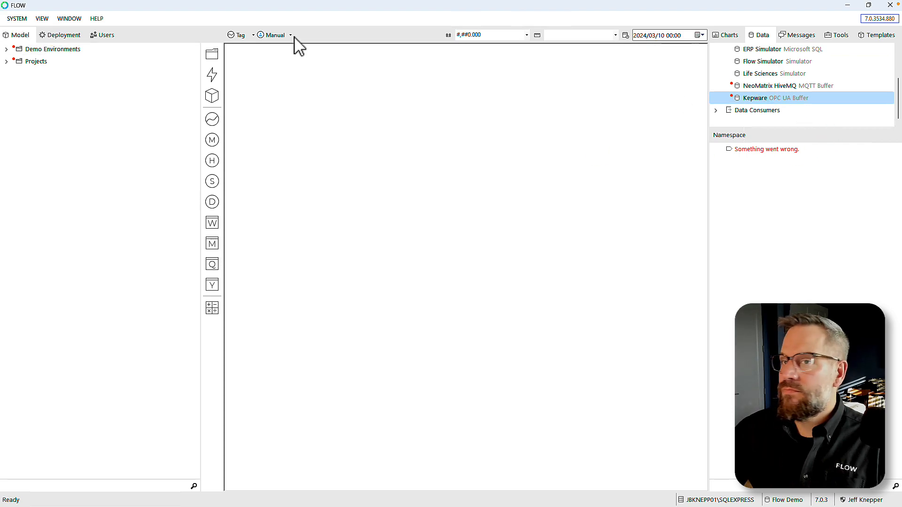
pyautogui.click(70, 38)
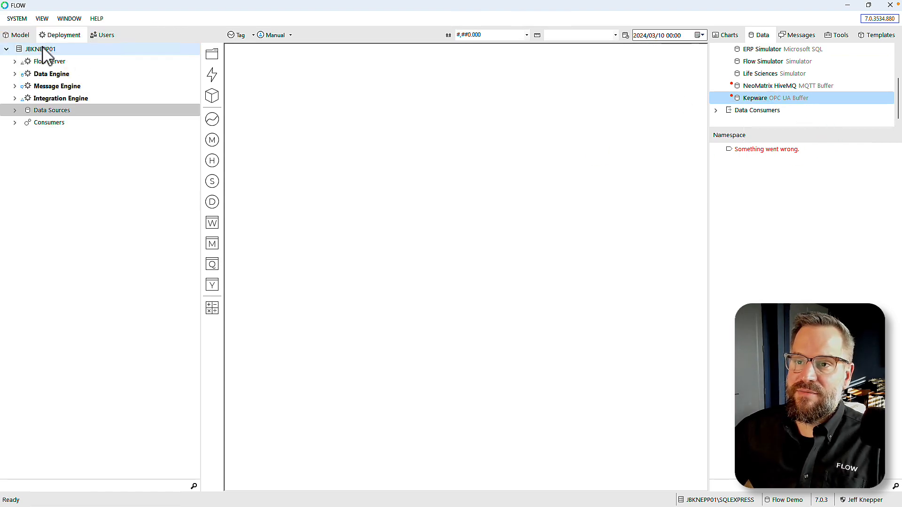
pyautogui.click(31, 51)
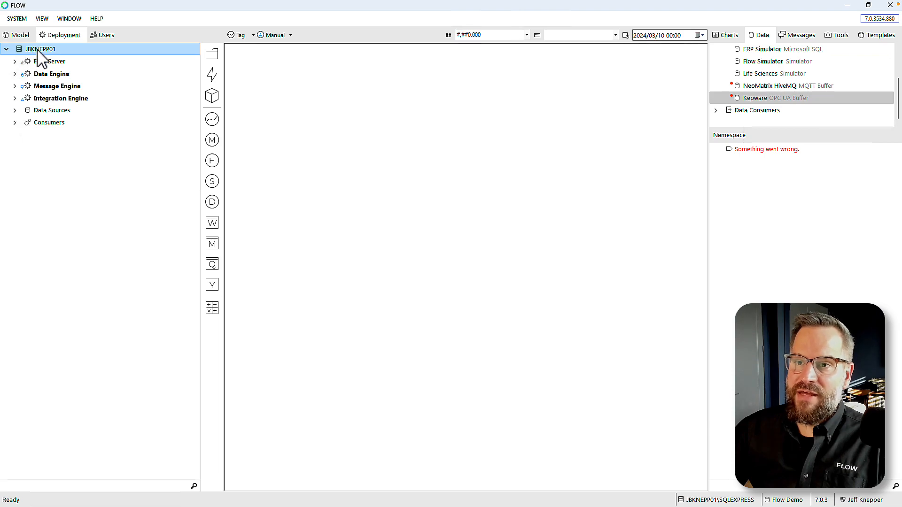
pyautogui.click(738, 100)
pyautogui.moveTo(739, 101); pyautogui.dragTo(44, 54)
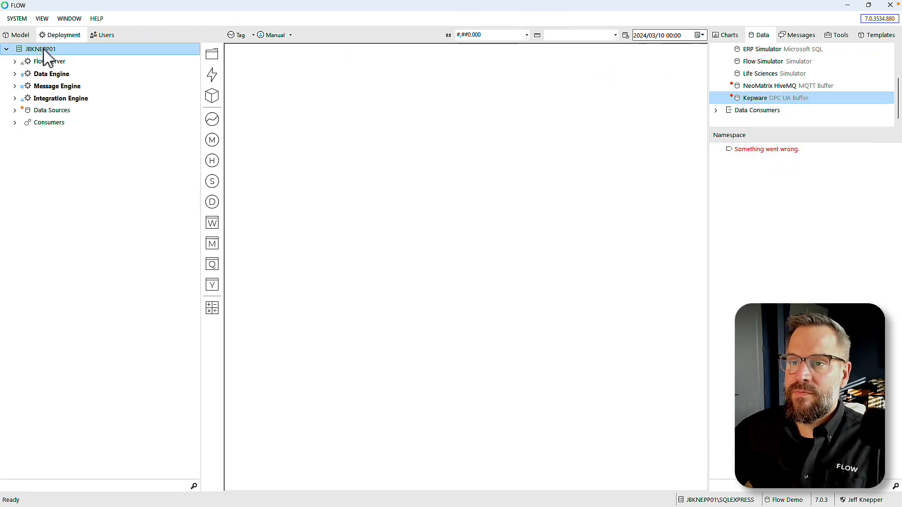
# - Try to configure the Kepware data source listed under the platform's data sources
pyautogui.click(15, 110)
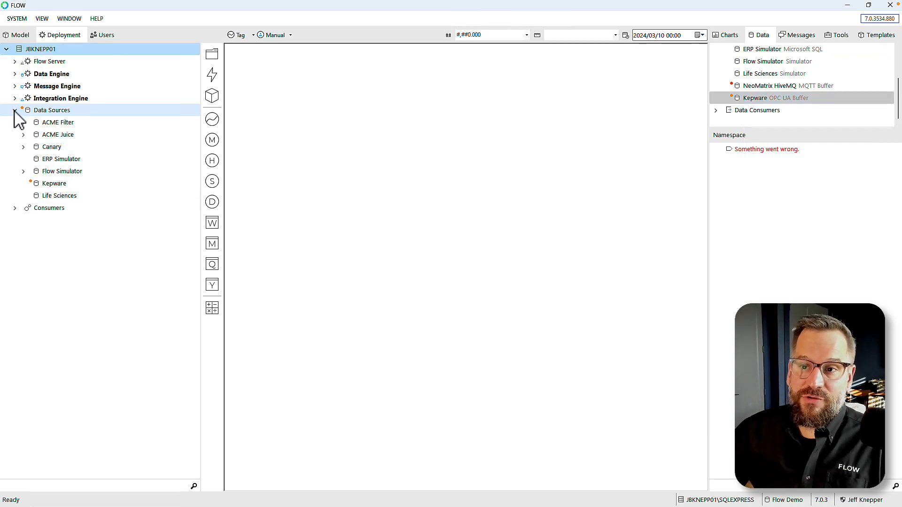
pyautogui.rightClick(53, 184)
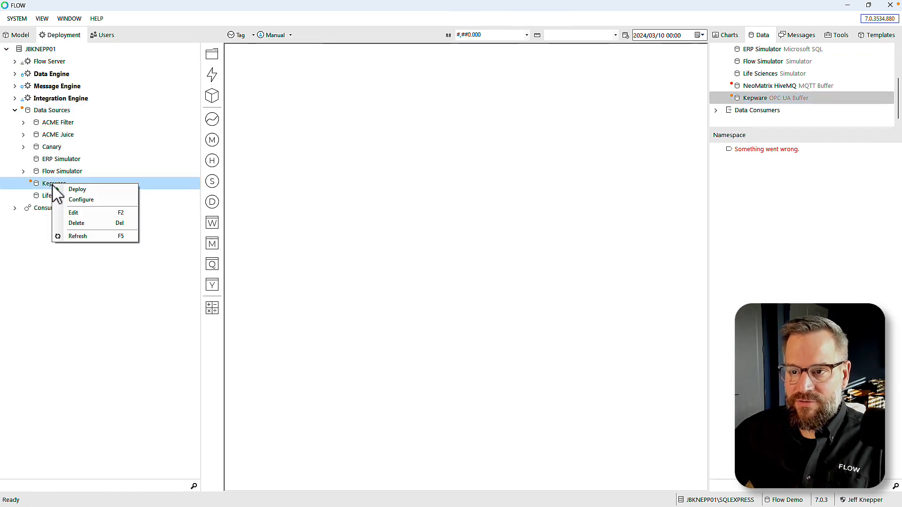
pyautogui.click(83, 201)
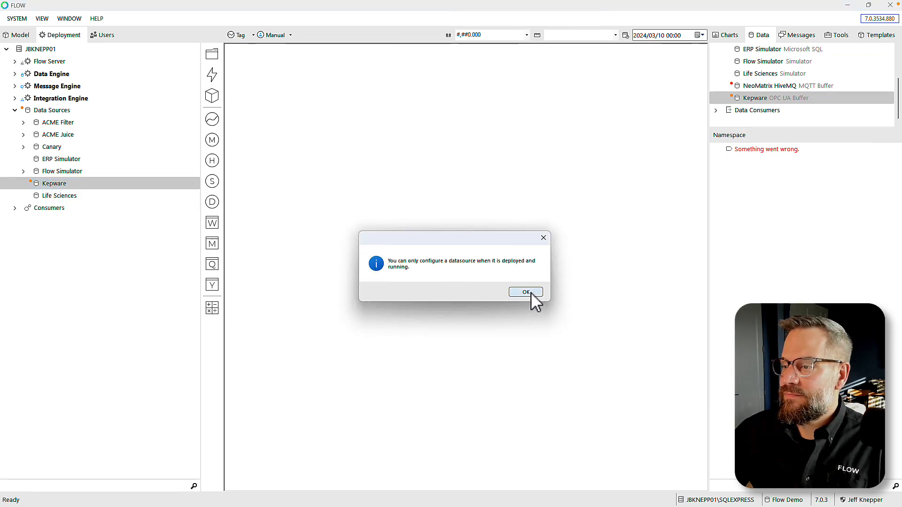
pyautogui.click(527, 292)
# - Deploy the Kepware data source on the platform
pyautogui.rightClick(41, 184)
pyautogui.click(64, 187)
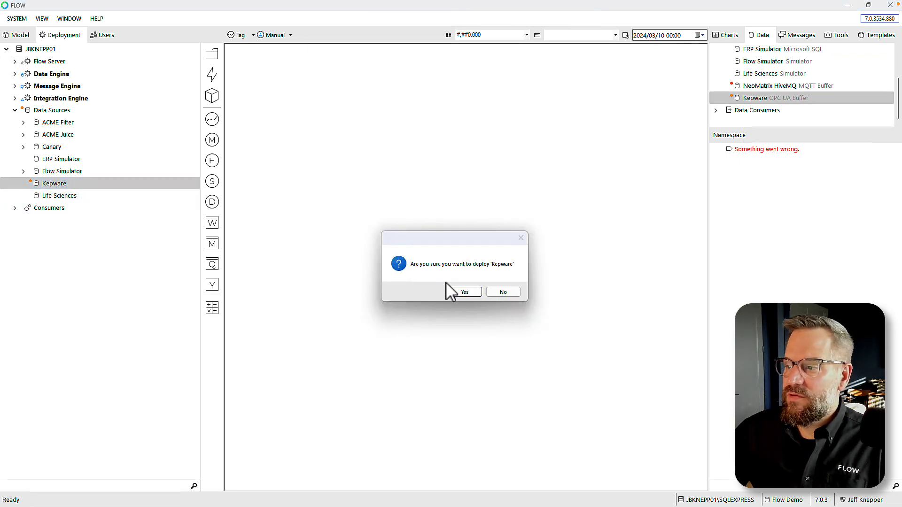
pyautogui.click(463, 292)
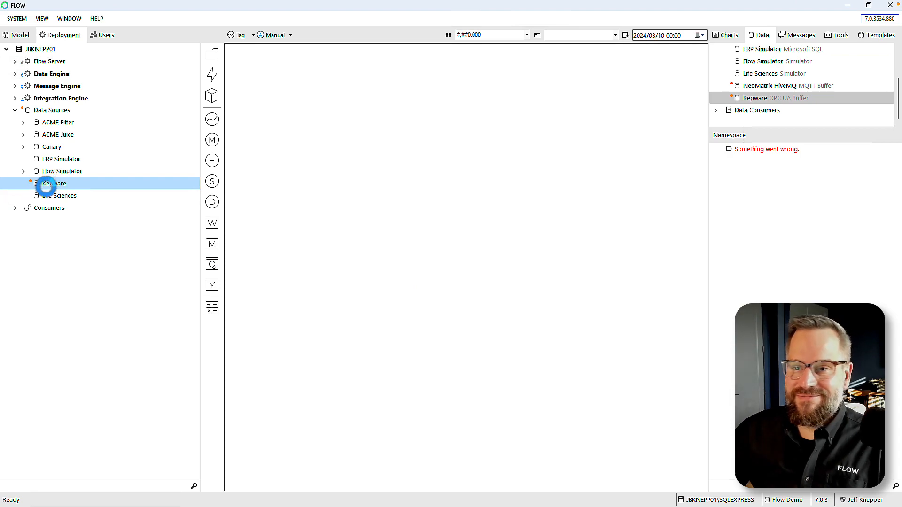
# - Try again to open the configuration of the deployed Kepware data source
pyautogui.rightClick(49, 185)
pyautogui.click(79, 203)
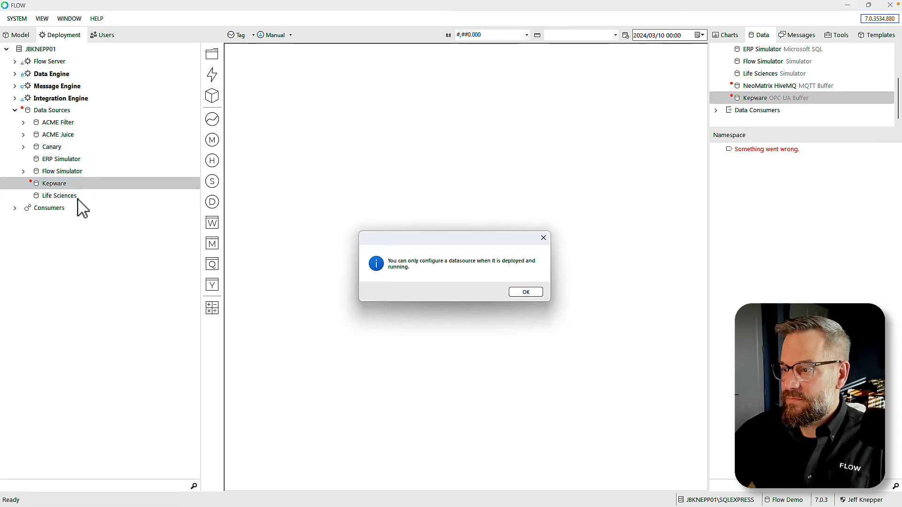
pyautogui.click(521, 293)
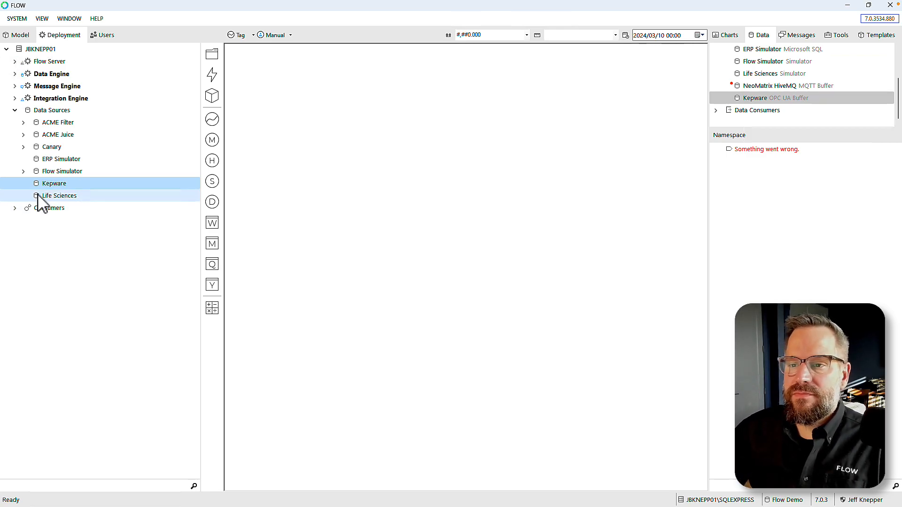
# - Configure the Kepware data source so that Filler 011's ACASI FMF-12000 Energy tag has Logged set to True
pyautogui.rightClick(47, 187)
pyautogui.click(68, 190)
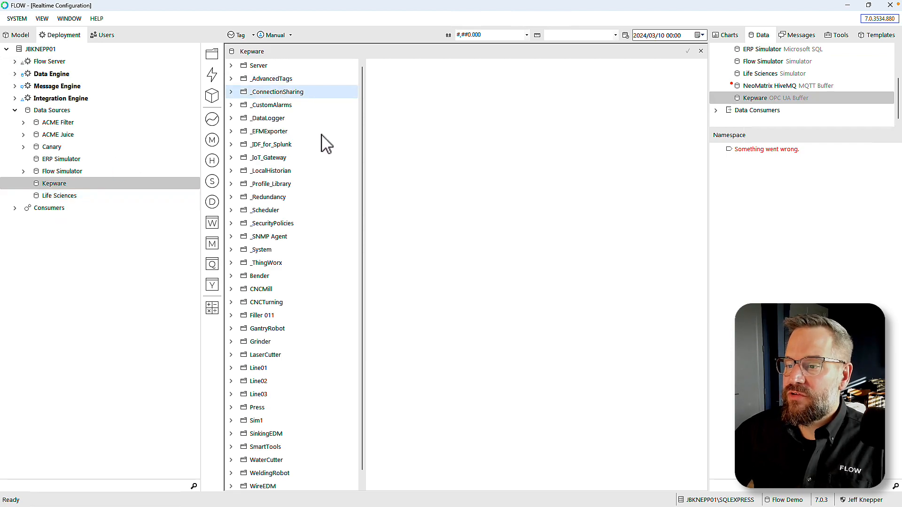
pyautogui.click(231, 316)
pyautogui.click(240, 355)
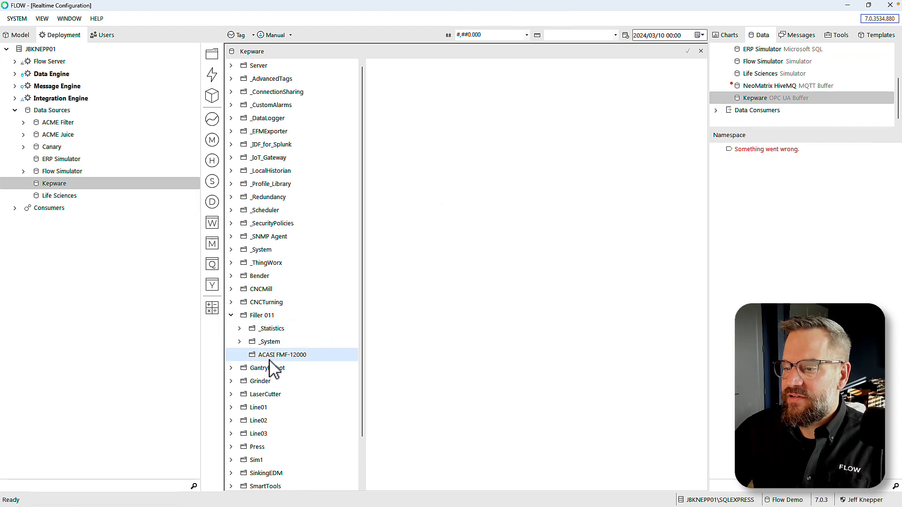
pyautogui.click(276, 383)
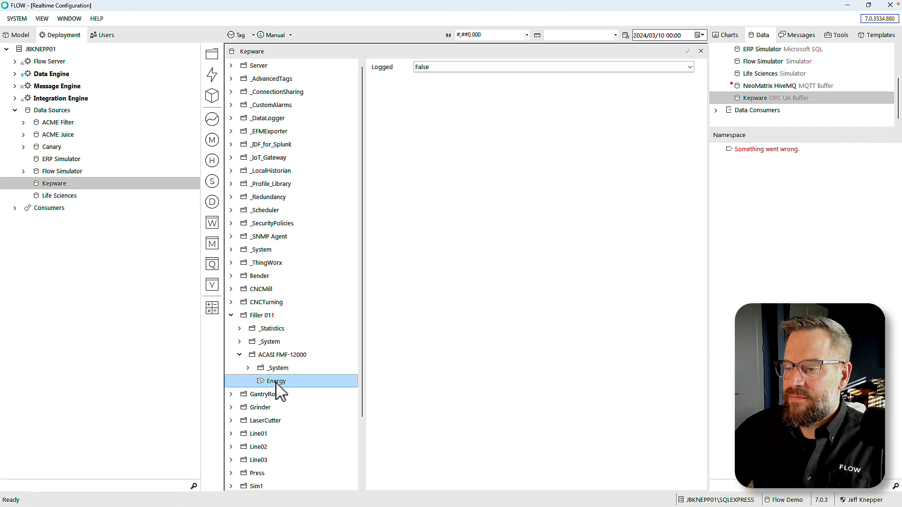
pyautogui.click(438, 68)
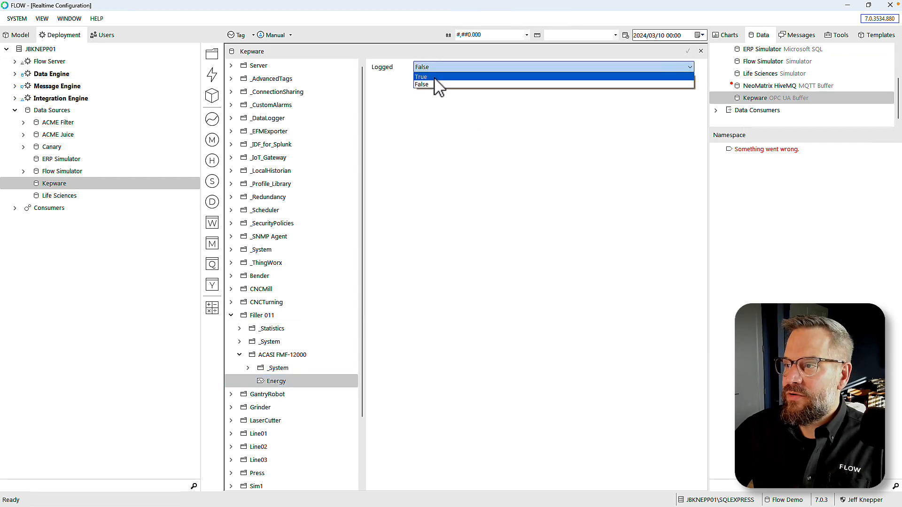
pyautogui.click(438, 77)
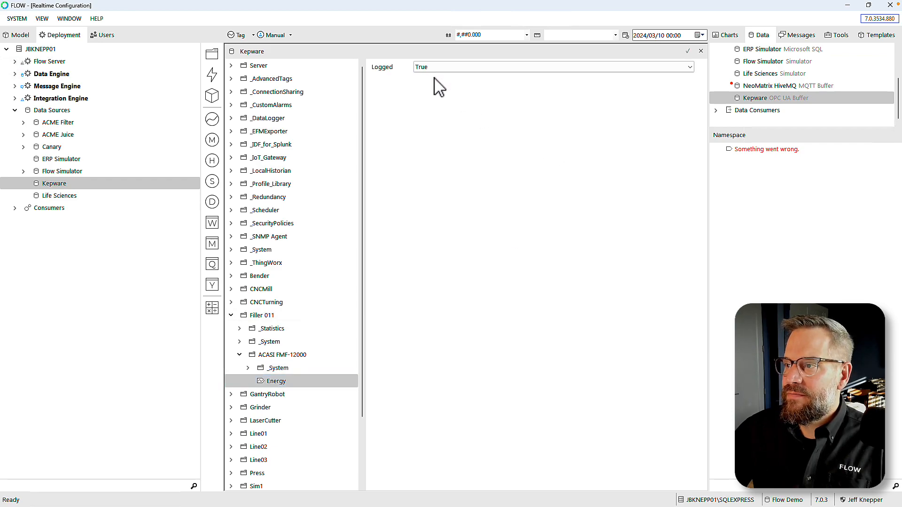
pyautogui.click(702, 51)
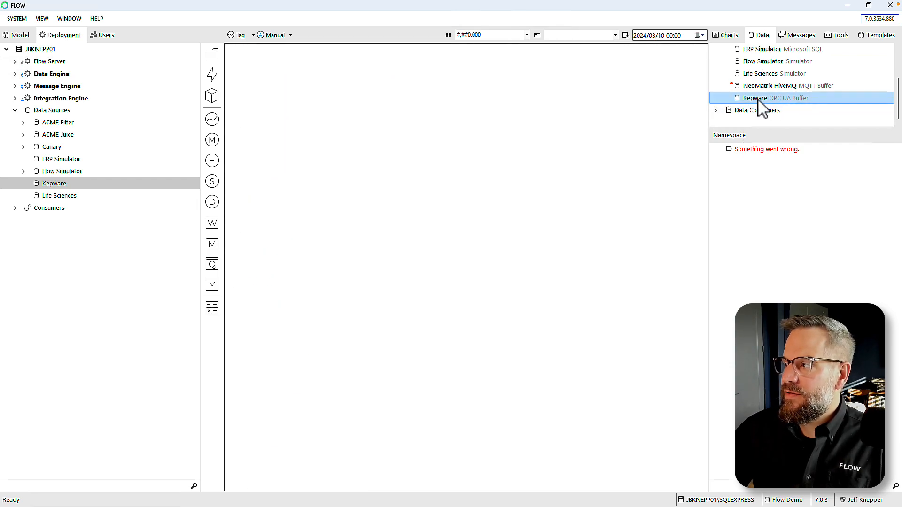
# - Refresh the Kepware namespace and expand Filler 011 and ACASI FMF-12000 to select the Energy tag
pyautogui.rightClick(737, 189)
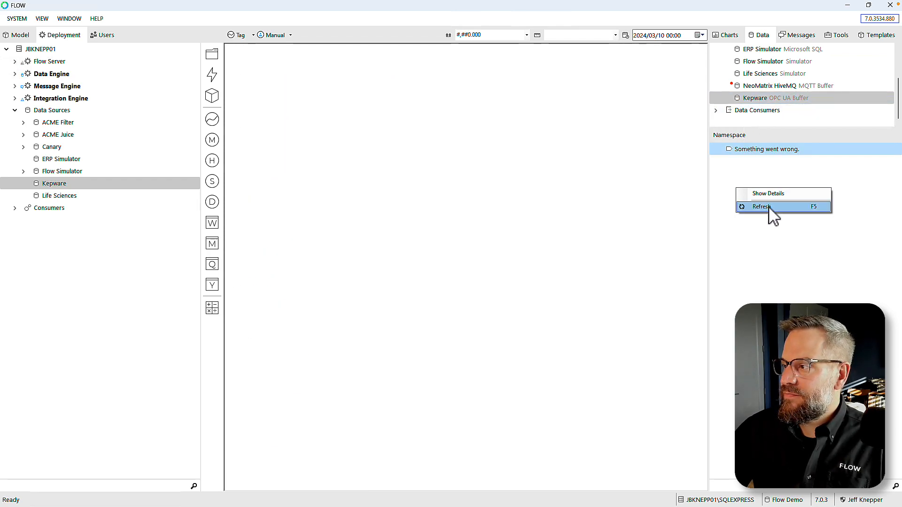
pyautogui.click(772, 207)
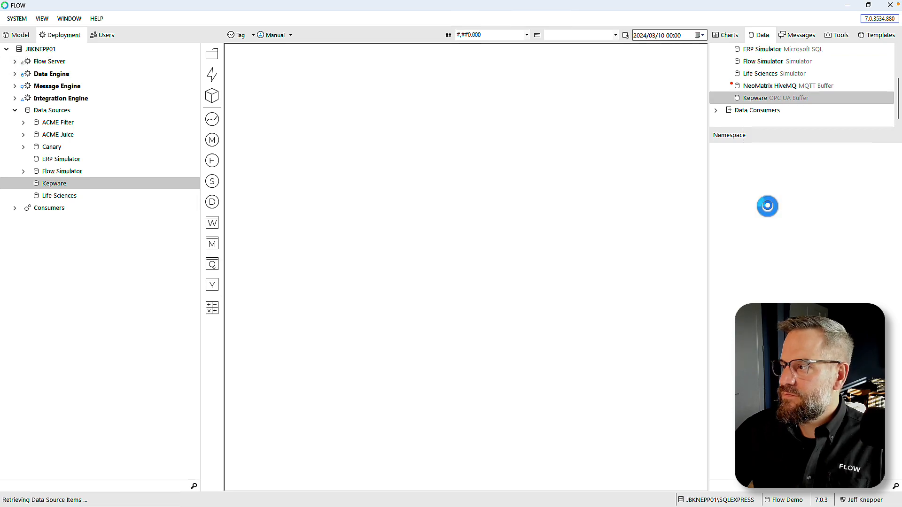
pyautogui.click(715, 149)
pyautogui.click(724, 161)
pyautogui.click(746, 177)
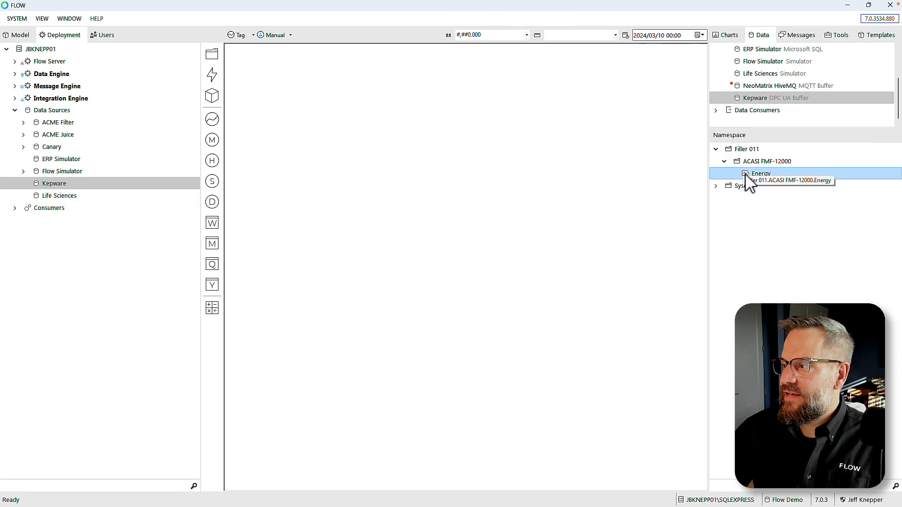
# - Preview the Energy tag's data from 08:51 on 2024-03-19 with automatic refresh running
pyautogui.doubleClick(746, 177)
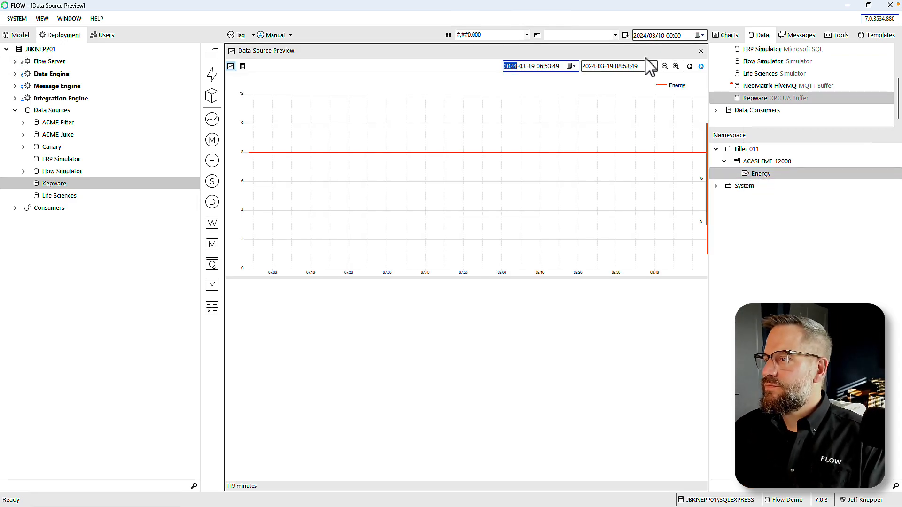
pyautogui.click(542, 66)
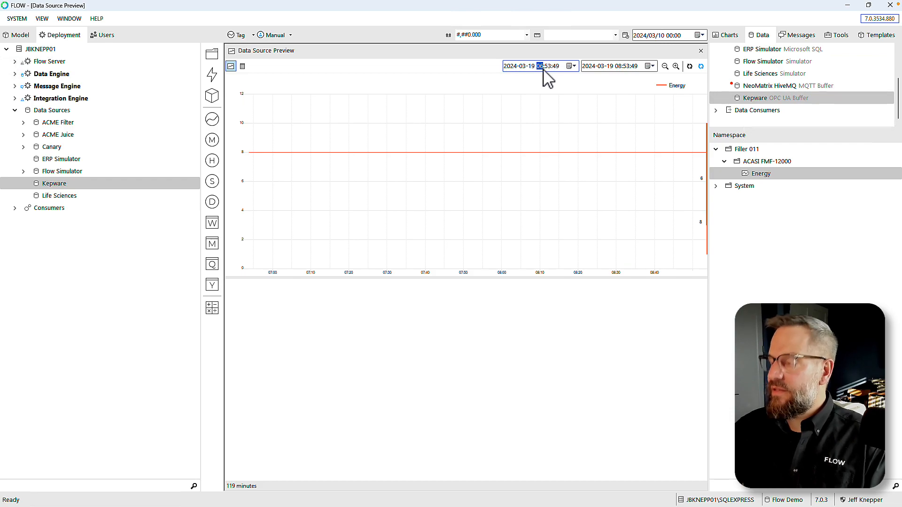
pyautogui.click(548, 67)
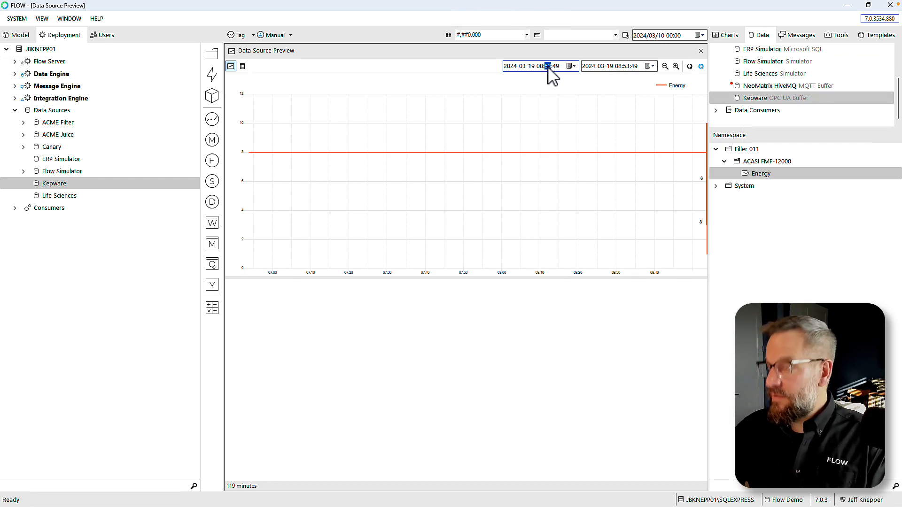
pyautogui.click(700, 66)
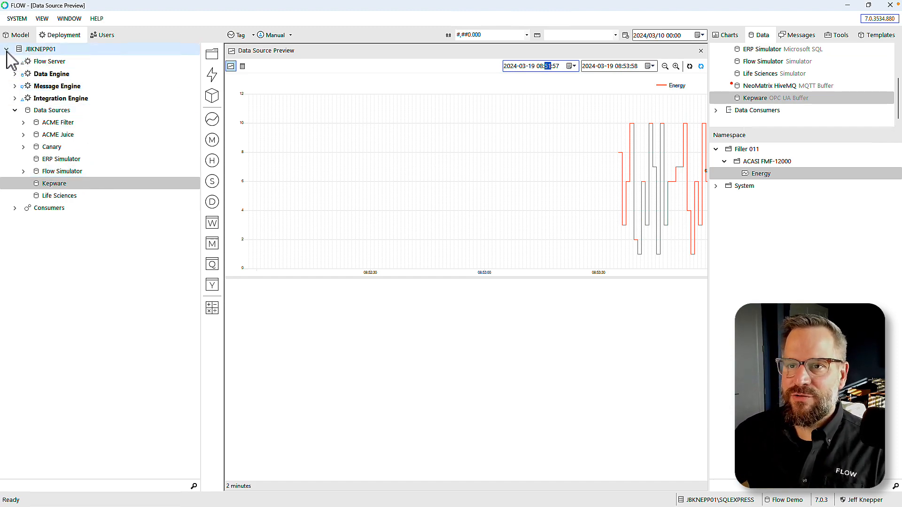
# - Browse the ACME Juice data source, expanding The Juice Factory's Packaging folder and its Lines 1 to 4
pyautogui.scroll(3, 764, 105)
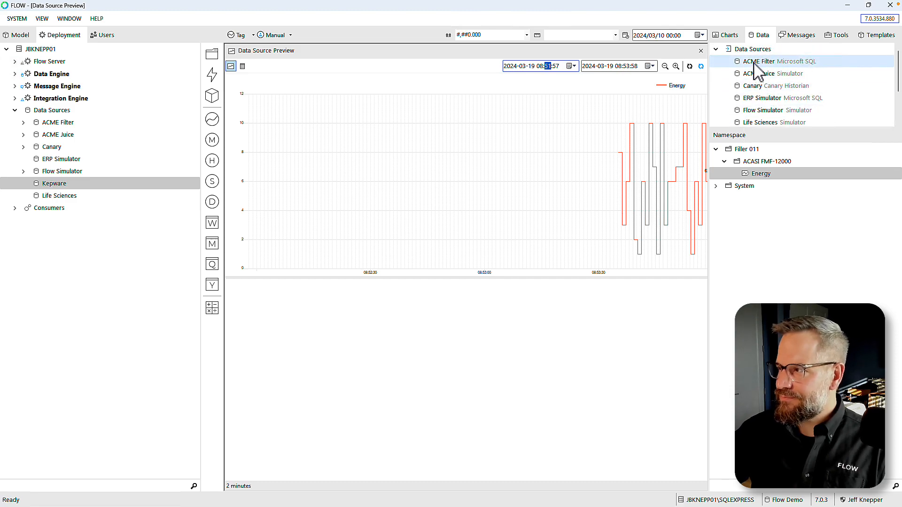
pyautogui.click(756, 76)
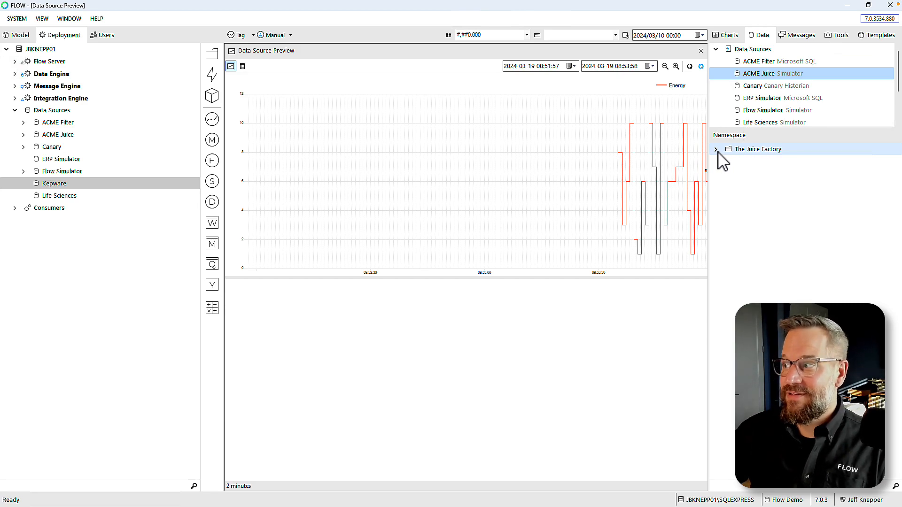
pyautogui.click(716, 150)
pyautogui.click(724, 162)
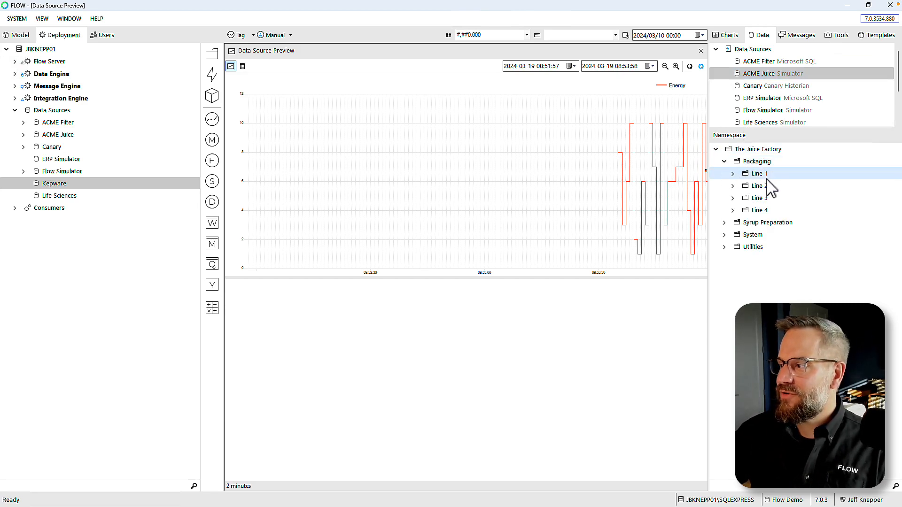
pyautogui.click(732, 174)
pyautogui.click(733, 210)
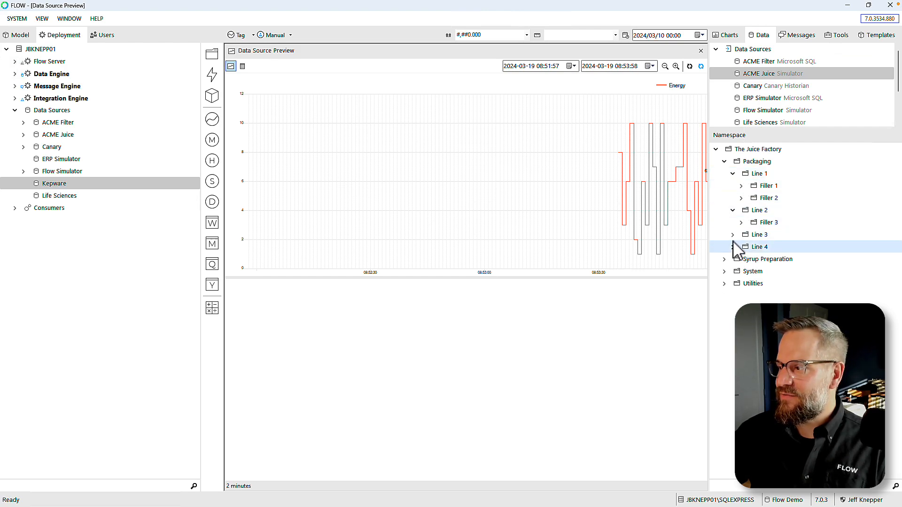
pyautogui.click(733, 234)
pyautogui.click(733, 259)
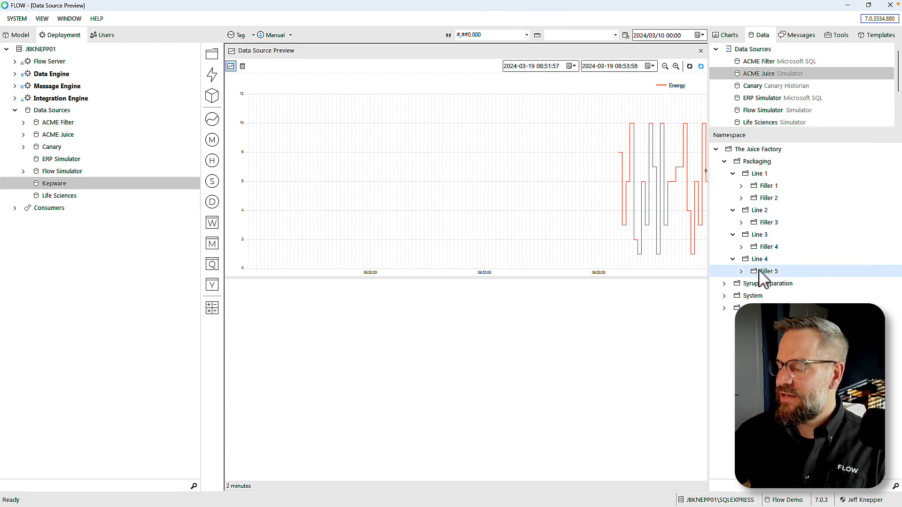
# - Expand Filler 1 and Filler 2 under Line 1 to list their tags, and close the data source preview
pyautogui.click(741, 186)
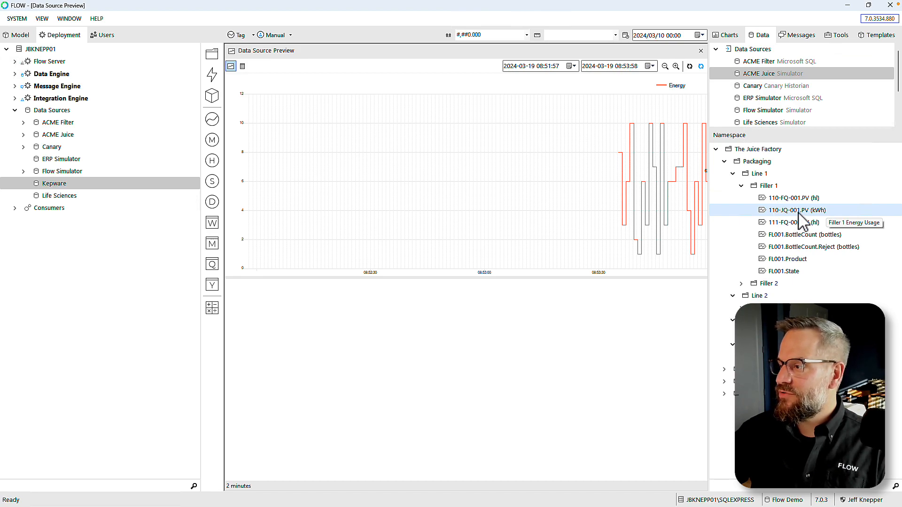
pyautogui.click(741, 284)
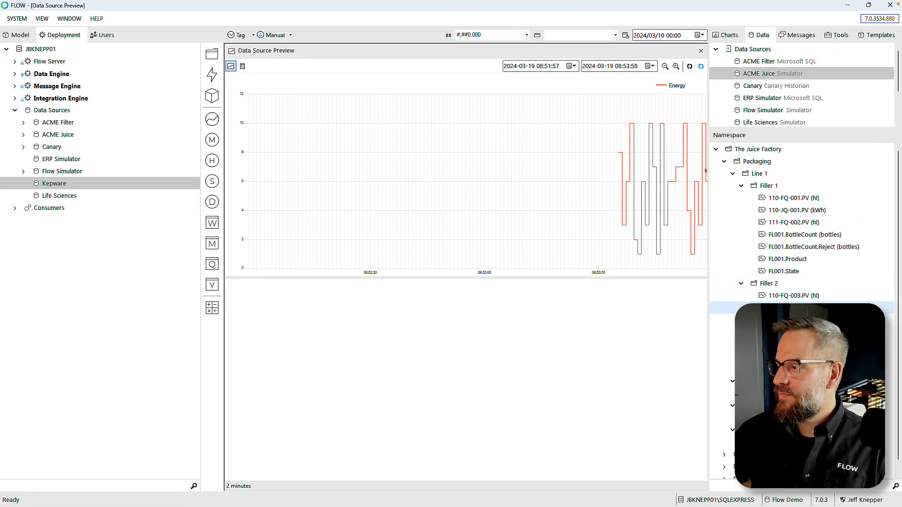
pyautogui.click(793, 307)
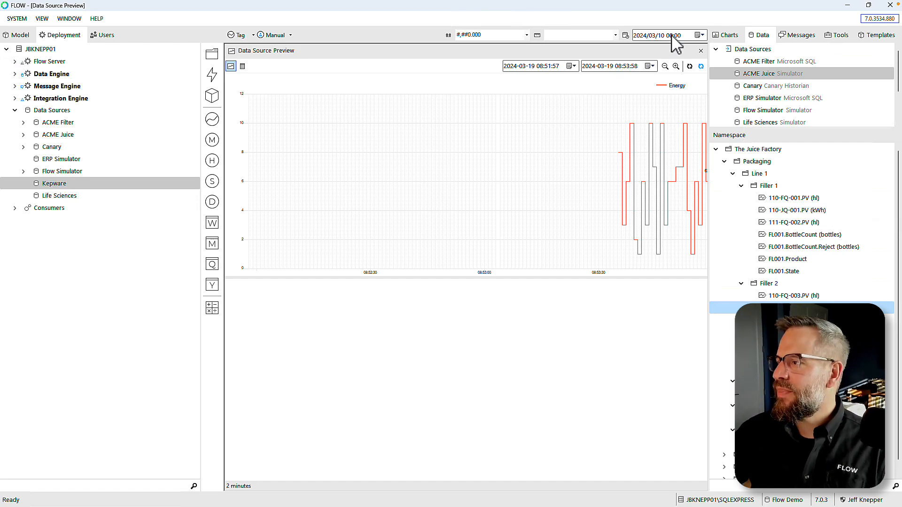
pyautogui.click(701, 49)
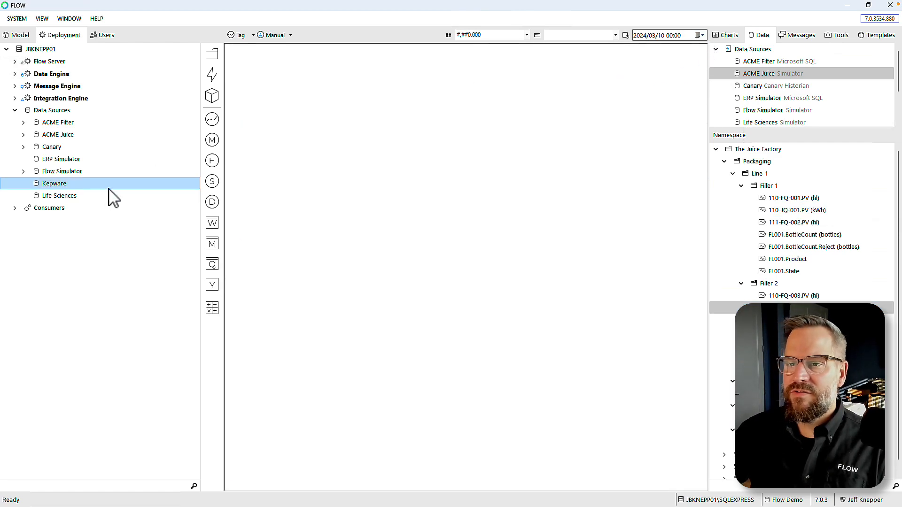
# - Create a top-level folder named "Sustainability Project" in the model
pyautogui.click(18, 37)
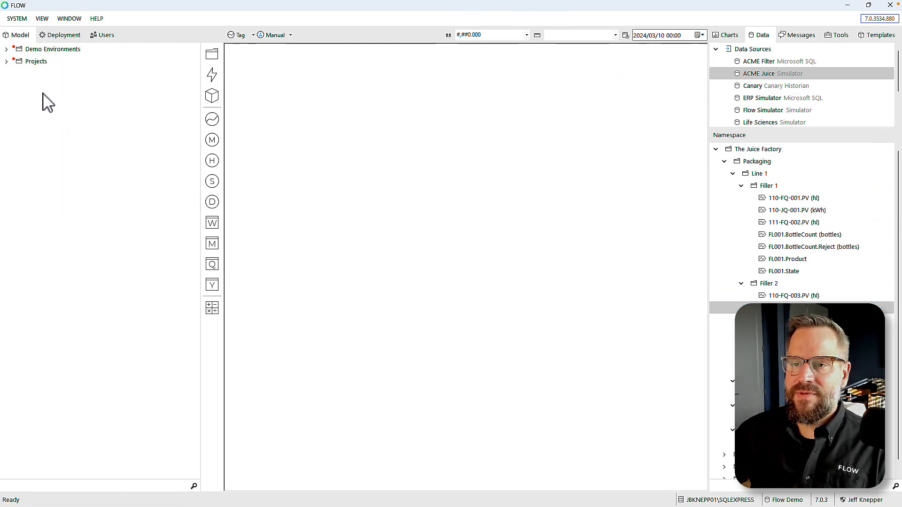
pyautogui.moveTo(212, 64); pyautogui.dragTo(27, 91)
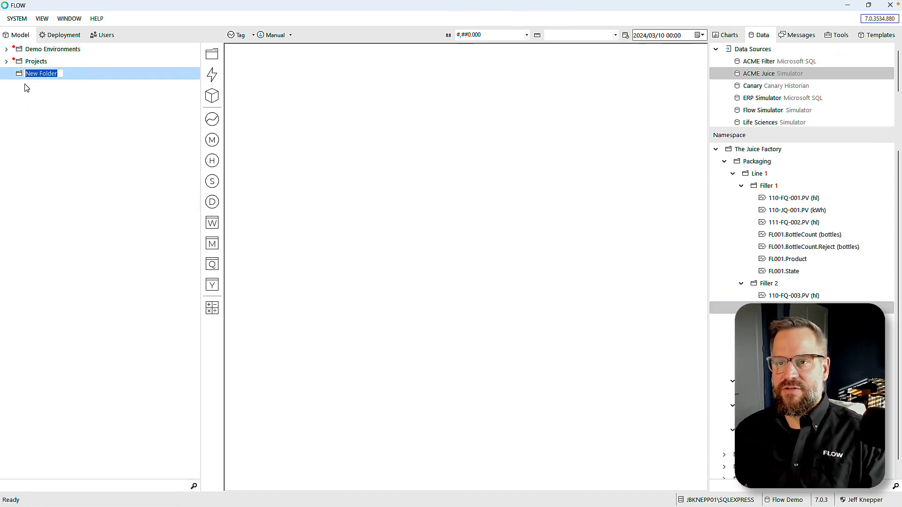
pyautogui.write('Susta')
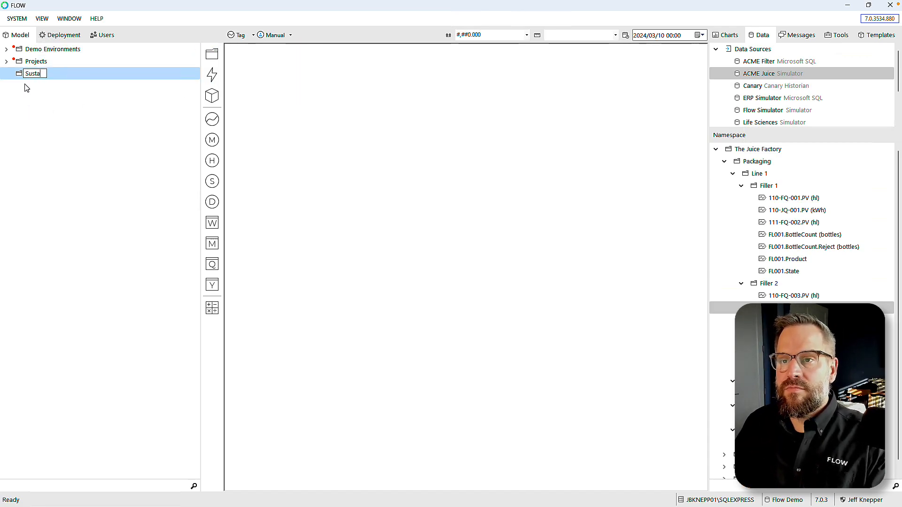
pyautogui.write('inability Project')
pyautogui.press('Return')
# - Add a "Site" folder inside Sustainability Project and a "Packaging" folder inside Site
pyautogui.moveTo(212, 58); pyautogui.dragTo(27, 75)
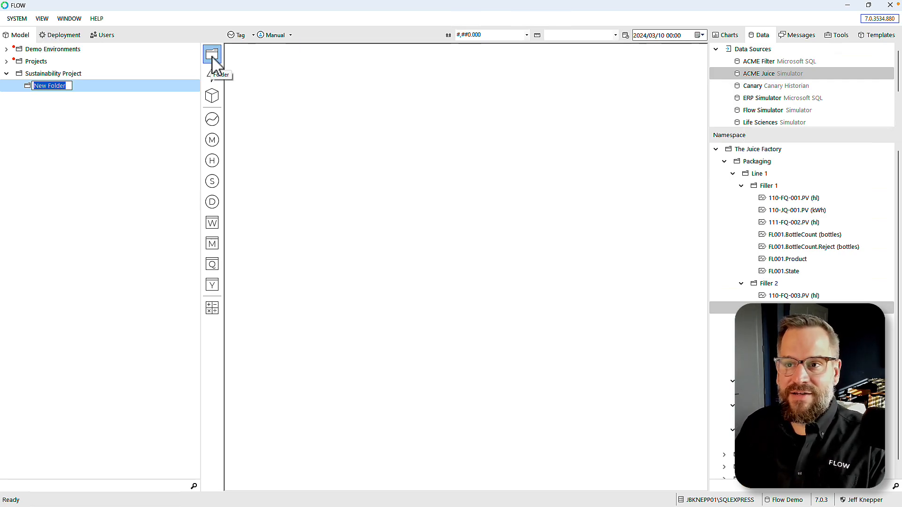
pyautogui.write('Site')
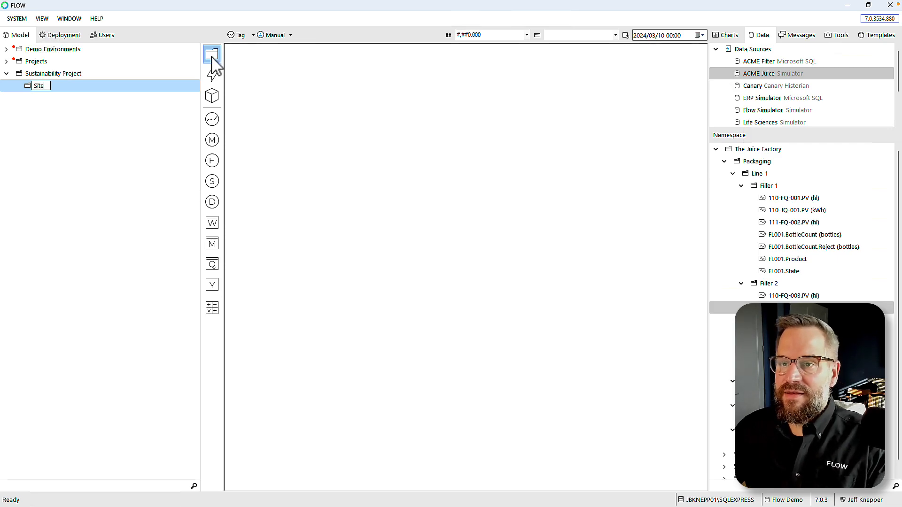
pyautogui.press('Return')
pyautogui.moveTo(213, 61); pyautogui.dragTo(39, 87)
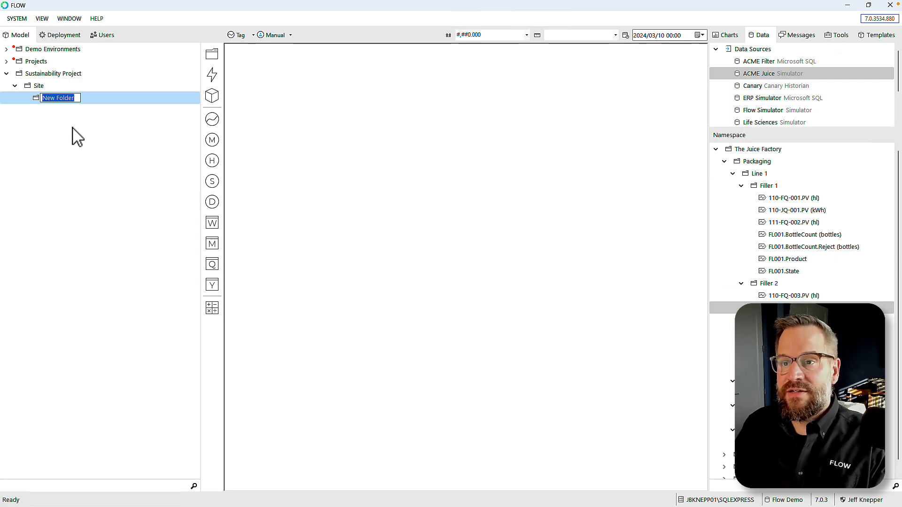
pyautogui.write('Packagin')
pyautogui.write('gin')
pyautogui.press('Return')
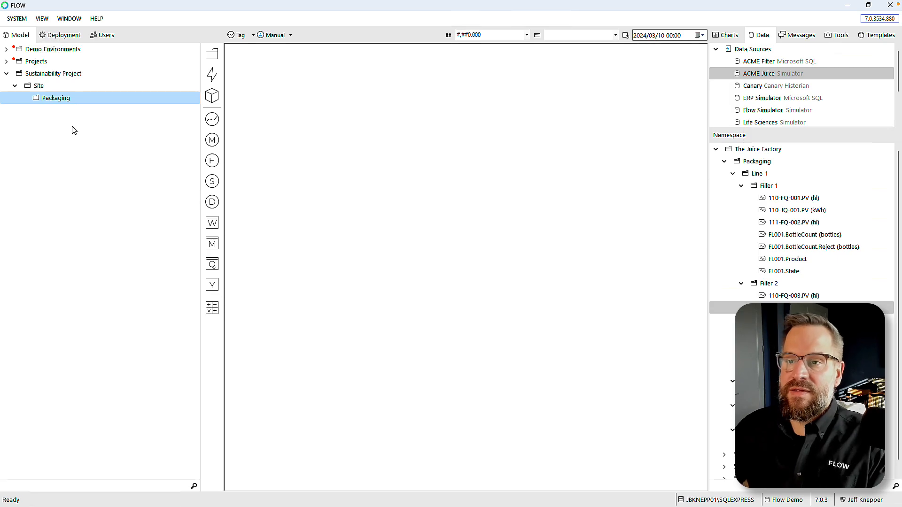
# - Add a metric named "Filler 001 Energy" inside the Packaging folder
pyautogui.moveTo(43, 101)
pyautogui.mouseDown()
pyautogui.moveTo(211, 105)
pyautogui.moveTo(207, 94)
pyautogui.moveTo(35, 102)
pyautogui.mouseUp()
pyautogui.write('Filler 001')
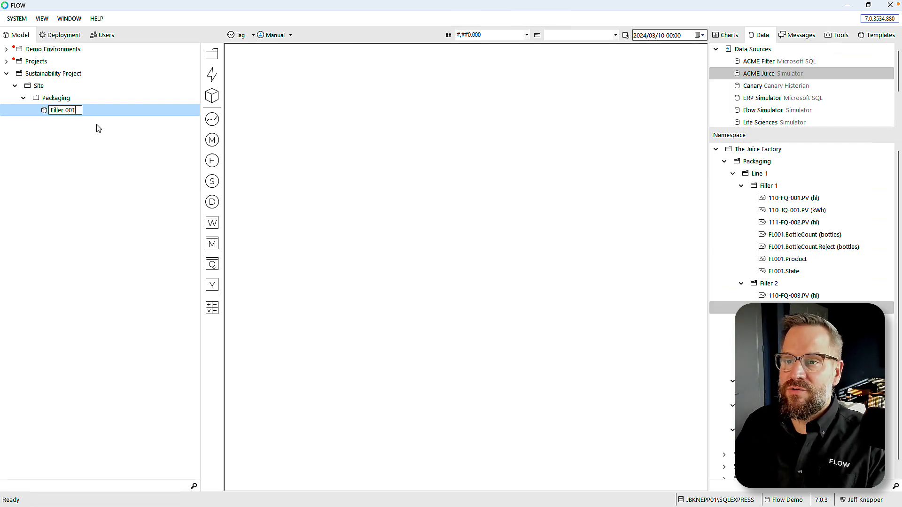
pyautogui.press('Return')
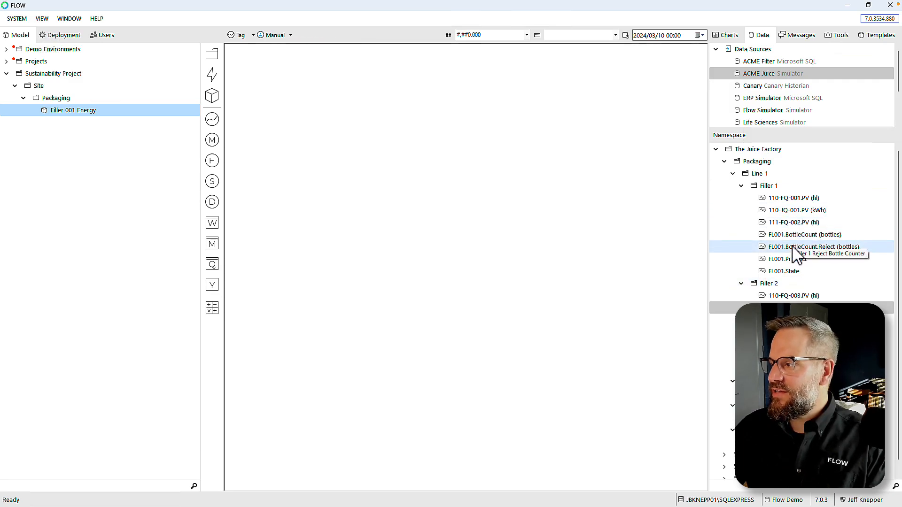
# - Locate Filler 1's energy tag 110-JQ-001.PV (kWh) and review the default interval choices for new measures
pyautogui.click(801, 212)
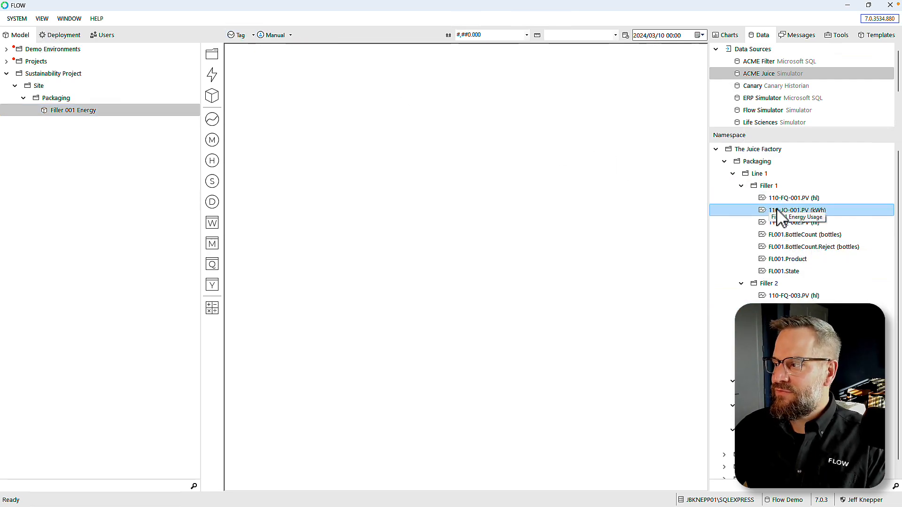
pyautogui.click(59, 113)
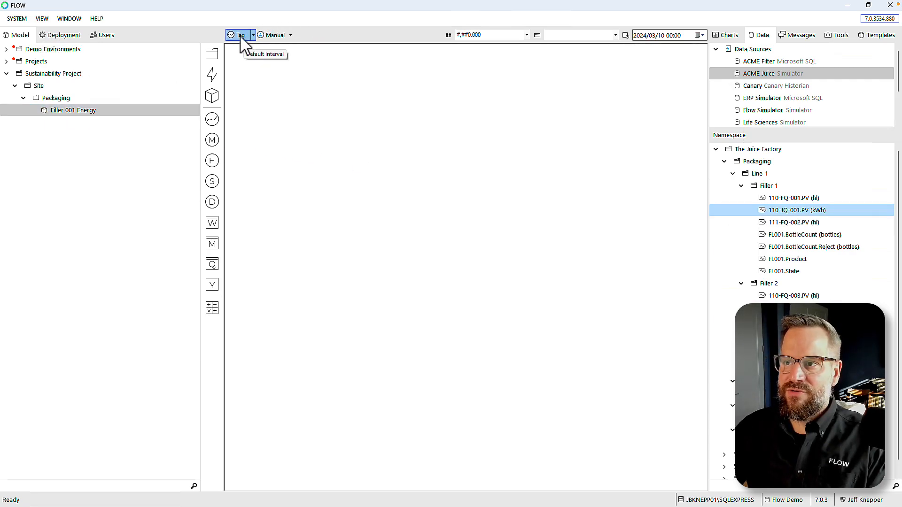
pyautogui.click(253, 36)
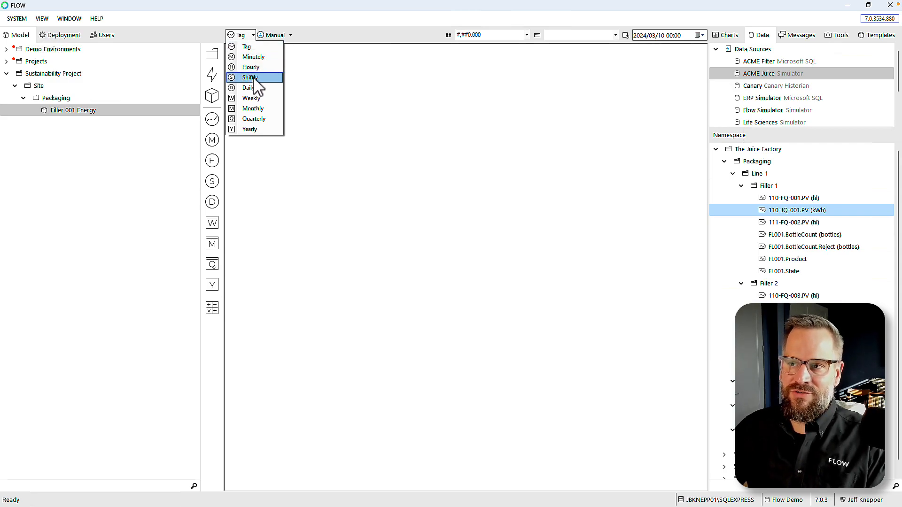
pyautogui.click(228, 35)
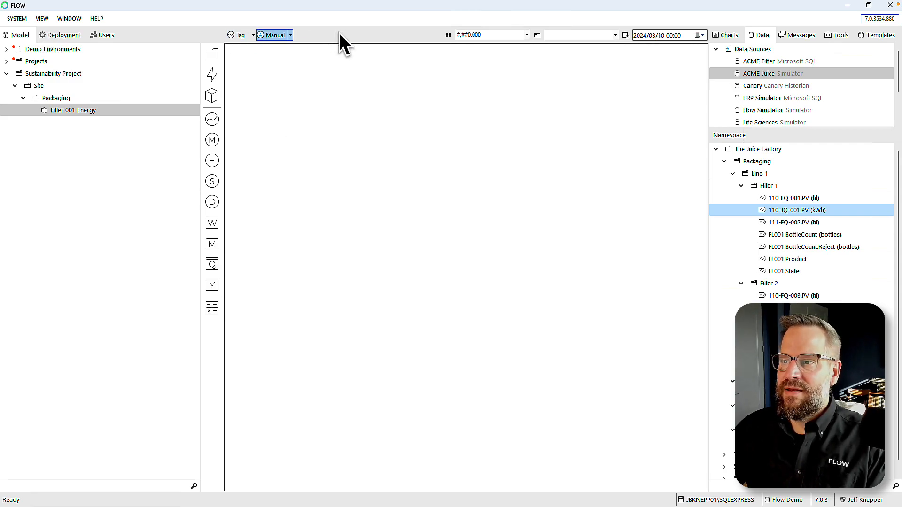
# - Set the defaults for new measures to the #,##0.00 format and the kWh unit
pyautogui.click(526, 37)
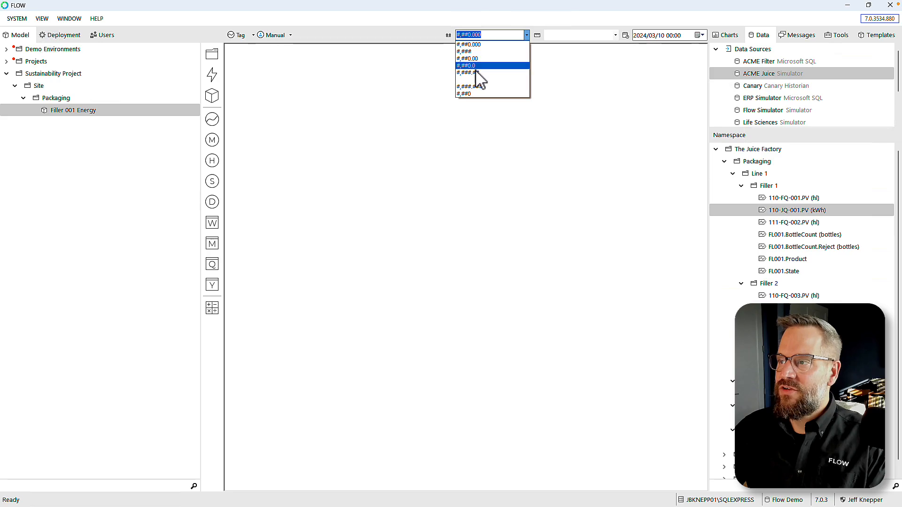
pyautogui.click(468, 59)
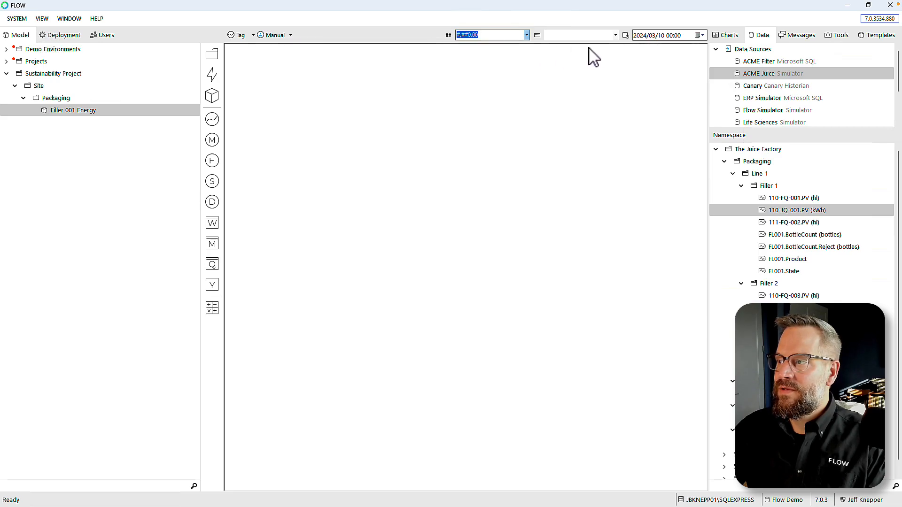
pyautogui.click(615, 36)
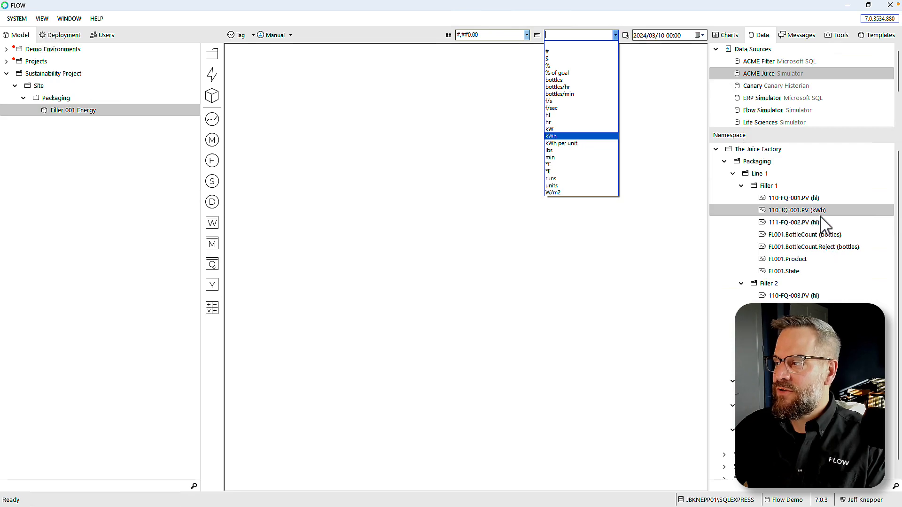
pyautogui.click(552, 136)
# - Add Filler 1's 110-JQ-001.PV tag to the Filler 001 Energy metric as a measure named "Source"
pyautogui.click(771, 213)
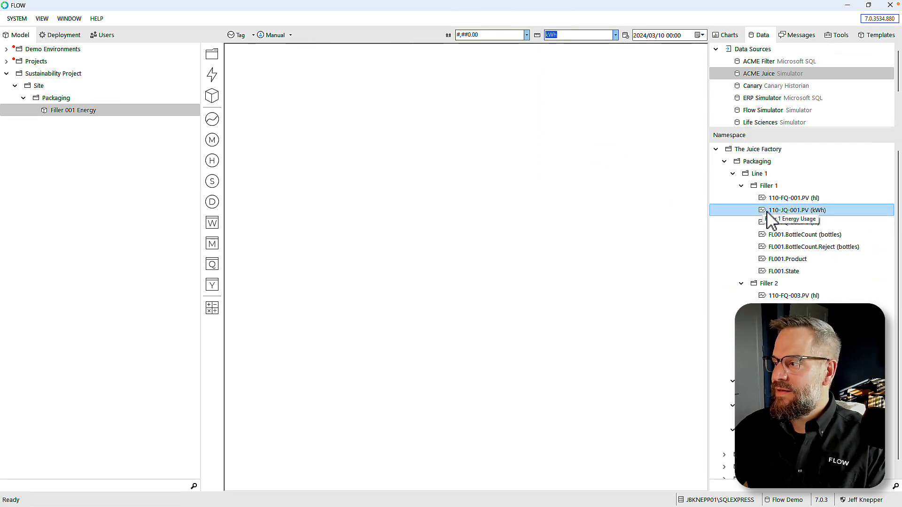
pyautogui.moveTo(765, 218); pyautogui.dragTo(52, 112)
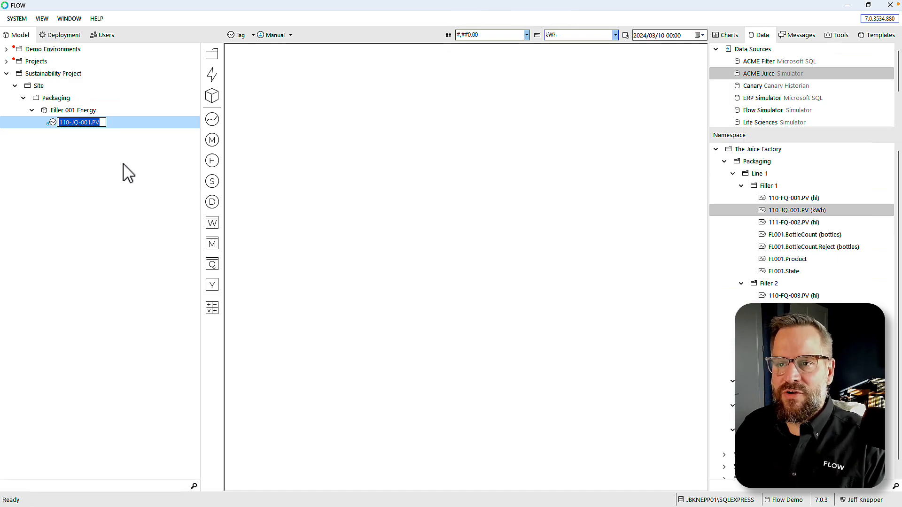
pyautogui.write('s')
pyautogui.press('Return')
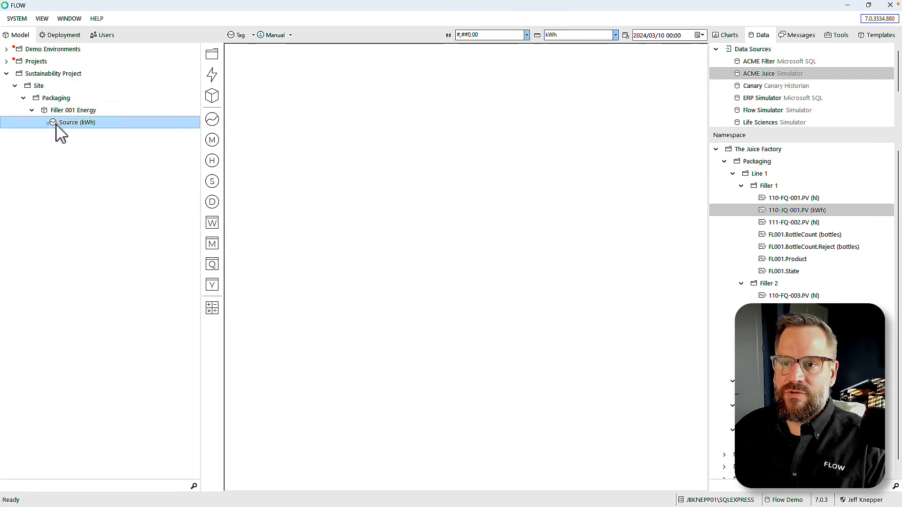
# - Rename the Filler 001 Energy metric as "Filler_001.Energy" and open its Source measure's details
pyautogui.rightClick(75, 112)
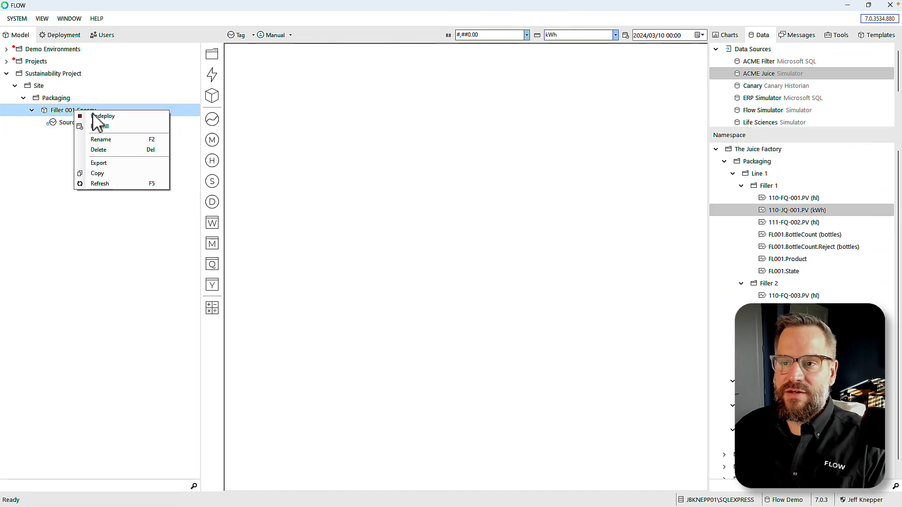
pyautogui.click(104, 139)
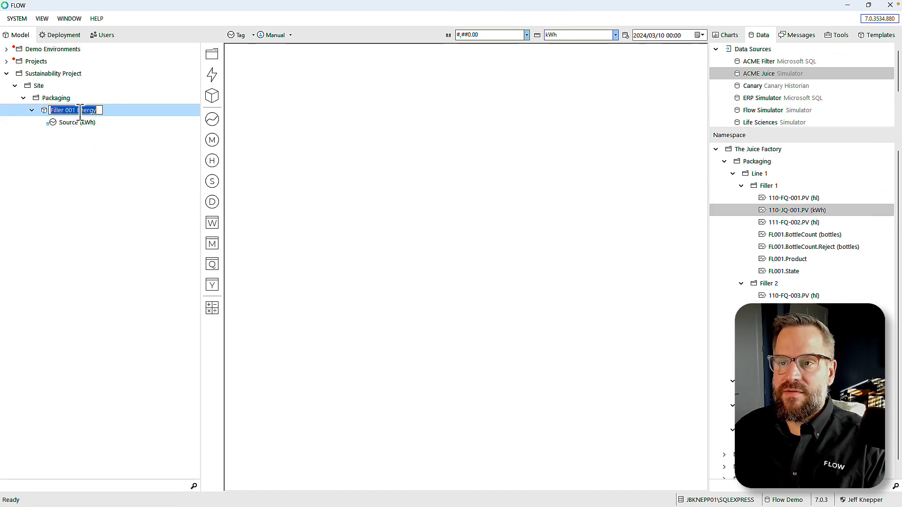
pyautogui.click(88, 112)
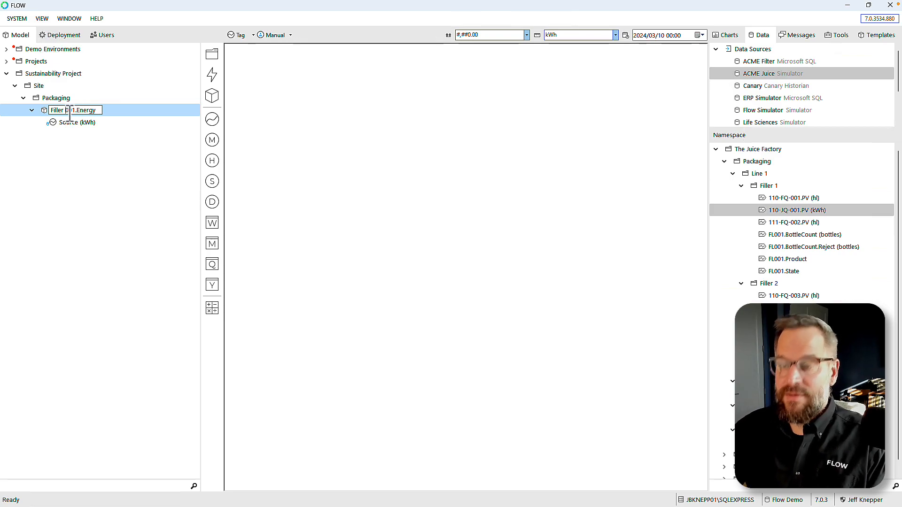
pyautogui.press('BackSpace')
pyautogui.write('_')
pyautogui.click(54, 121)
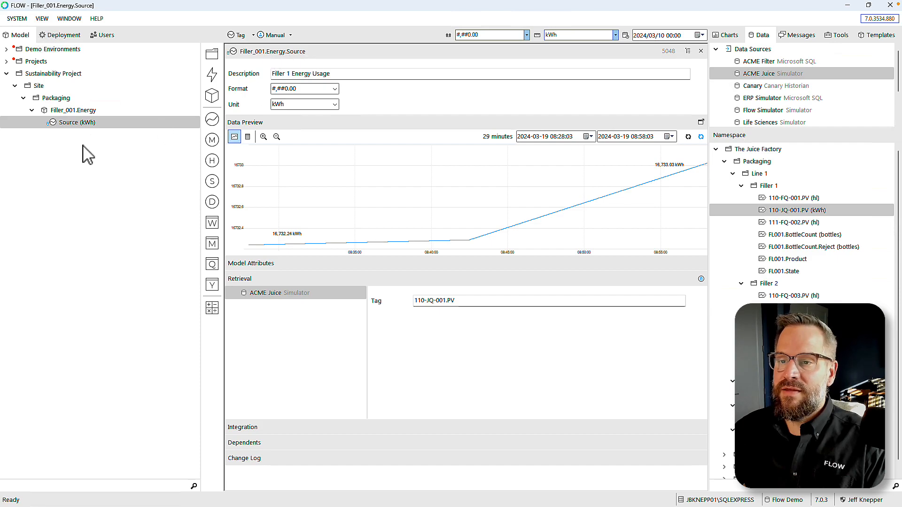
# - Add a metric named "Filler_001.Production" alongside the energy metric in the Packaging folder
pyautogui.moveTo(211, 96); pyautogui.dragTo(66, 112)
pyautogui.write('Filler_001.Production')
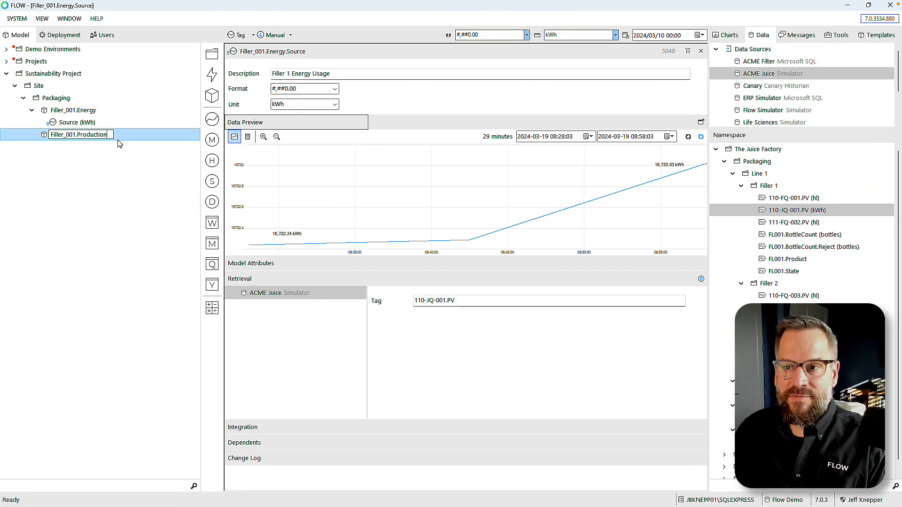
pyautogui.press('Return')
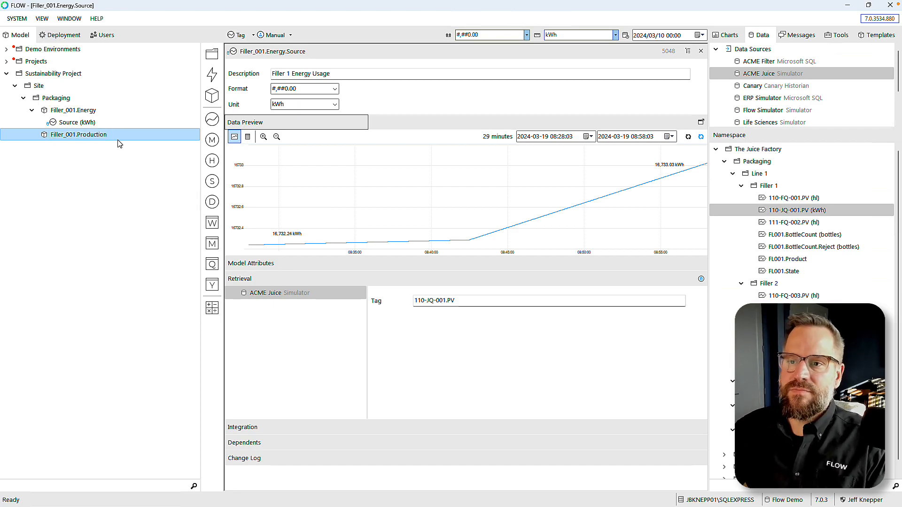
# - Delete the Filler_001.Production metric from the Packaging folder
pyautogui.rightClick(81, 136)
pyautogui.click(107, 169)
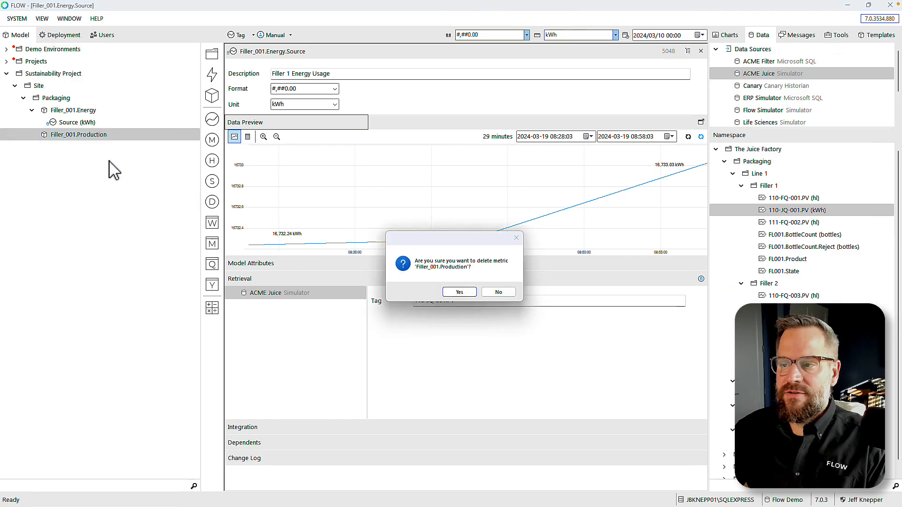
pyautogui.click(473, 292)
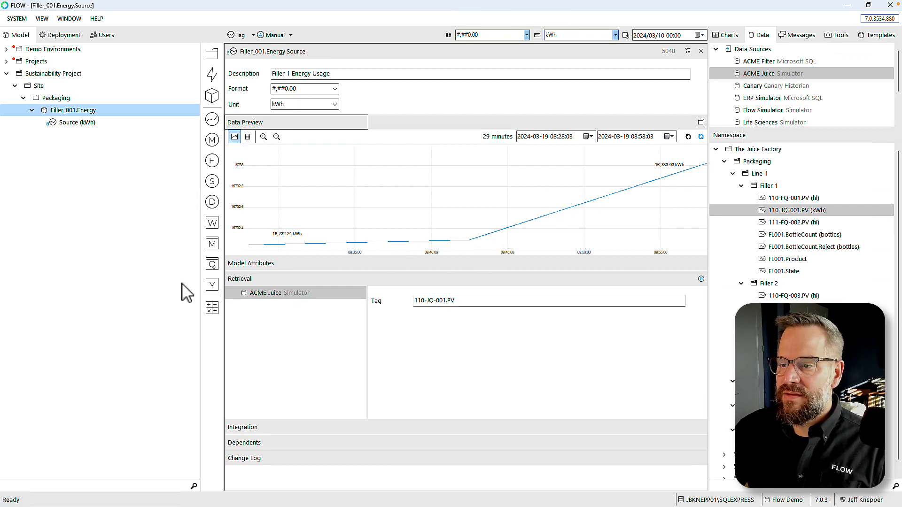
# - Review the energy Source measure's model attributes, retrieval data source and tag, and collapse its data preview
pyautogui.click(249, 265)
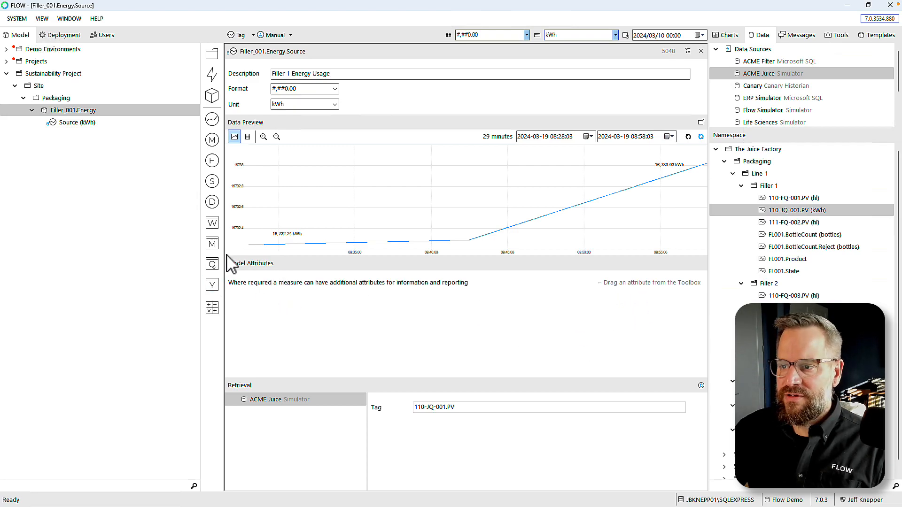
pyautogui.click(234, 264)
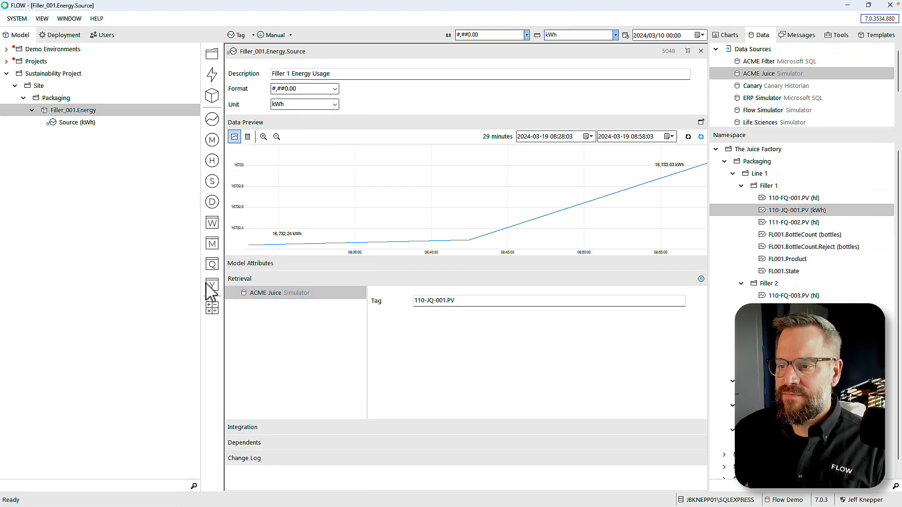
pyautogui.click(246, 293)
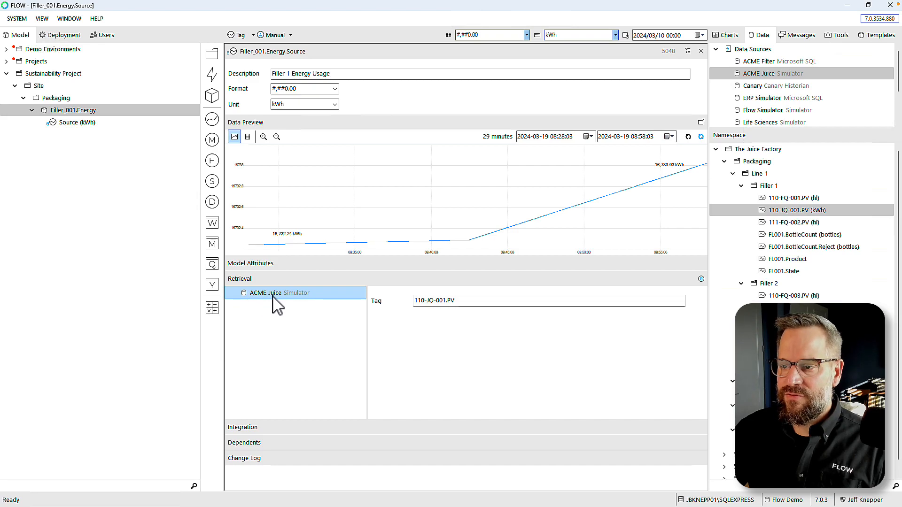
pyautogui.click(448, 301)
pyautogui.moveTo(468, 303); pyautogui.dragTo(400, 302)
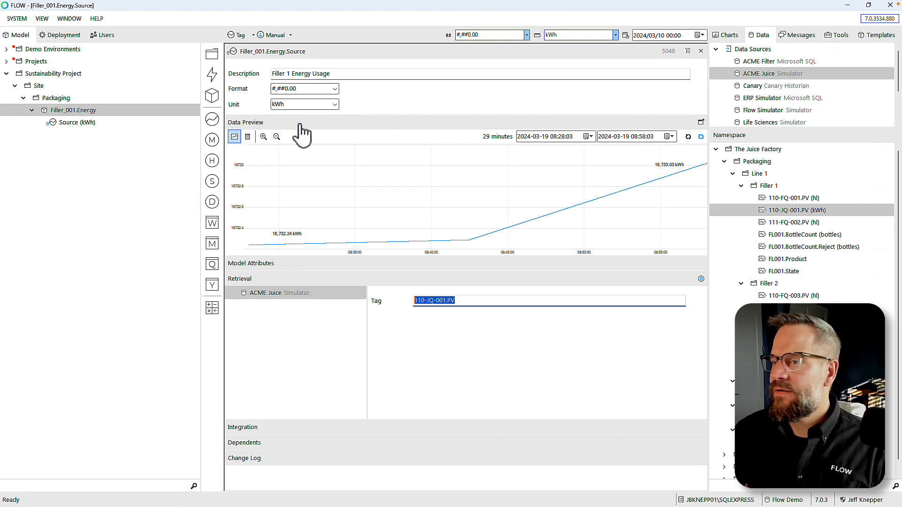
pyautogui.click(272, 123)
pyautogui.click(63, 123)
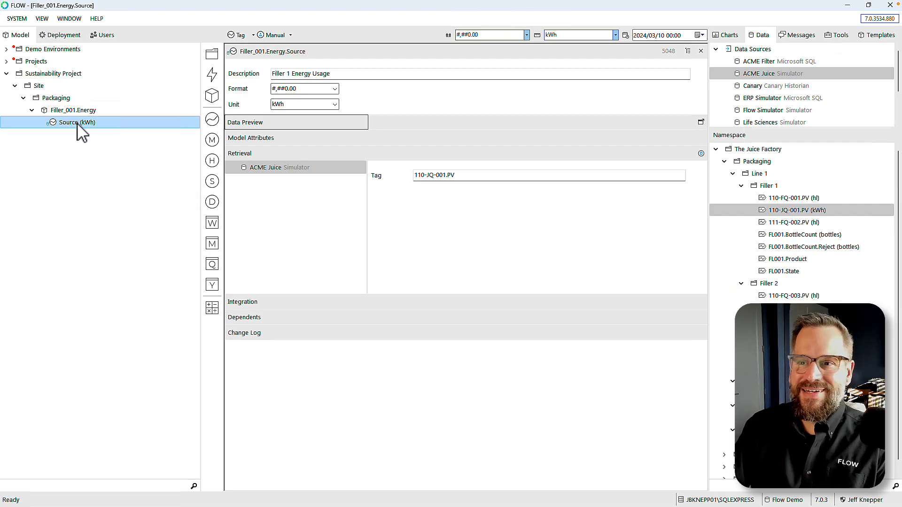
# - Add an event named "Filler_001.State" to the Packaging folder
pyautogui.moveTo(211, 74); pyautogui.dragTo(55, 98)
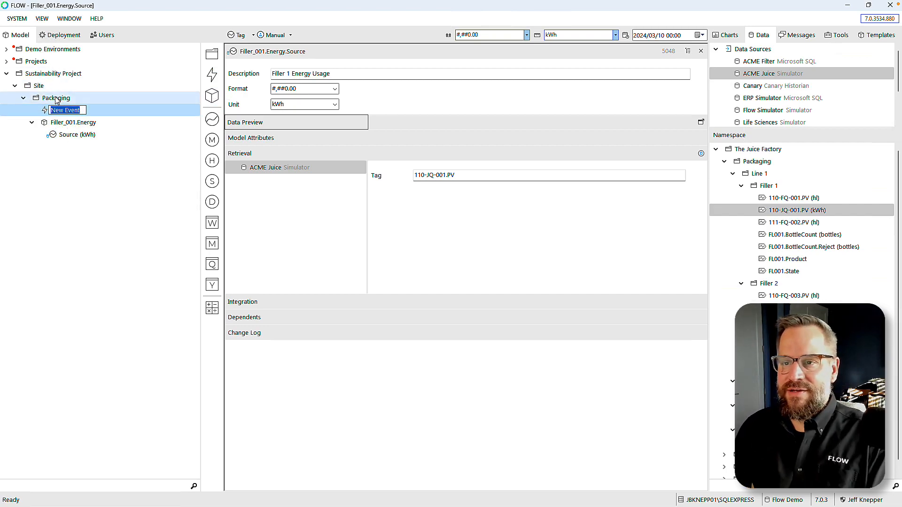
pyautogui.write('Filler')
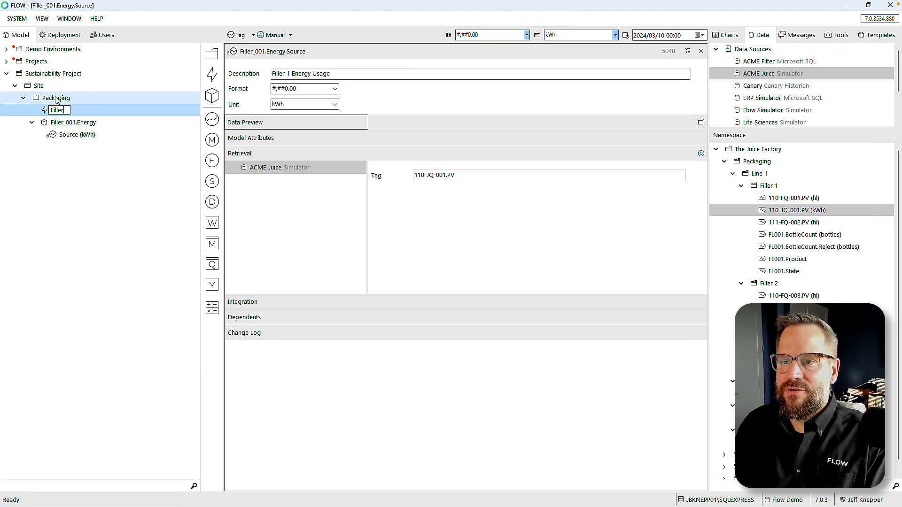
pyautogui.write('_001.')
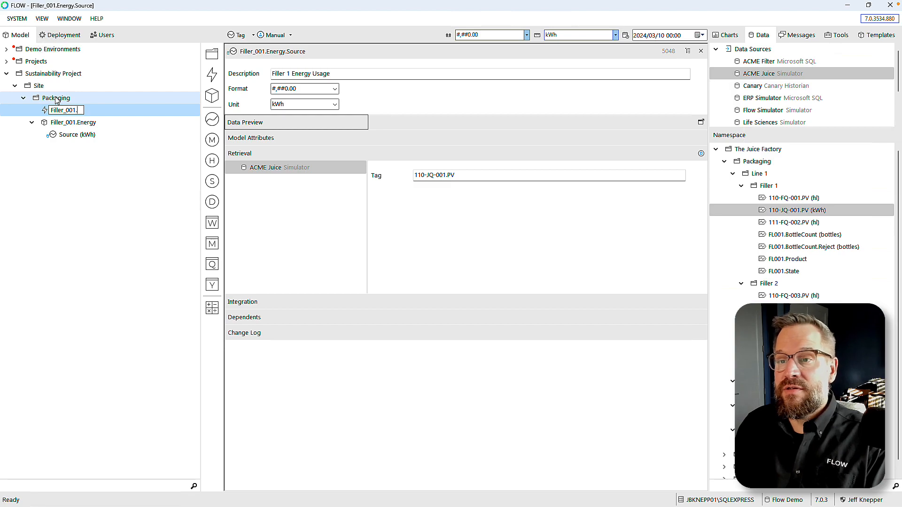
pyautogui.write('State')
pyautogui.press('Return')
# - Add Filler 1's FL001.State tag to the Filler_001.State event as a measure named "Source"
pyautogui.click(791, 274)
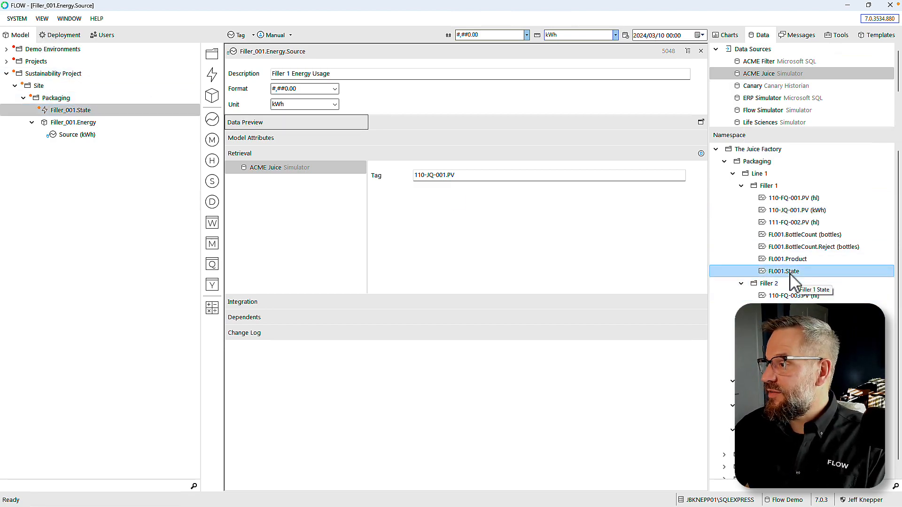
pyautogui.moveTo(790, 273); pyautogui.dragTo(47, 109)
pyautogui.press('BackSpace')
pyautogui.write('Source')
pyautogui.press('Return')
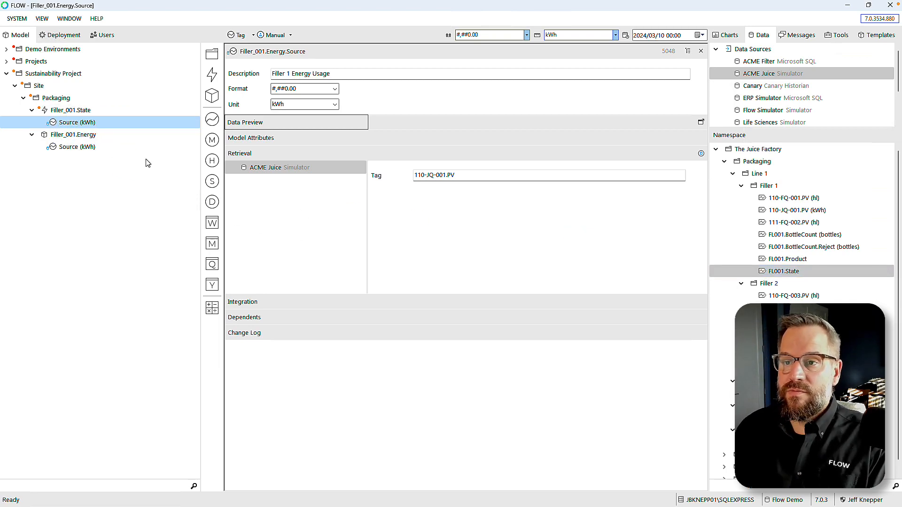
# - Open the state event's Source measure and examine its data trend over a wider range of about 15 hours
pyautogui.click(52, 125)
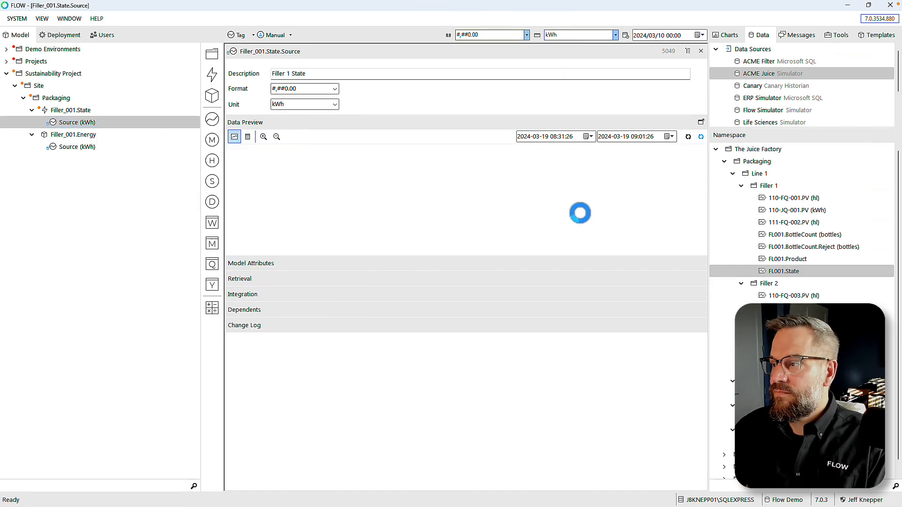
pyautogui.click(276, 137)
pyautogui.click(276, 137)
pyautogui.click(276, 137)
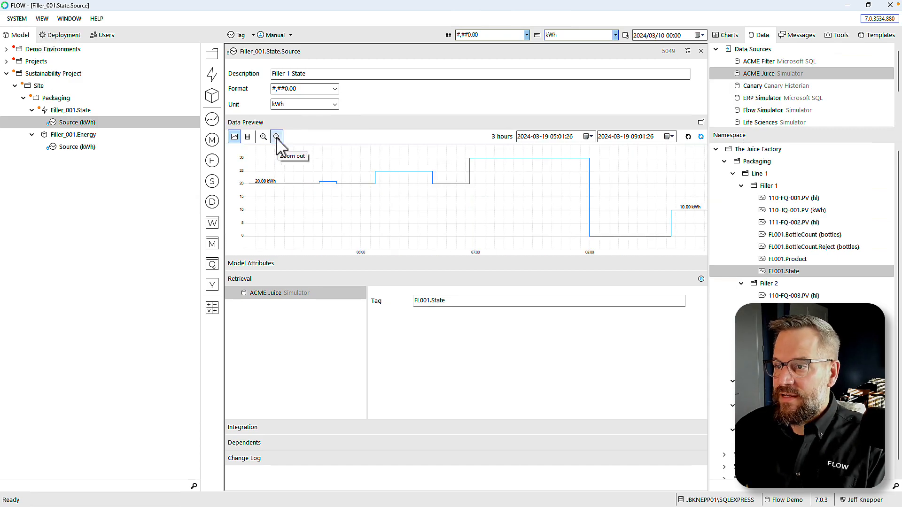
pyautogui.click(276, 136)
pyautogui.click(276, 137)
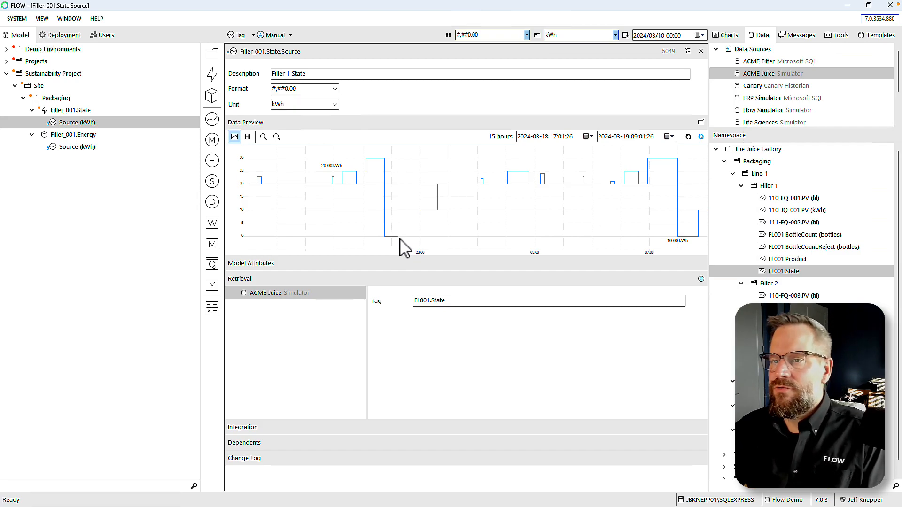
# - Rename the Filler_001.State event as "Filler_001.Running"
pyautogui.click(73, 125)
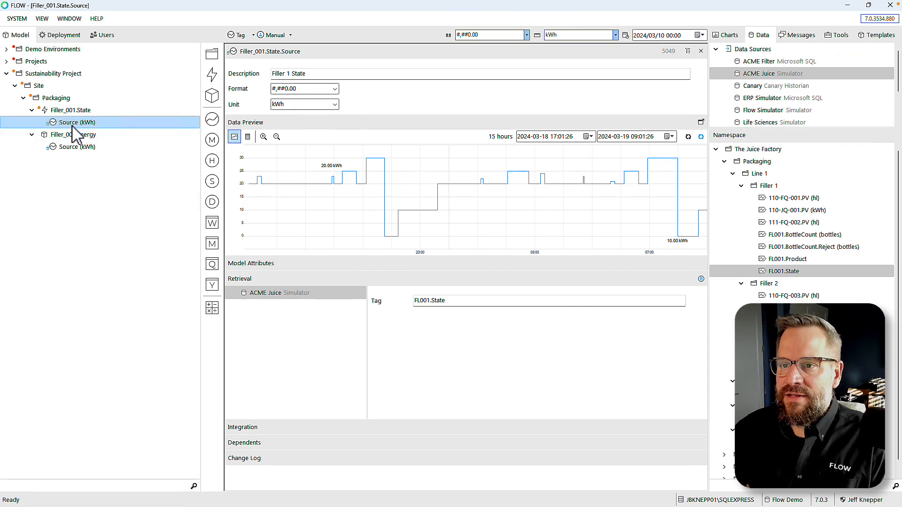
pyautogui.click(72, 112)
pyautogui.rightClick(87, 111)
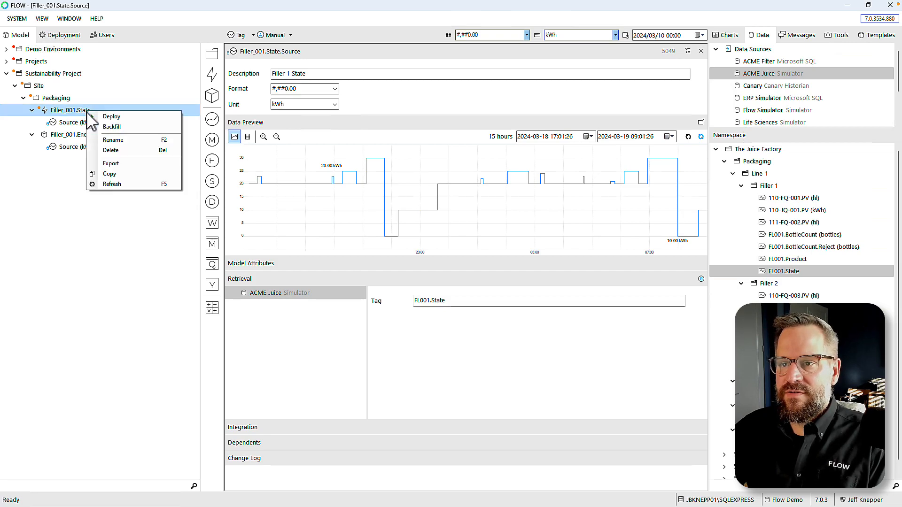
pyautogui.click(113, 140)
pyautogui.click(78, 112)
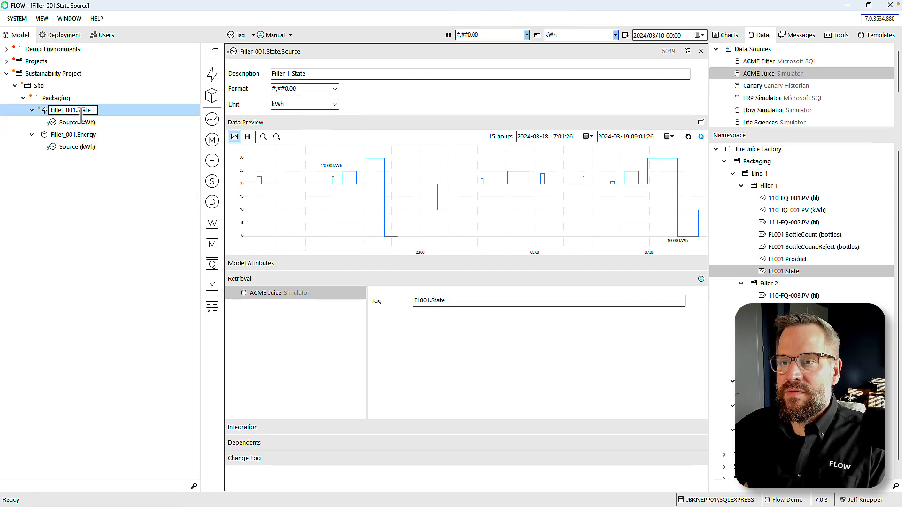
pyautogui.moveTo(78, 112); pyautogui.dragTo(99, 112)
pyautogui.write('Running')
pyautogui.press('Return')
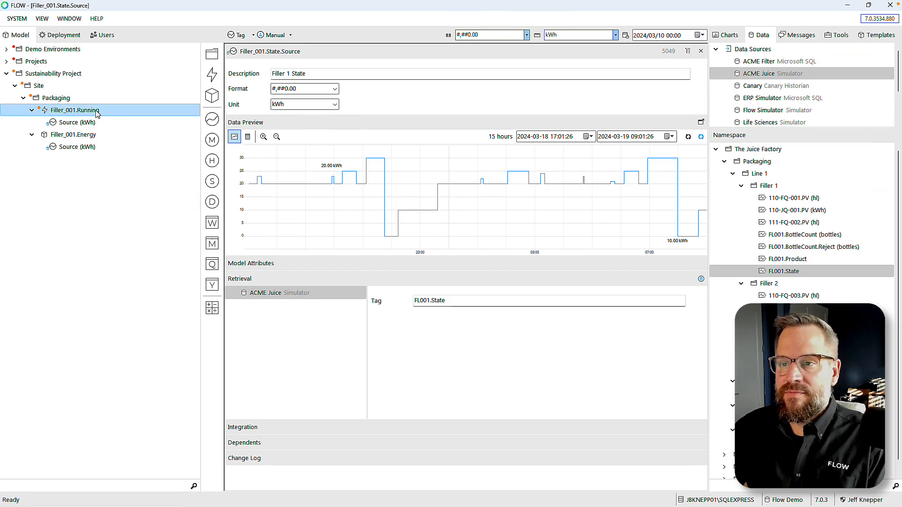
# - Add a second event named "Filler_001.CIP" to the Packaging folder
pyautogui.moveTo(212, 77); pyautogui.dragTo(37, 101)
pyautogui.write('Filler_')
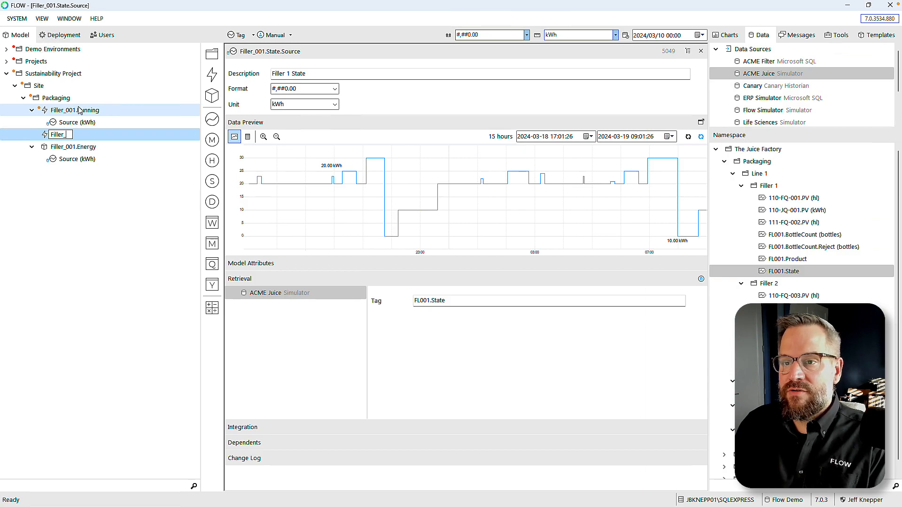
pyautogui.write('001.CIP')
pyautogui.press('Return')
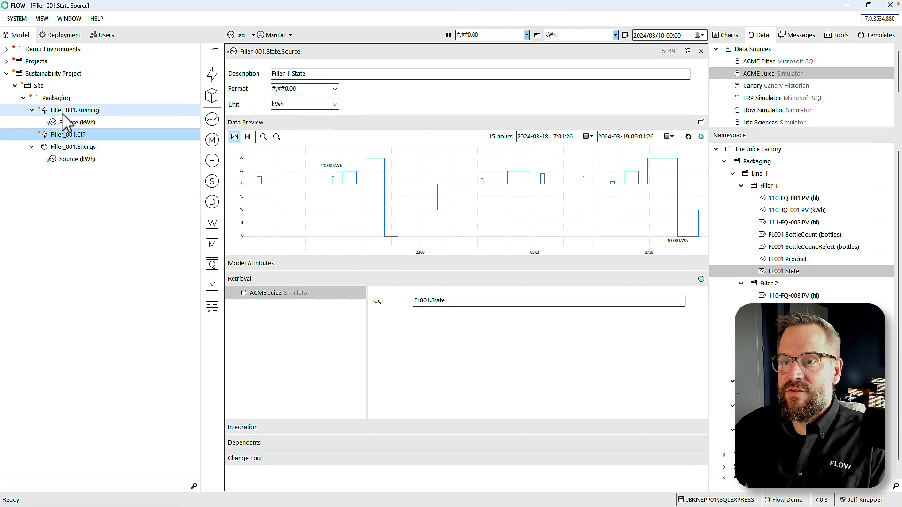
# - Create a calculated measure named "CIP Trigger" from Filler_001.Running's Source measure and move it into the Filler_001.CIP event
pyautogui.moveTo(54, 124); pyautogui.dragTo(211, 309)
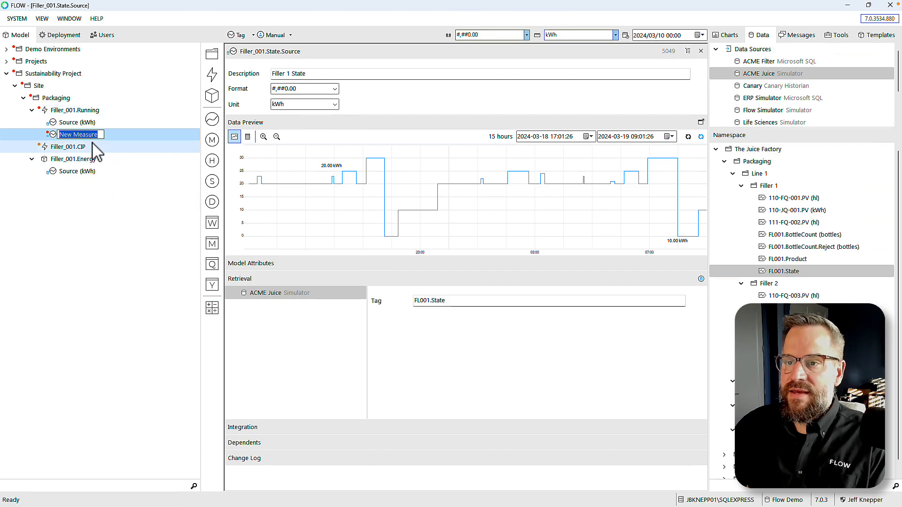
pyautogui.write('C')
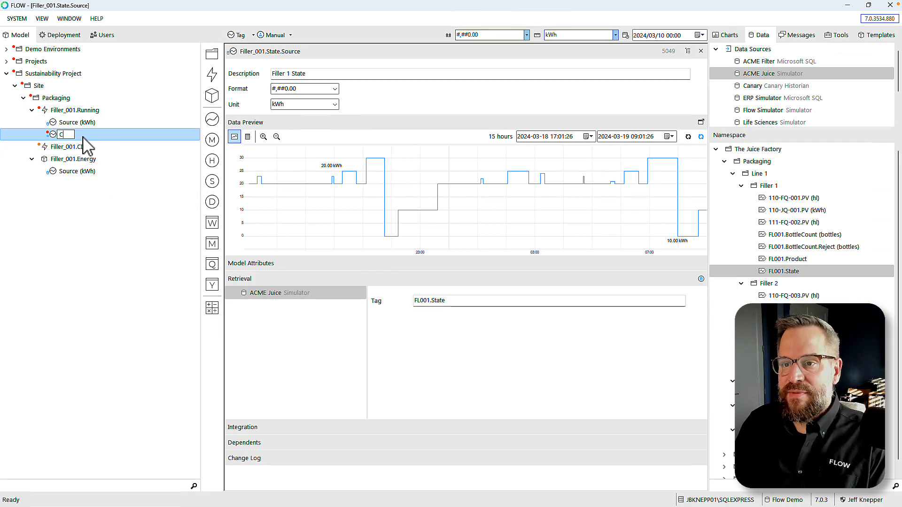
pyautogui.write('IP Trigger')
pyautogui.press('Return')
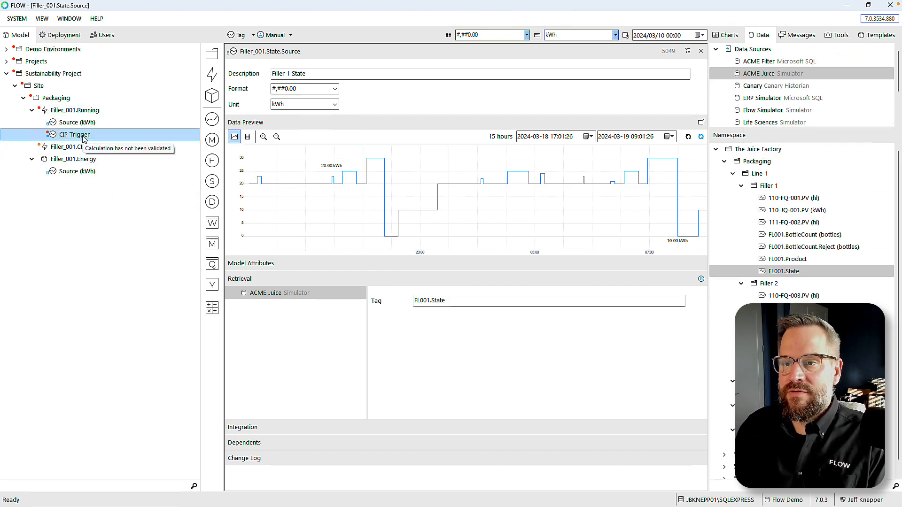
pyautogui.moveTo(52, 135); pyautogui.dragTo(198, 278)
# - Create a calculated measure named "Running Trigger" from the Source measure within the Filler_001.Running event
pyautogui.click(53, 123)
pyautogui.moveTo(213, 311); pyautogui.dragTo(212, 311)
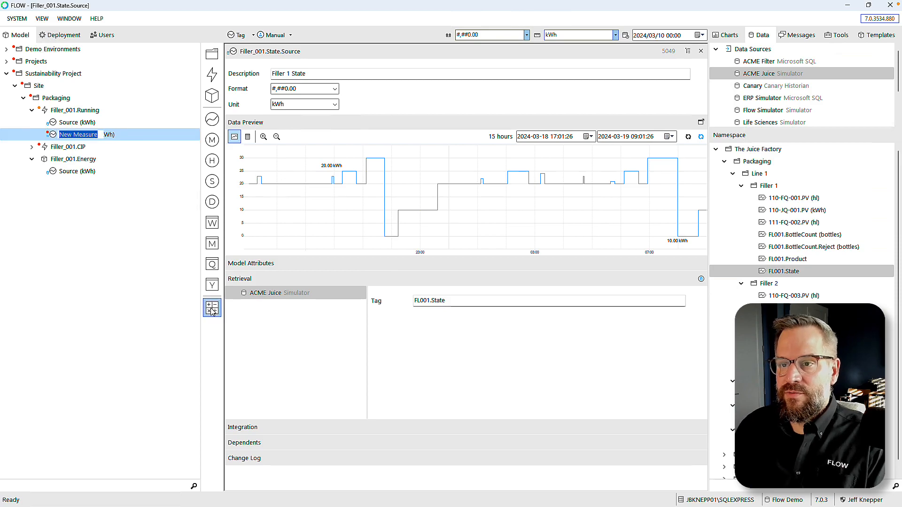
pyautogui.write('Running Trigger')
pyautogui.press('Return')
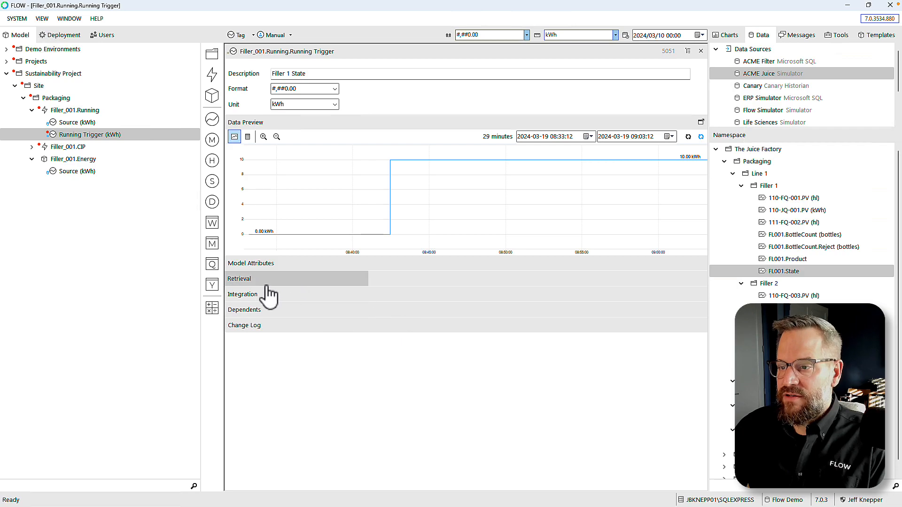
# - Set and validate the Running Trigger calculation to return 1 when the Source value is >= 10 && < 30, otherwise 0
pyautogui.click(248, 281)
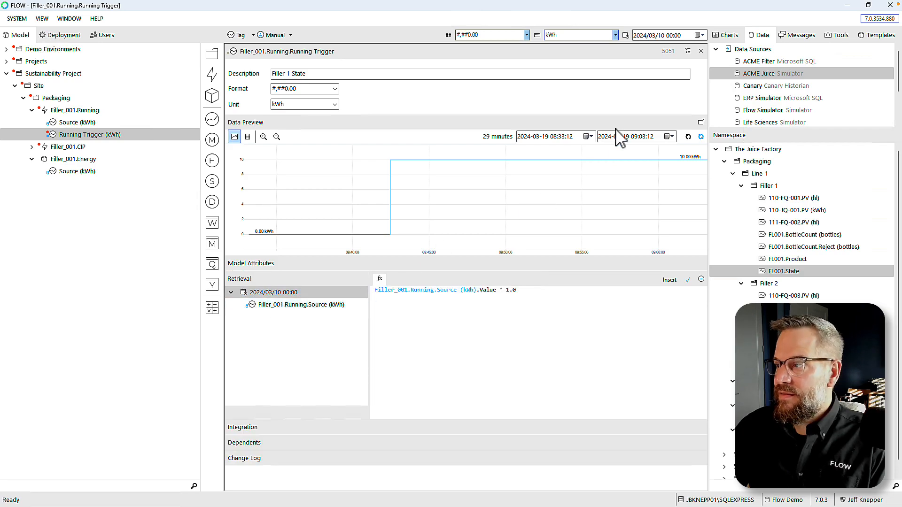
pyautogui.click(276, 137)
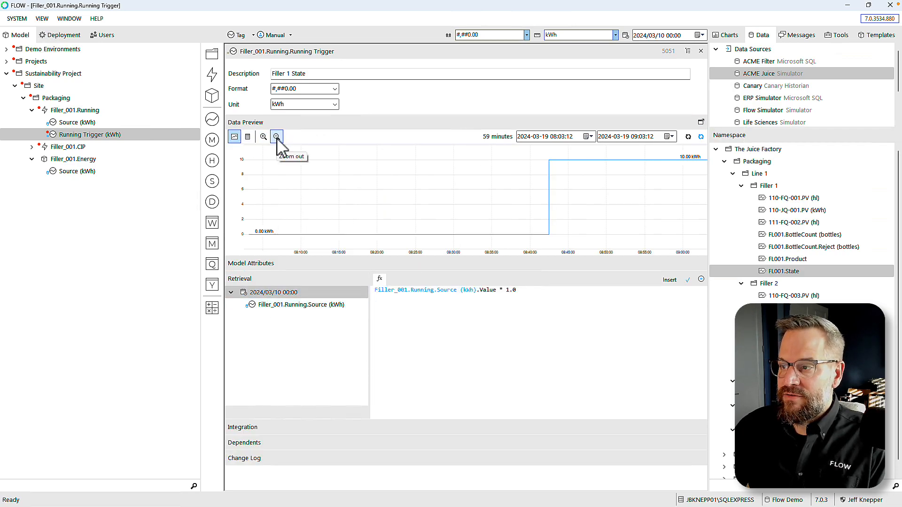
pyautogui.click(276, 137)
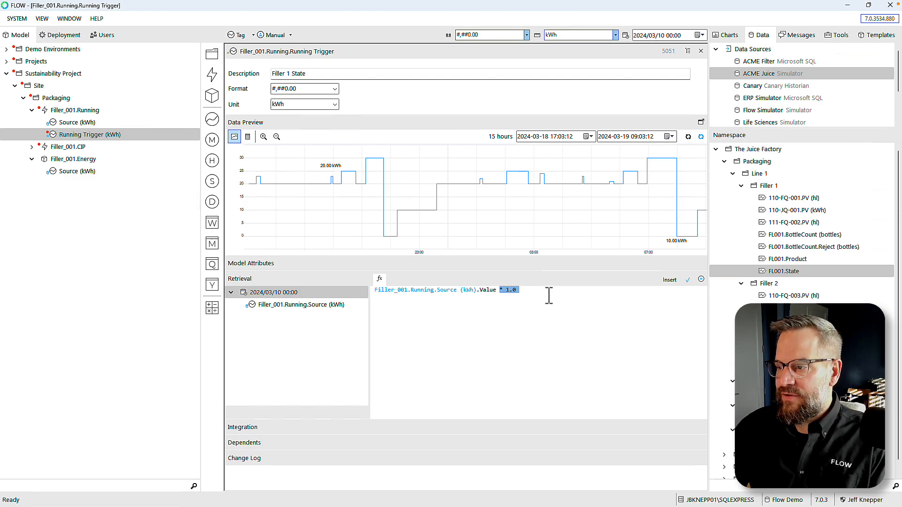
pyautogui.write('>=')
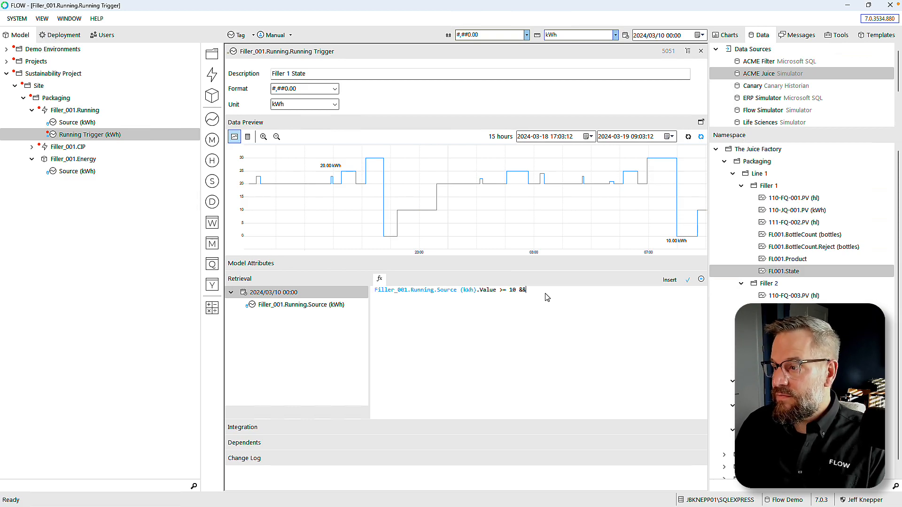
pyautogui.click(302, 305)
pyautogui.moveTo(312, 306); pyautogui.dragTo(391, 306)
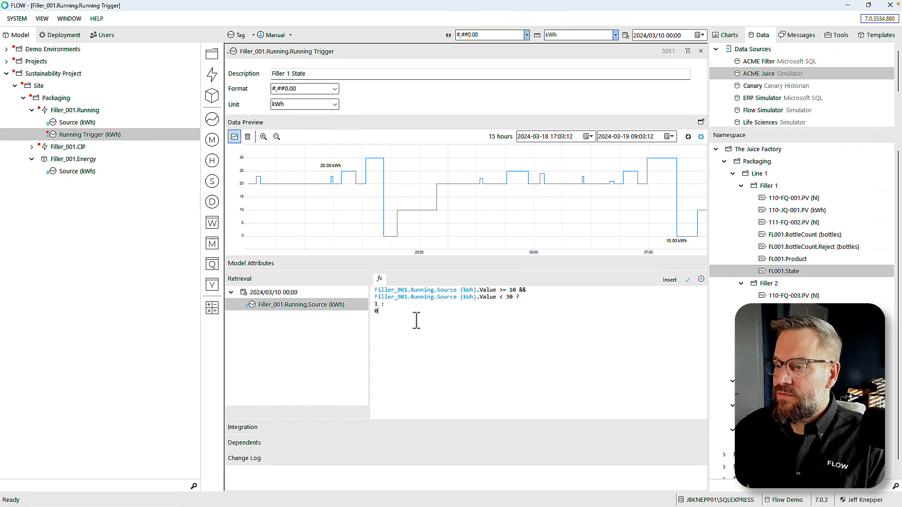
pyautogui.hotkey('ctrl', 'a')
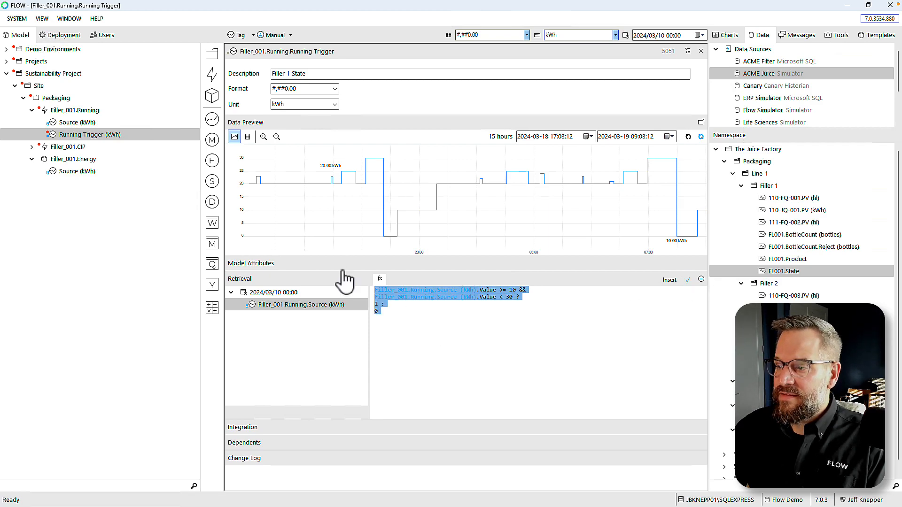
pyautogui.click(688, 280)
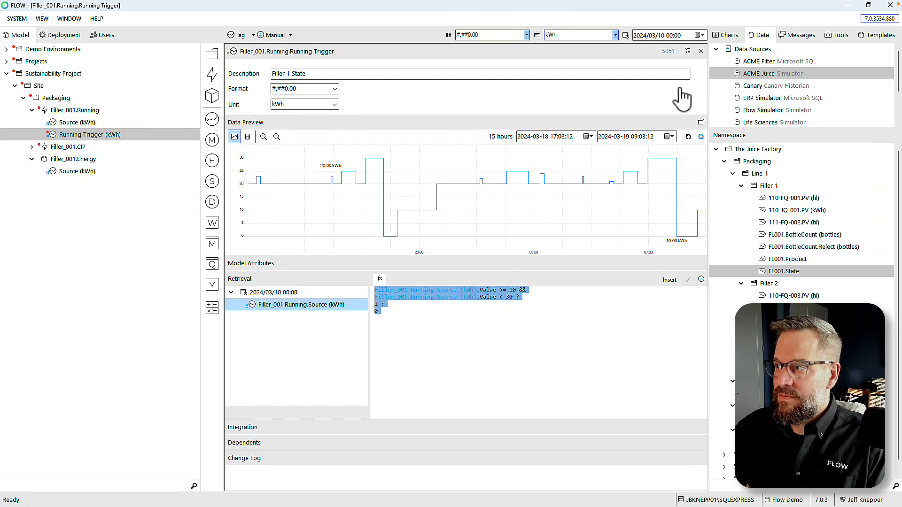
pyautogui.click(701, 52)
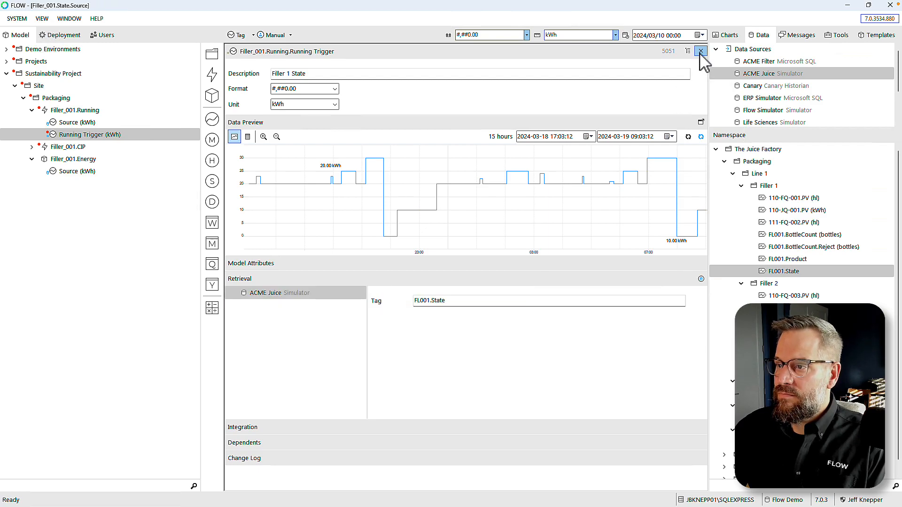
pyautogui.click(687, 137)
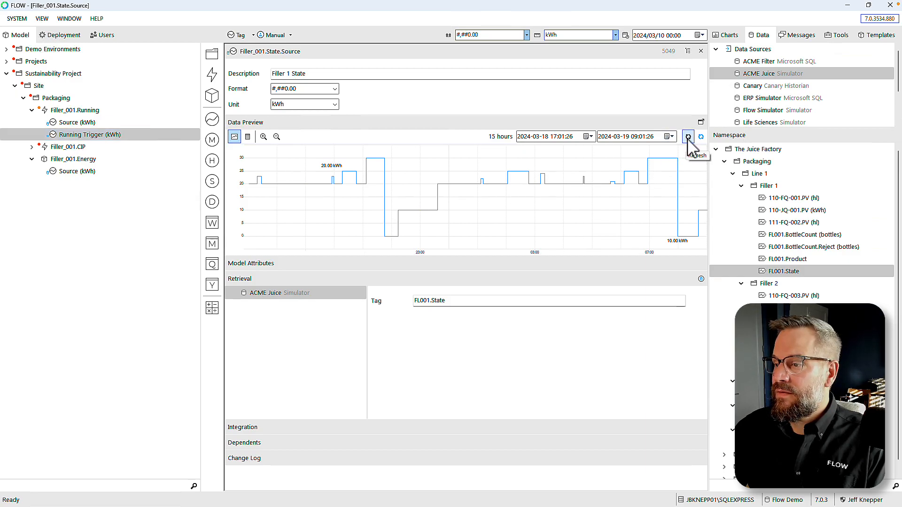
# - Examine the Running Trigger trend over 32 hours in the data source preview, overlaid with the Filler_001.Running Source trend
pyautogui.click(76, 135)
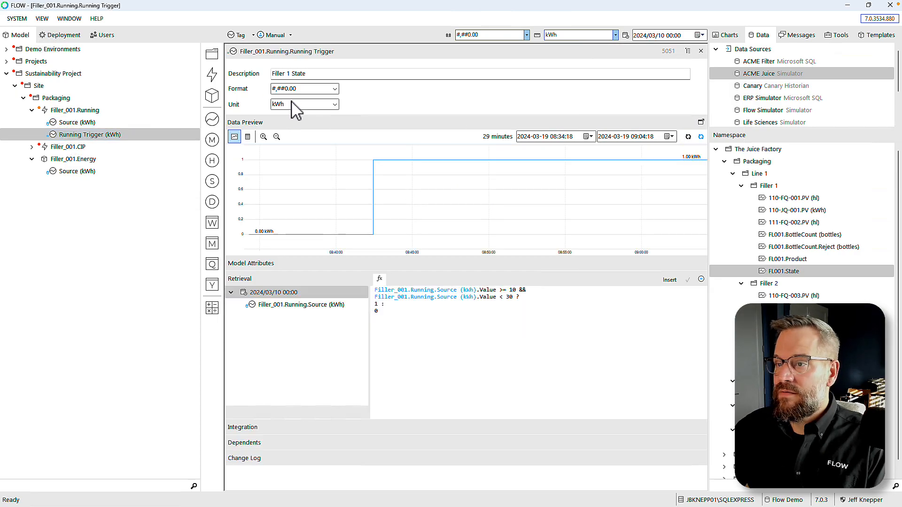
pyautogui.click(276, 136)
pyautogui.click(276, 136)
pyautogui.click(277, 136)
pyautogui.click(277, 136)
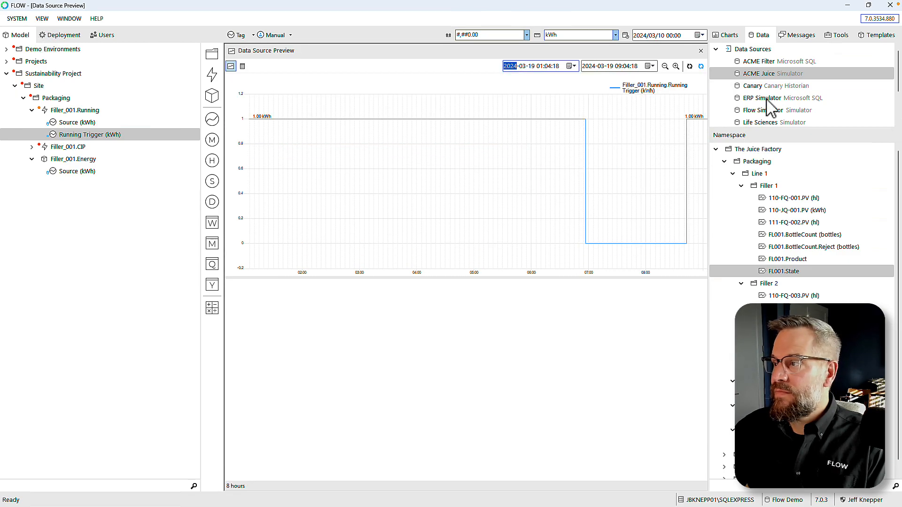
pyautogui.click(669, 68)
pyautogui.click(669, 67)
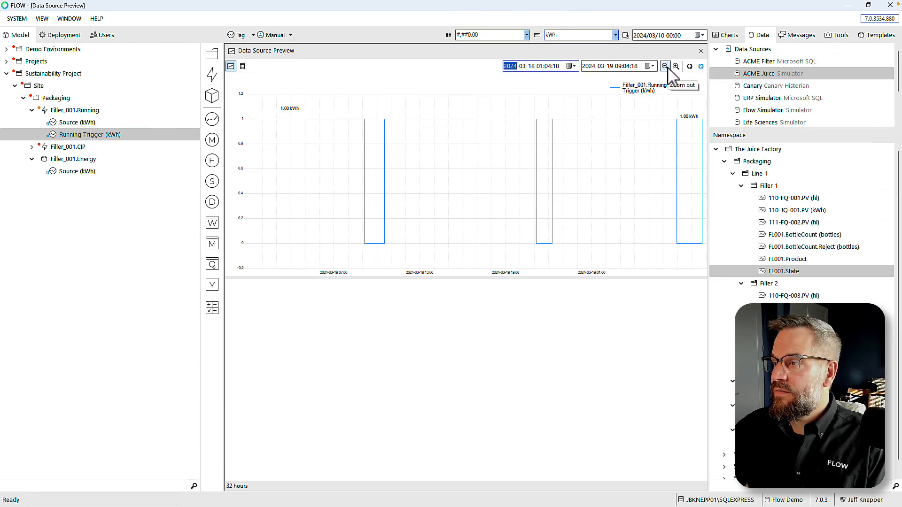
pyautogui.click(124, 136)
pyautogui.moveTo(53, 123); pyautogui.dragTo(328, 185)
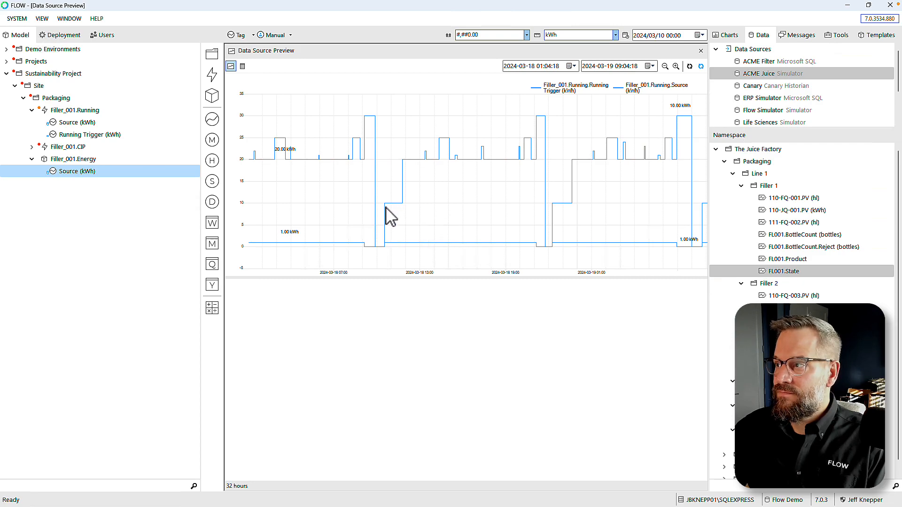
pyautogui.click(700, 50)
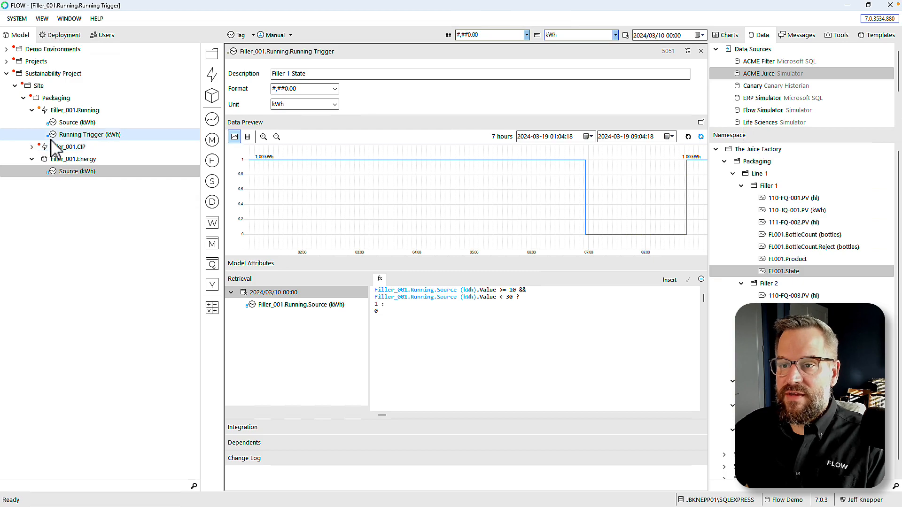
# - Set and validate the Filler_001.CIP CIP Trigger calculation to return 1 when the Source value == 30, otherwise 0
pyautogui.click(31, 146)
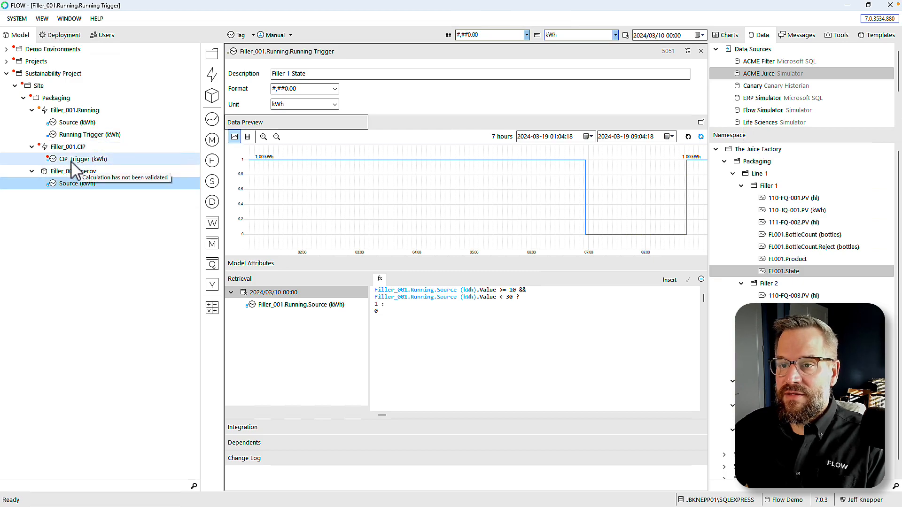
pyautogui.click(55, 160)
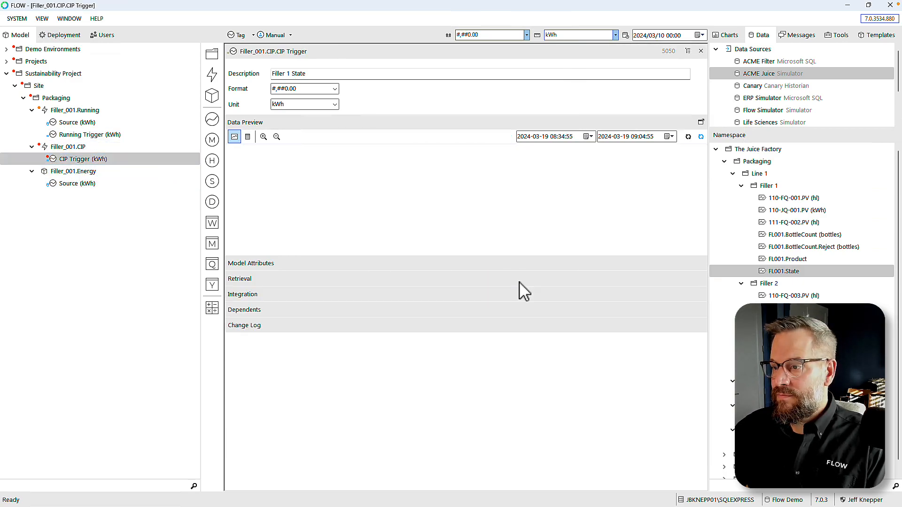
pyautogui.moveTo(500, 289); pyautogui.dragTo(553, 291)
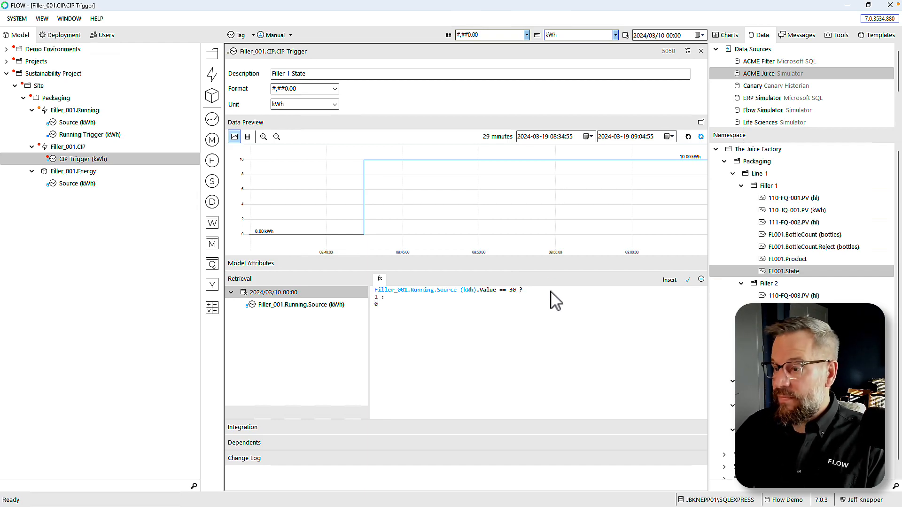
pyautogui.click(687, 280)
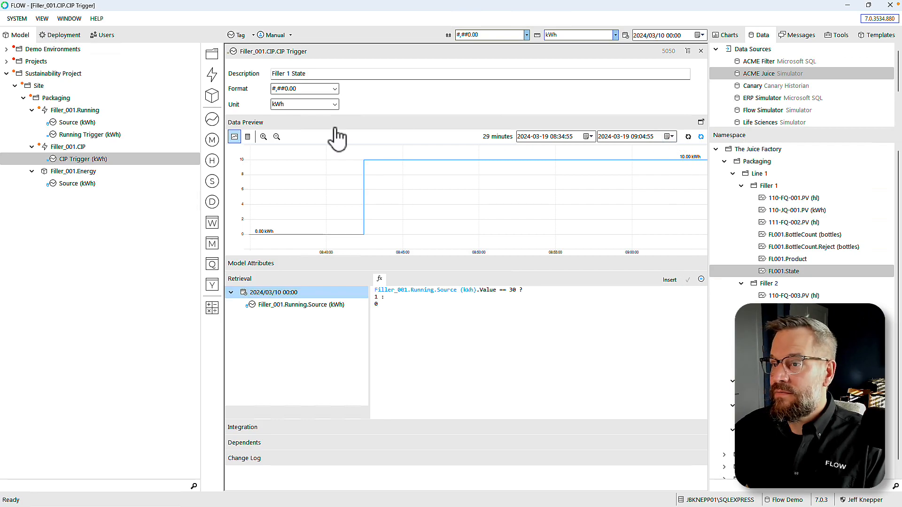
# - Compare the CIP Trigger trend with the Filler_001.Running Source trend over 8 hours in the data source preview
pyautogui.click(276, 136)
pyautogui.click(276, 137)
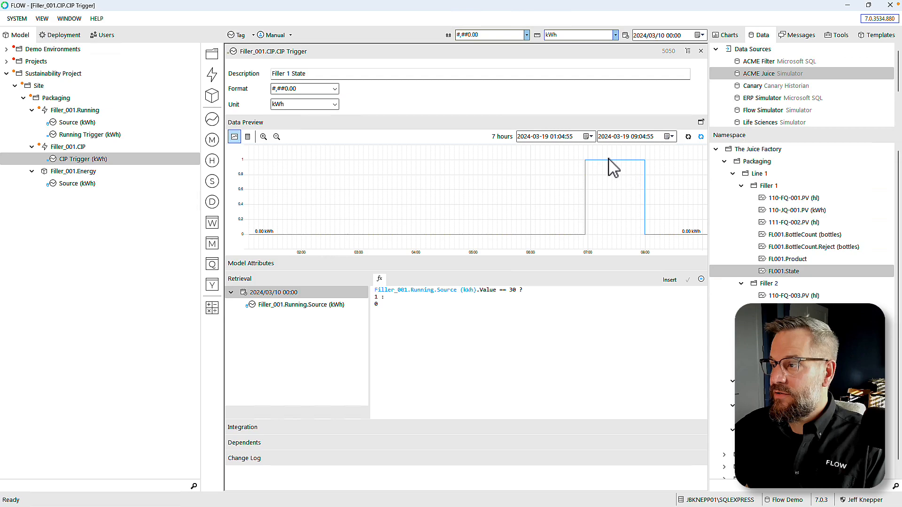
pyautogui.click(701, 122)
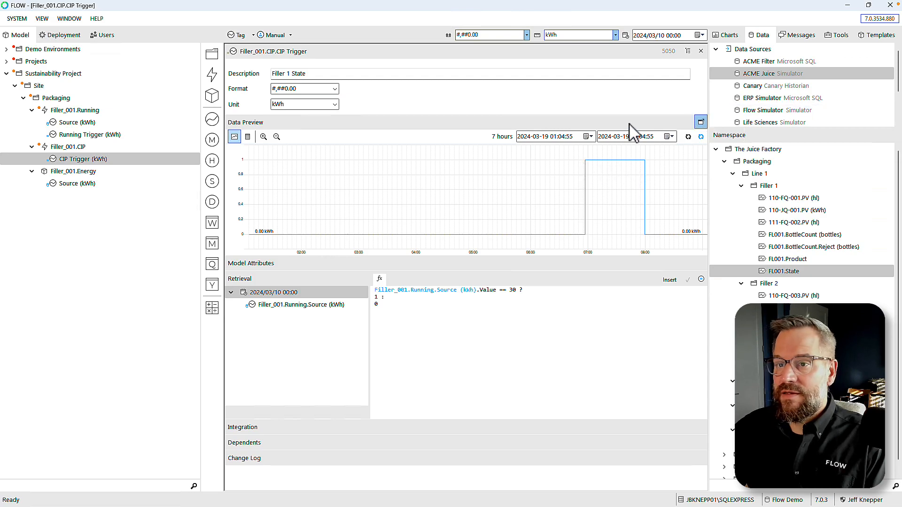
pyautogui.moveTo(53, 123); pyautogui.dragTo(553, 342)
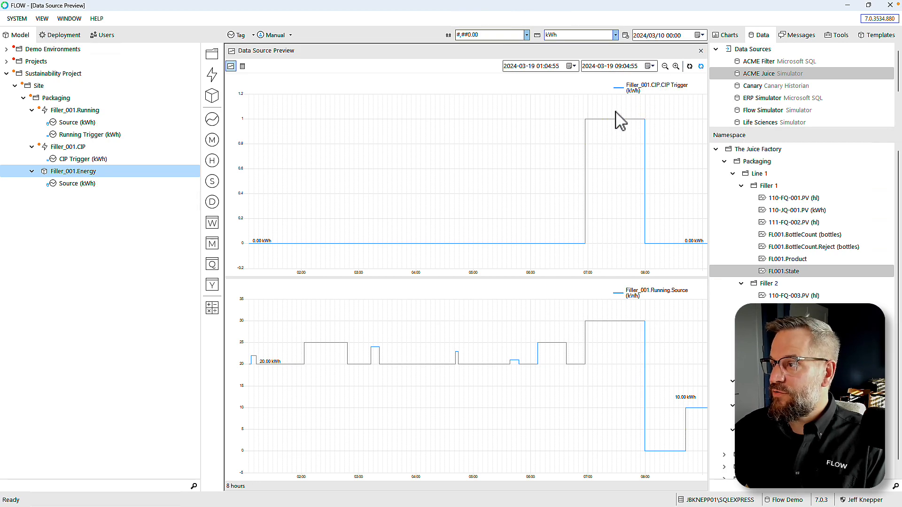
pyautogui.click(701, 51)
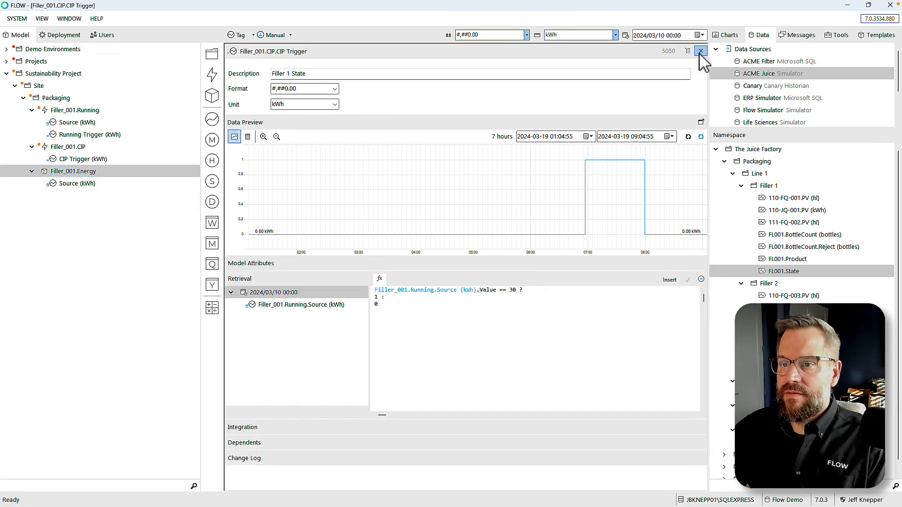
# - Rename Filler_001.Running's Source measure as "State" and move it into the Filler_001.Energy metric
pyautogui.click(52, 123)
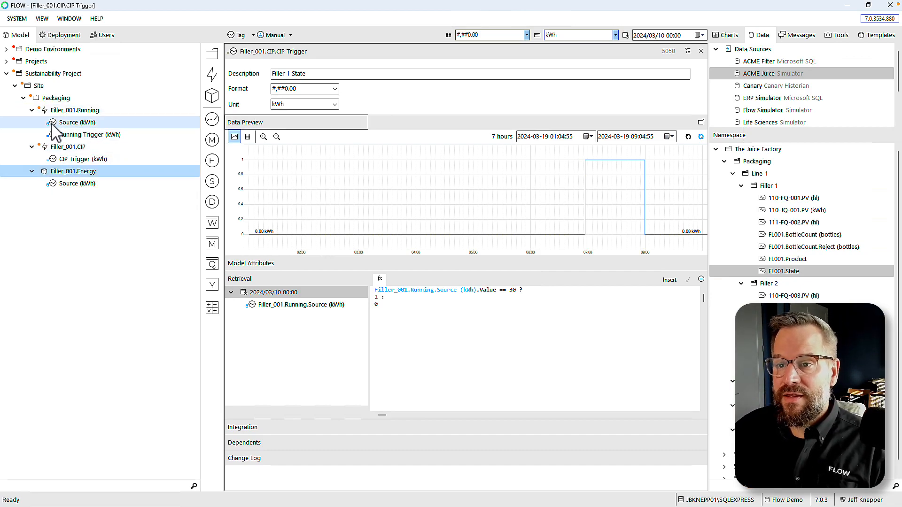
pyautogui.rightClick(69, 122)
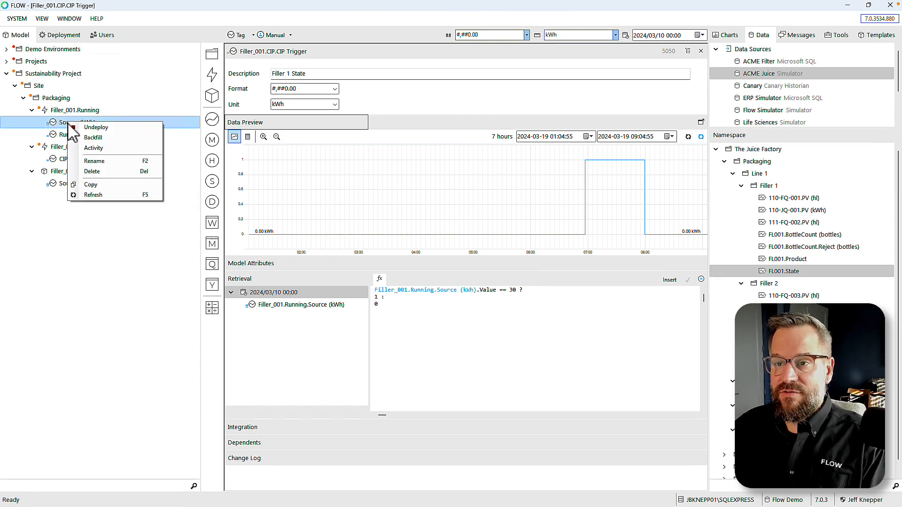
pyautogui.click(96, 161)
pyautogui.write('State')
pyautogui.press('Return')
pyautogui.moveTo(54, 123); pyautogui.dragTo(45, 171)
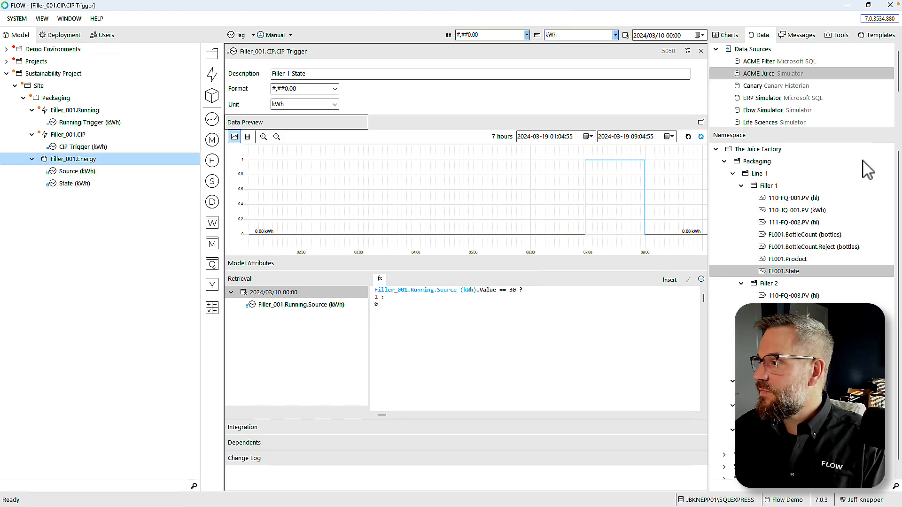
# - Open the Filler_001.Energy State measure and the Running Trigger measure and examine their measure IDs
pyautogui.click(780, 260)
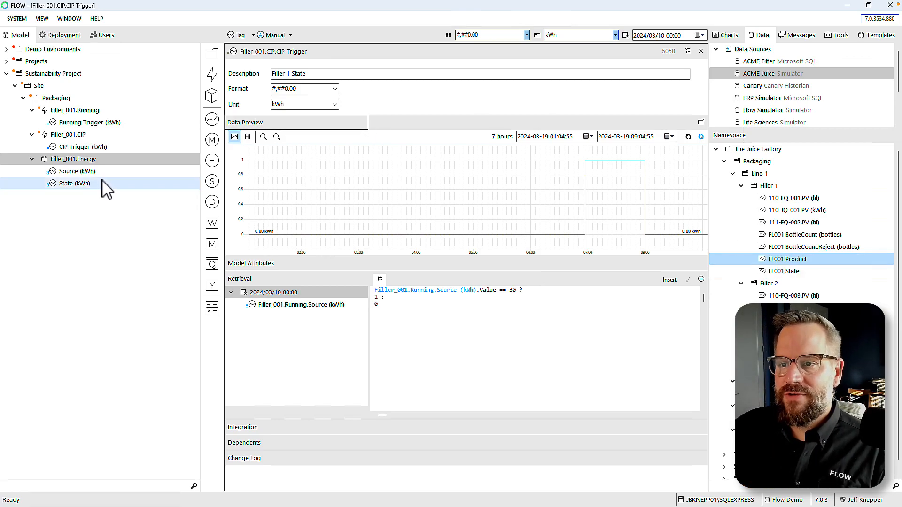
pyautogui.click(66, 185)
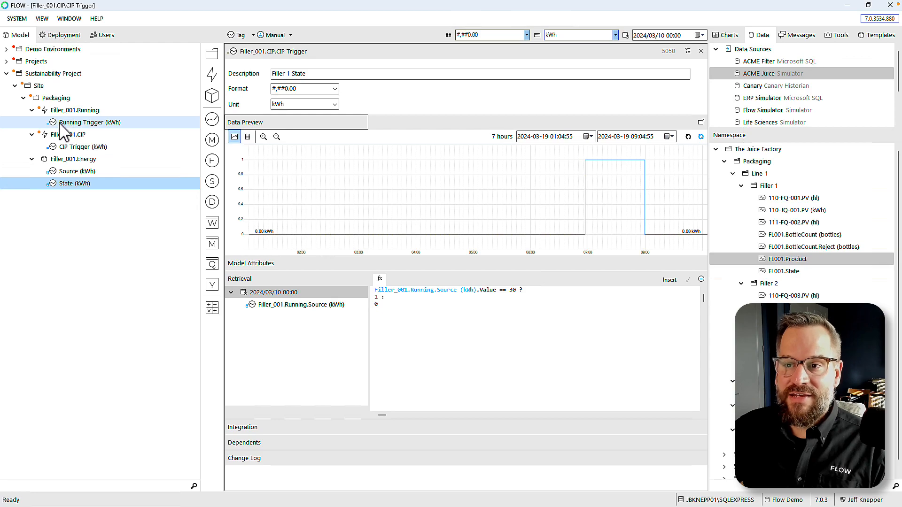
pyautogui.click(53, 183)
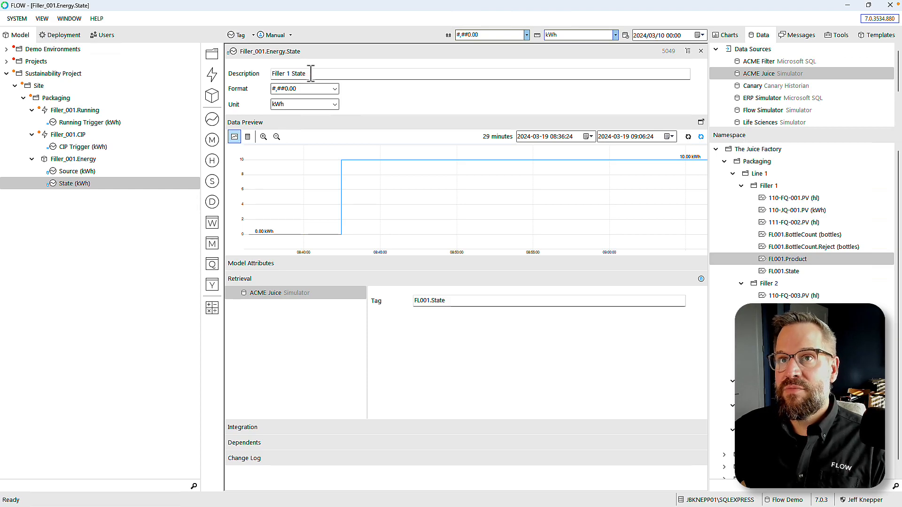
pyautogui.click(54, 185)
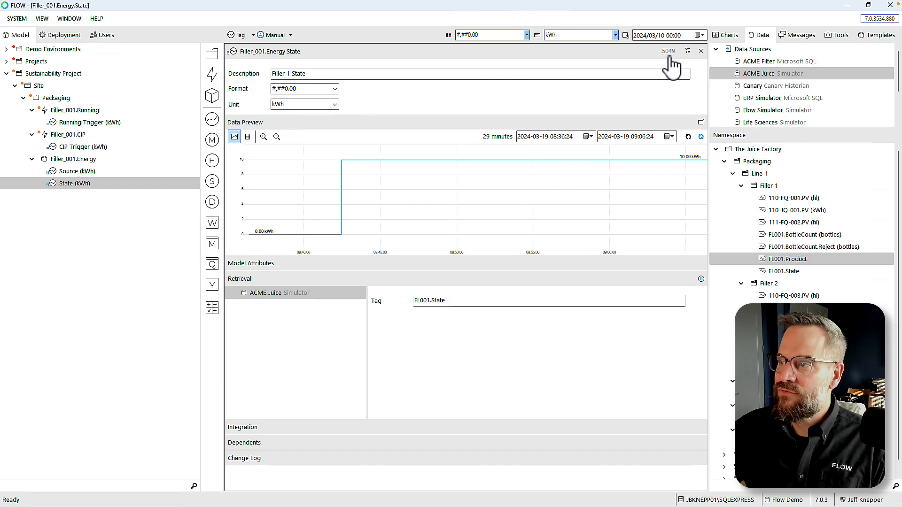
pyautogui.click(55, 122)
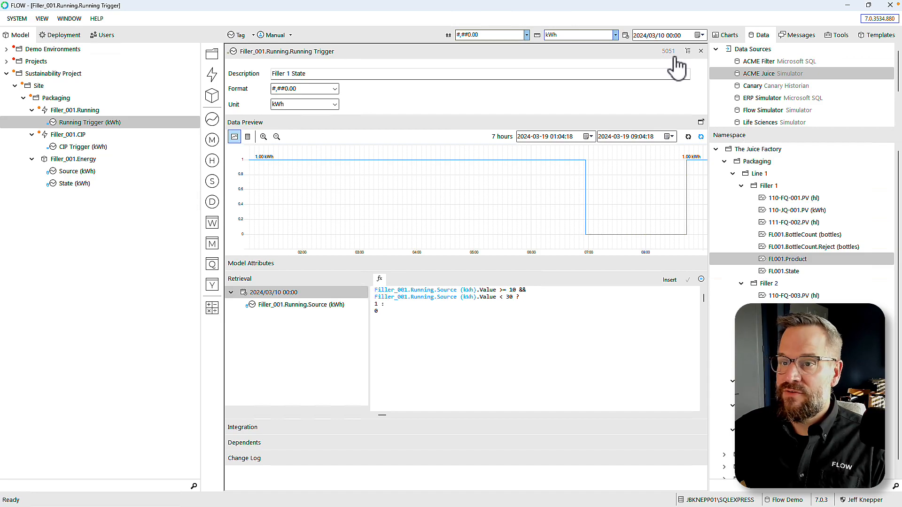
# - Open the Filler_001.Running event, examine its ID, and close it again
pyautogui.click(68, 112)
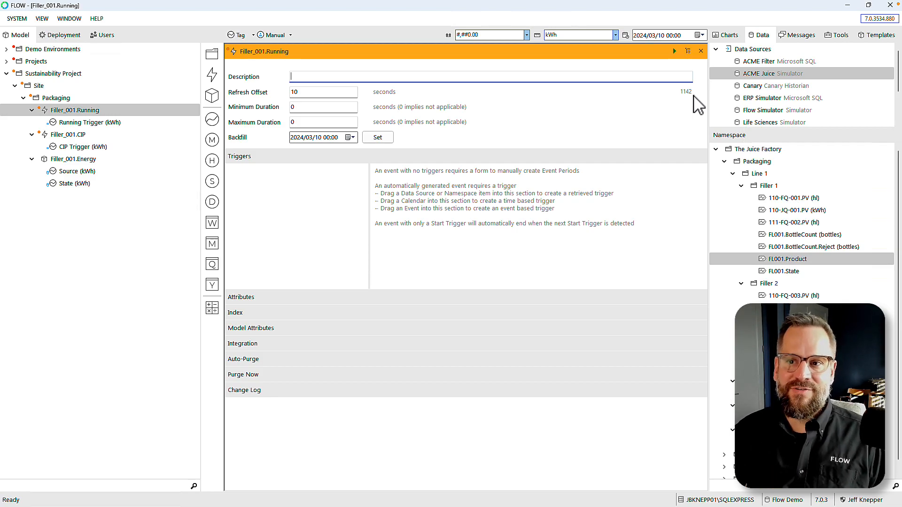
pyautogui.click(701, 52)
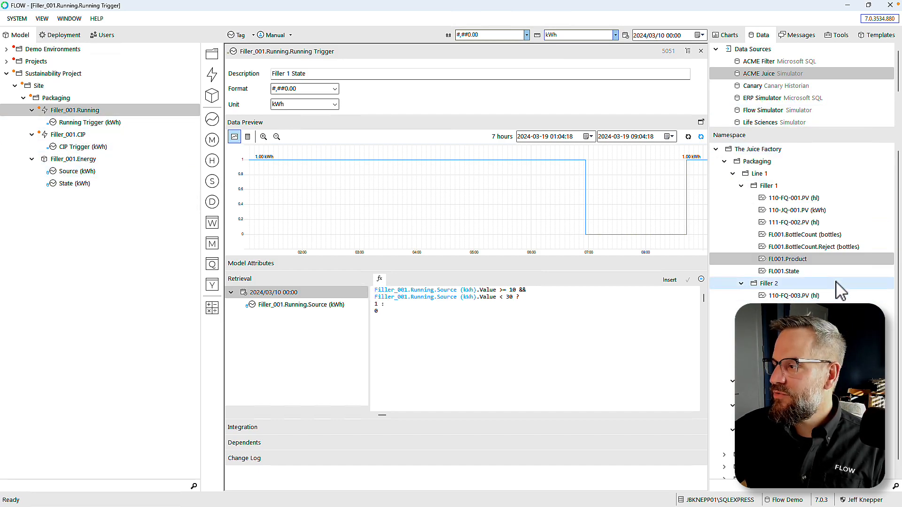
# - Add the FL001.Product tag to the Filler_001.Energy metric as a measure named "Product"
pyautogui.moveTo(776, 260); pyautogui.dragTo(71, 165)
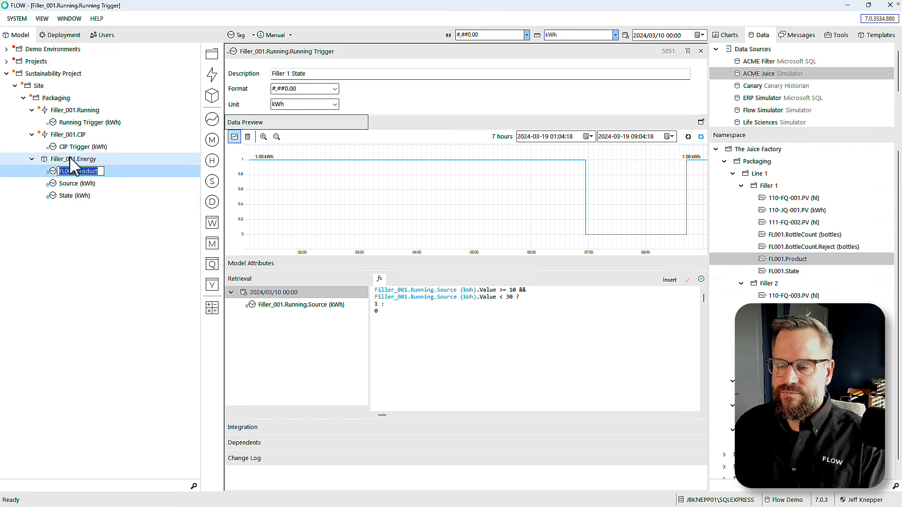
pyautogui.write('Product')
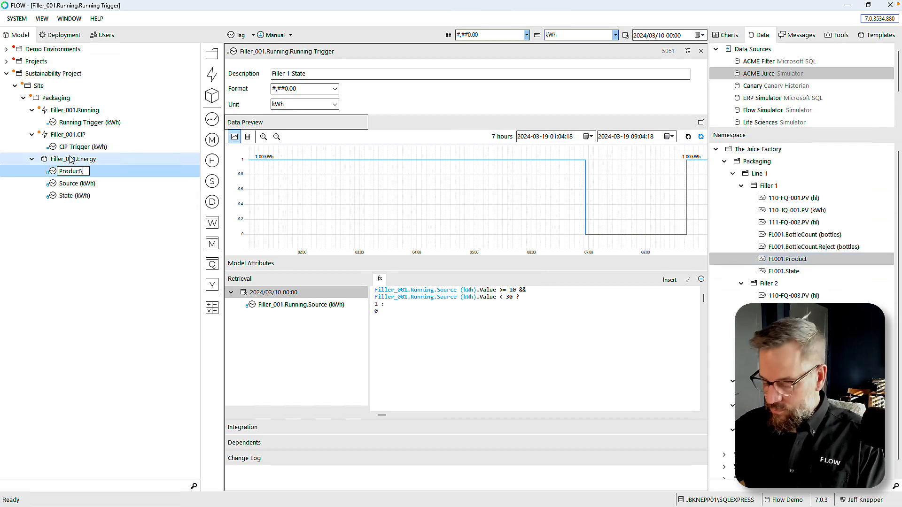
pyautogui.press('Return')
# - Open the Product measure and widen its data preview to 2 days to examine the product code trend
pyautogui.click(57, 172)
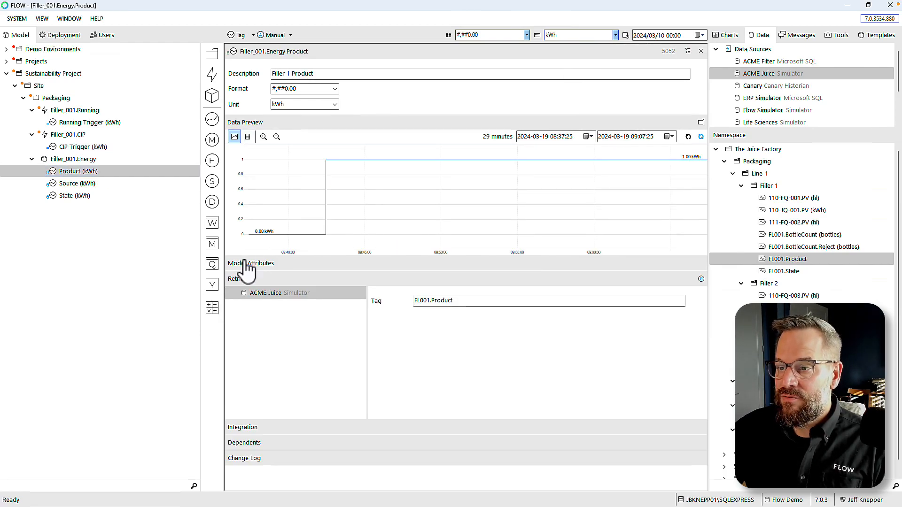
pyautogui.click(276, 137)
pyautogui.click(276, 137)
pyautogui.click(276, 137)
pyautogui.click(276, 137)
pyautogui.click(275, 137)
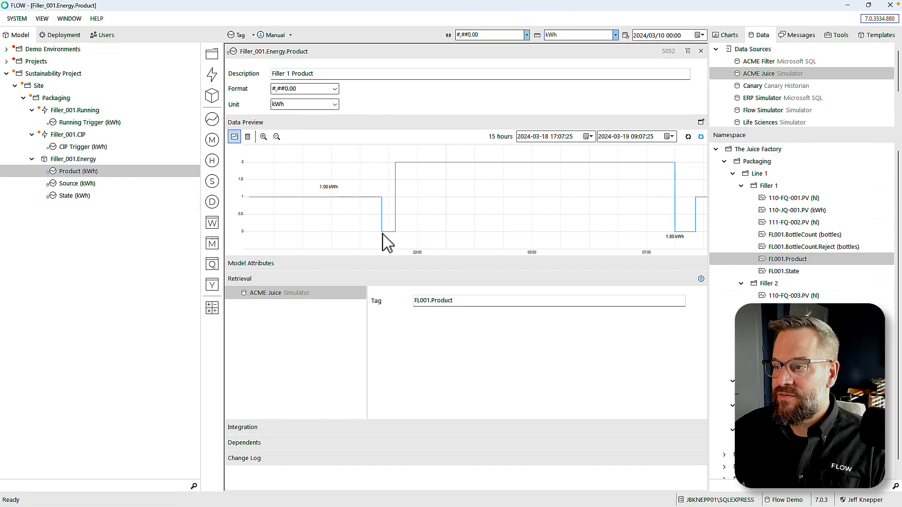
pyautogui.click(277, 137)
pyautogui.click(277, 137)
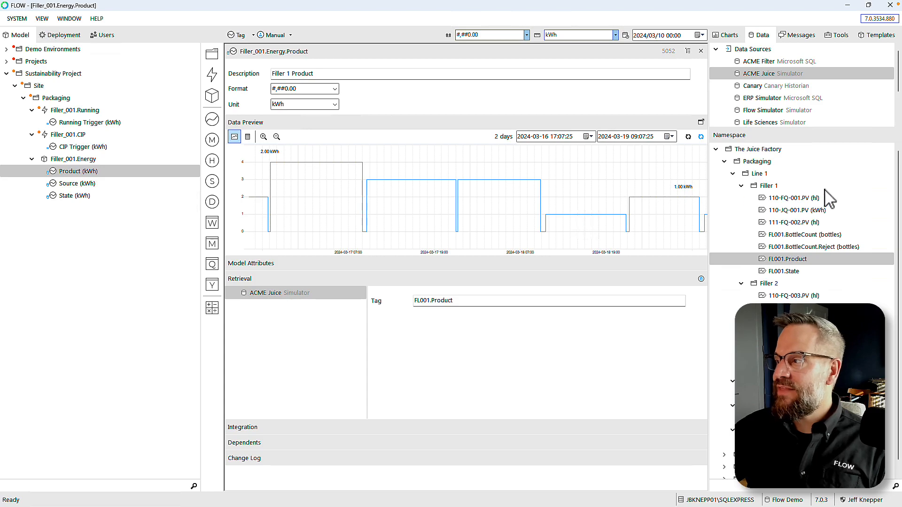
# - Examine the connector types offered for a new data source, including the Microsoft options, without creating one
pyautogui.rightClick(743, 48)
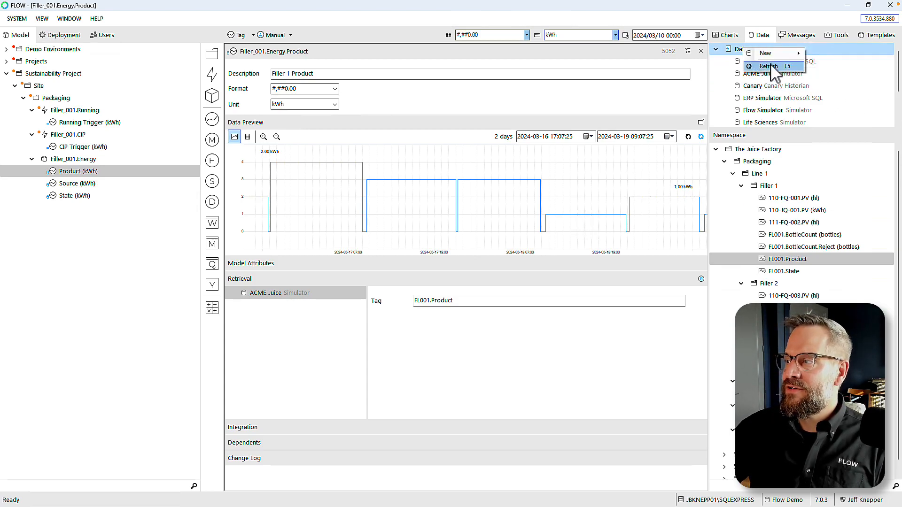
pyautogui.moveTo(775, 53)
pyautogui.moveTo(862, 139)
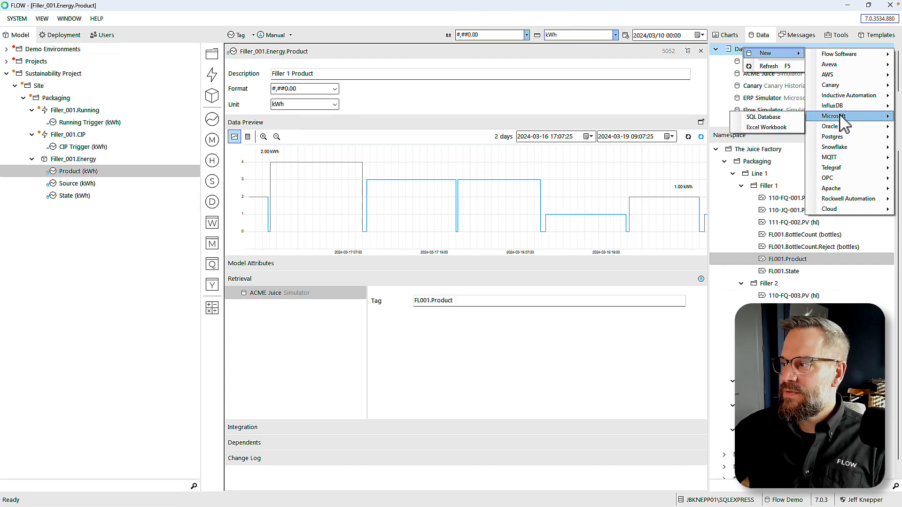
pyautogui.click(717, 76)
# - Review the connection settings of the ACME Filter SQL data source and close them without saving
pyautogui.click(756, 62)
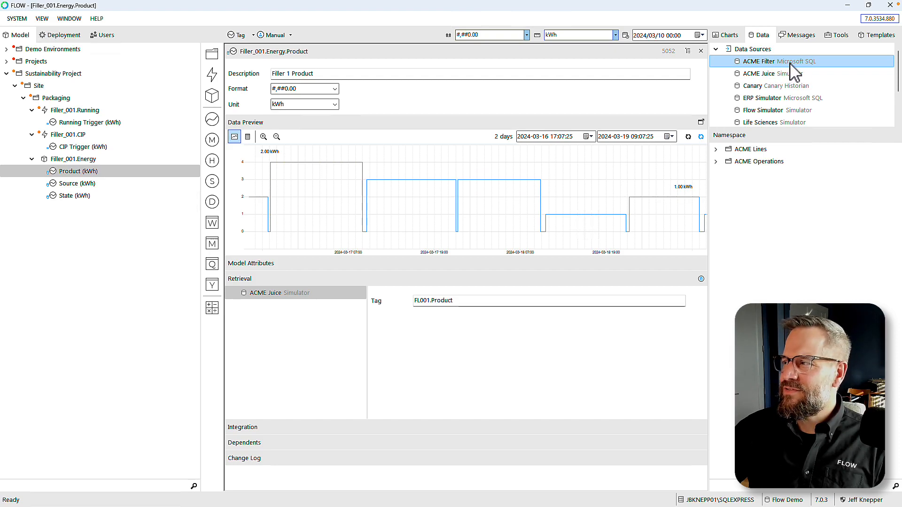
pyautogui.rightClick(758, 67)
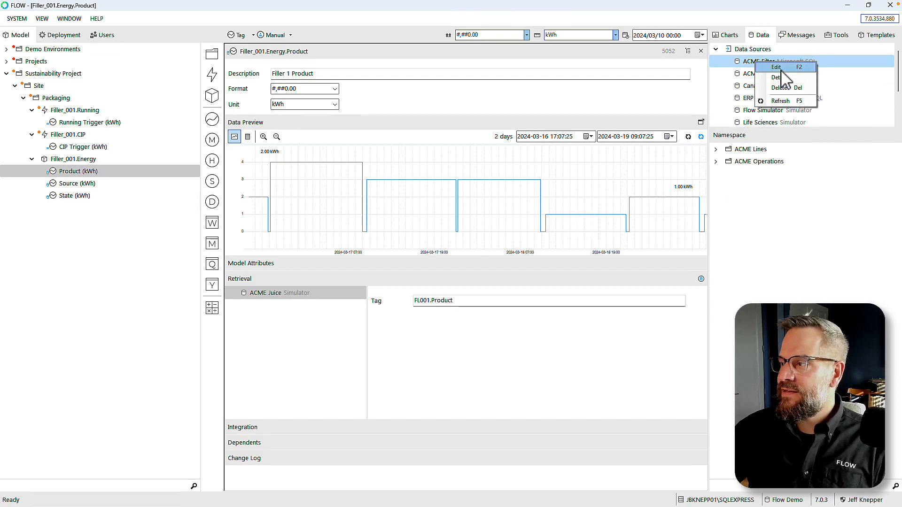
pyautogui.click(781, 71)
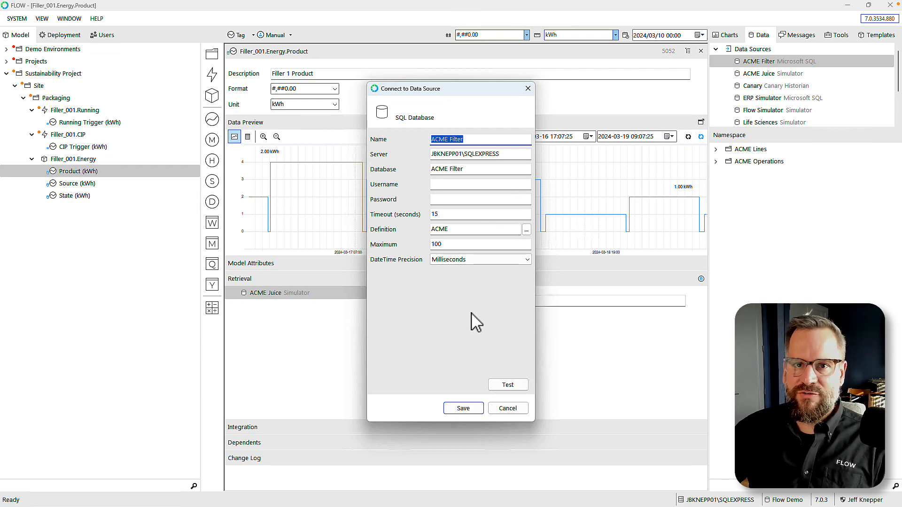
pyautogui.write('E')
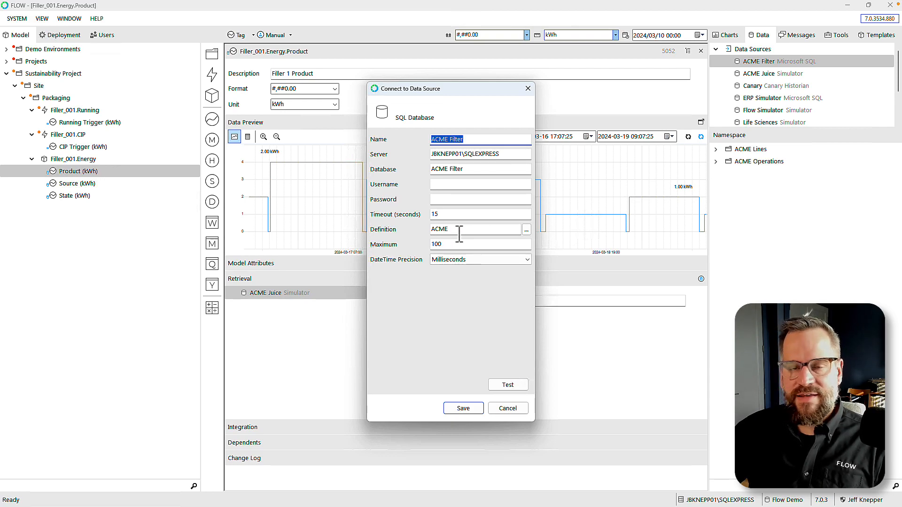
pyautogui.click(528, 88)
# - Expand ACME Operations down to AnnealingLine1 in the ACME Filter namespace and examine its tags
pyautogui.click(716, 161)
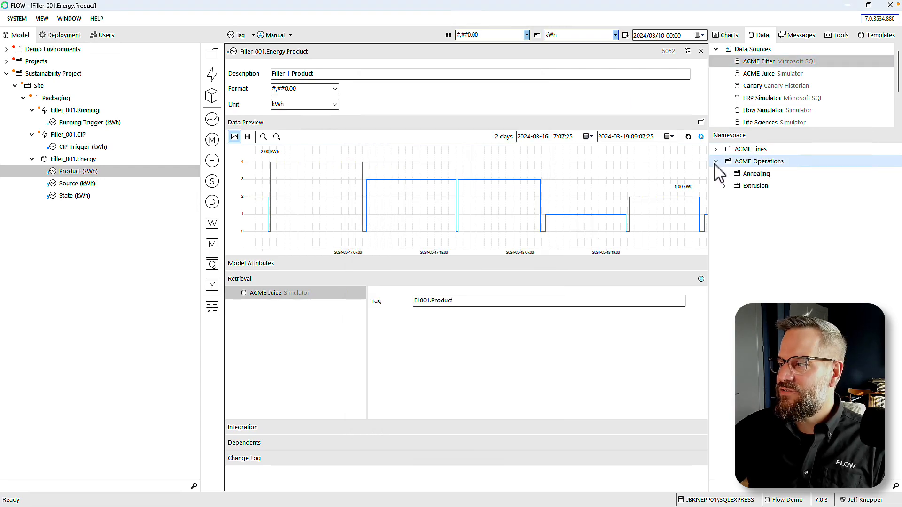
pyautogui.click(724, 174)
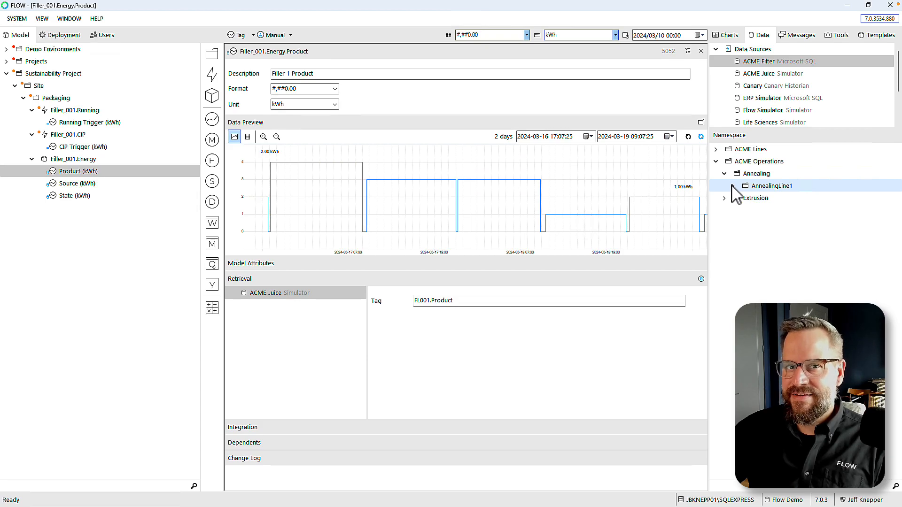
pyautogui.click(732, 187)
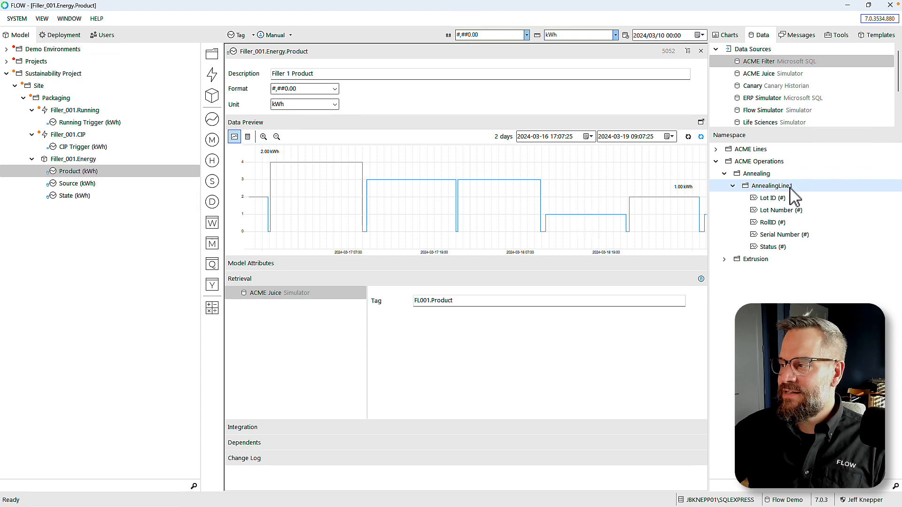
pyautogui.moveTo(772, 198); pyautogui.dragTo(775, 214)
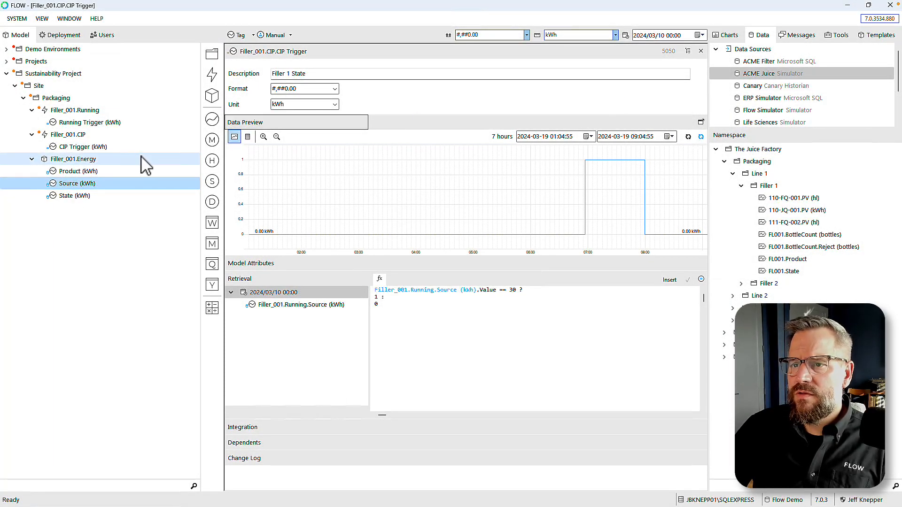
# - Close the open measure editors and set the Filler_001.Running event's description to "Setup and Running"
pyautogui.click(700, 51)
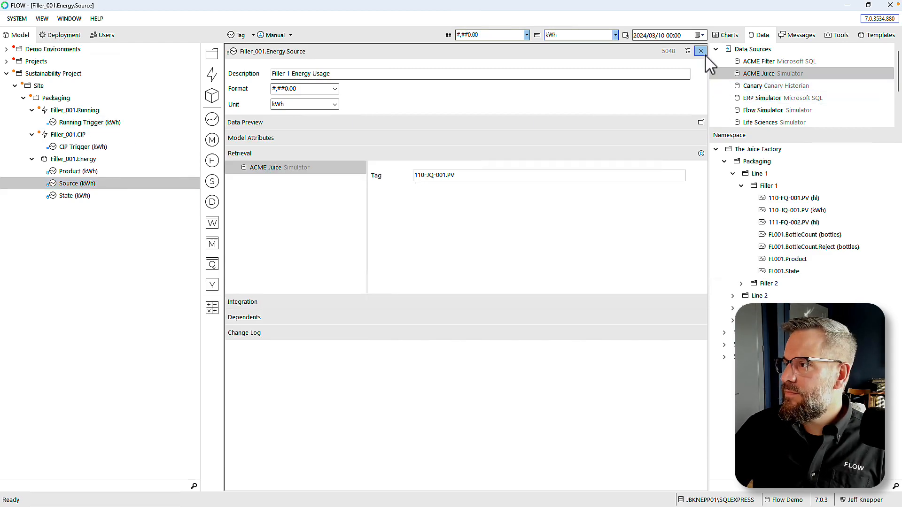
pyautogui.click(703, 55)
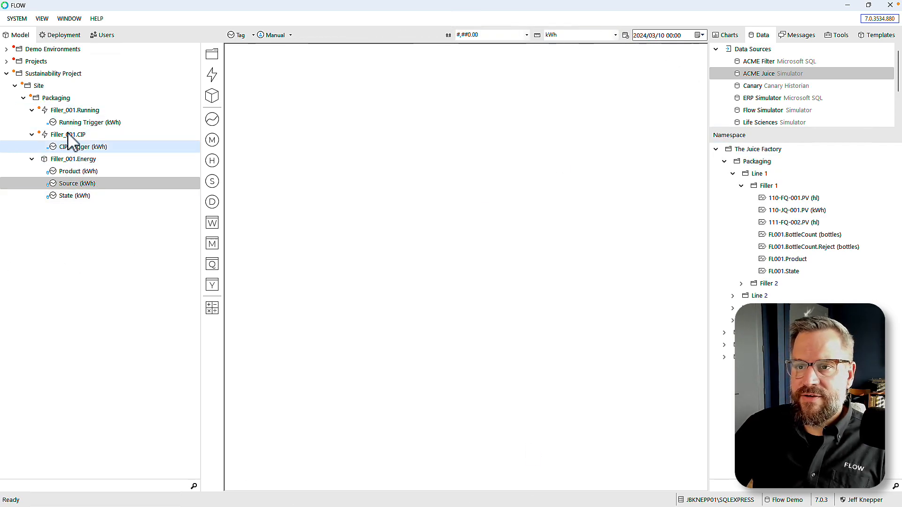
pyautogui.click(86, 172)
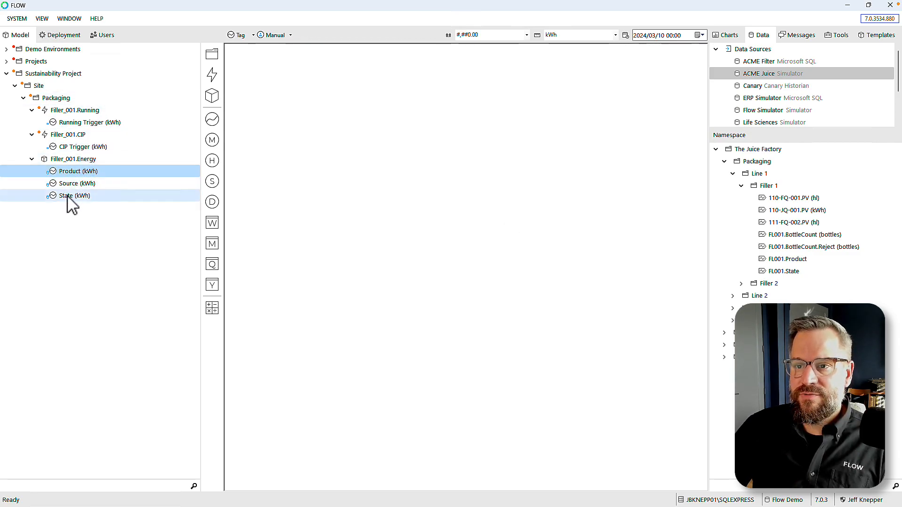
pyautogui.click(75, 123)
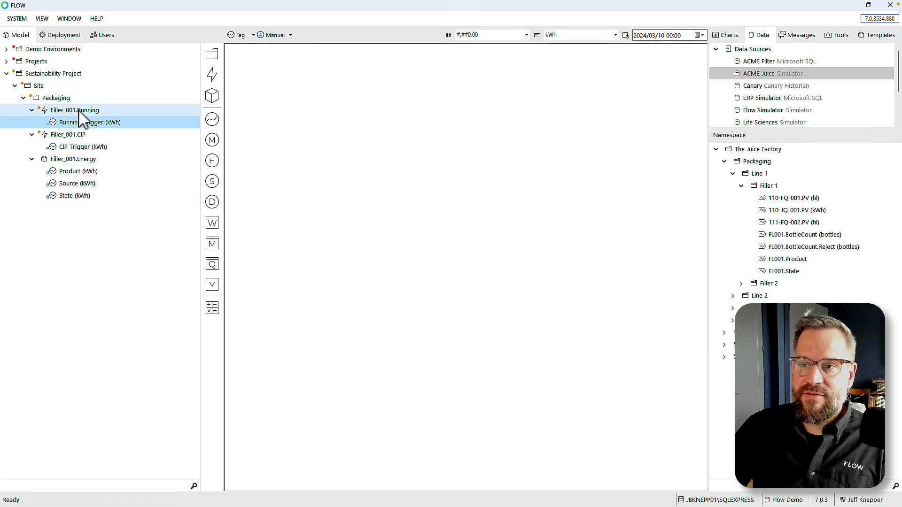
pyautogui.click(55, 109)
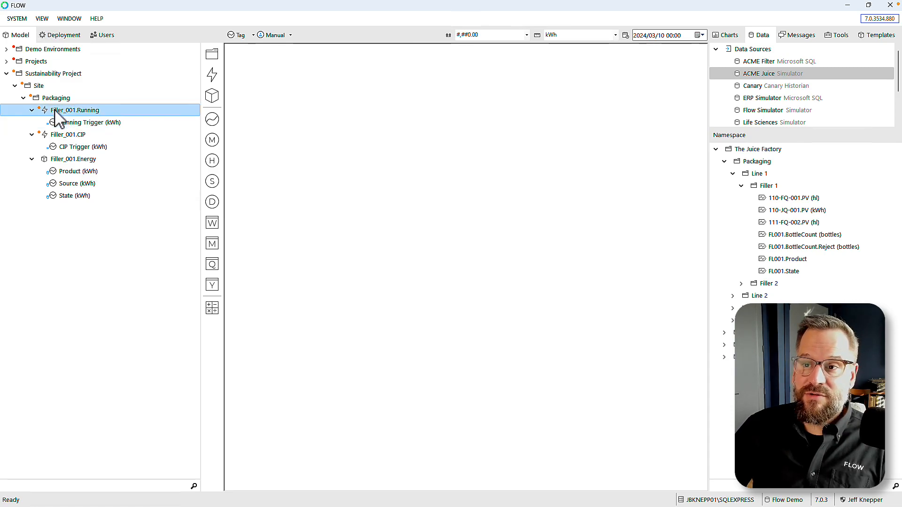
pyautogui.doubleClick(54, 109)
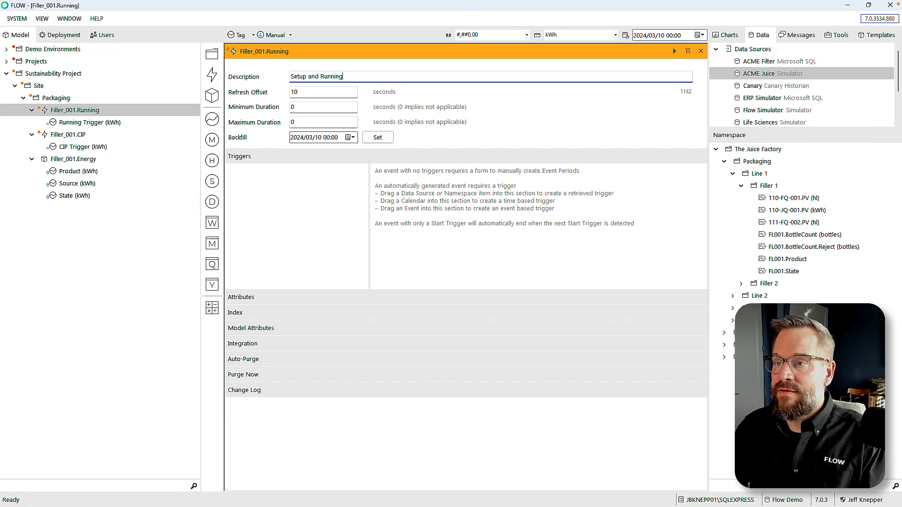
pyautogui.click(313, 108)
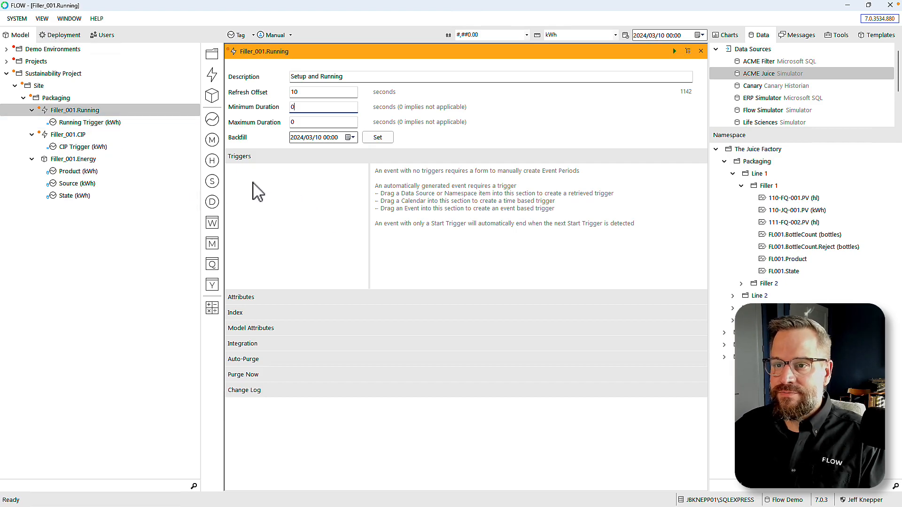
# - Add the Running Trigger measure as the event's Start Trigger, firing when the condition = 1 becomes true
pyautogui.click(26, 110)
pyautogui.click(53, 124)
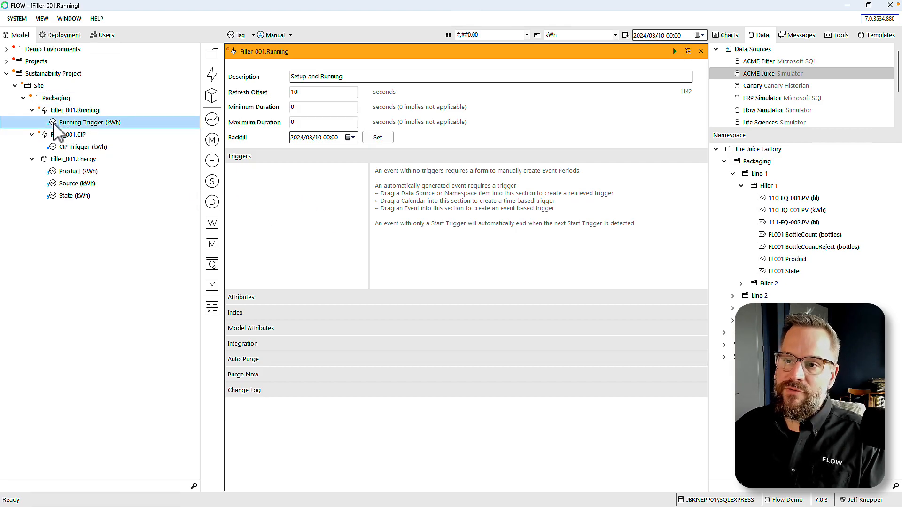
pyautogui.moveTo(56, 146); pyautogui.dragTo(282, 186)
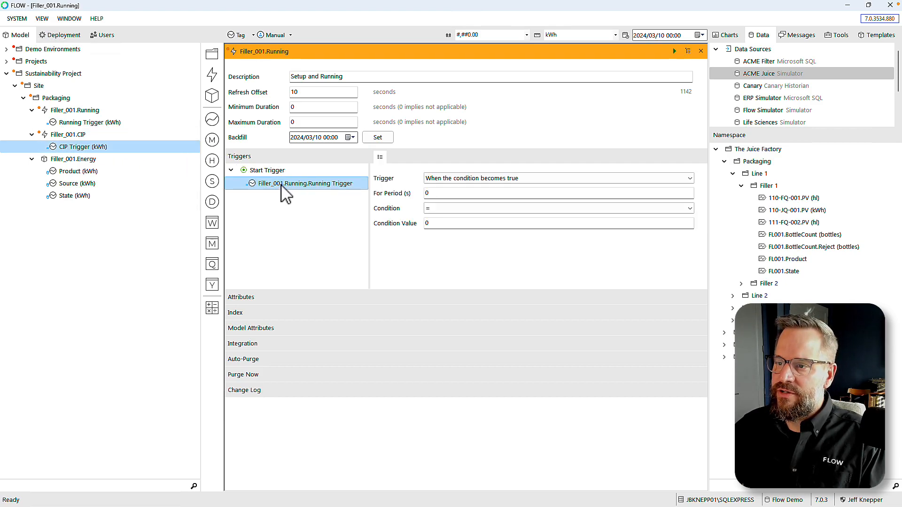
pyautogui.click(501, 179)
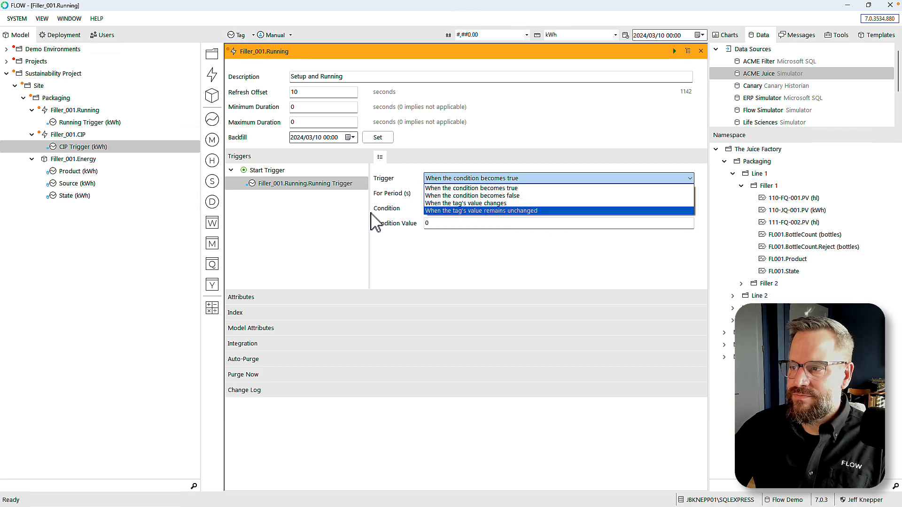
pyautogui.click(308, 215)
pyautogui.doubleClick(435, 226)
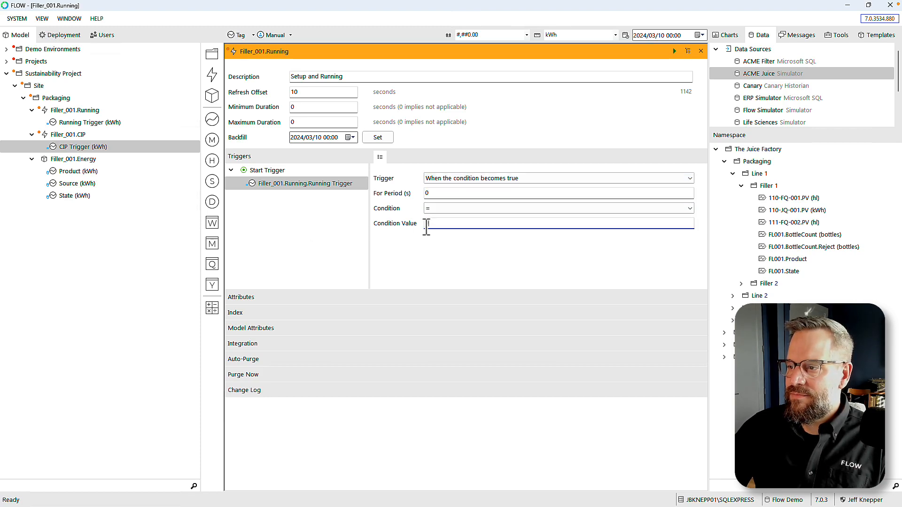
pyautogui.write('1')
pyautogui.click(453, 262)
# - Add the Running Trigger measure as the event's End Trigger, firing when the condition = 0 becomes true
pyautogui.click(63, 147)
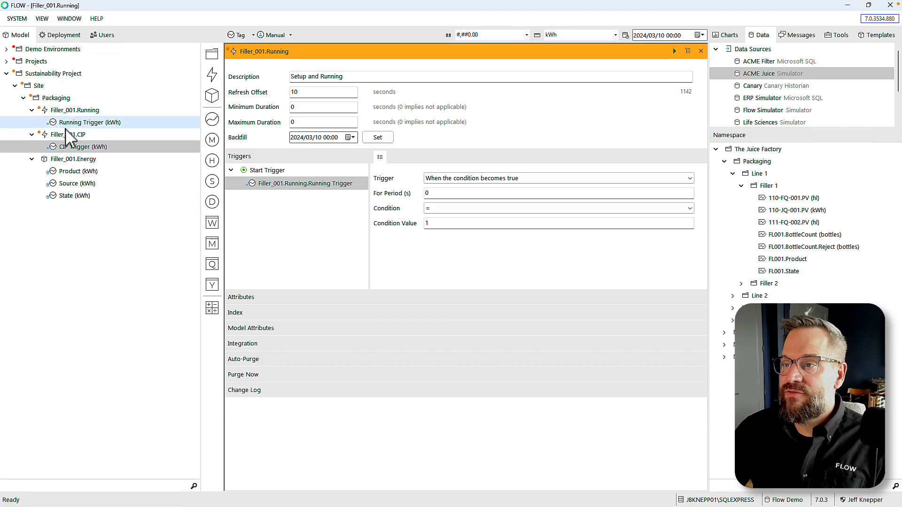
pyautogui.moveTo(56, 123); pyautogui.dragTo(278, 198)
pyautogui.click(335, 211)
pyautogui.click(430, 224)
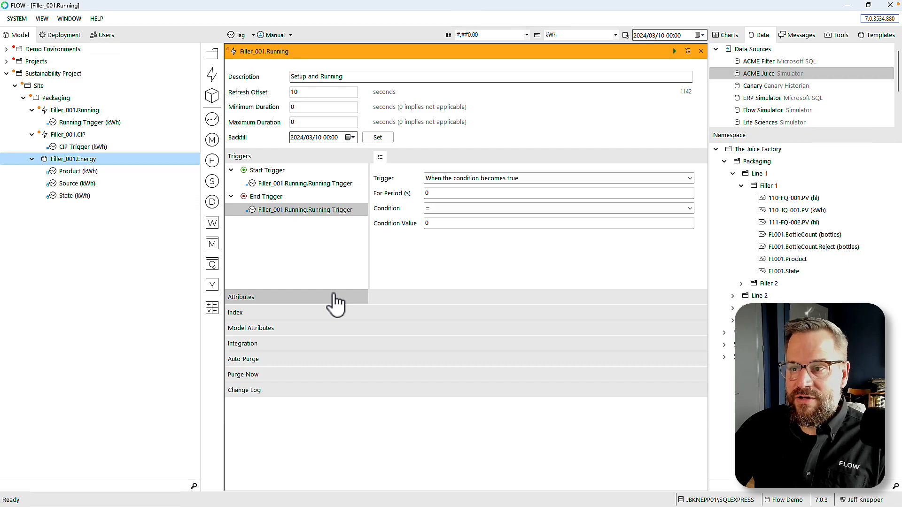
# - Add a retrieved attribute named "Product Type" to the Filler_001.Running event
pyautogui.click(236, 298)
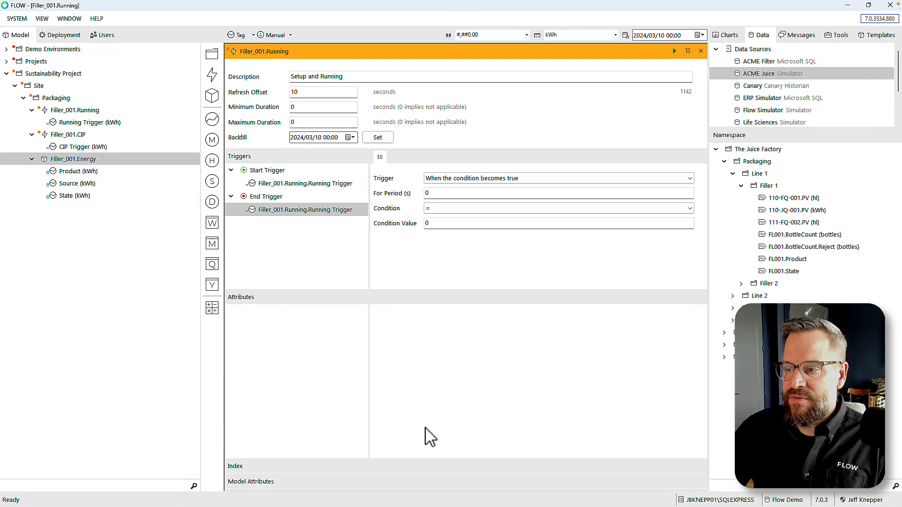
pyautogui.rightClick(246, 323)
pyautogui.moveTo(265, 326)
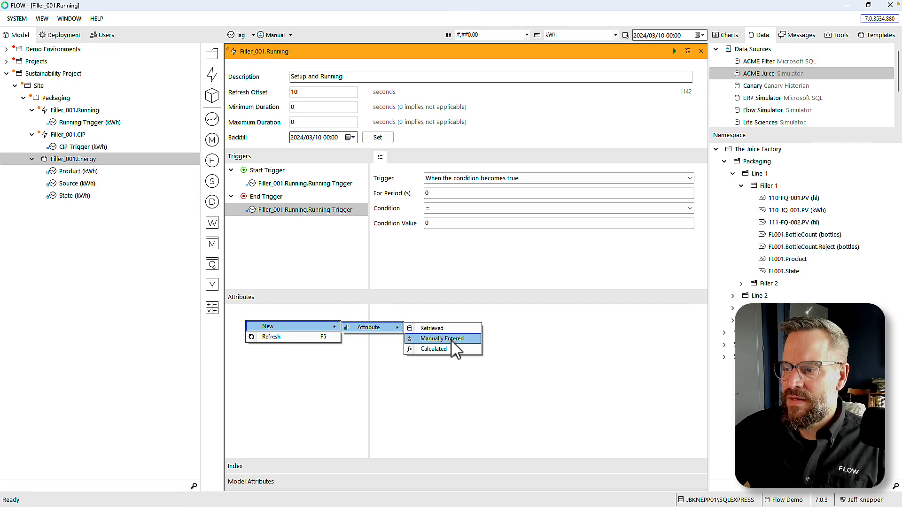
pyautogui.click(435, 329)
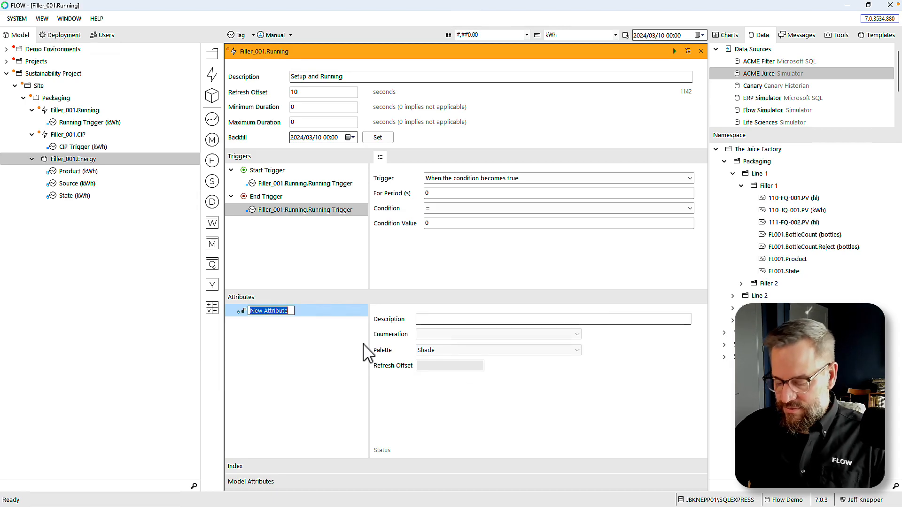
pyautogui.write('Product Type')
pyautogui.press('Return')
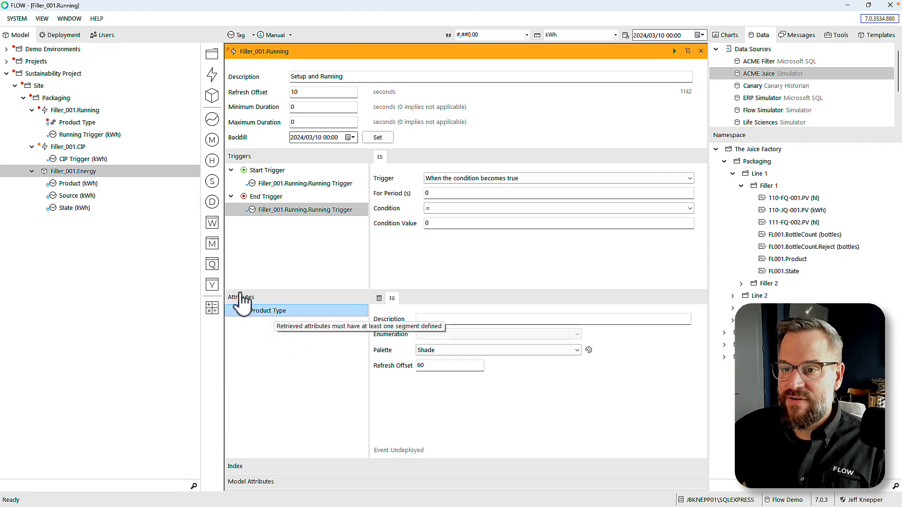
# - Add the Product measure from Filler_001.Energy as the segment of the Product Type attribute
pyautogui.moveTo(56, 186); pyautogui.dragTo(260, 313)
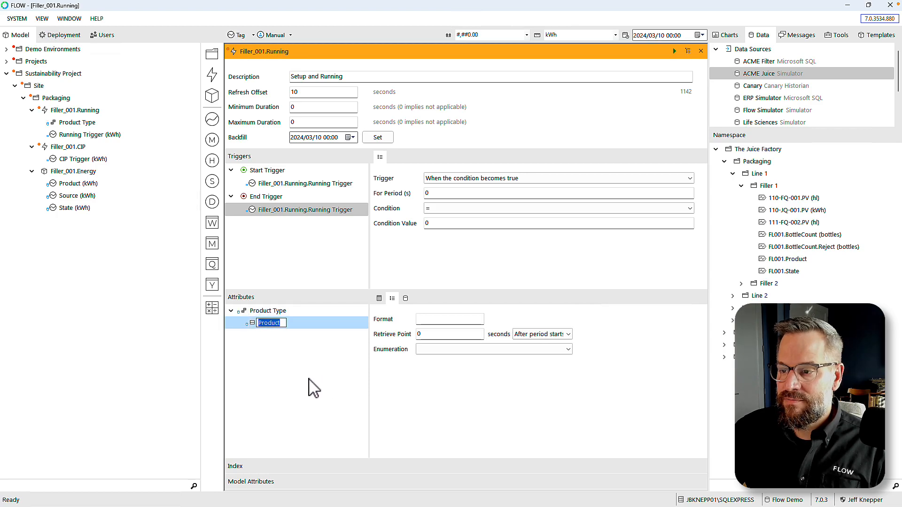
pyautogui.click(260, 326)
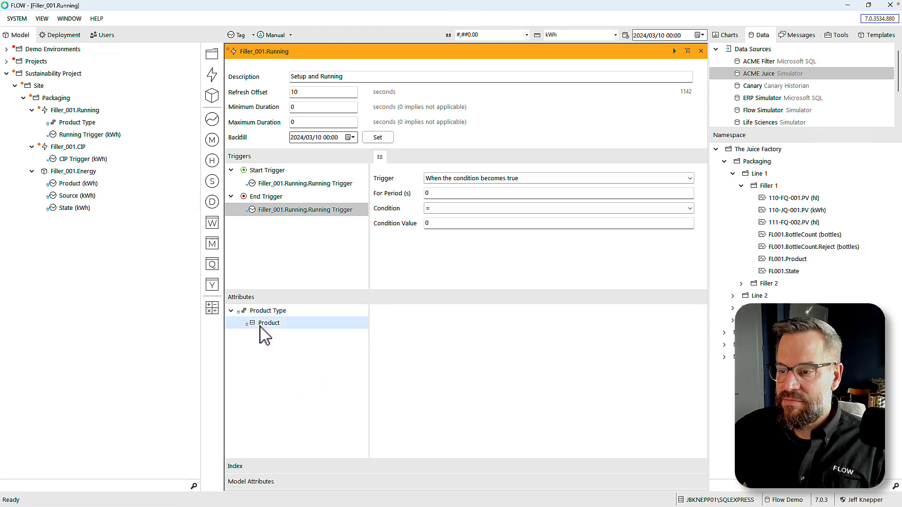
pyautogui.click(265, 325)
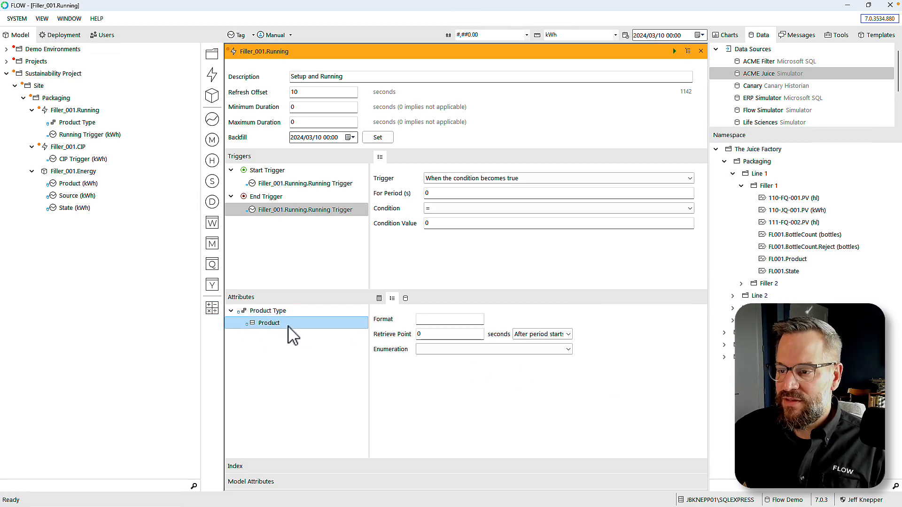
pyautogui.click(512, 350)
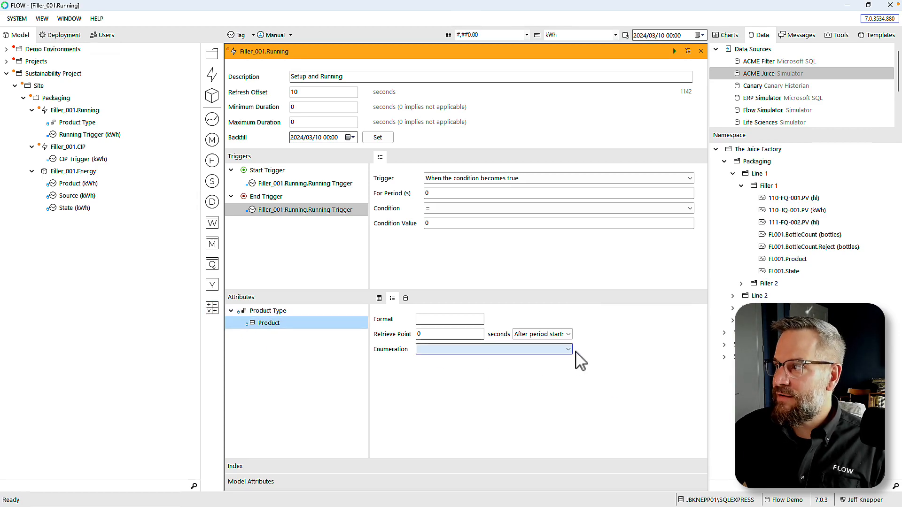
# - Open the Product enumeration and examine which ordinals map to which product names
pyautogui.click(840, 36)
pyautogui.click(716, 99)
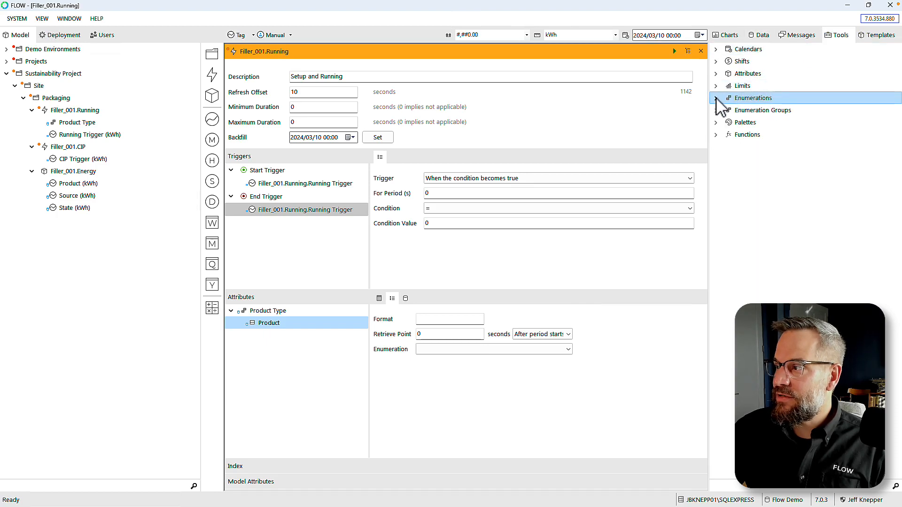
pyautogui.click(716, 98)
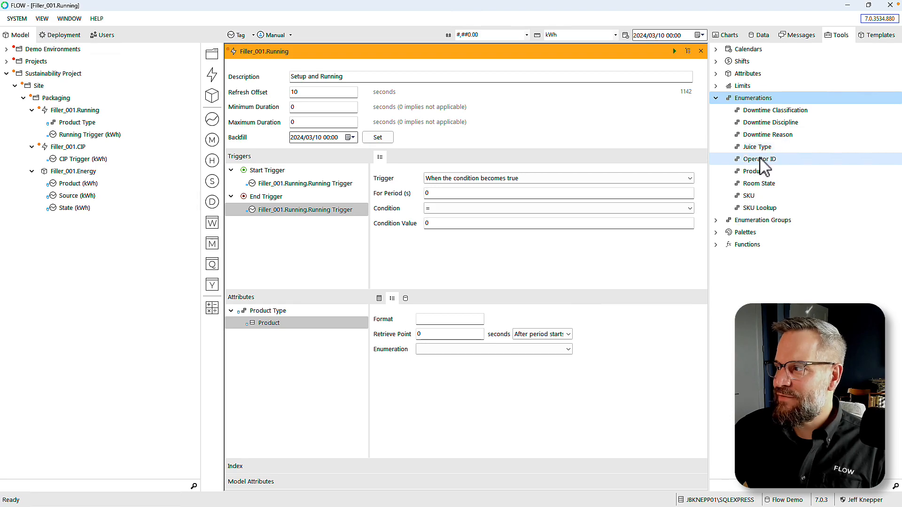
pyautogui.click(751, 174)
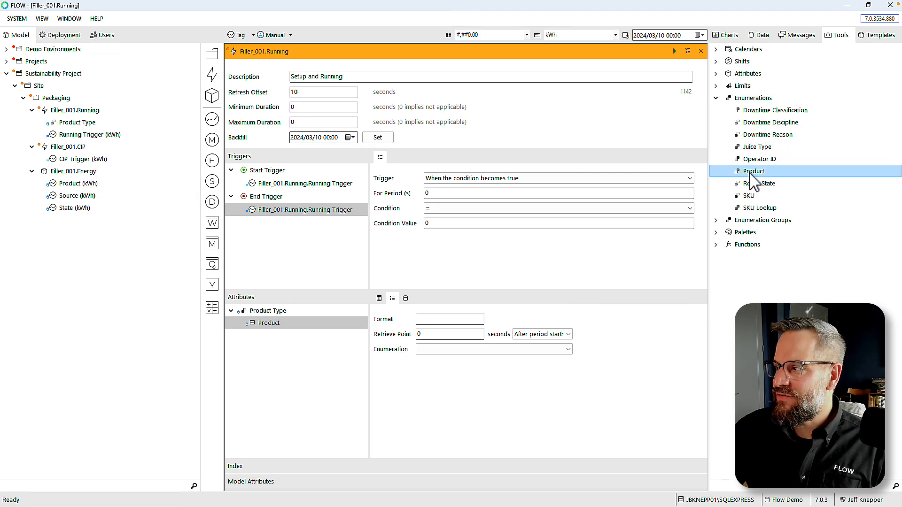
pyautogui.doubleClick(752, 174)
pyautogui.click(302, 123)
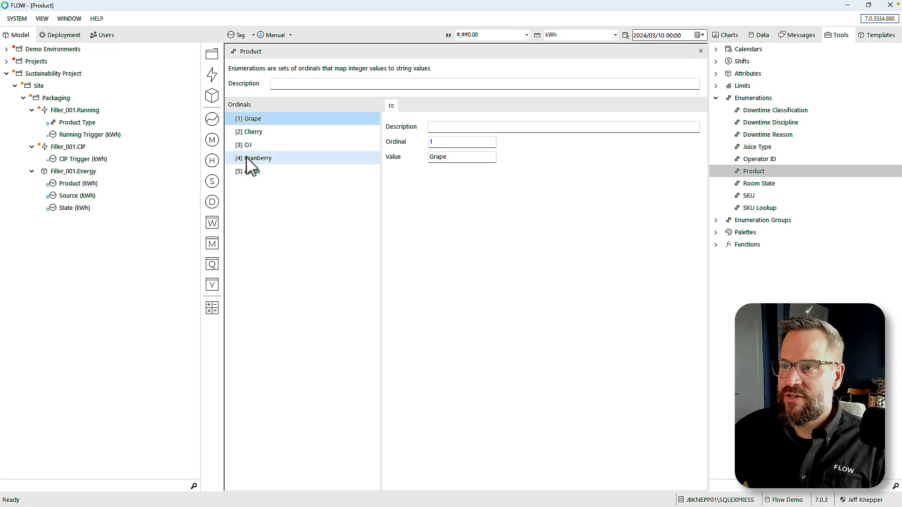
pyautogui.click(701, 51)
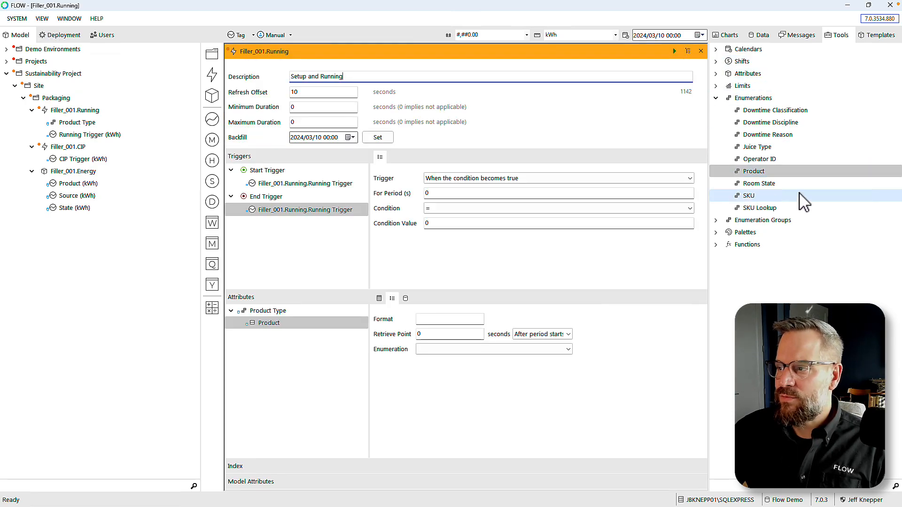
# - Assign the Product enumeration to the Product segment and deploy the Filler_001.Running event
pyautogui.click(517, 349)
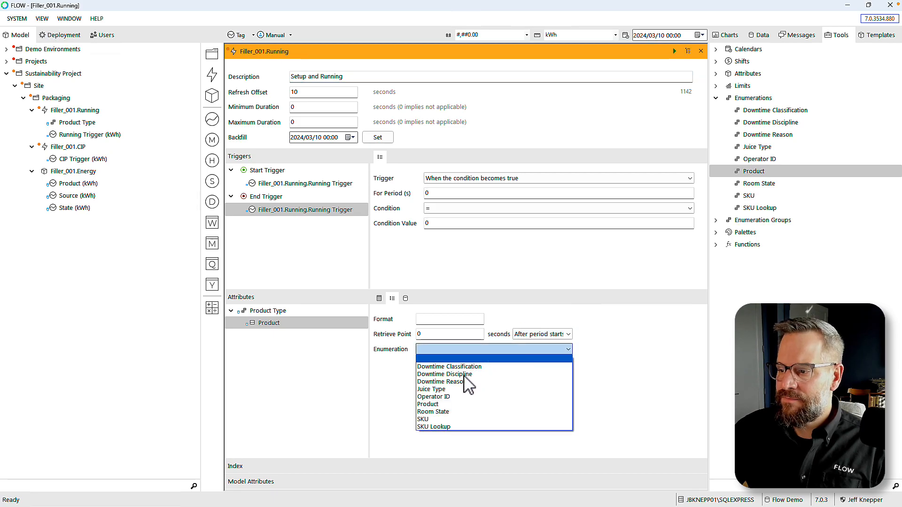
pyautogui.click(433, 405)
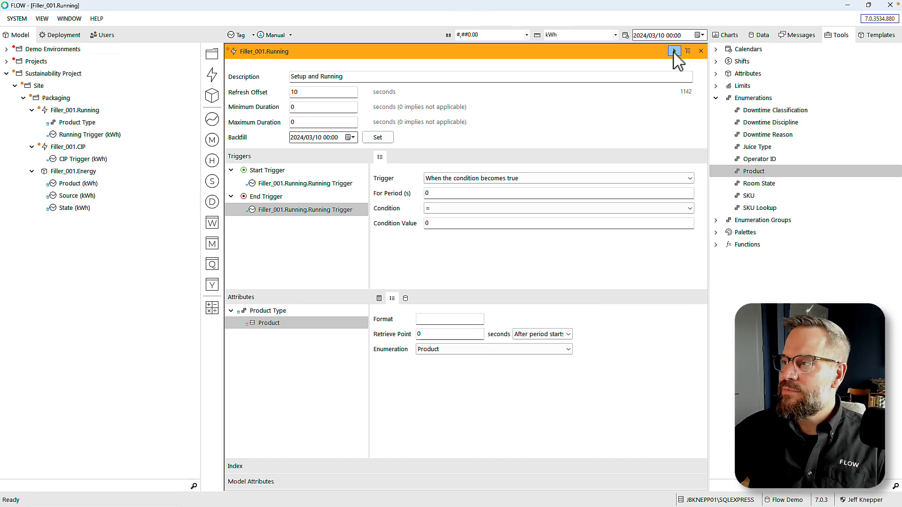
pyautogui.click(674, 51)
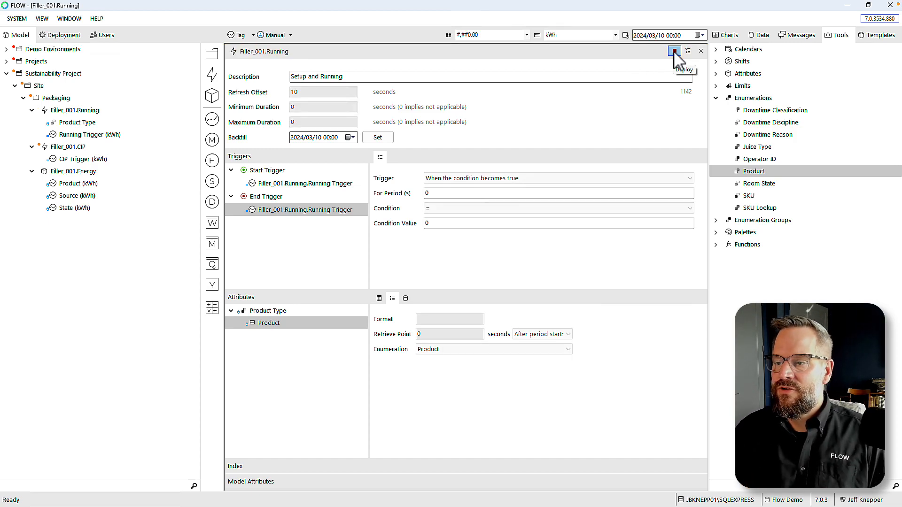
# - Refresh the Start Trigger chart of the Filler_001.Running event to examine its trigger history
pyautogui.click(266, 171)
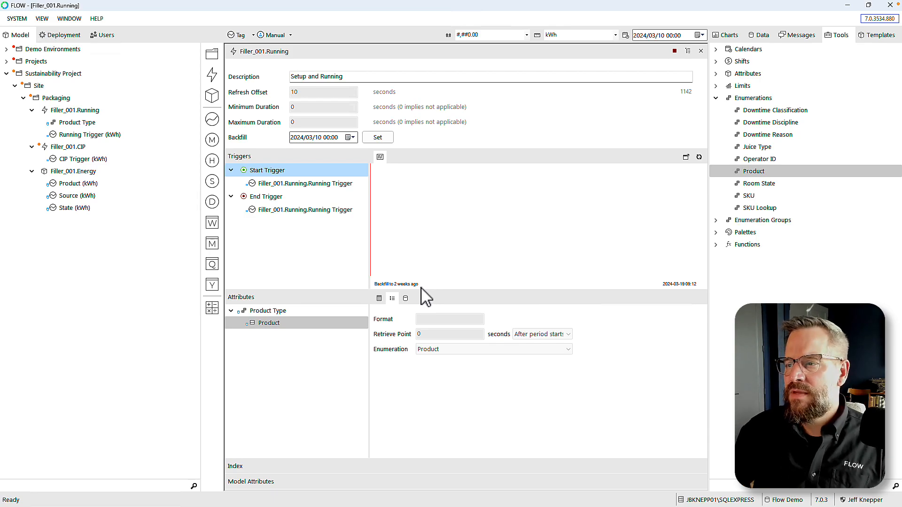
pyautogui.click(342, 183)
pyautogui.click(699, 157)
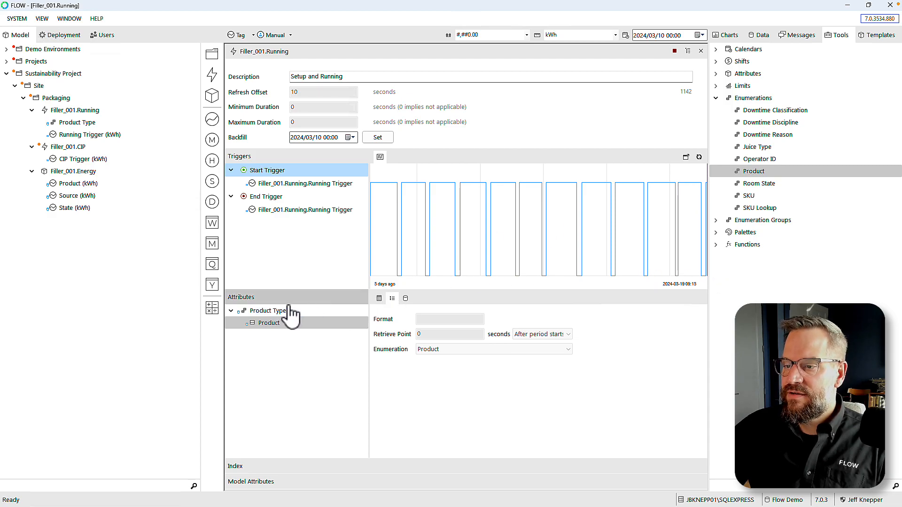
# - Load the Product Type values for the running event's periods to review them, and close the event
pyautogui.click(270, 311)
pyautogui.click(379, 299)
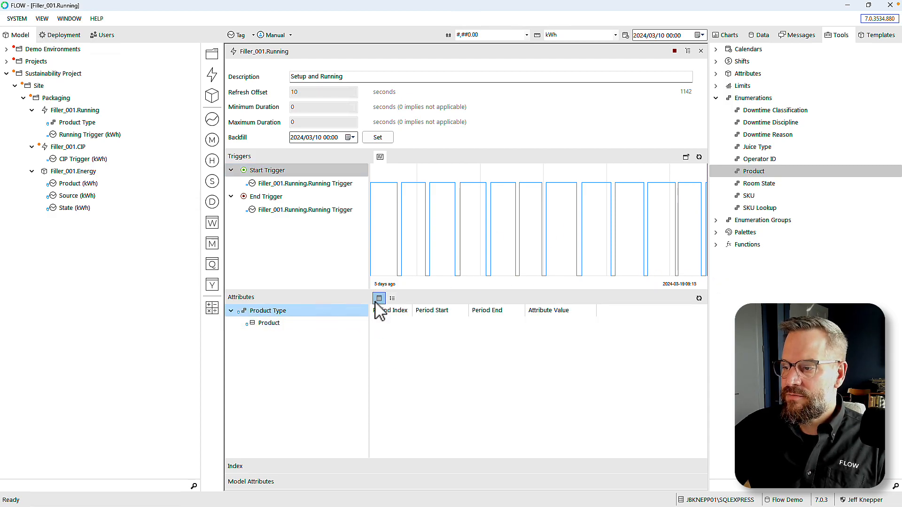
pyautogui.click(698, 299)
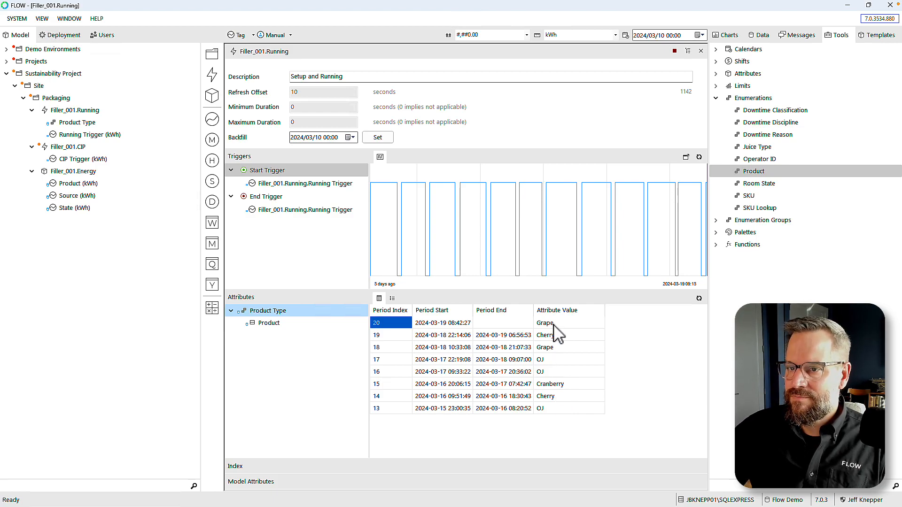
pyautogui.click(72, 110)
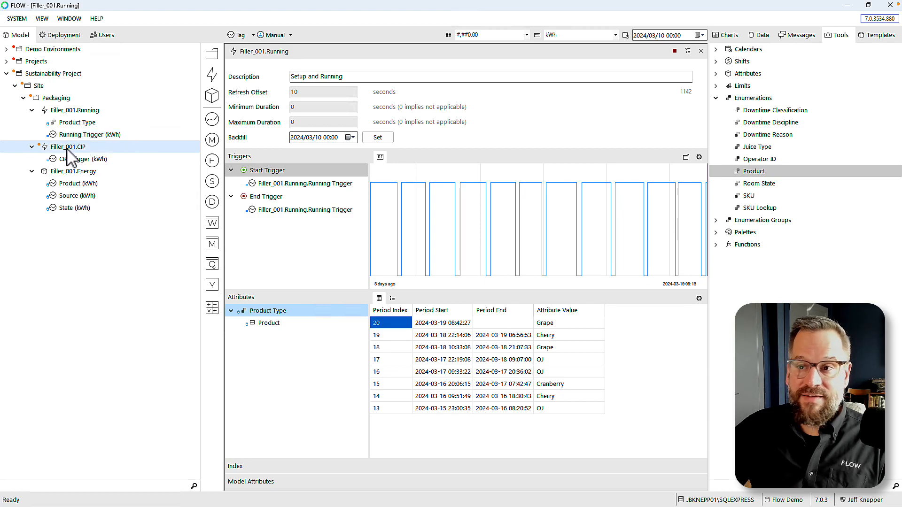
pyautogui.click(701, 51)
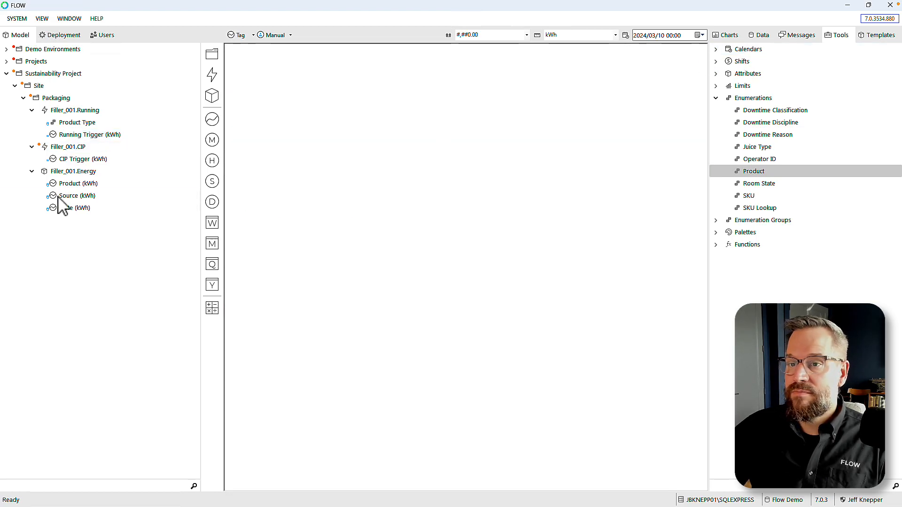
# - Open the Filler_001.CIP event and set its description to "CIP"
pyautogui.click(70, 147)
pyautogui.doubleClick(70, 147)
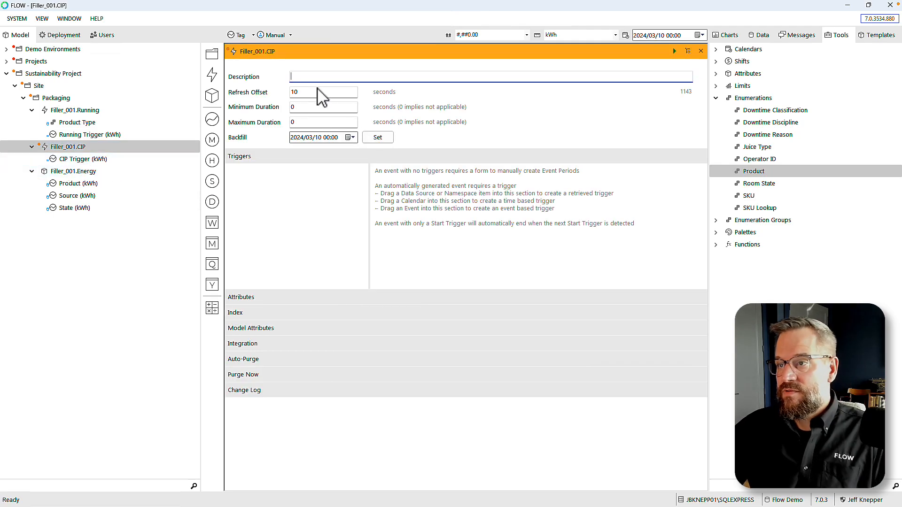
pyautogui.write('CIP')
pyautogui.press('Tab')
# - Add the CIP Trigger measure as the event's start and end triggers, with the start condition set to = 1
pyautogui.moveTo(91, 164); pyautogui.dragTo(265, 171)
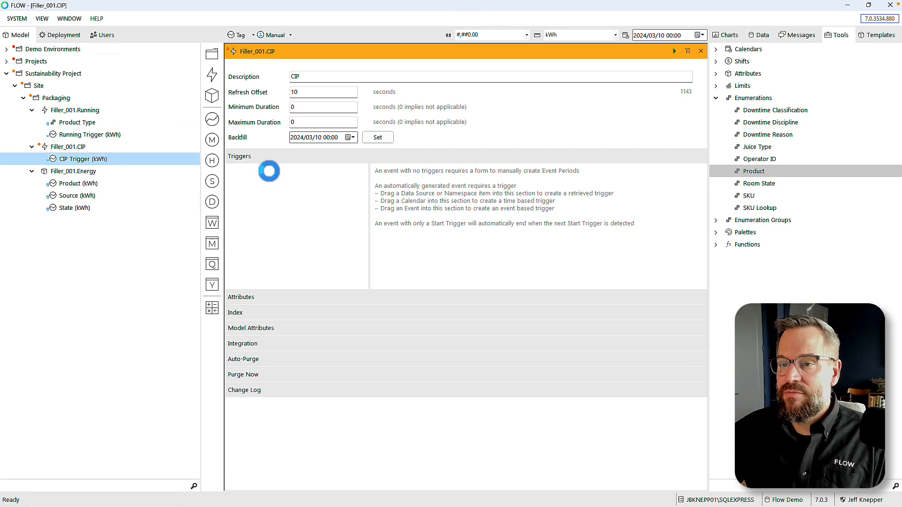
pyautogui.moveTo(76, 172); pyautogui.dragTo(299, 218)
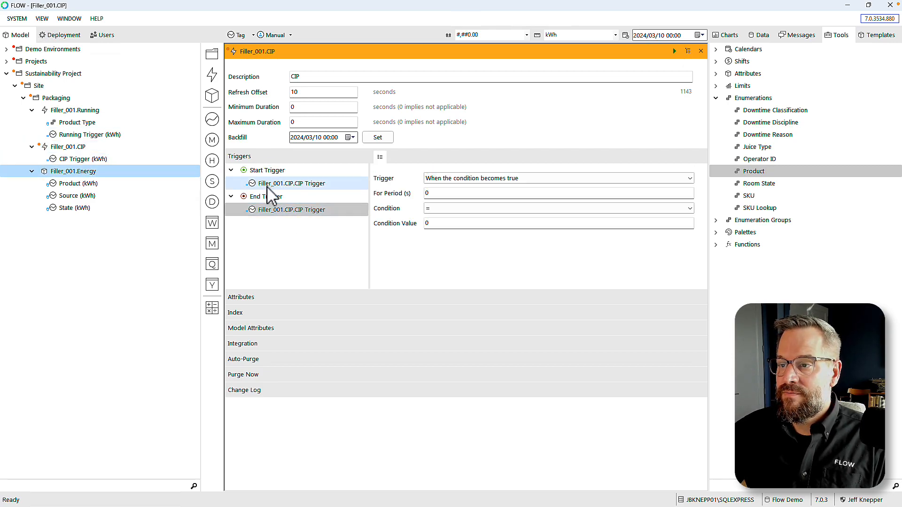
pyautogui.click(439, 224)
pyautogui.write('1')
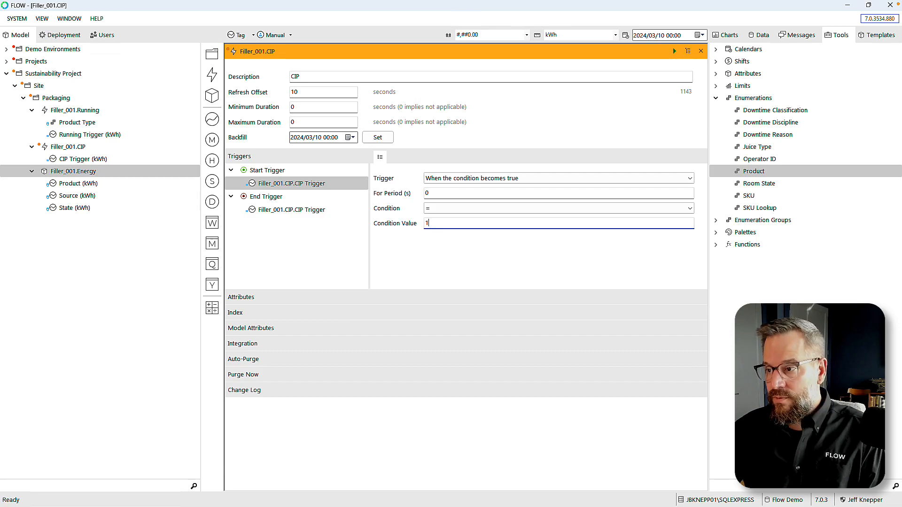
# - Add a retrieved attribute named "Product Type" to the Filler_001.CIP event
pyautogui.click(265, 298)
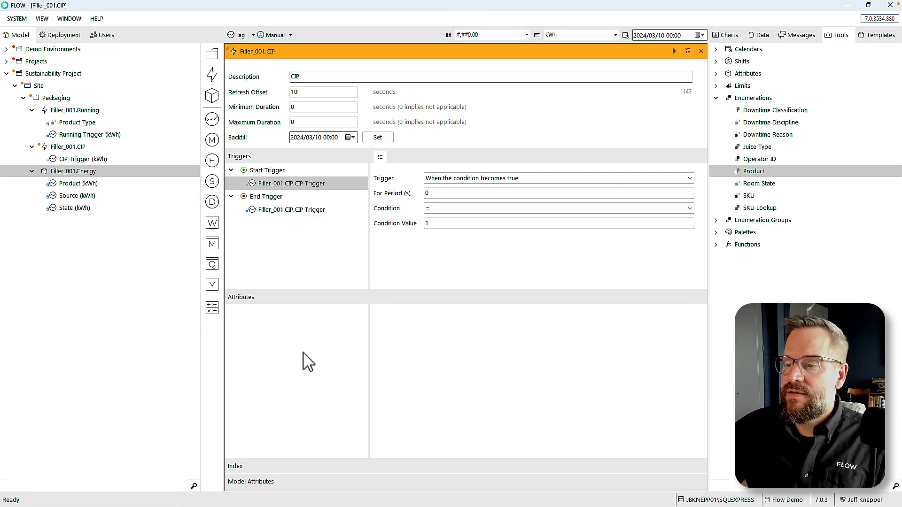
pyautogui.rightClick(261, 325)
pyautogui.moveTo(301, 329)
pyautogui.moveTo(400, 333)
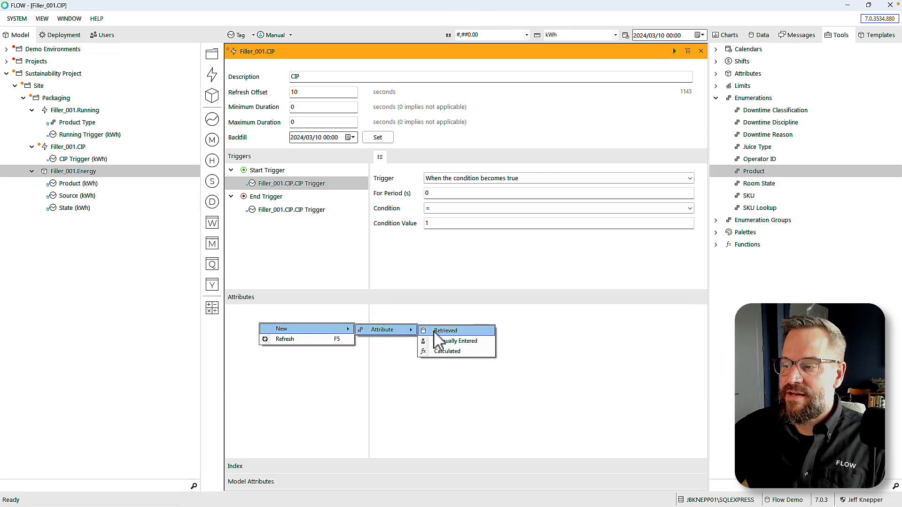
pyautogui.click(429, 334)
pyautogui.write('Product Type')
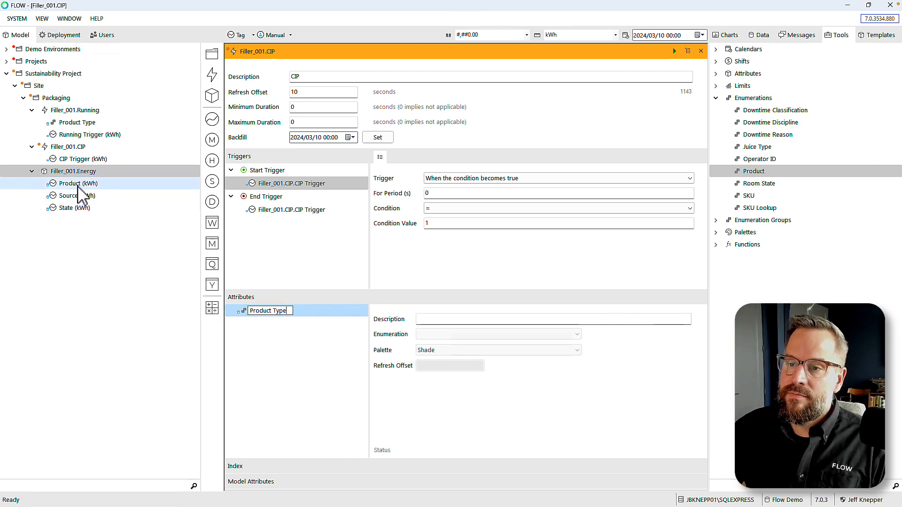
# - Add the Product measure with the Product enumeration to the Product Type attribute, and deploy the Filler_001.CIP event
pyautogui.click(59, 196)
pyautogui.moveTo(59, 197); pyautogui.dragTo(256, 312)
pyautogui.click(458, 350)
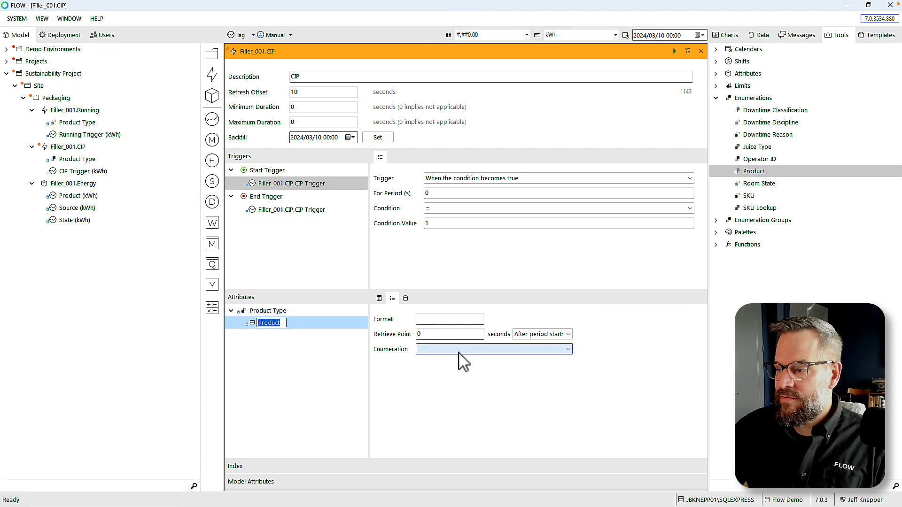
pyautogui.click(454, 405)
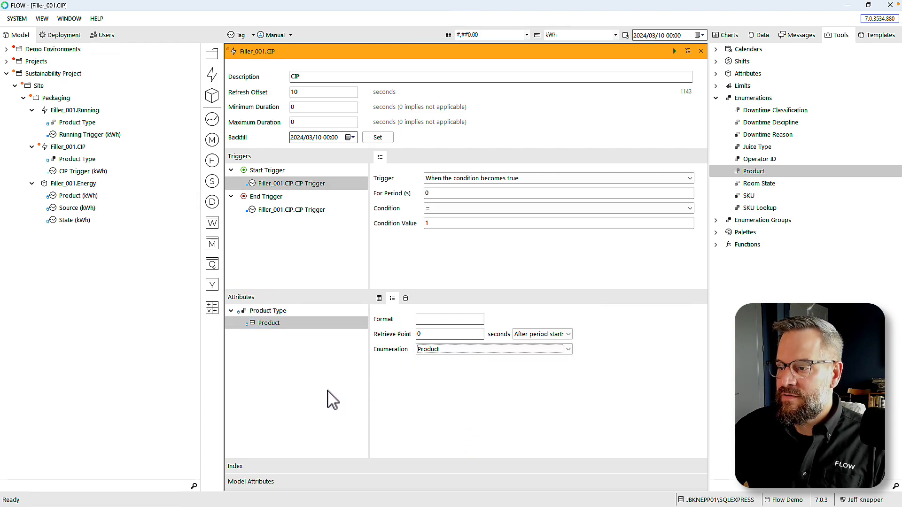
pyautogui.click(674, 51)
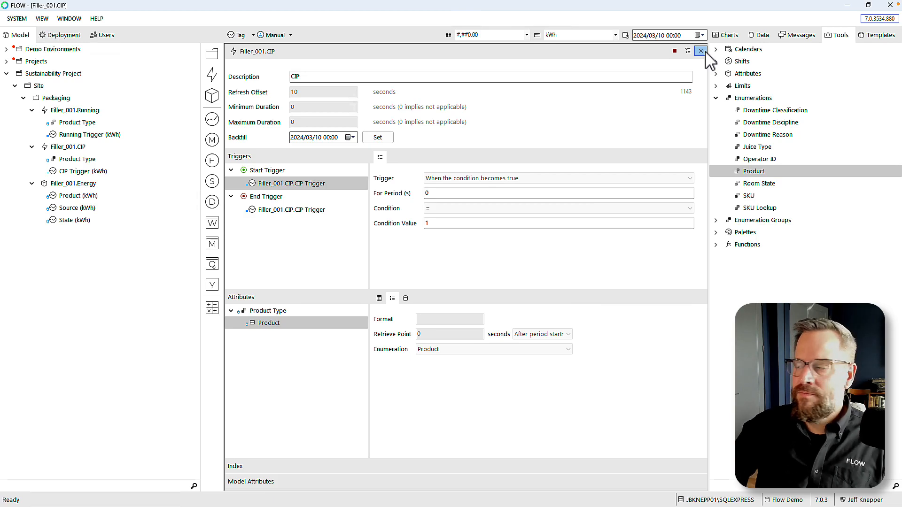
pyautogui.click(701, 51)
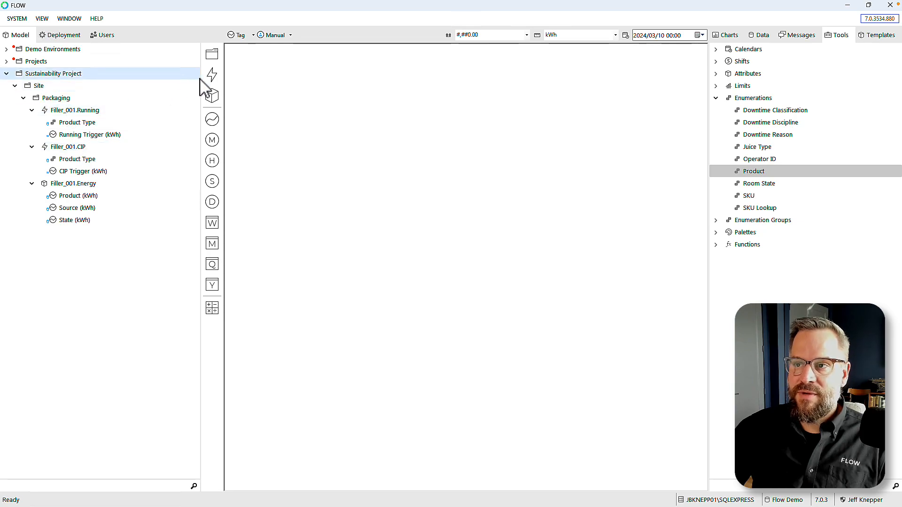
# - Add a new event named "Filler_001.Batch" to the Packaging folder
pyautogui.moveTo(214, 83); pyautogui.dragTo(60, 99)
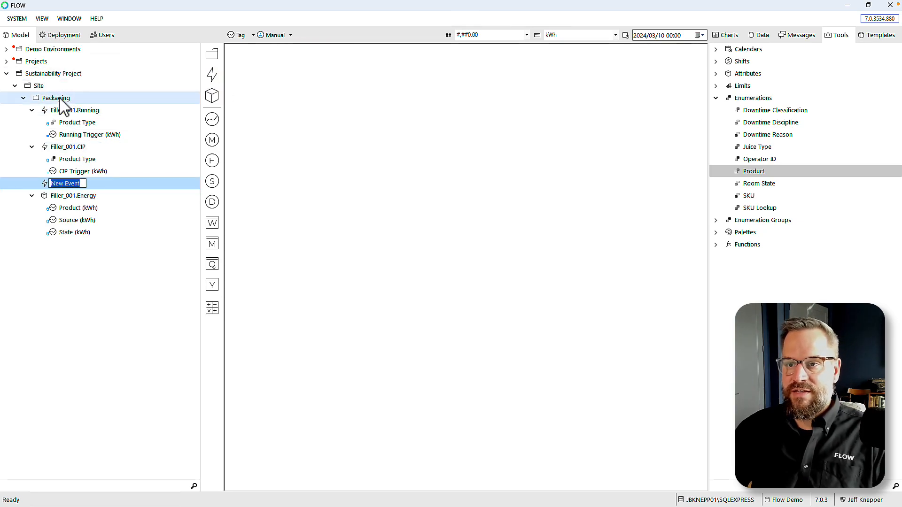
pyautogui.write('Filler')
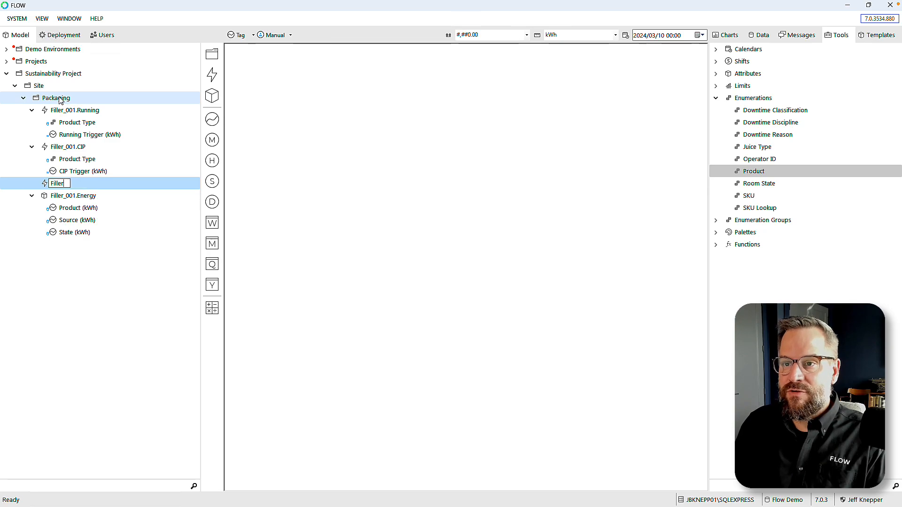
pyautogui.write('_001.')
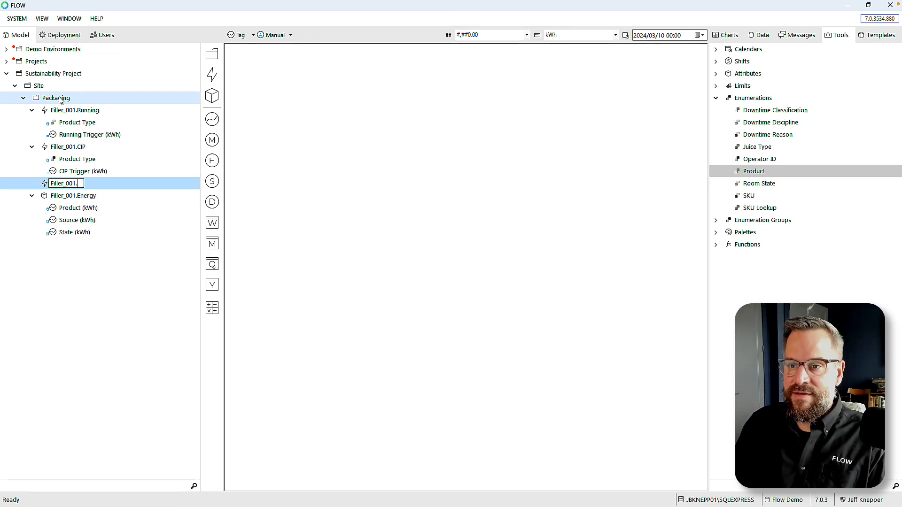
pyautogui.write('Batch')
pyautogui.press('Return')
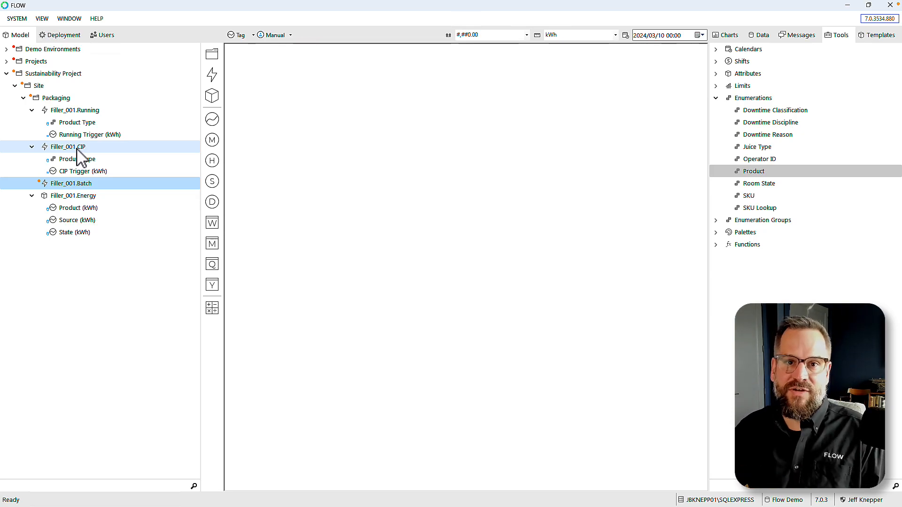
# - Open the Filler_001.Batch event and add the Filler_001.Running event as its start trigger, triggering on Start
pyautogui.click(57, 184)
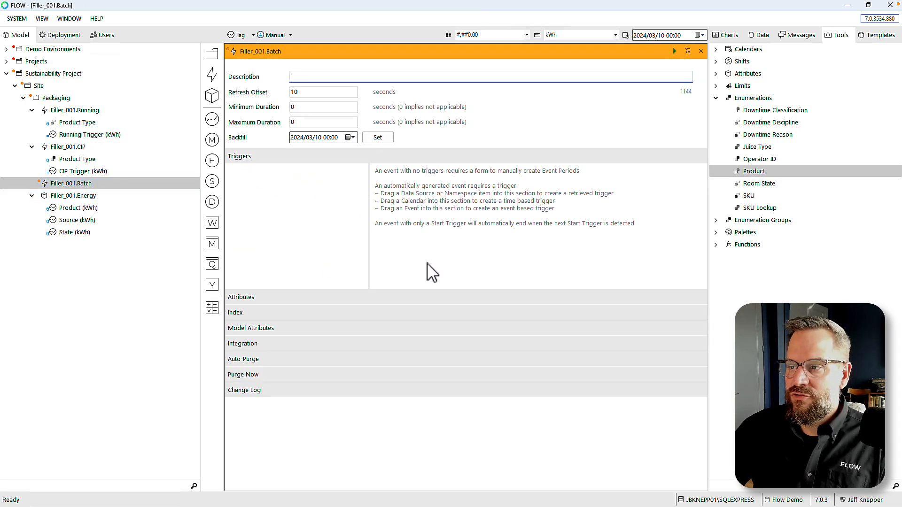
pyautogui.click(25, 183)
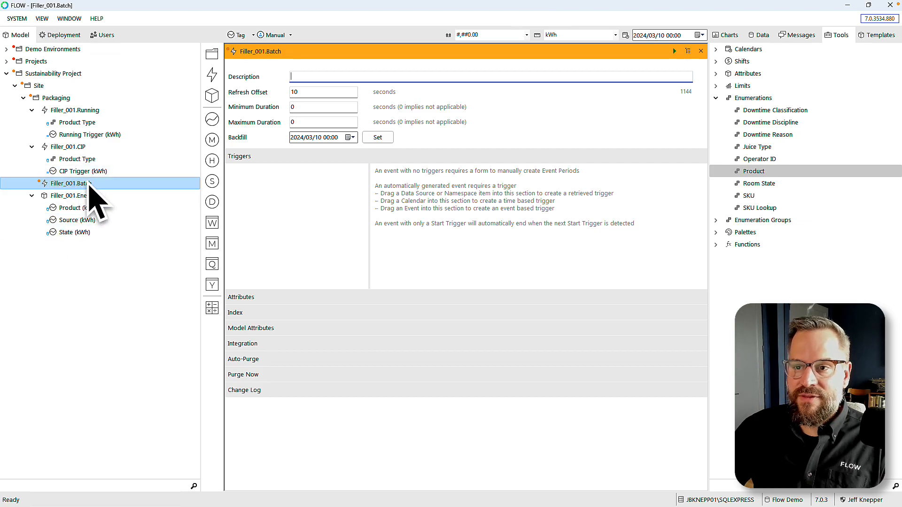
pyautogui.click(62, 112)
pyautogui.moveTo(45, 111); pyautogui.dragTo(259, 180)
pyautogui.click(281, 183)
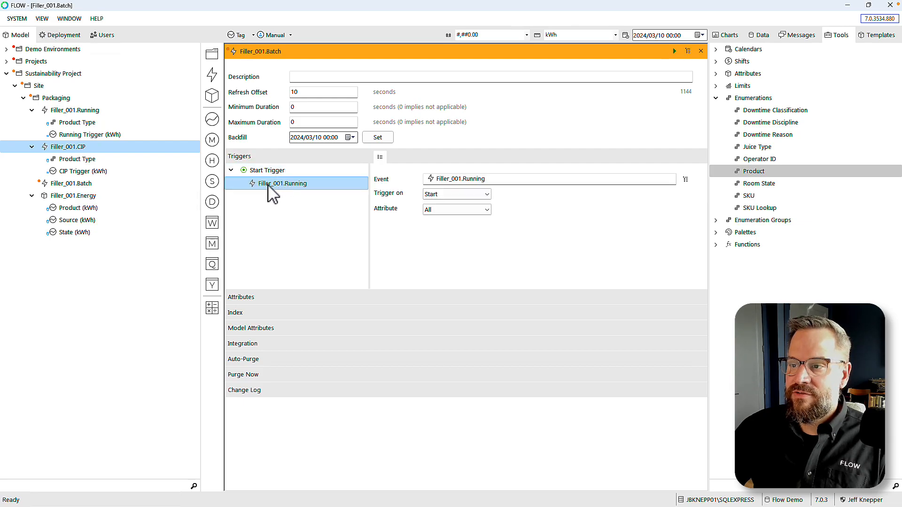
pyautogui.click(468, 194)
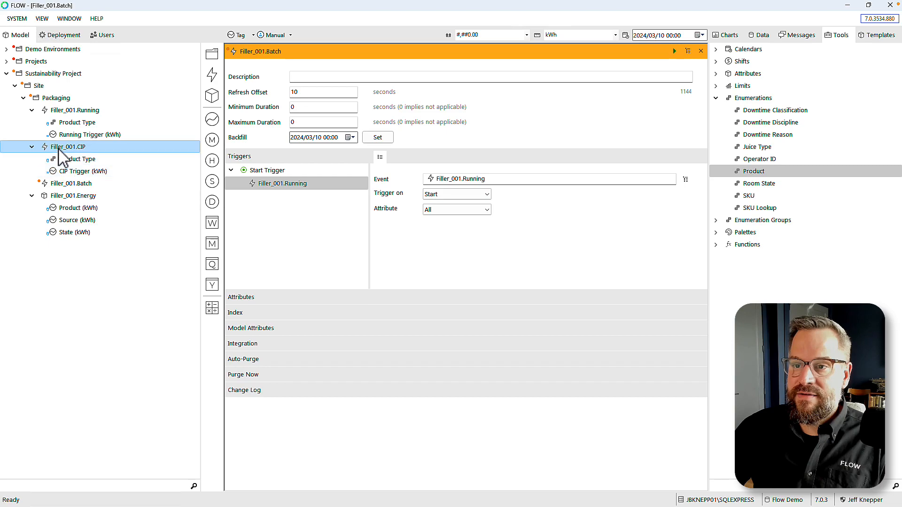
# - Add the Filler_001.CIP event as the end trigger of Filler_001.Batch and make it trigger on End
pyautogui.moveTo(68, 183); pyautogui.dragTo(272, 218)
pyautogui.click(448, 194)
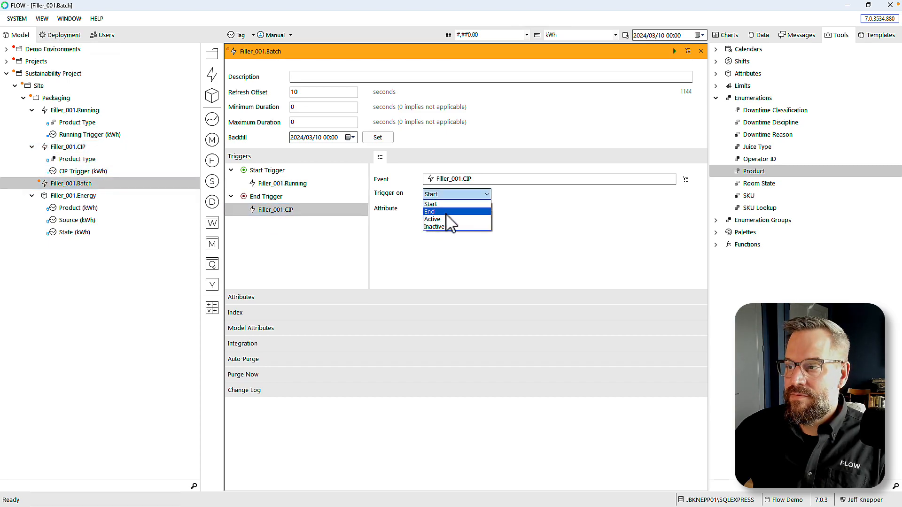
pyautogui.click(447, 213)
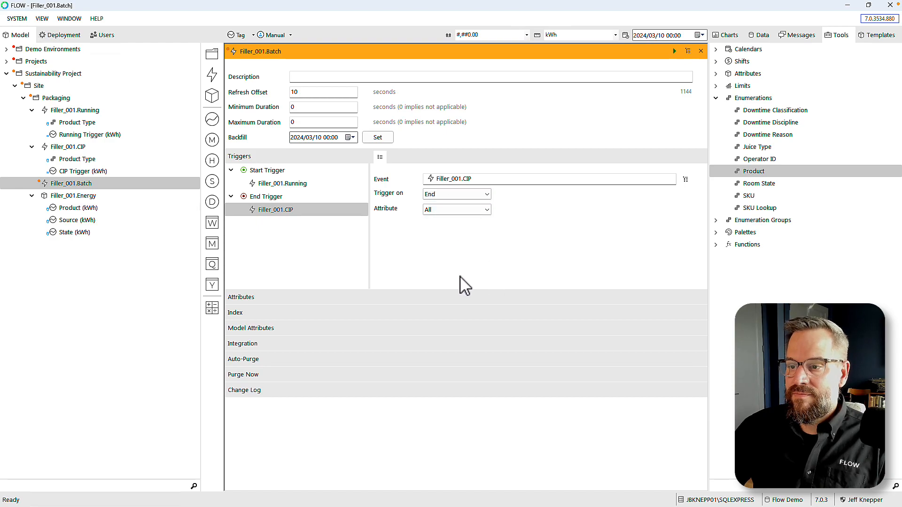
# - Create a new attribute named Product Type on the Filler_001.Batch event
pyautogui.click(244, 298)
pyautogui.rightClick(250, 319)
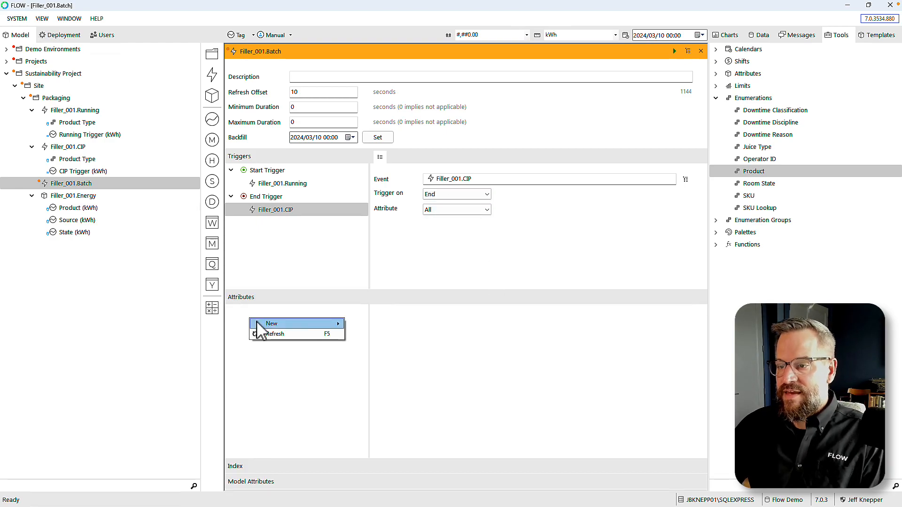
pyautogui.moveTo(282, 323)
pyautogui.moveTo(385, 325)
pyautogui.click(448, 326)
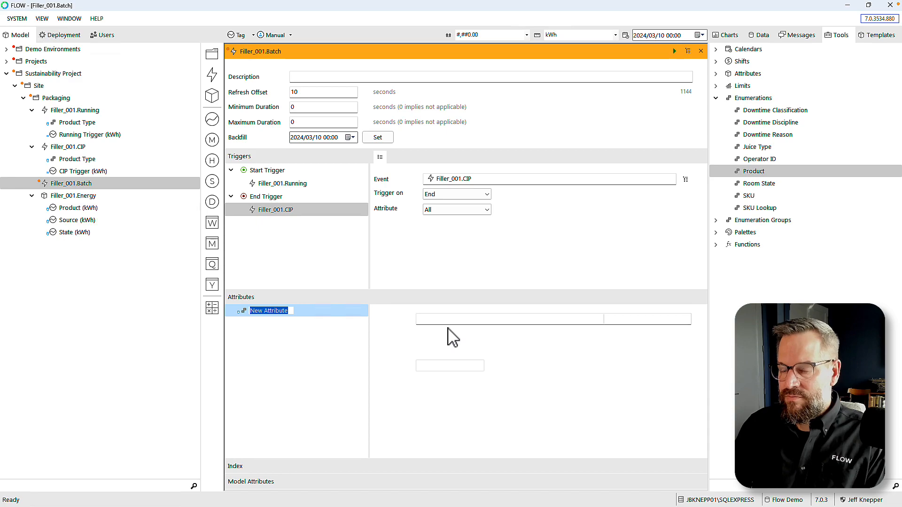
pyautogui.write('Product Type')
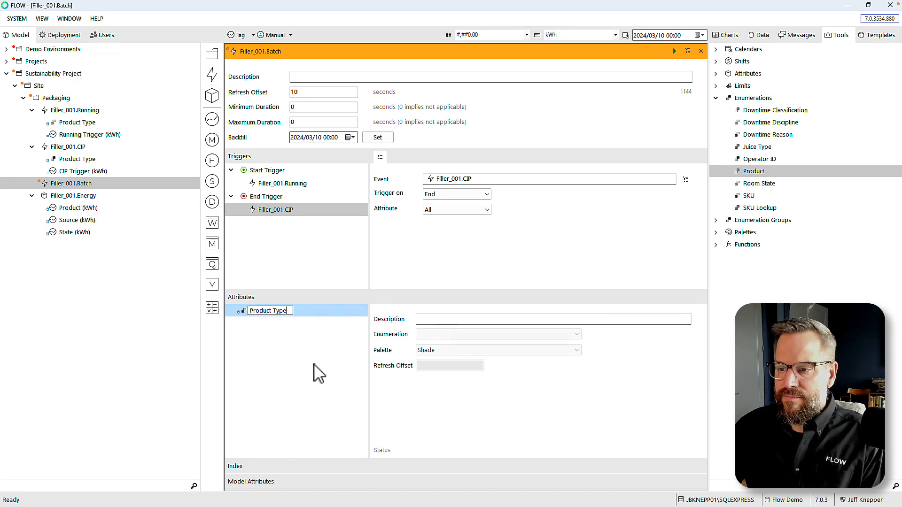
pyautogui.click(267, 373)
# - Link the Filler_001.Energy Product tag to the Product Type attribute using the Product enumeration, and deploy the batch event
pyautogui.moveTo(58, 209); pyautogui.dragTo(272, 316)
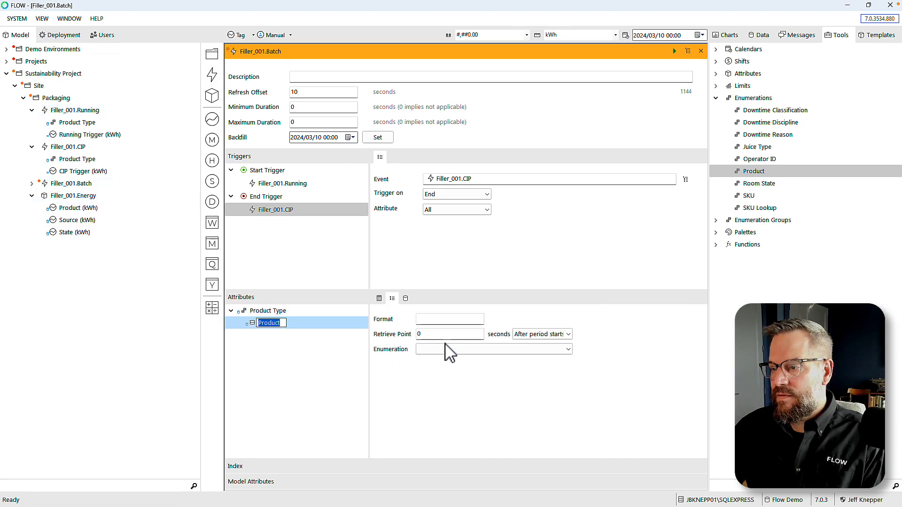
pyautogui.click(450, 349)
pyautogui.click(455, 405)
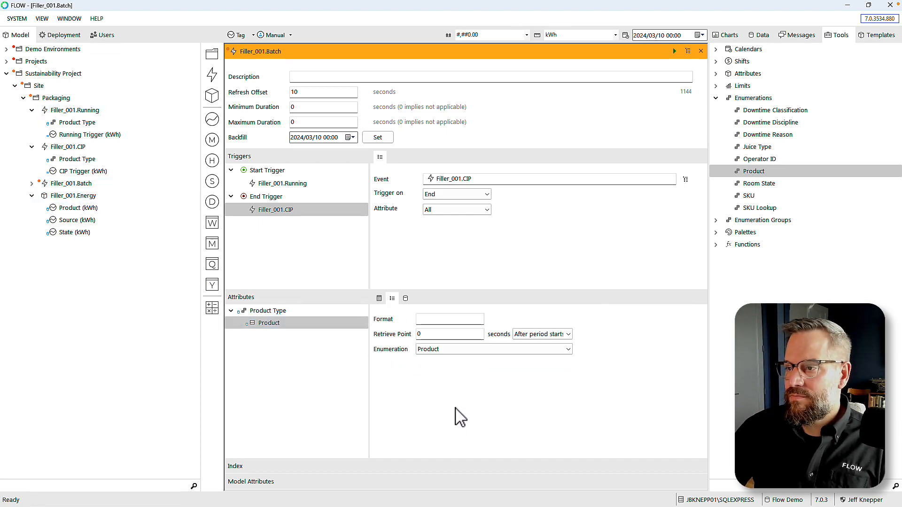
pyautogui.click(674, 51)
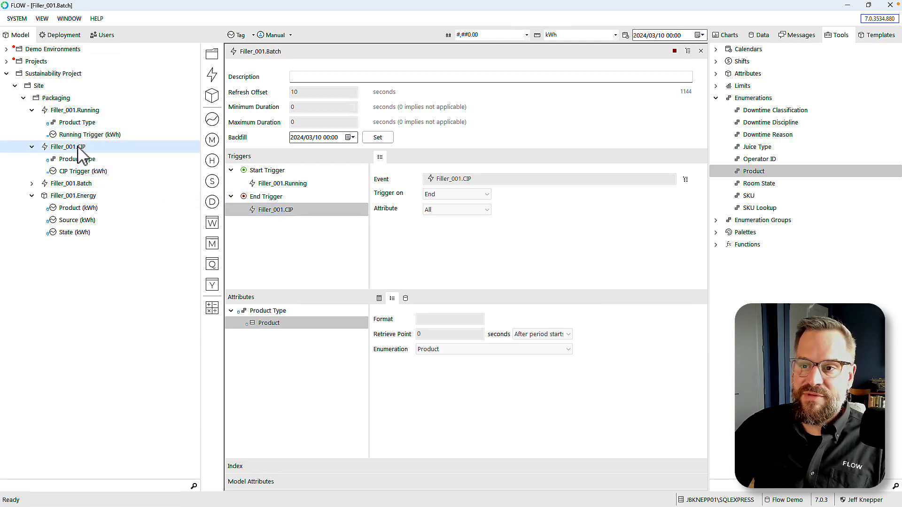
pyautogui.click(270, 171)
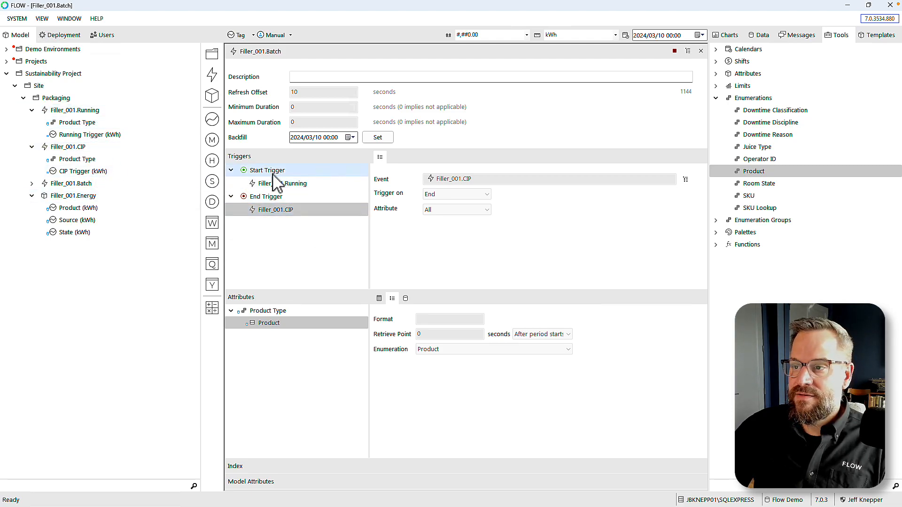
pyautogui.click(686, 157)
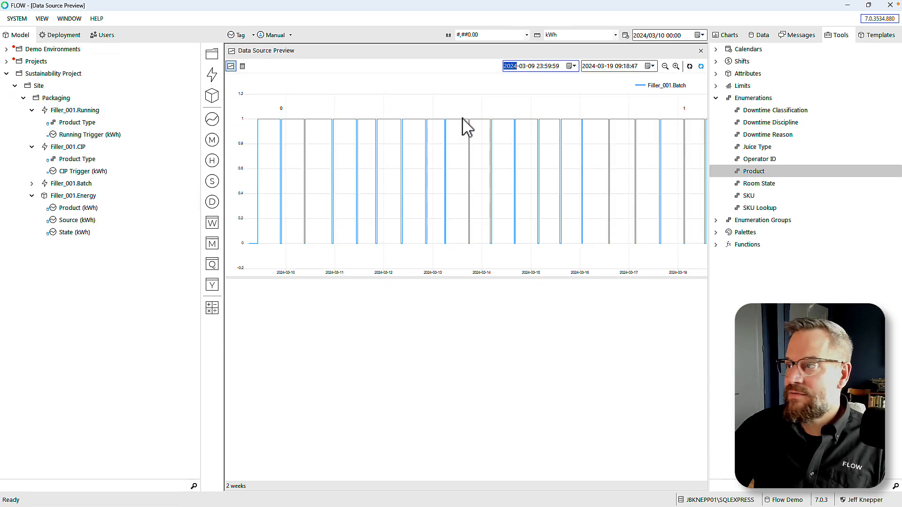
pyautogui.click(532, 66)
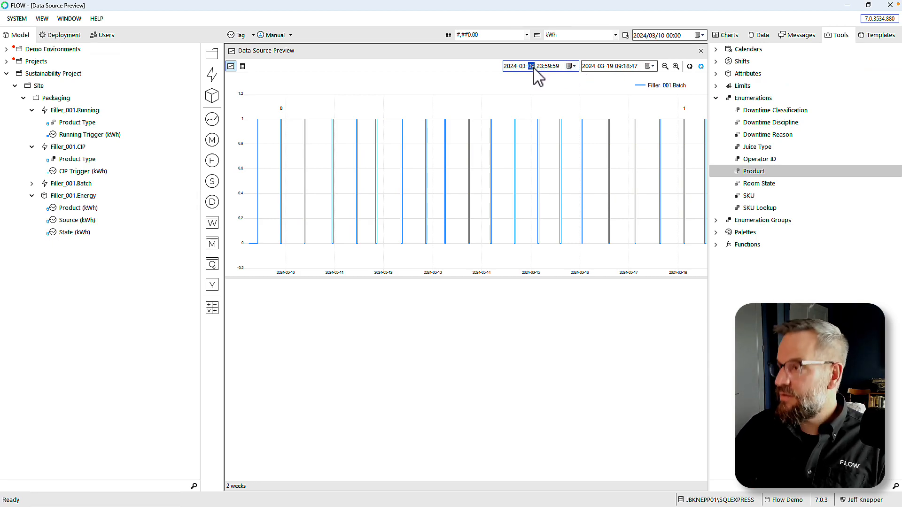
pyautogui.click(689, 66)
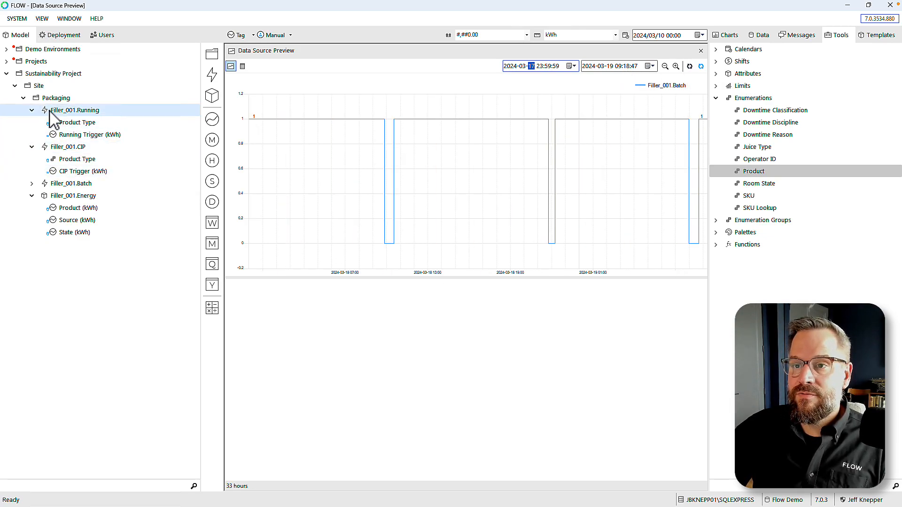
# - Compare the batch periods with Filler_001.Running in red and Filler_001.CIP on a second chart, and close the preview and event editor
pyautogui.moveTo(44, 111); pyautogui.dragTo(266, 316)
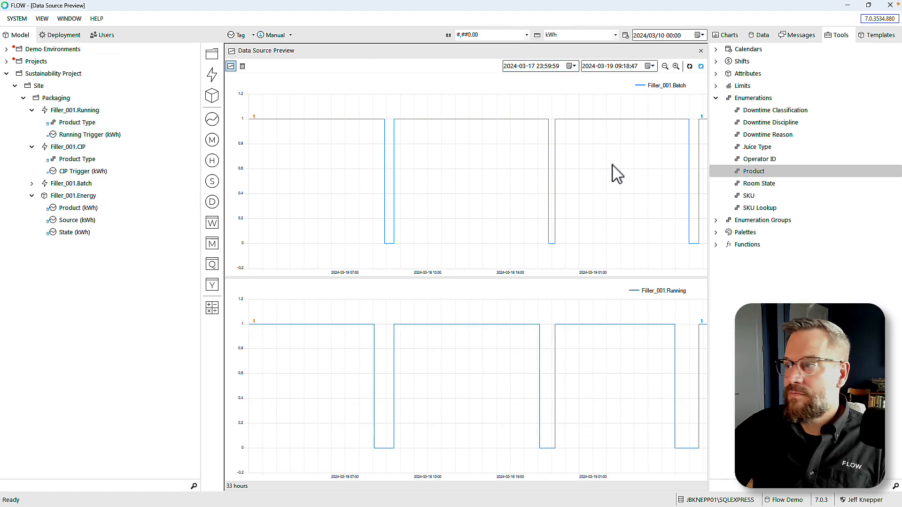
pyautogui.rightClick(663, 291)
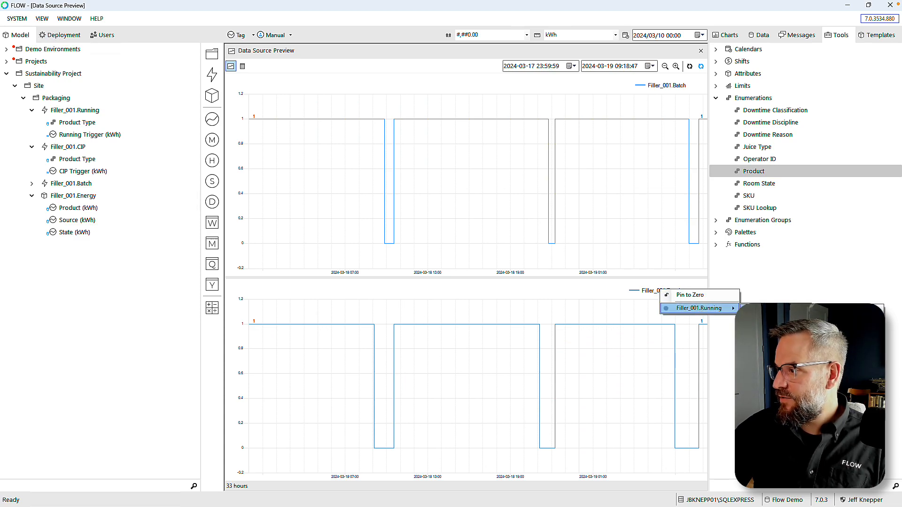
pyautogui.click(798, 350)
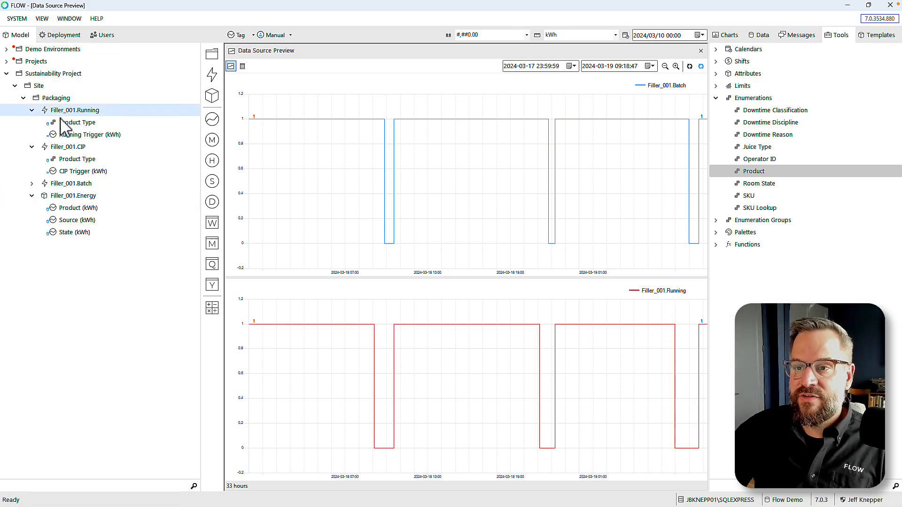
pyautogui.moveTo(45, 148); pyautogui.dragTo(356, 341)
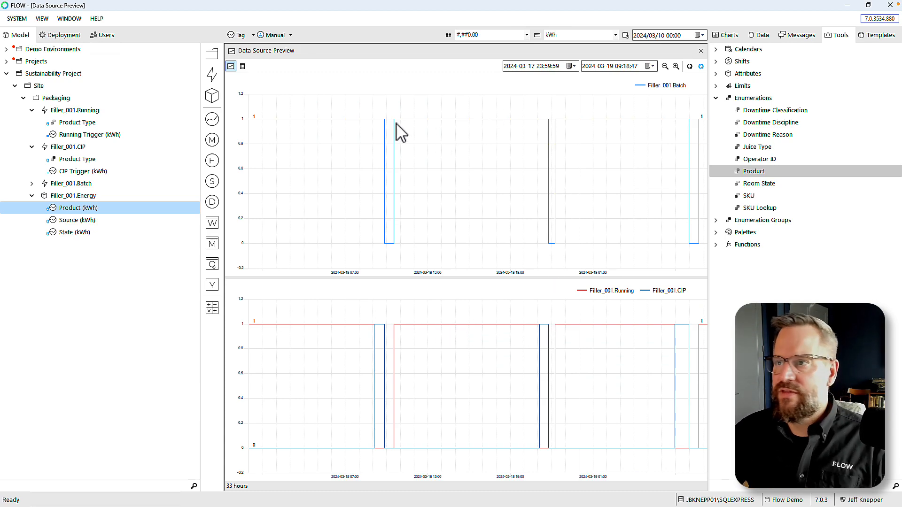
pyautogui.click(701, 51)
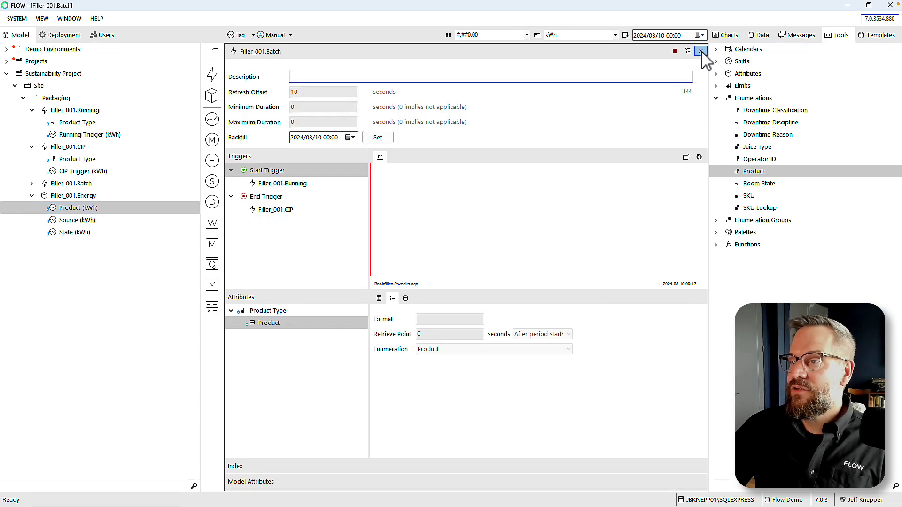
pyautogui.click(701, 51)
# - Review the settings and data previews of the State and Source tags under Filler_001.Energy, closing each one
pyautogui.click(109, 211)
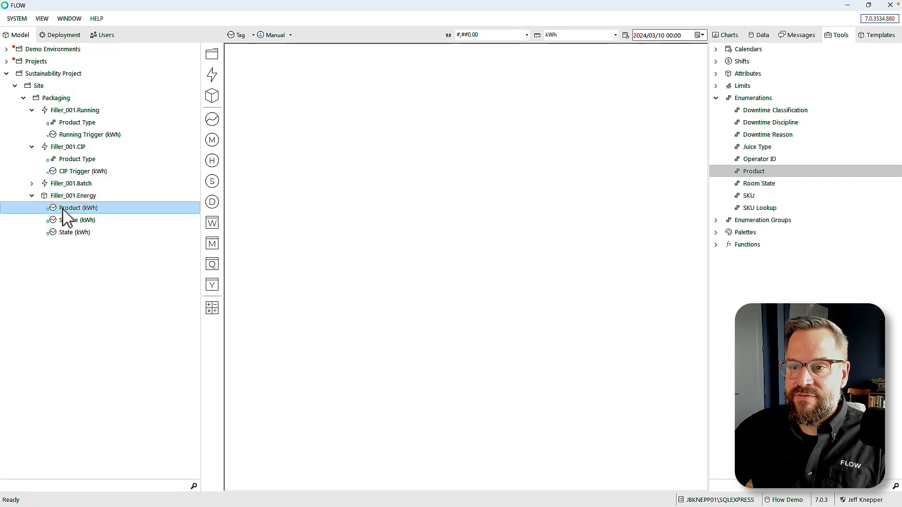
pyautogui.click(53, 233)
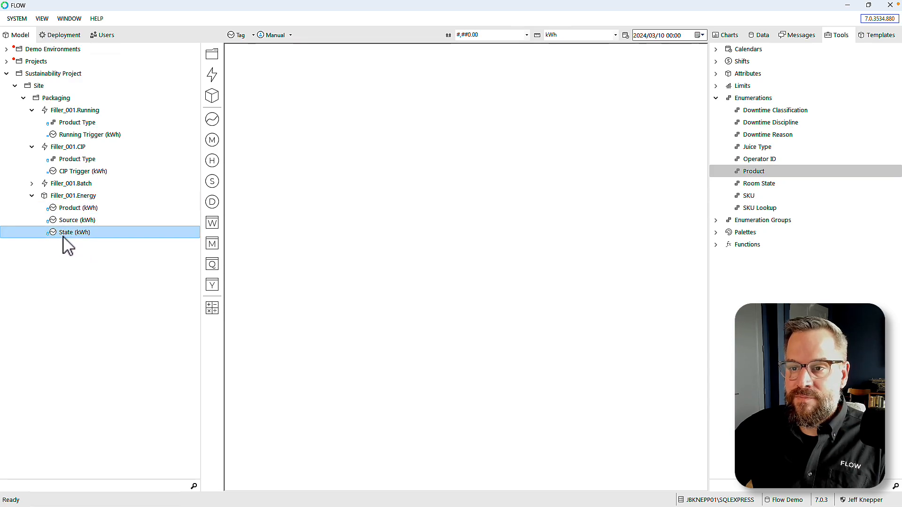
pyautogui.doubleClick(52, 233)
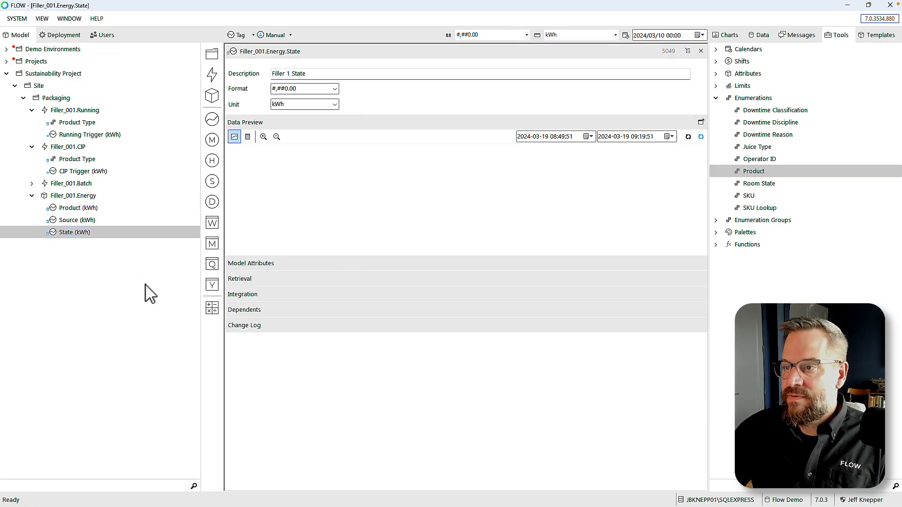
pyautogui.click(700, 51)
pyautogui.doubleClick(52, 221)
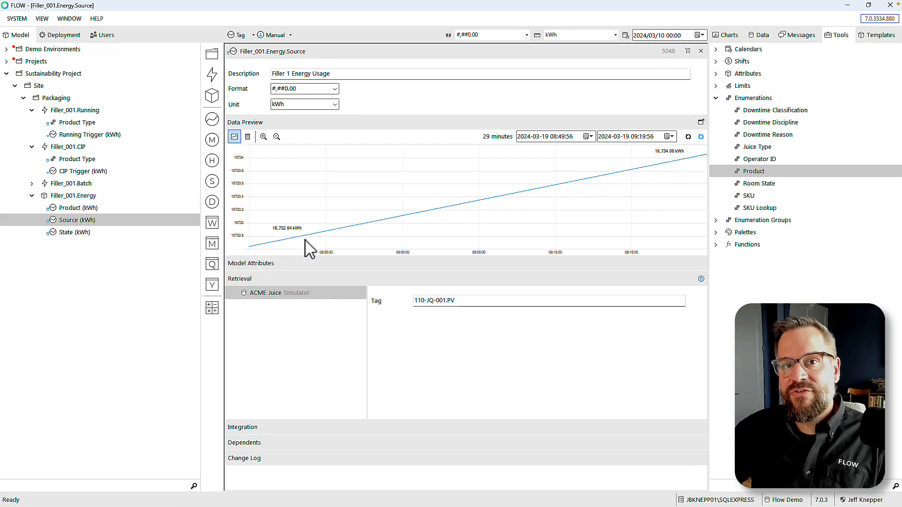
pyautogui.click(701, 51)
# - Create an hourly measure from the Filler_001.Energy Source tag and name it 1h Total
pyautogui.click(53, 221)
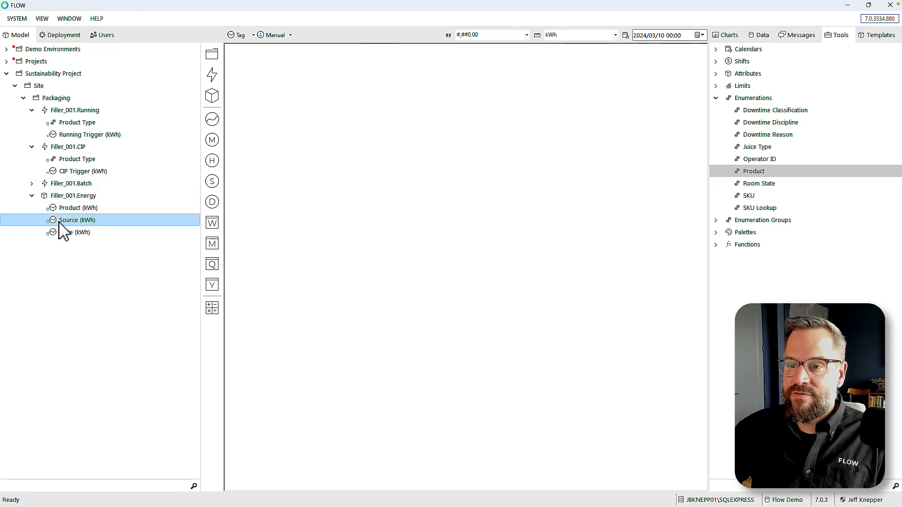
pyautogui.moveTo(82, 171); pyautogui.dragTo(213, 163)
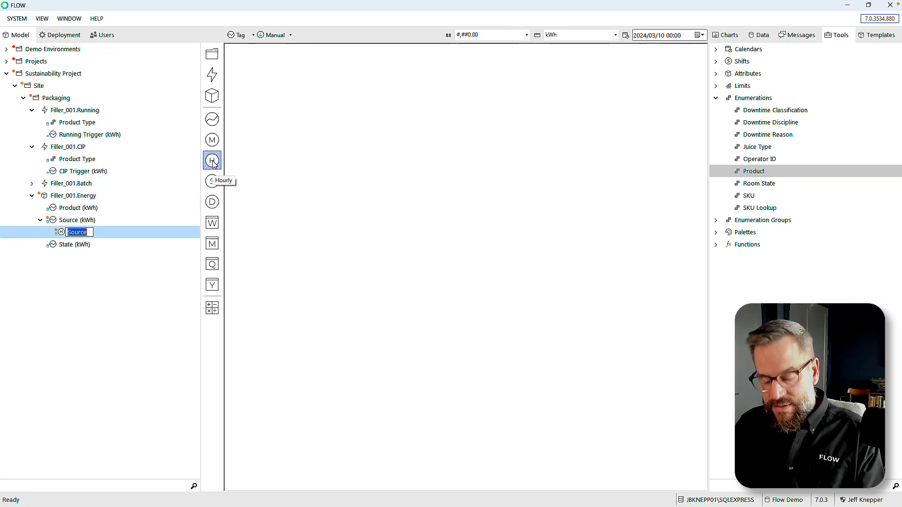
pyautogui.write('1h Total (kWh)')
pyautogui.press('Return')
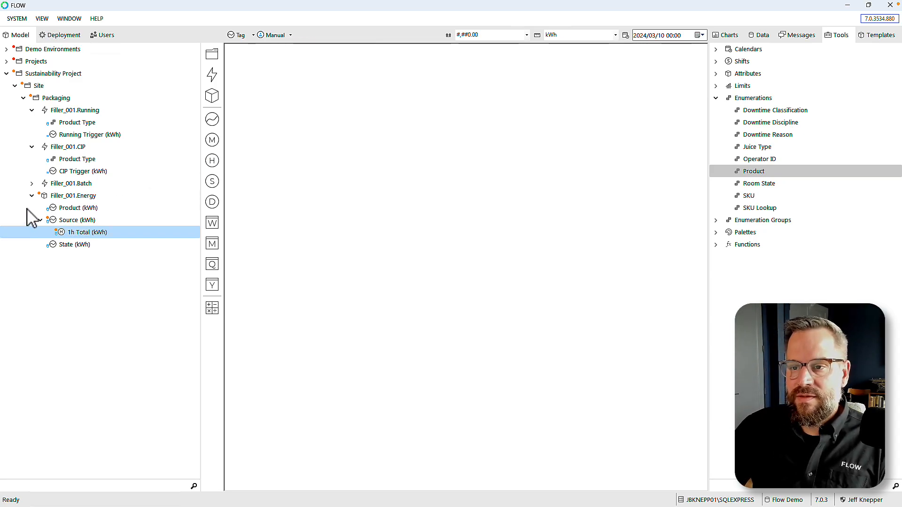
# - Examine the calendar context of the 1h Total measure and locate its Production calendar among the available calendars
pyautogui.click(71, 231)
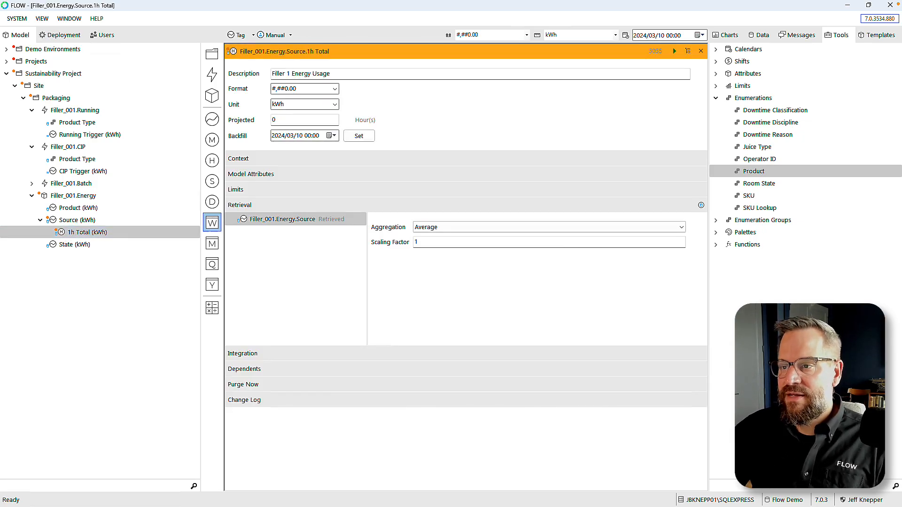
pyautogui.click(240, 159)
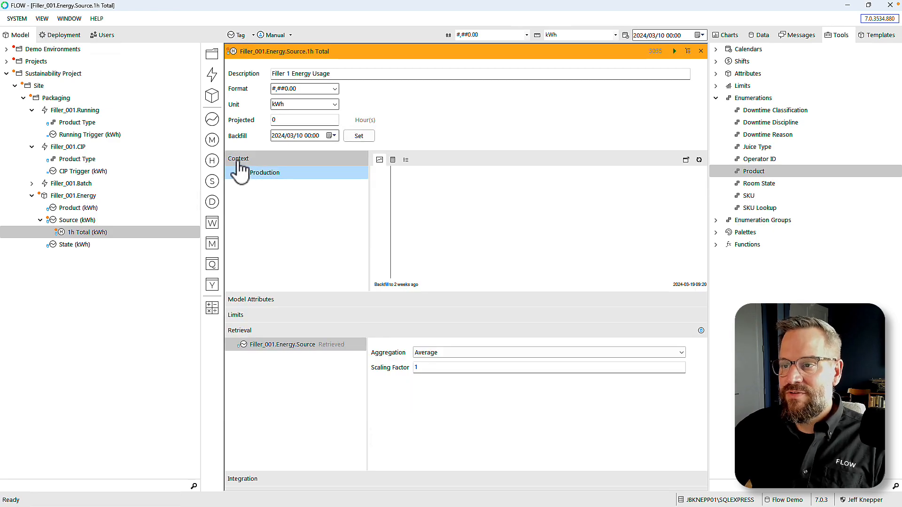
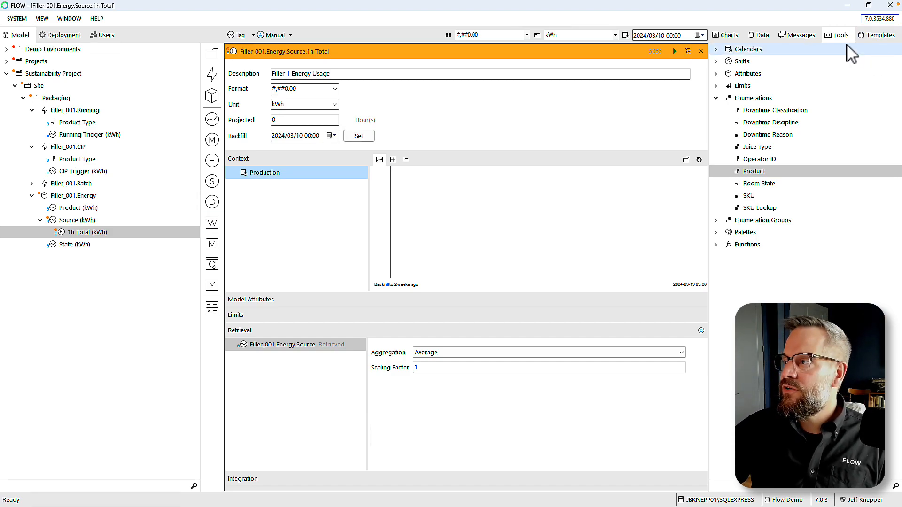
pyautogui.click(716, 49)
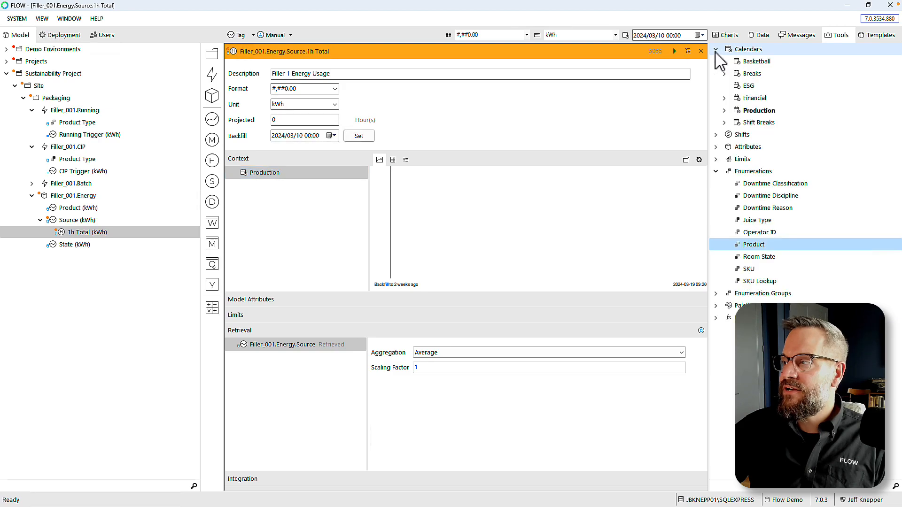
pyautogui.click(754, 112)
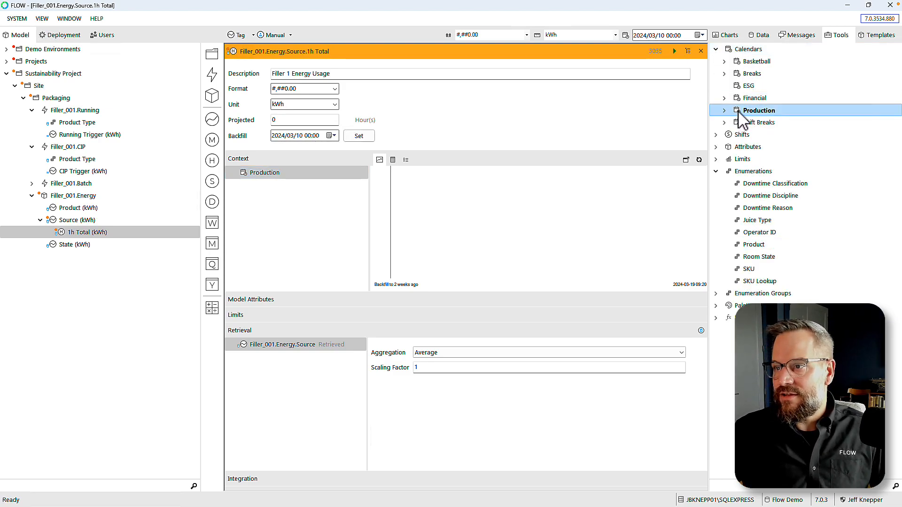
pyautogui.click(268, 175)
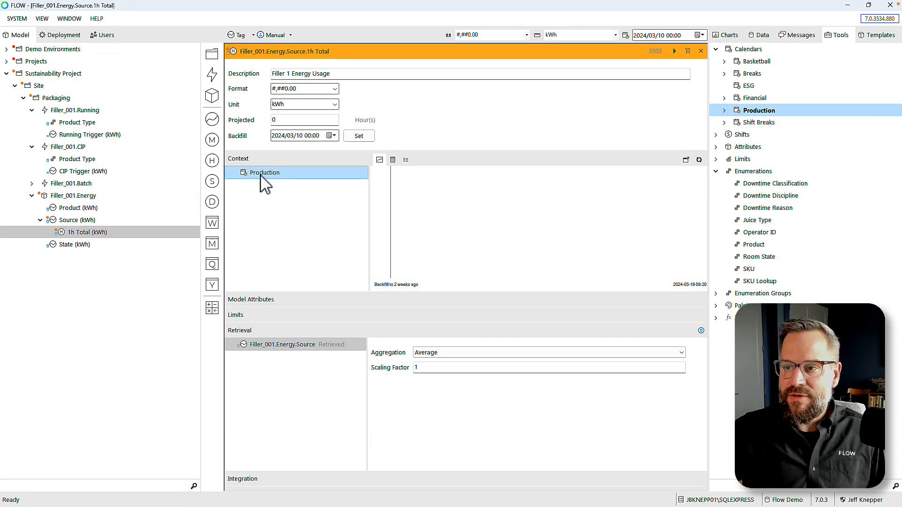
pyautogui.doubleClick(761, 113)
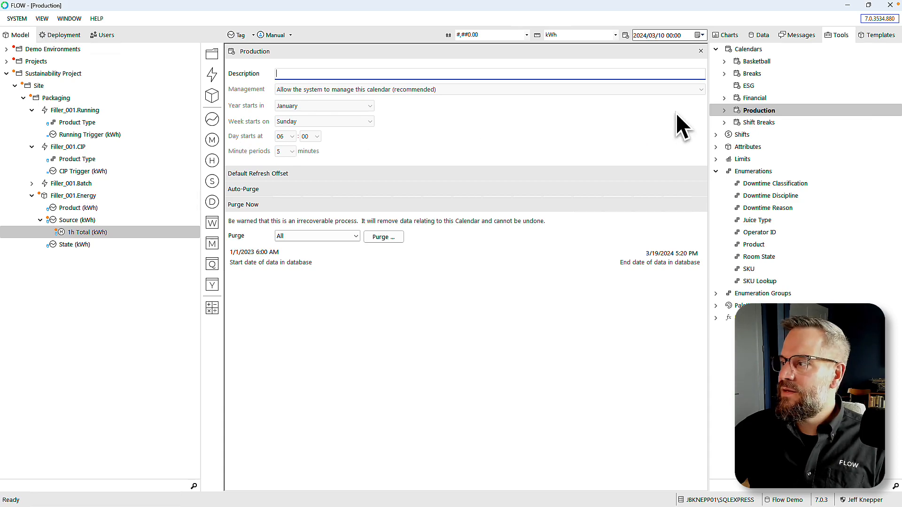
pyautogui.click(751, 110)
pyautogui.click(723, 110)
pyautogui.click(758, 124)
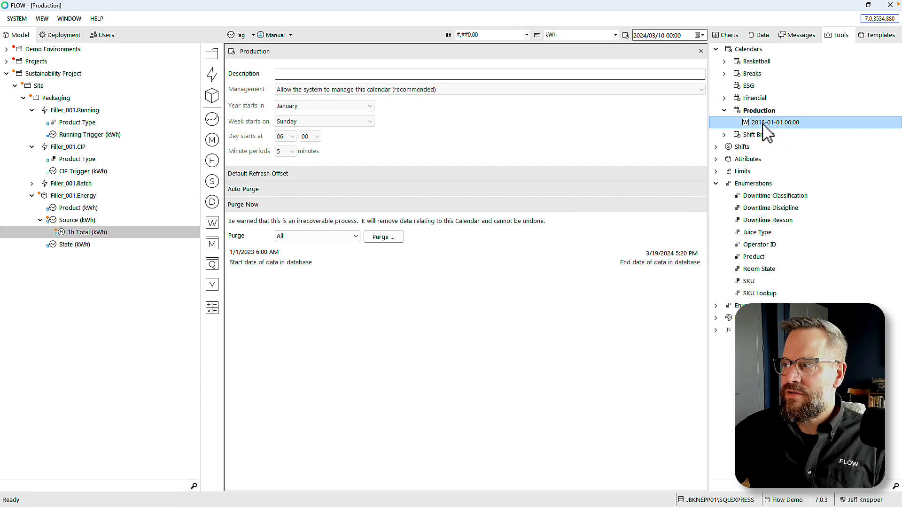
pyautogui.doubleClick(761, 123)
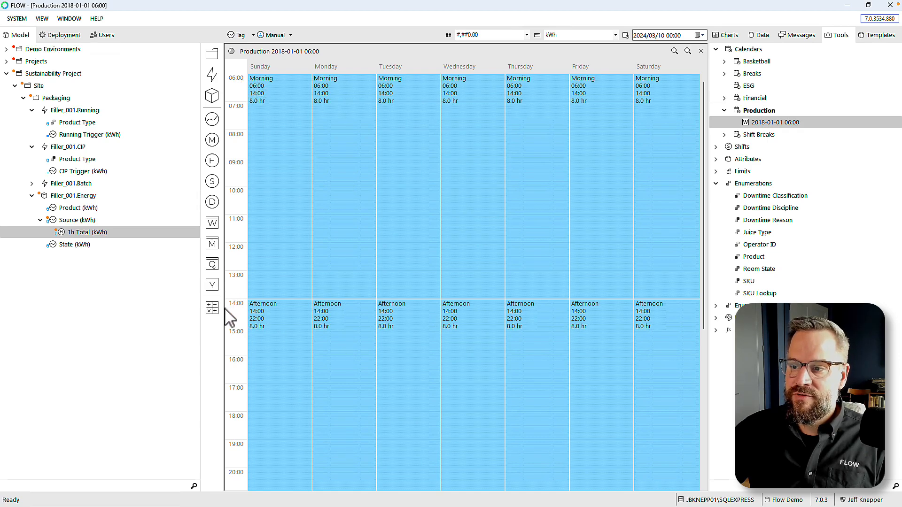
pyautogui.scroll(-5, 275, 308)
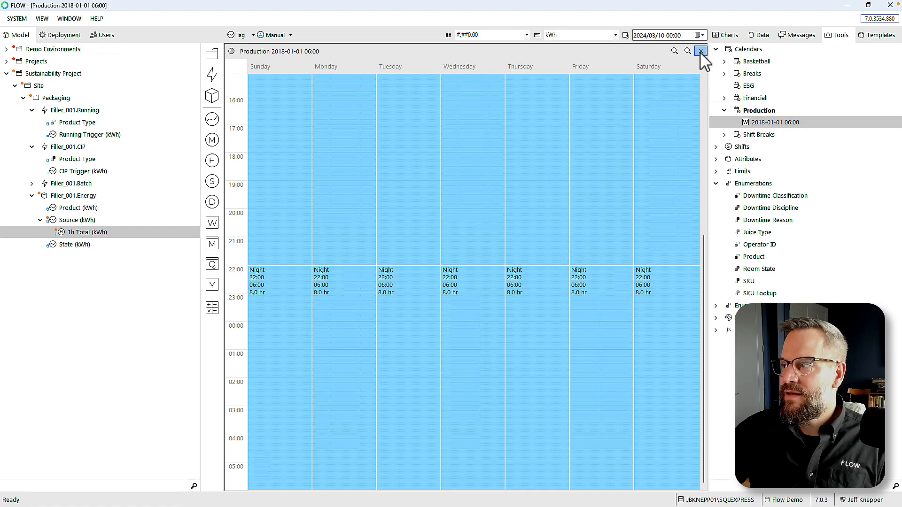
# - Check how a new shift pattern is added to the Production calendar, and close the shift pattern and calendar editors
pyautogui.click(776, 124)
pyautogui.rightClick(760, 115)
pyautogui.moveTo(761, 121)
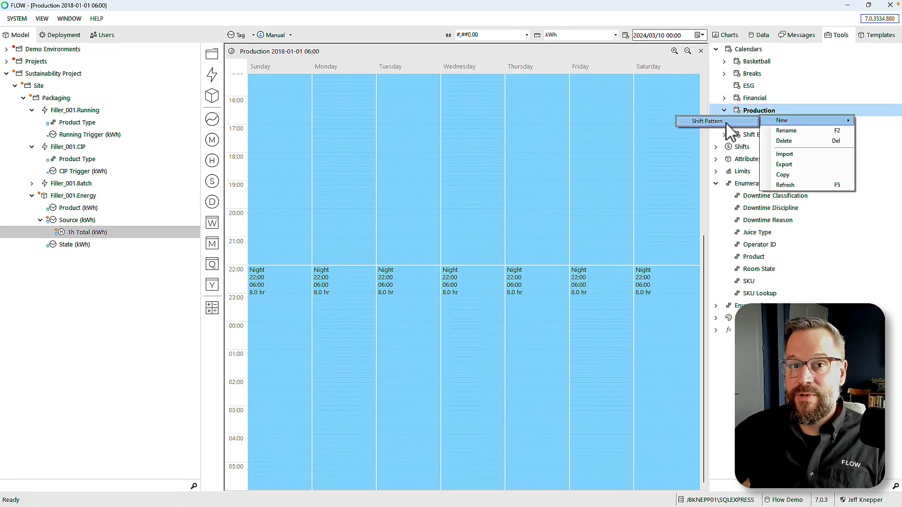
pyautogui.click(701, 51)
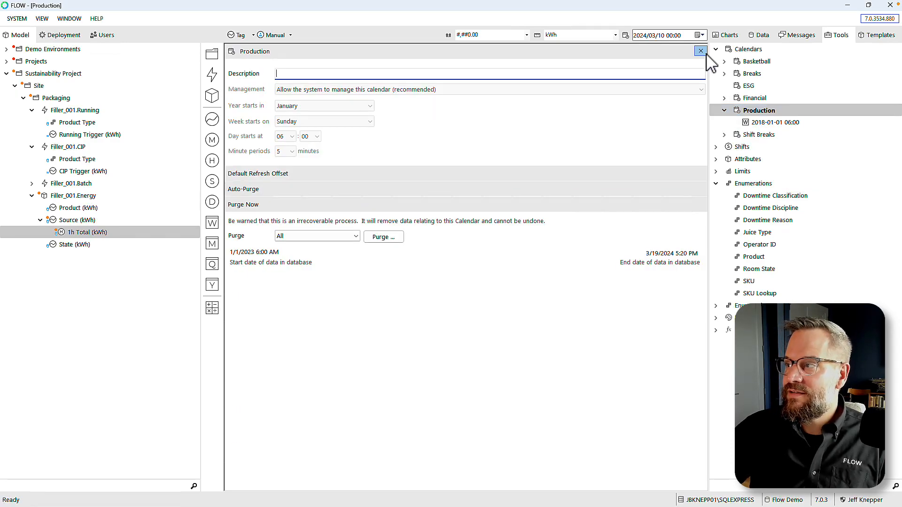
pyautogui.click(701, 52)
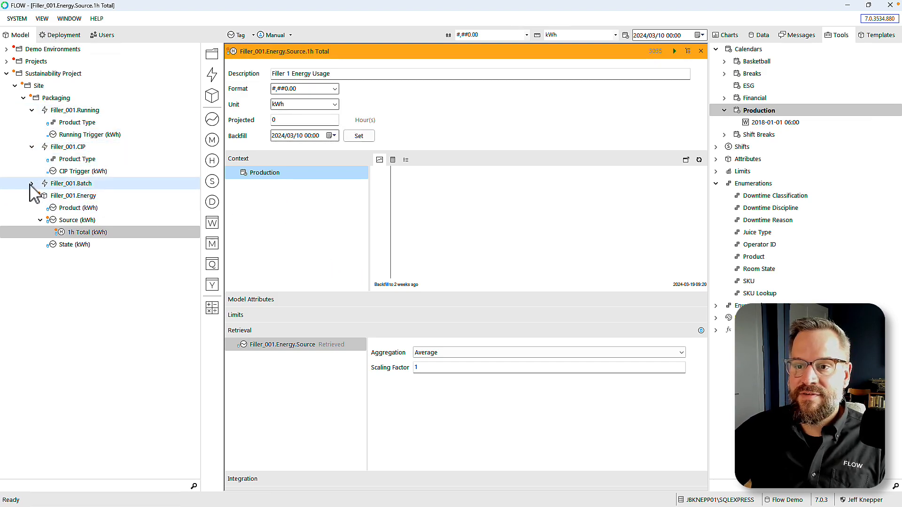
# - Add the Filler_001.Batch event and its Product Type attribute to the context of the 1h Total measure
pyautogui.click(31, 110)
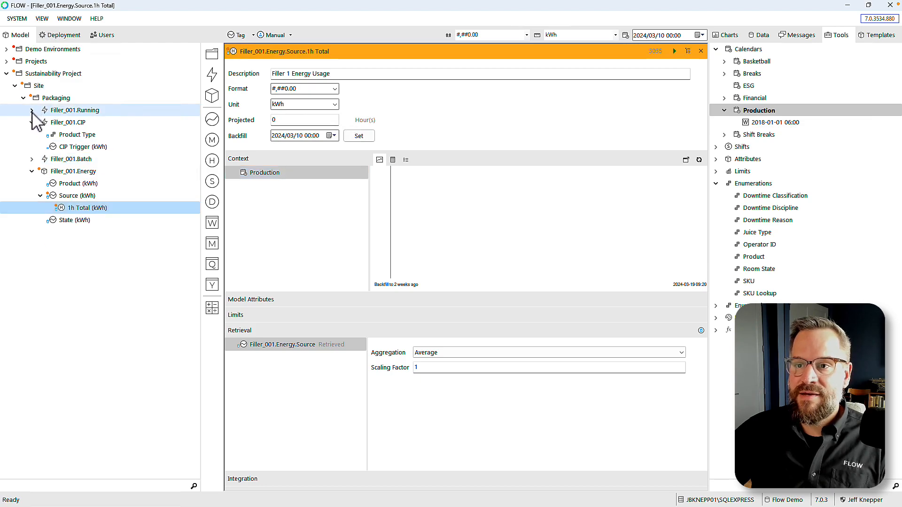
pyautogui.click(32, 122)
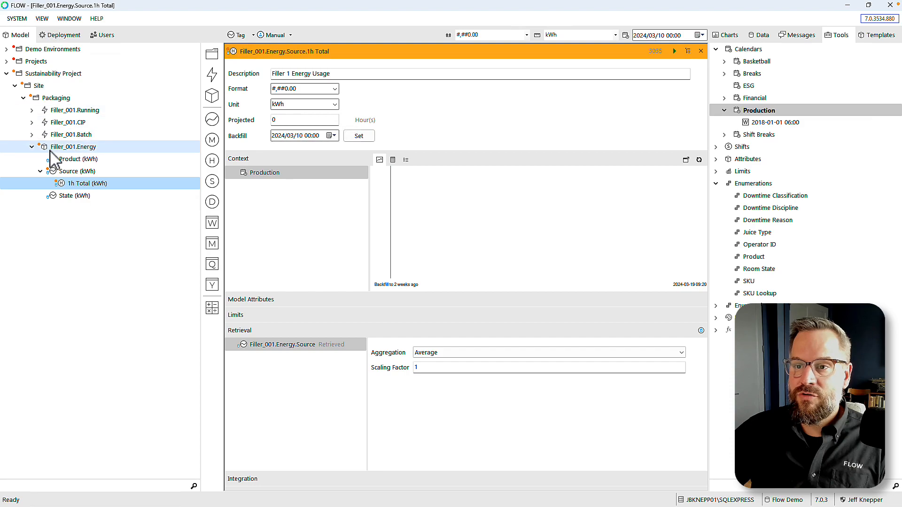
pyautogui.moveTo(50, 135); pyautogui.dragTo(275, 206)
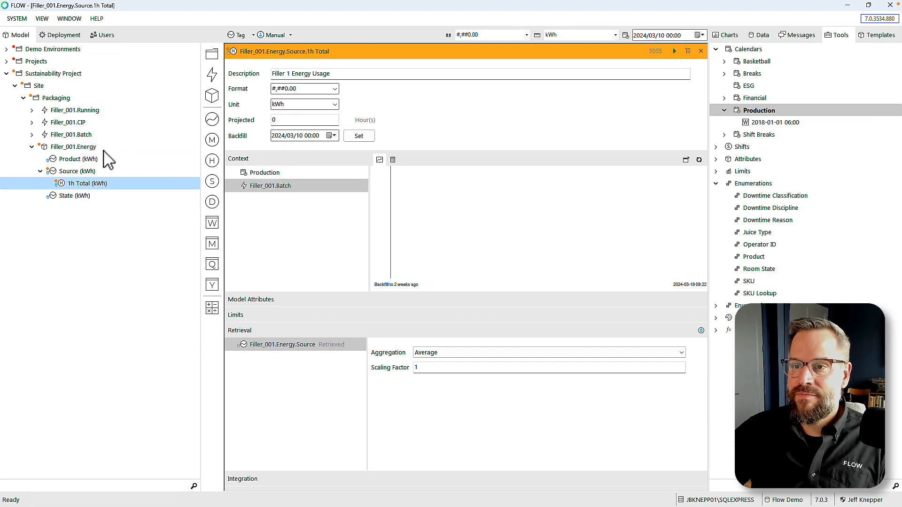
pyautogui.click(31, 135)
pyautogui.moveTo(75, 171); pyautogui.dragTo(259, 188)
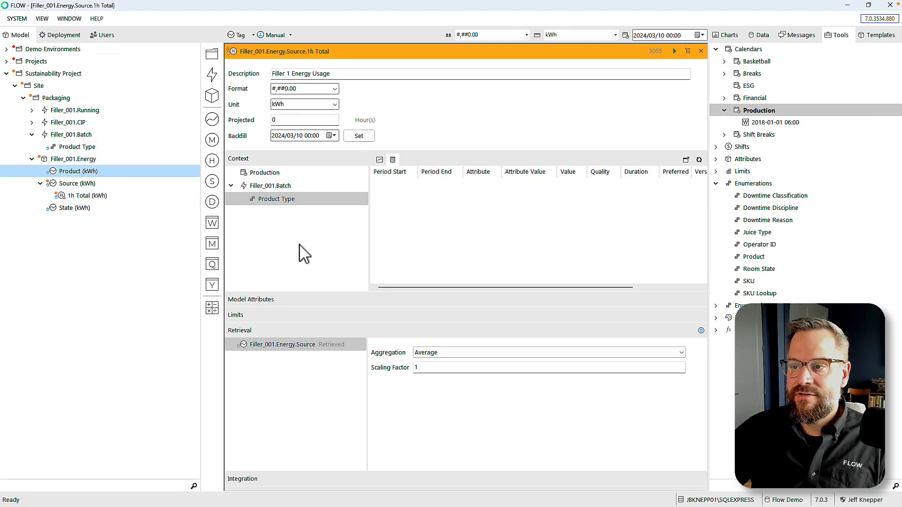
# - Add the Filler_001.Running event and its Product Type attribute to the context of the 1h Total measure
pyautogui.click(31, 135)
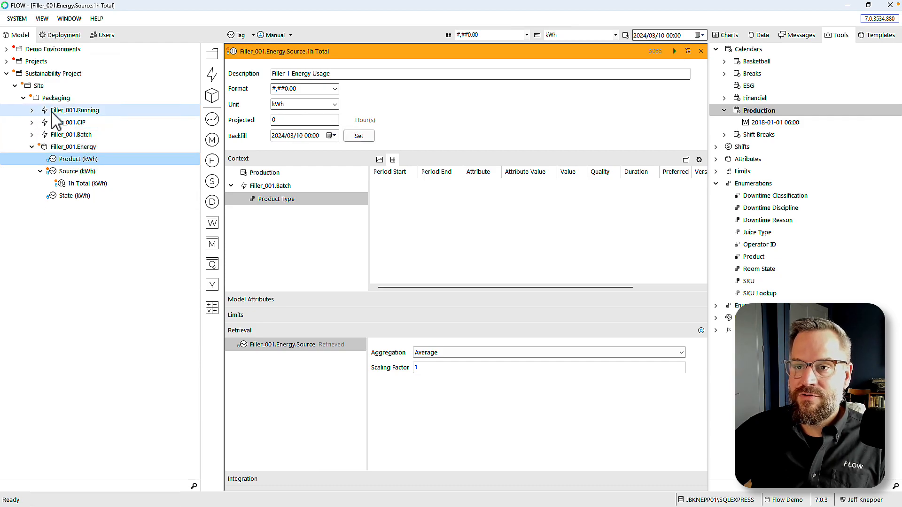
pyautogui.moveTo(85, 183); pyautogui.dragTo(291, 222)
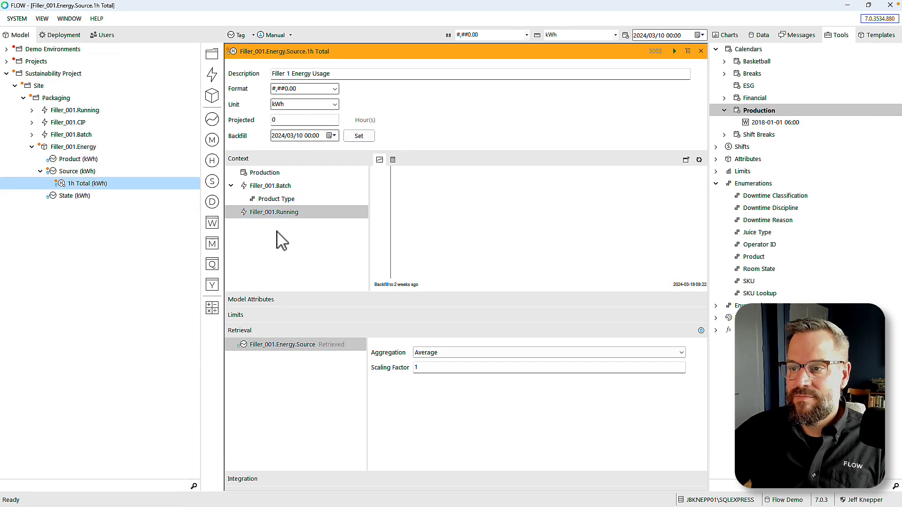
pyautogui.click(31, 110)
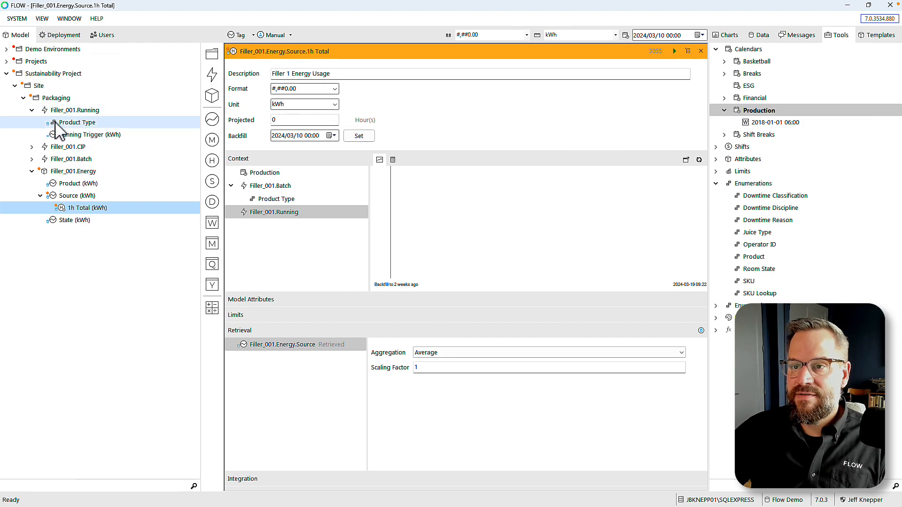
pyautogui.moveTo(77, 183); pyautogui.dragTo(259, 217)
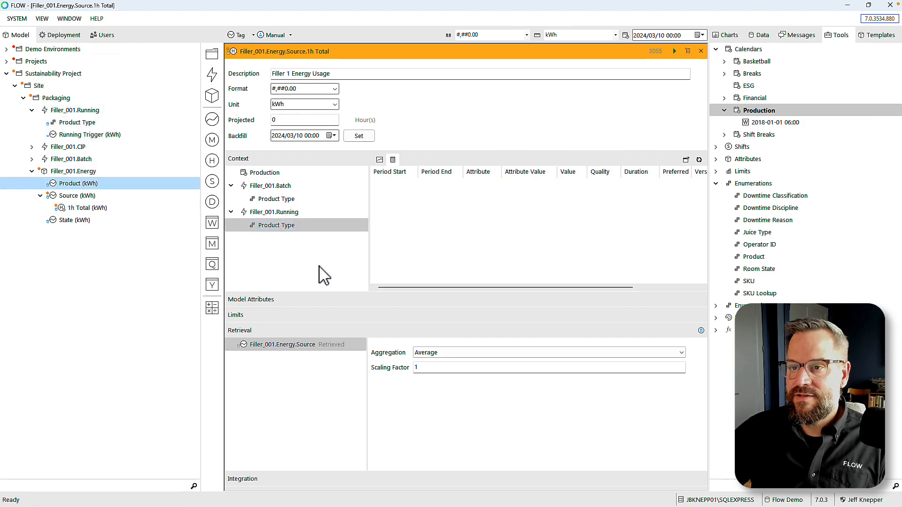
# - Add the Filler_001.CIP event and its Product Type attribute to the context of the 1h Total measure
pyautogui.moveTo(45, 147); pyautogui.dragTo(242, 244)
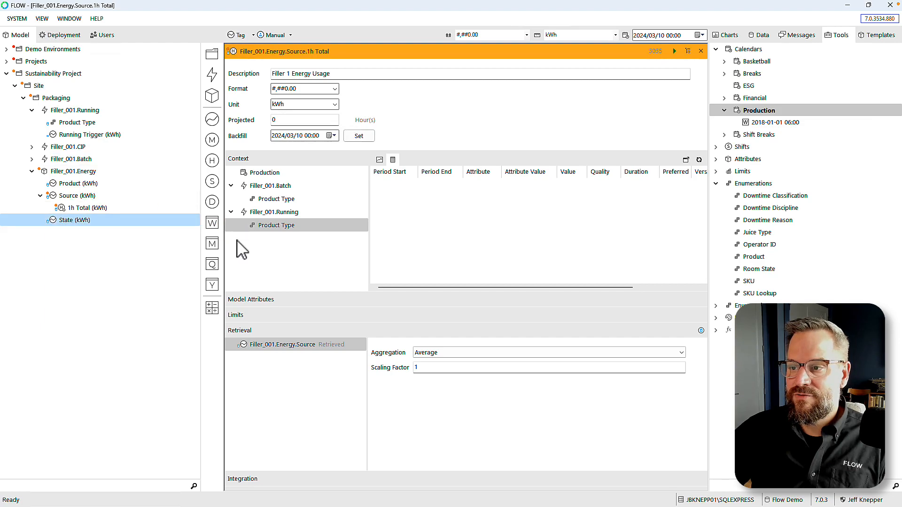
pyautogui.click(31, 147)
pyautogui.moveTo(71, 195); pyautogui.dragTo(260, 241)
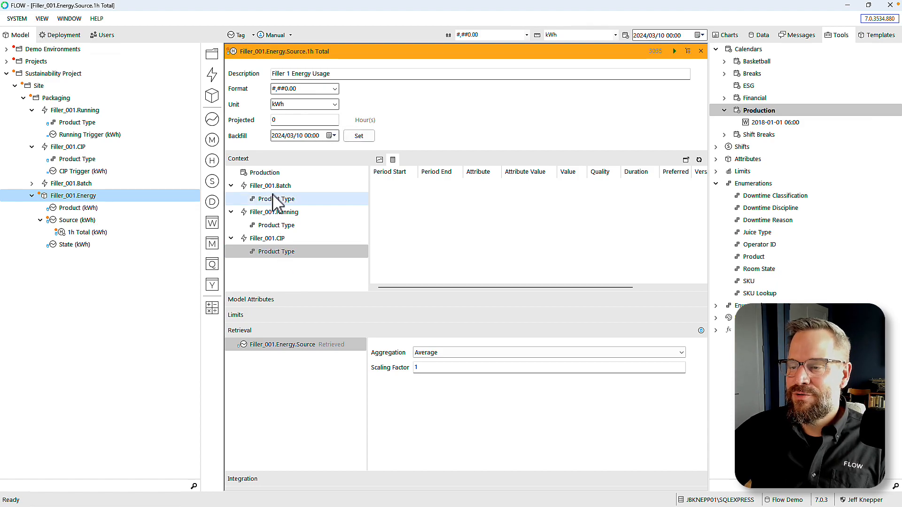
# - Set the retrieval aggregation of the 1h Total measure to Counter, and deploy and close the measure
pyautogui.click(251, 347)
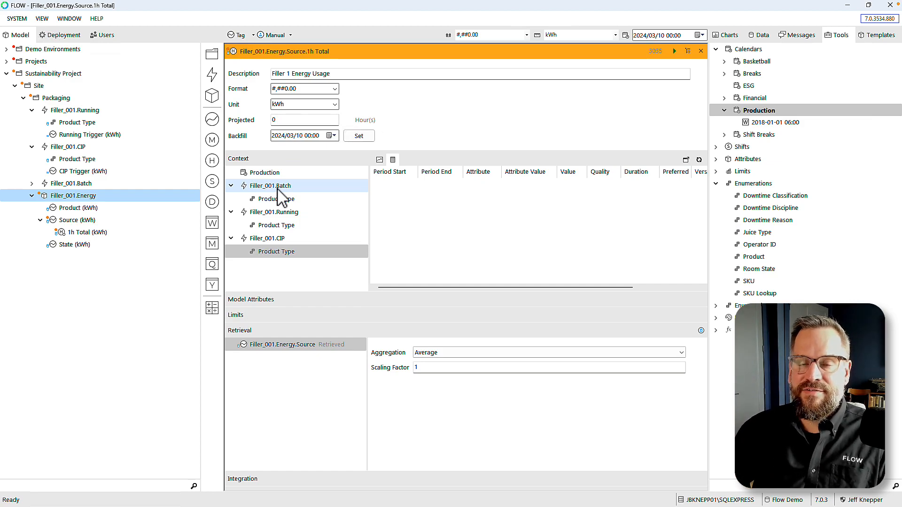
pyautogui.click(441, 353)
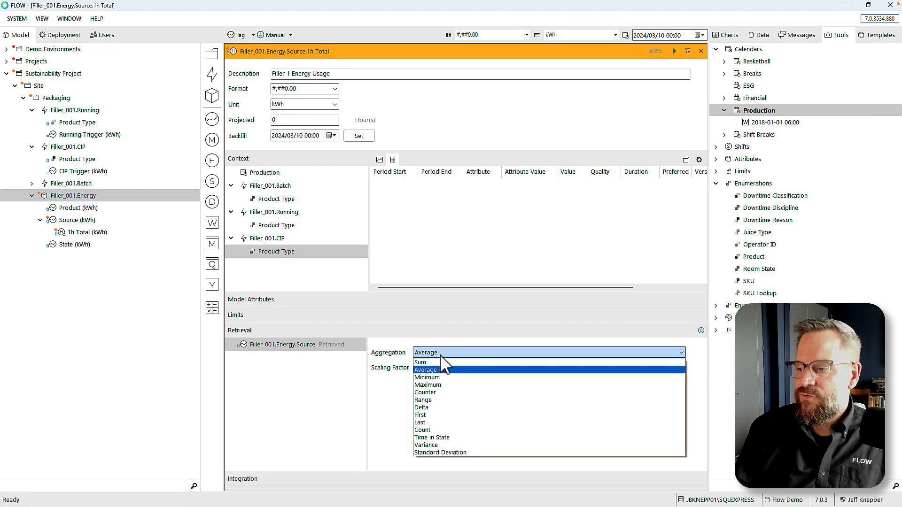
pyautogui.click(452, 395)
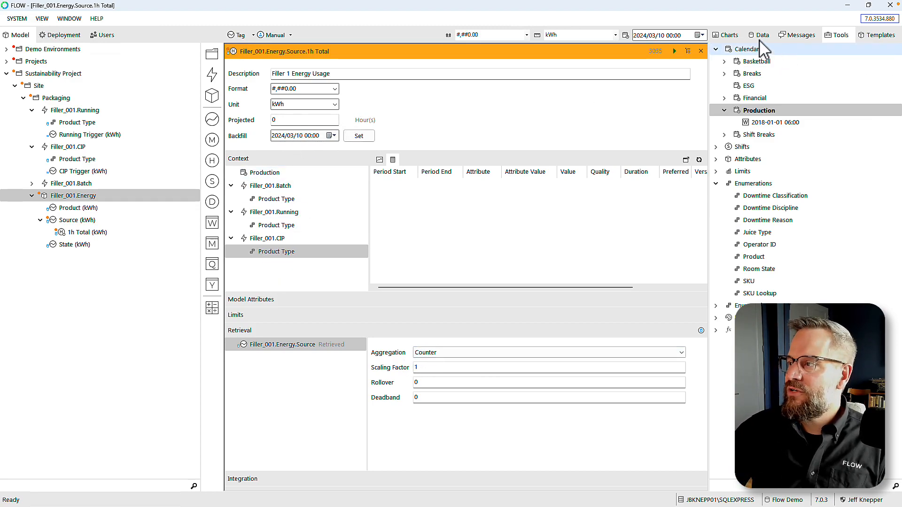
pyautogui.click(675, 51)
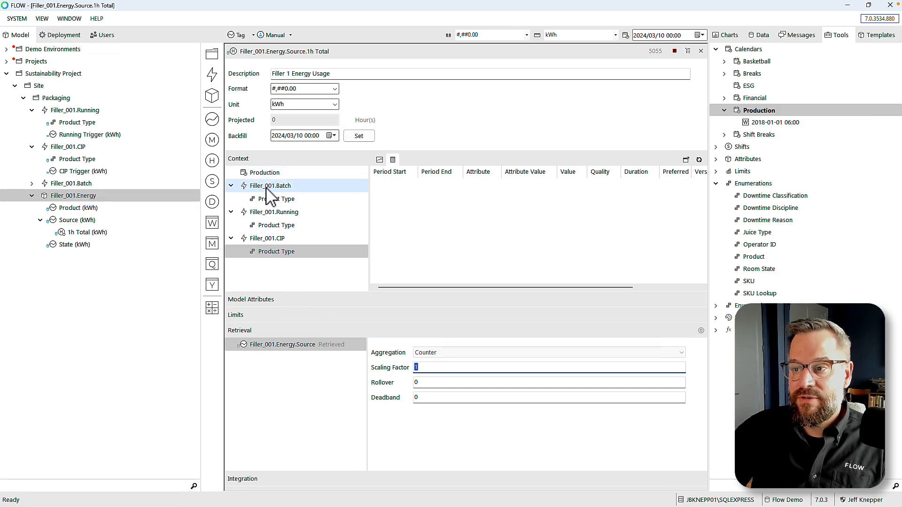
pyautogui.click(700, 51)
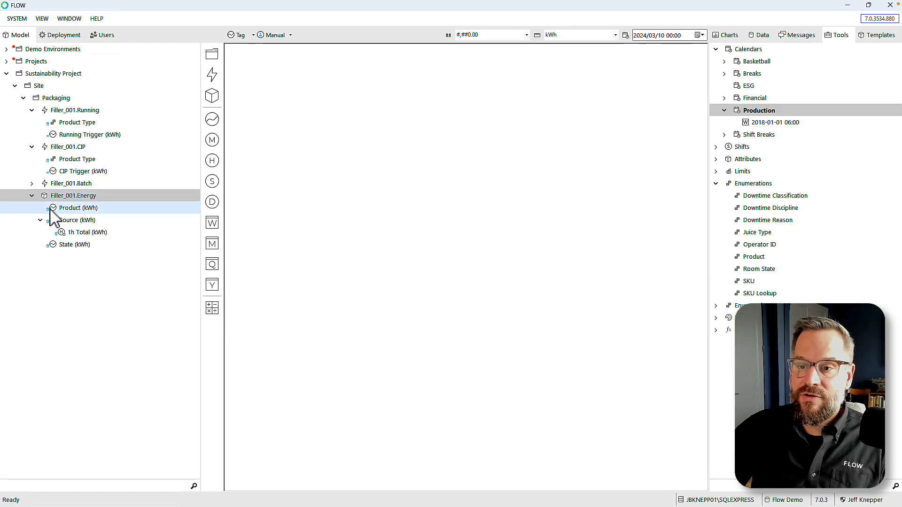
# - Create an hourly shift-to-date measure from 1h Total, check its context and keep its aggregation at Sum
pyautogui.click(63, 234)
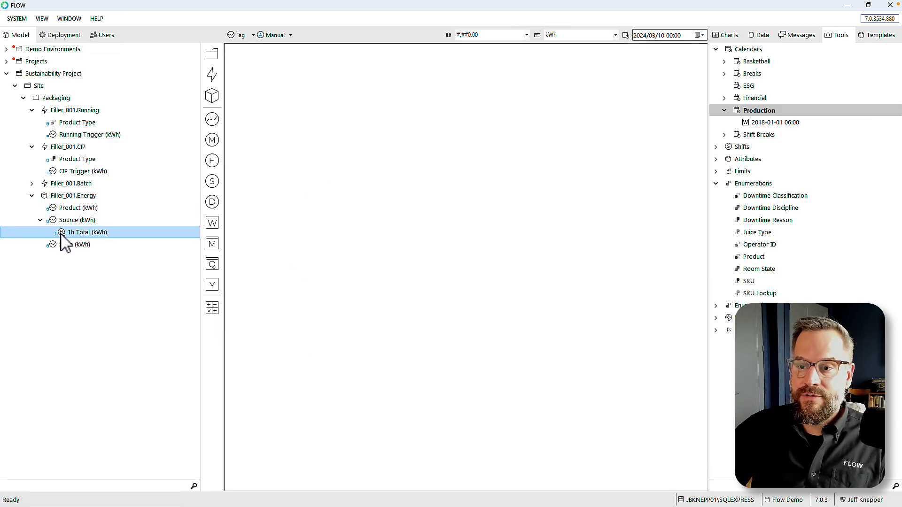
pyautogui.moveTo(62, 235); pyautogui.dragTo(212, 162)
pyautogui.press('Return')
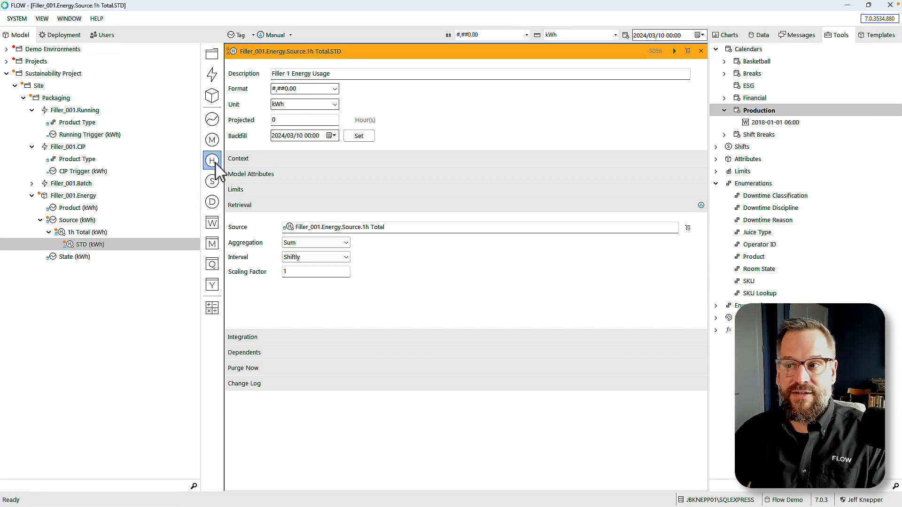
pyautogui.click(233, 160)
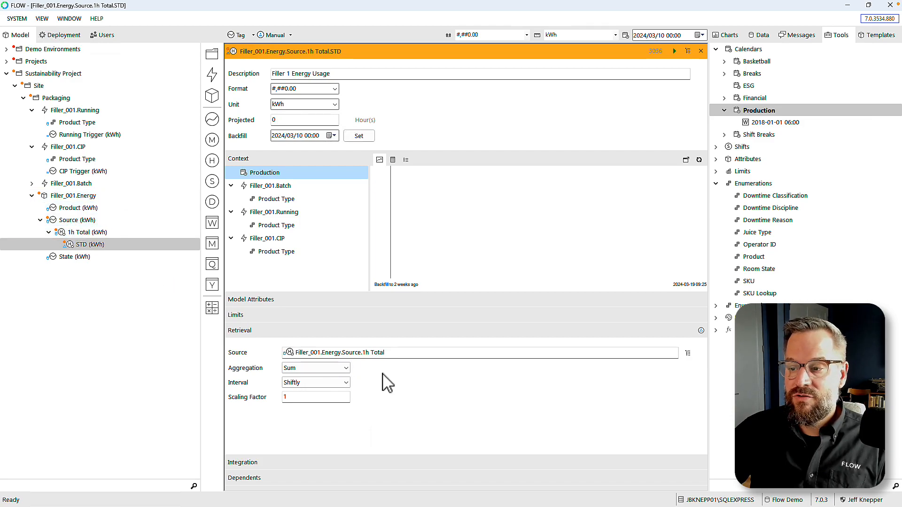
pyautogui.click(346, 369)
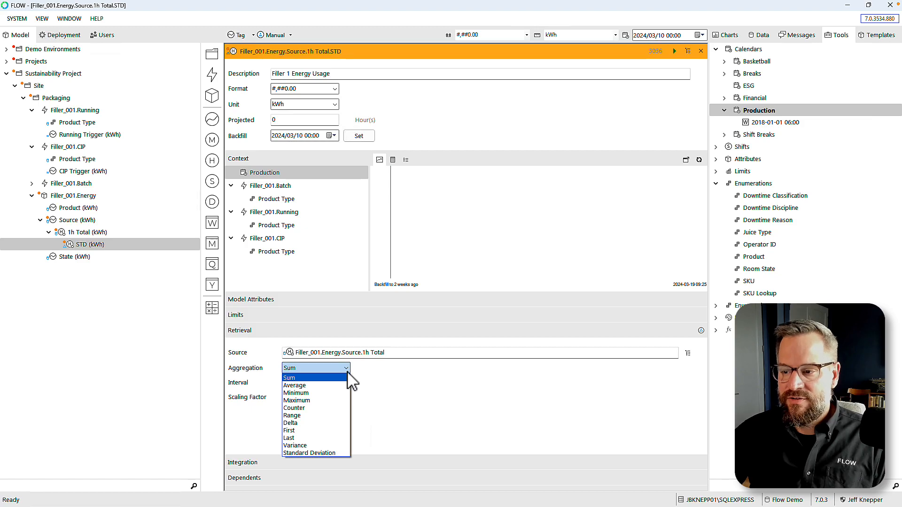
pyautogui.click(301, 377)
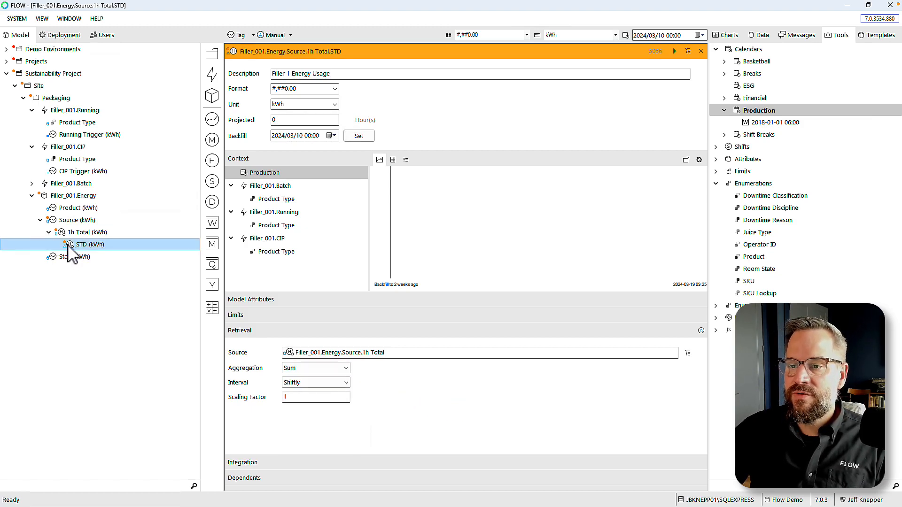
# - Create a shiftly measure named Shift Total from 1h Total and place it directly under the Source tag
pyautogui.moveTo(61, 235); pyautogui.dragTo(212, 183)
pyautogui.write('Shift Total')
pyautogui.press('Return')
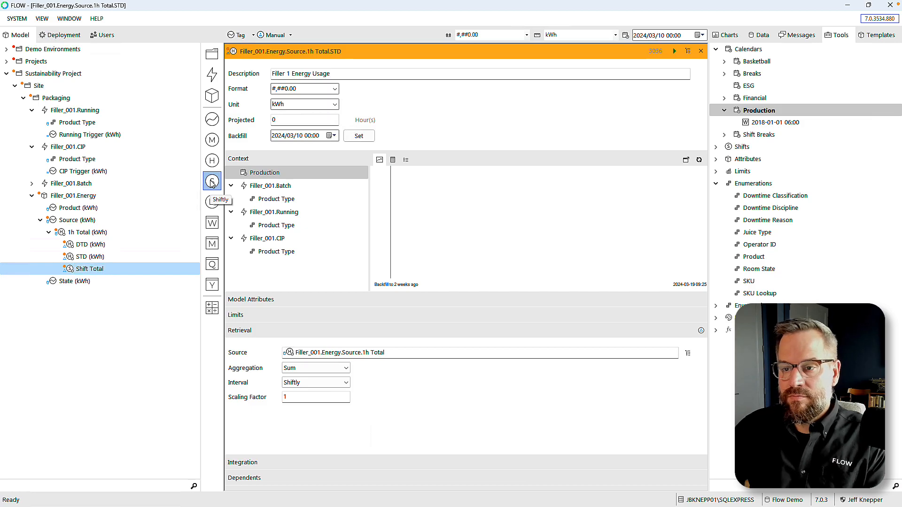
pyautogui.moveTo(71, 271); pyautogui.dragTo(57, 221)
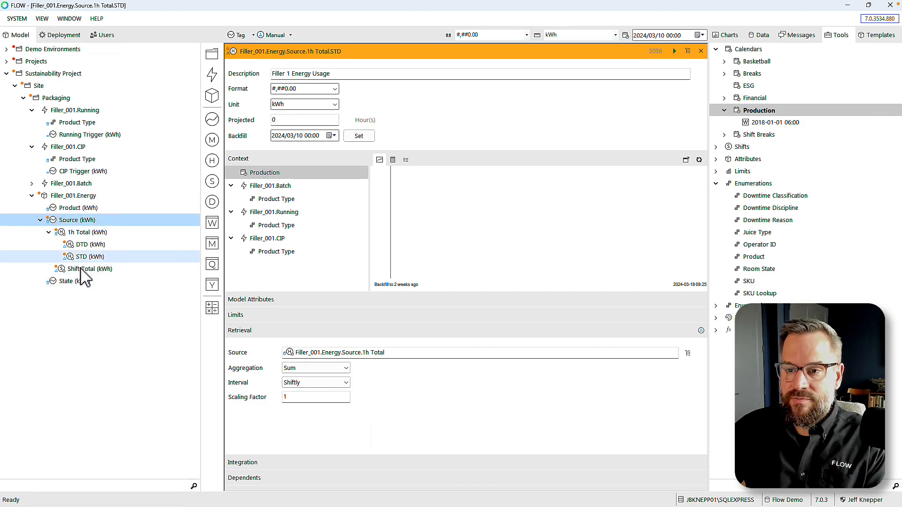
# - Create a daily measure named Daily Total from 1h Total and place it directly under the Source tag
pyautogui.click(61, 233)
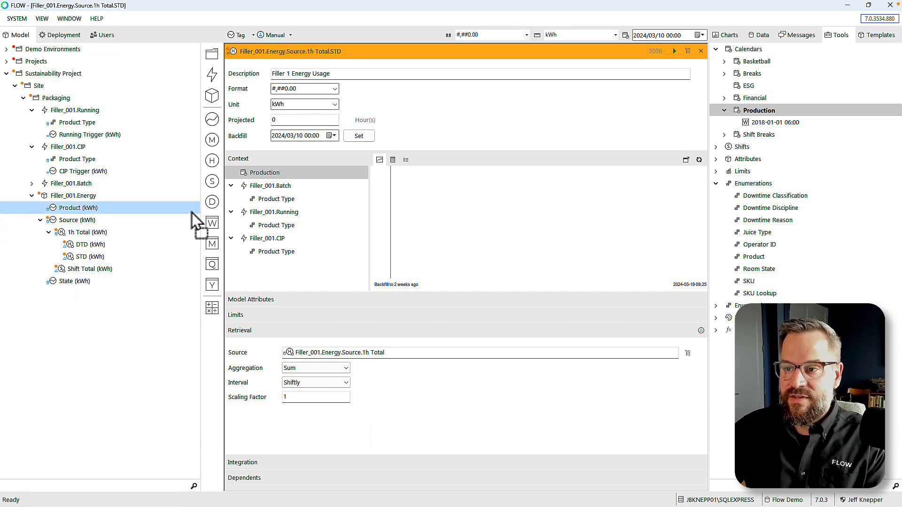
pyautogui.click(213, 202)
pyautogui.write('Daily Total')
pyautogui.press('Return')
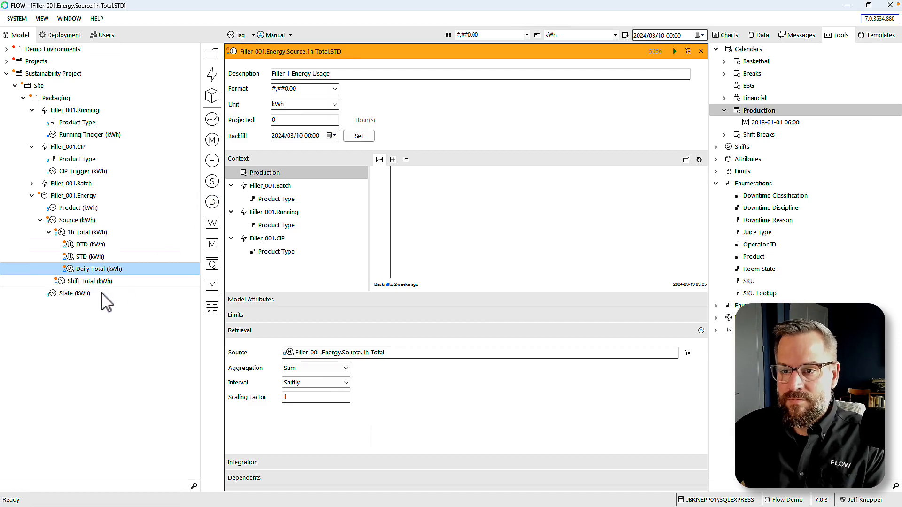
pyautogui.moveTo(70, 270); pyautogui.dragTo(54, 224)
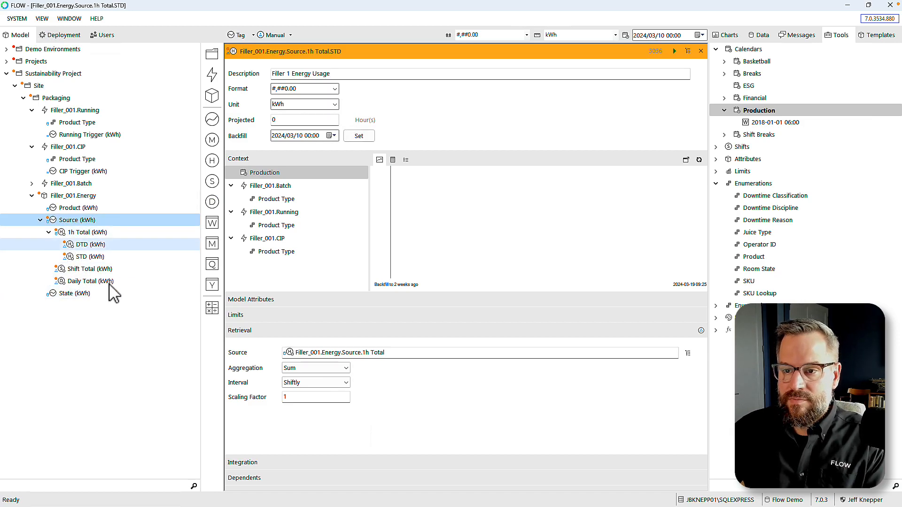
# - Create daily week-to-date and month-to-date measures from the Daily Total measure
pyautogui.click(62, 285)
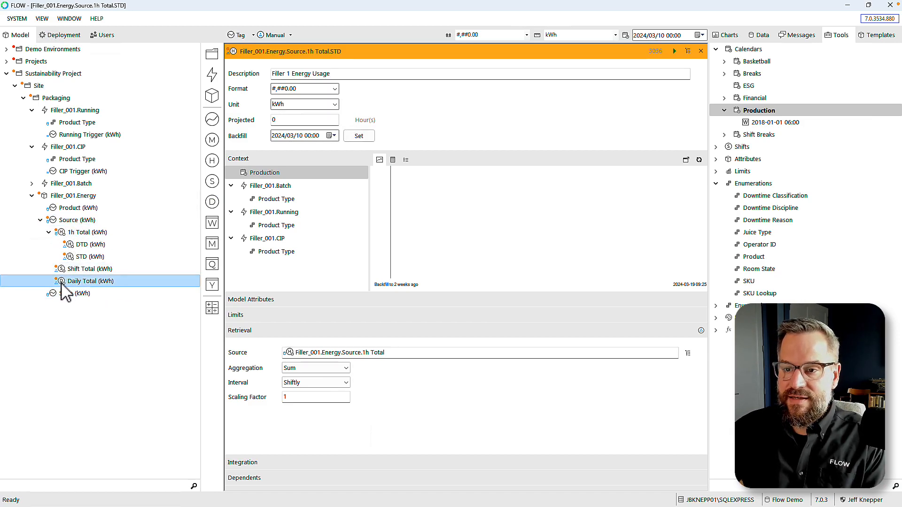
pyautogui.moveTo(85, 278); pyautogui.dragTo(211, 222)
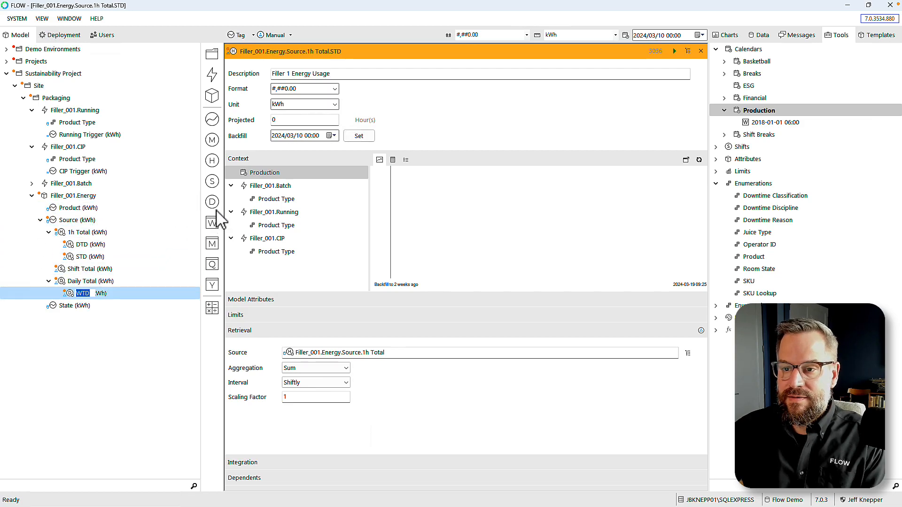
pyautogui.moveTo(59, 282); pyautogui.dragTo(211, 202)
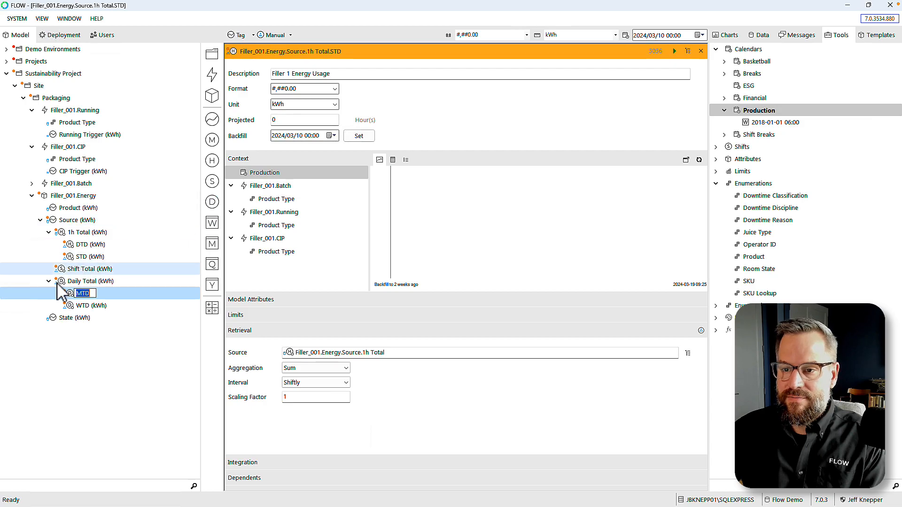
# - Create a monthly measure named Monthly Total from Daily Total and place it directly under the Source tag
pyautogui.moveTo(59, 282); pyautogui.dragTo(213, 246)
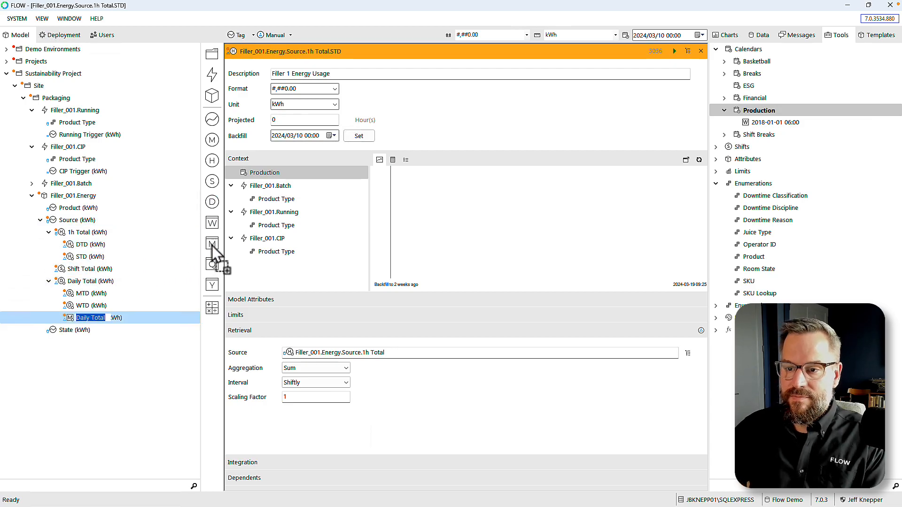
pyautogui.write('Monthly Total')
pyautogui.press('Return')
pyautogui.moveTo(70, 324); pyautogui.dragTo(62, 220)
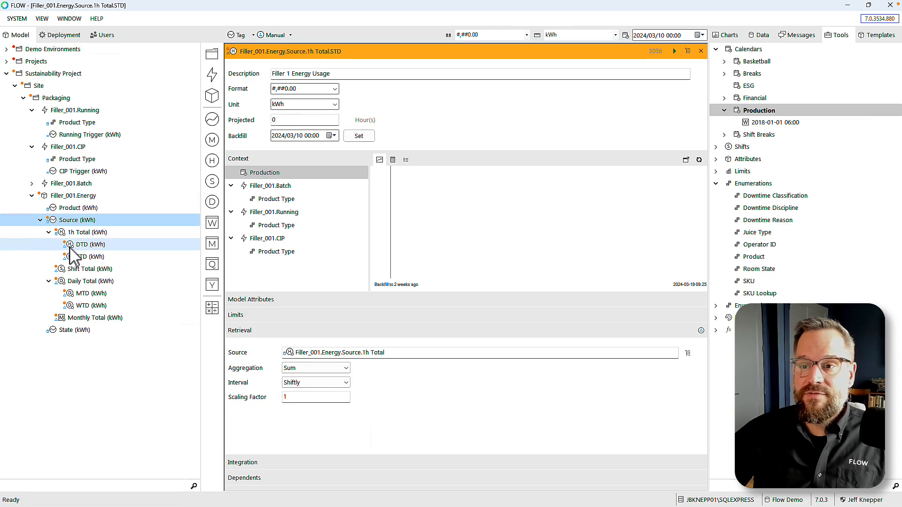
# - Deploy the Source tag under Filler_001.Energy together with all of its contents
pyautogui.rightClick(53, 222)
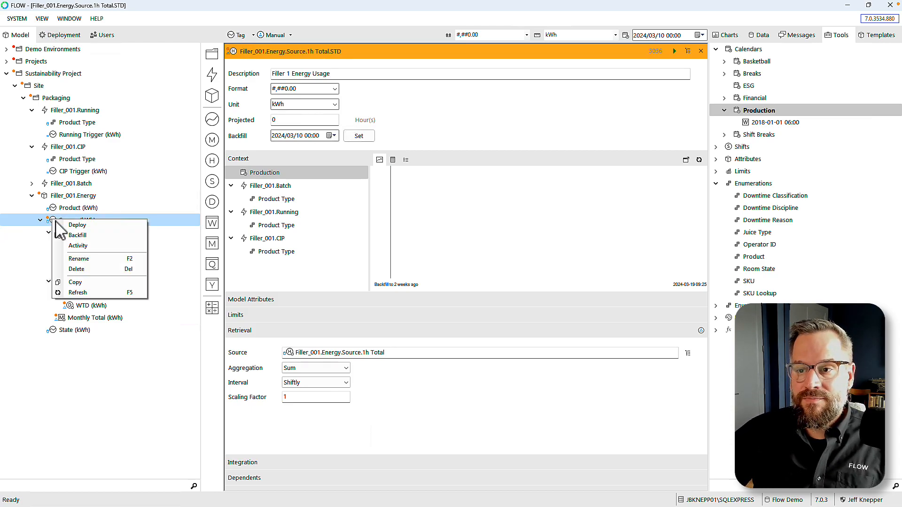
pyautogui.click(75, 225)
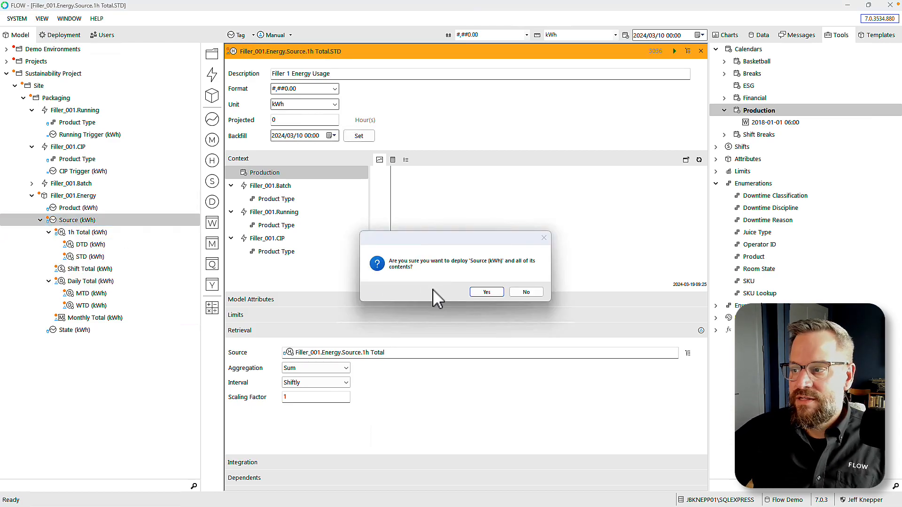
pyautogui.click(486, 292)
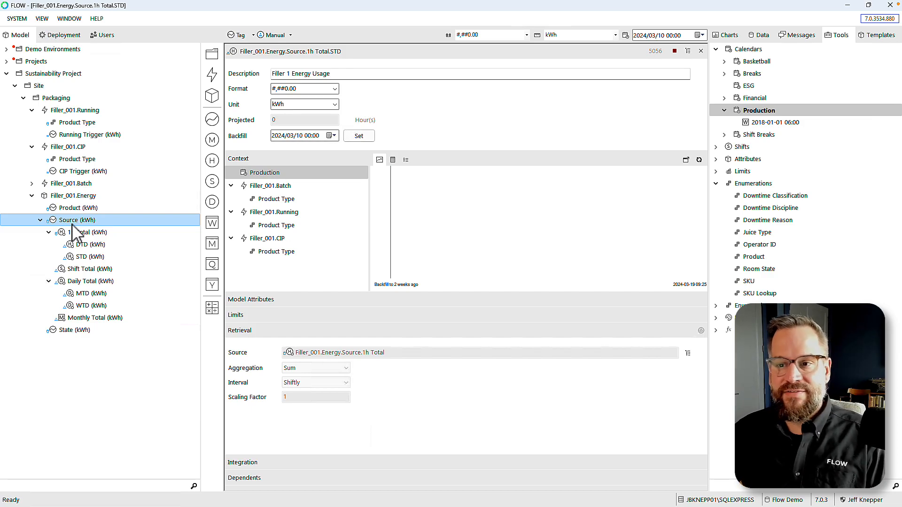
# - Preview the Daily Total measure's production data as a chart and table, inspect its daily values, and close the preview
pyautogui.click(62, 282)
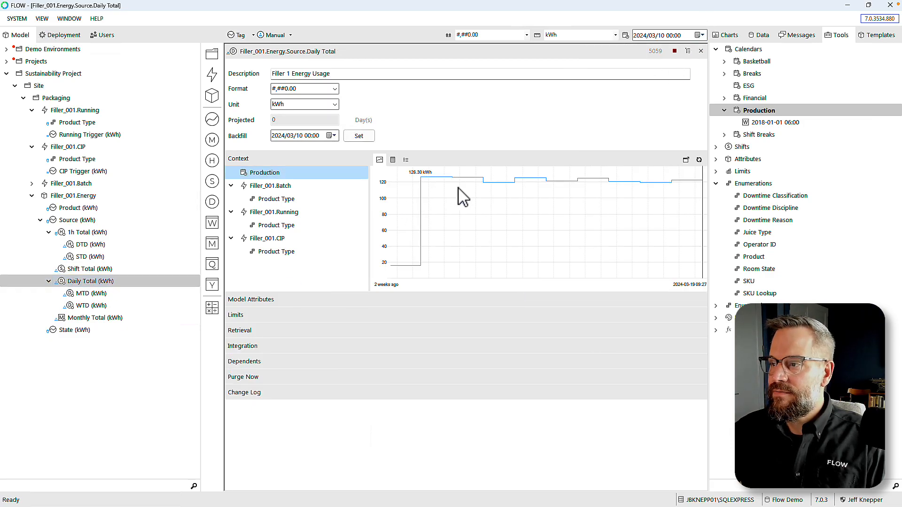
pyautogui.click(686, 160)
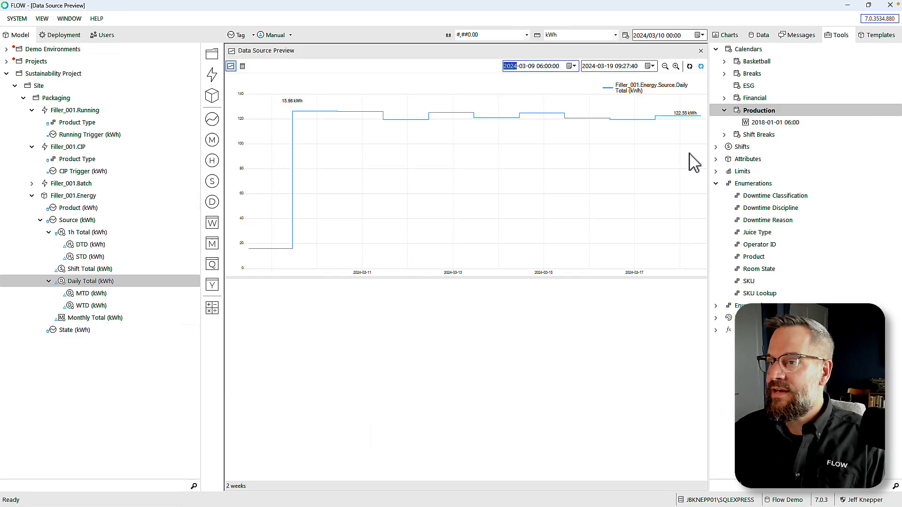
pyautogui.click(242, 66)
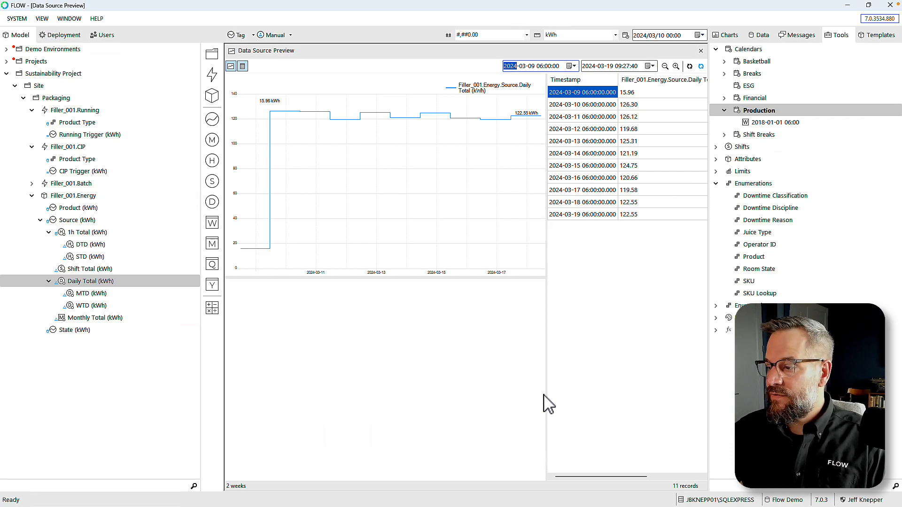
pyautogui.moveTo(545, 393); pyautogui.dragTo(445, 391)
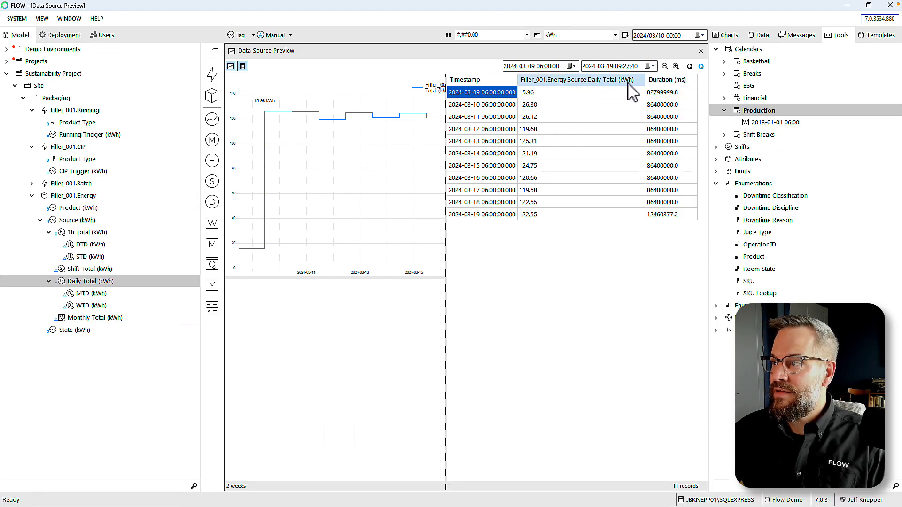
pyautogui.click(531, 105)
pyautogui.click(533, 116)
pyautogui.click(533, 130)
pyautogui.moveTo(534, 140); pyautogui.dragTo(538, 152)
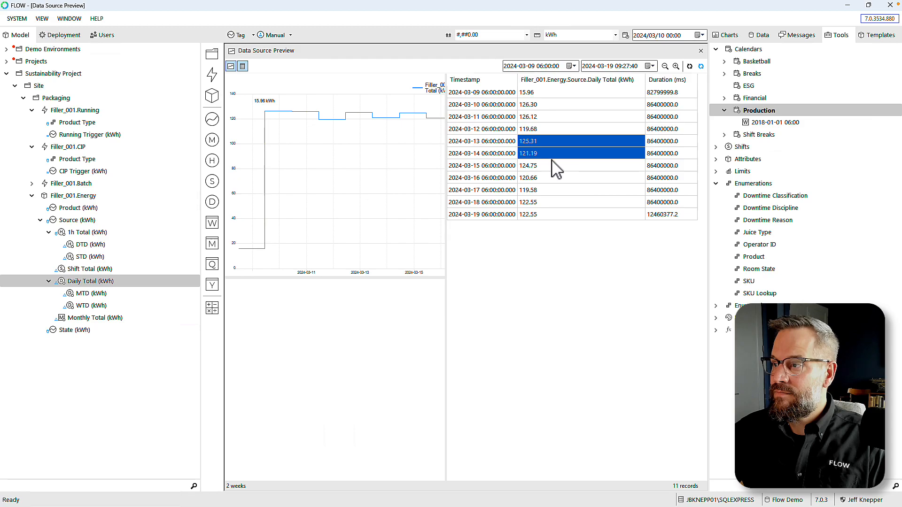
pyautogui.click(701, 51)
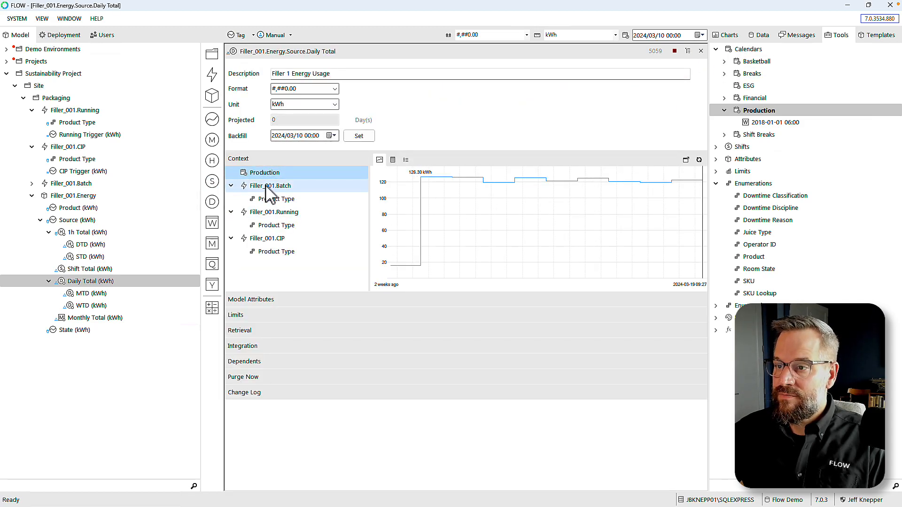
# - Inspect the Daily Total records and compare its values across the Filler_001 Batch, Running and CIP event contexts
pyautogui.click(397, 159)
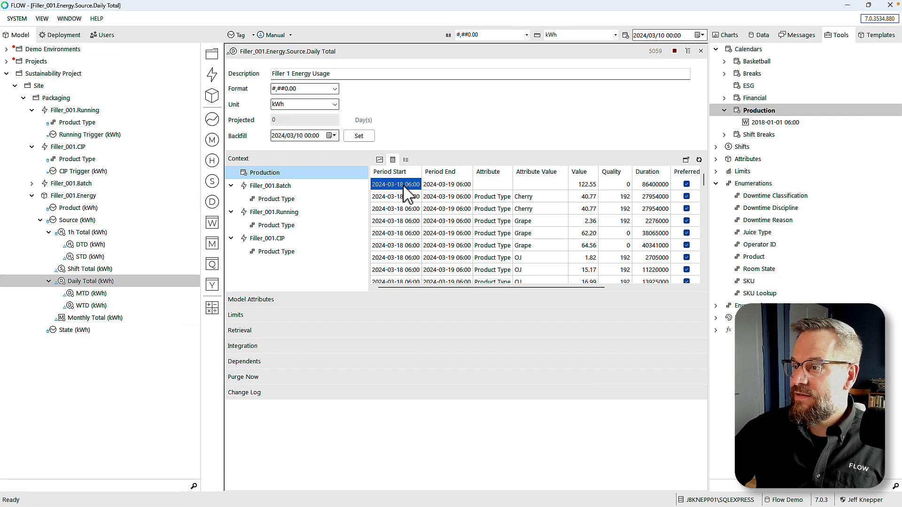
pyautogui.click(591, 185)
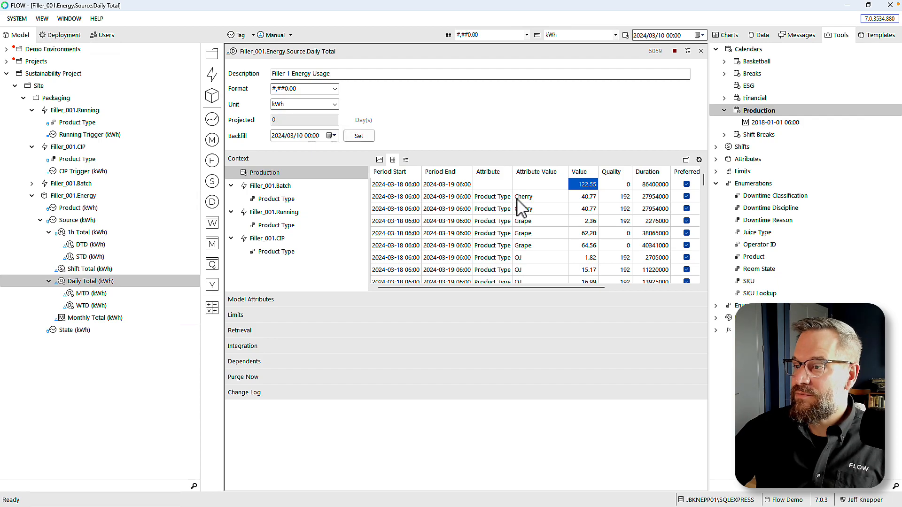
pyautogui.click(281, 188)
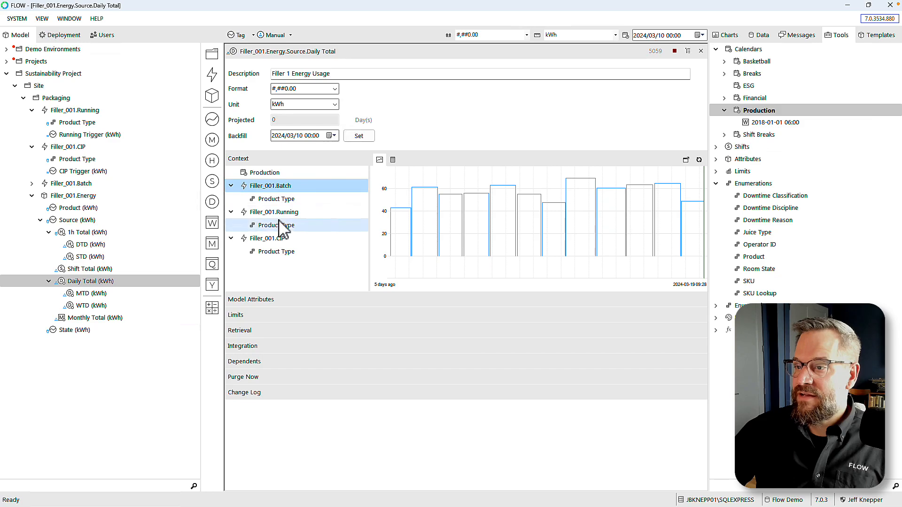
pyautogui.click(284, 212)
pyautogui.click(280, 241)
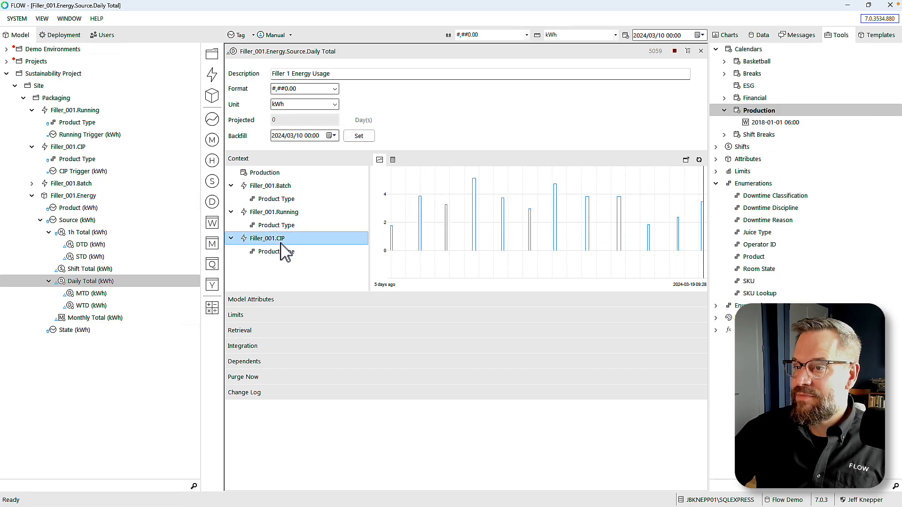
pyautogui.click(262, 173)
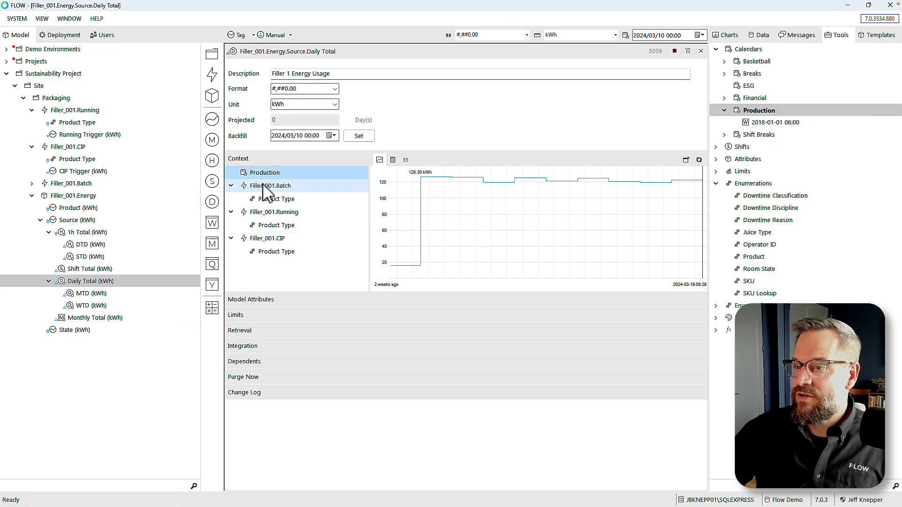
# - Examine the Product Type breakdown in Daily Total's Production records, comparing the value, quality and duration of the Grape rows
pyautogui.click(392, 161)
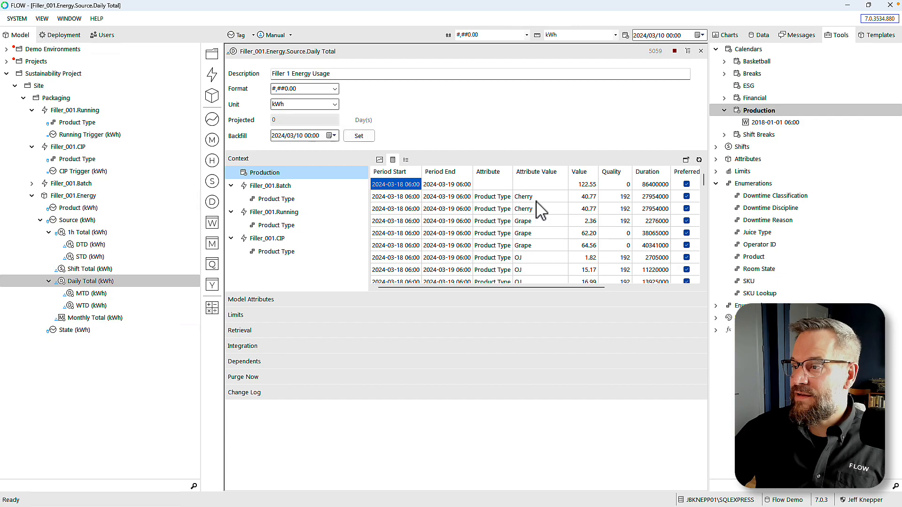
pyautogui.click(589, 233)
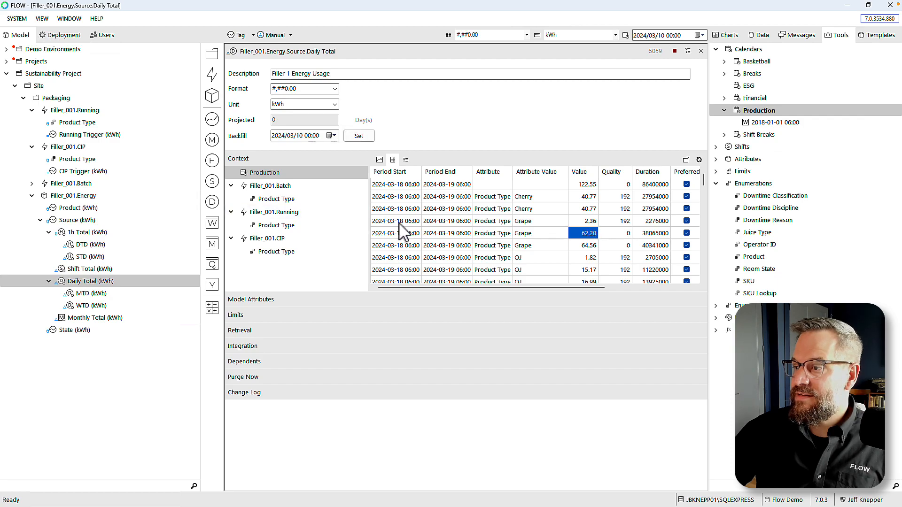
pyautogui.click(589, 221)
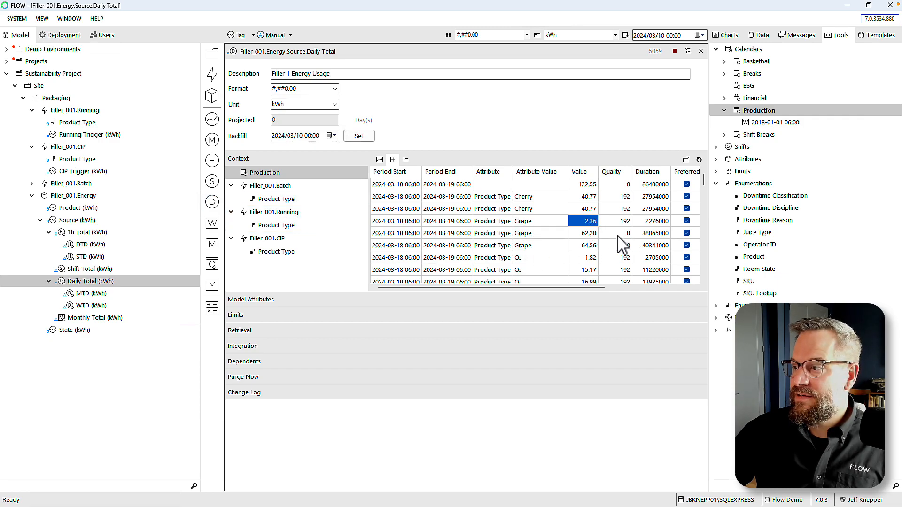
pyautogui.click(593, 235)
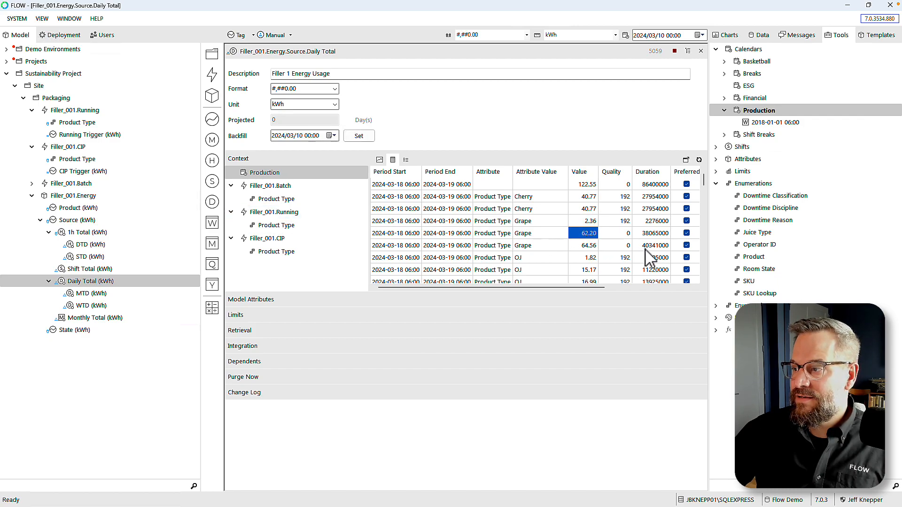
pyautogui.click(585, 246)
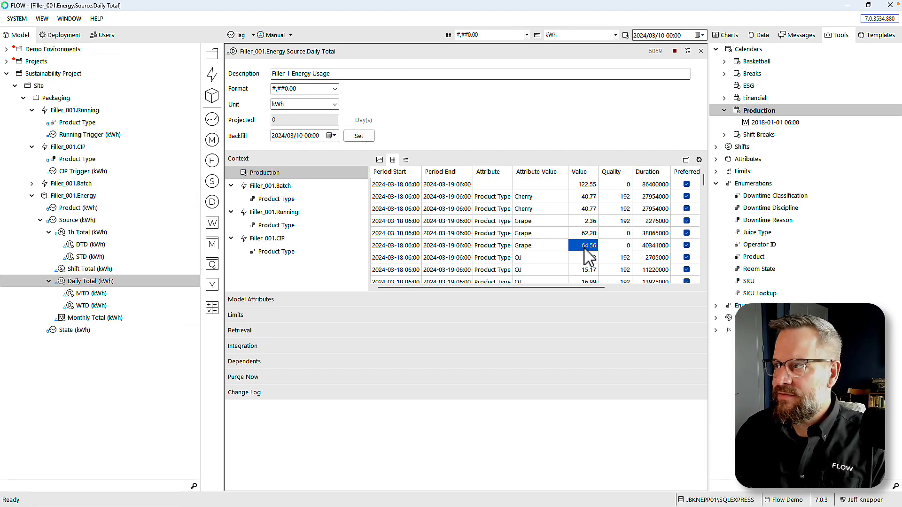
# - Examine which data consumer types can be added and which data consumers already exist
pyautogui.click(760, 35)
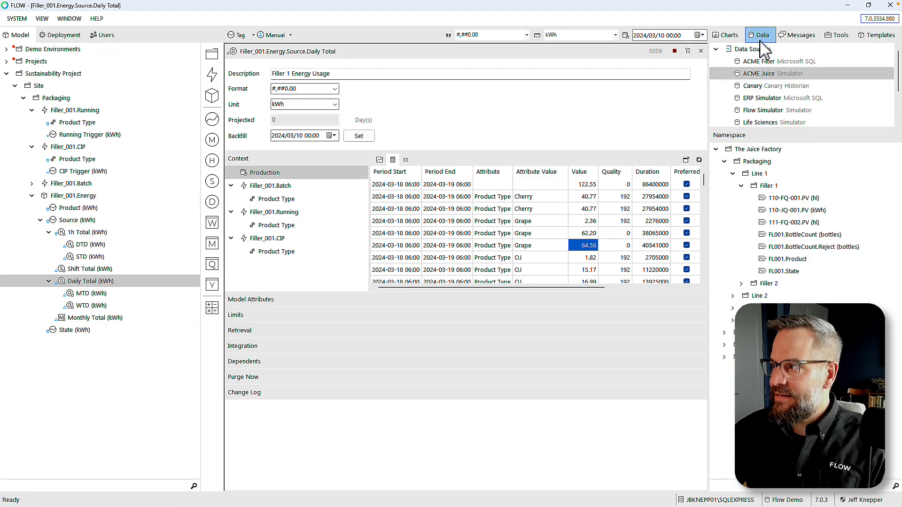
pyautogui.click(716, 49)
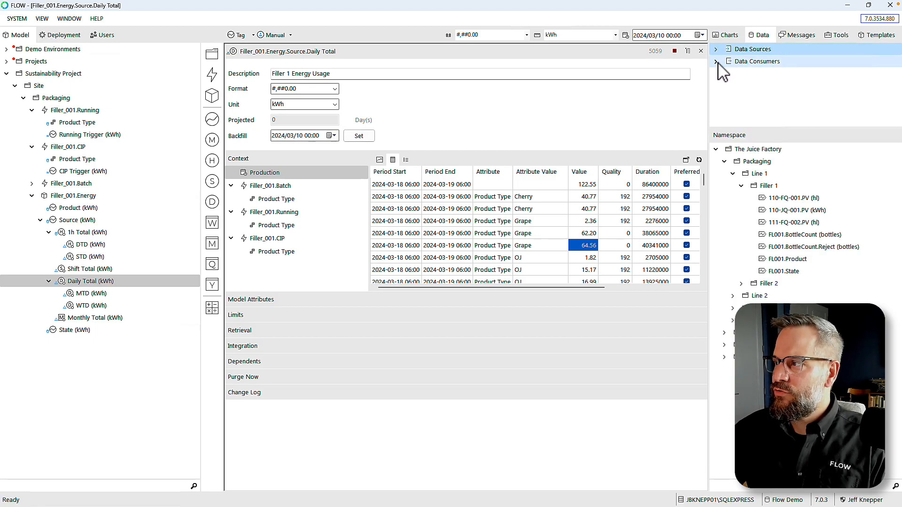
pyautogui.rightClick(753, 64)
pyautogui.moveTo(775, 70)
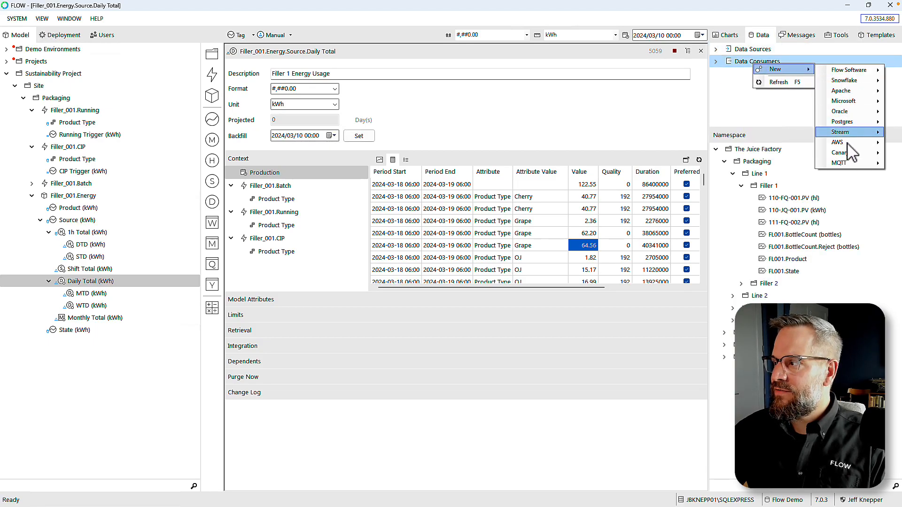
pyautogui.moveTo(844, 165)
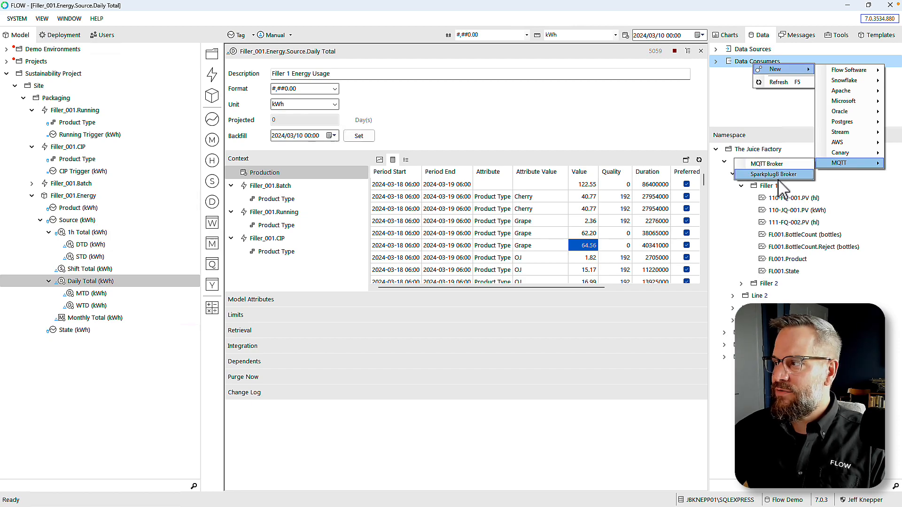
pyautogui.click(775, 119)
pyautogui.click(716, 61)
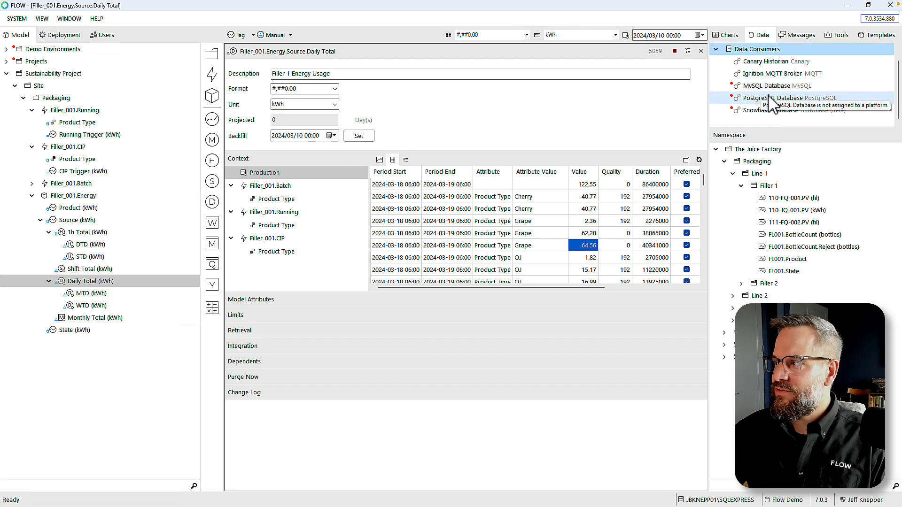
pyautogui.scroll(1, 765, 103)
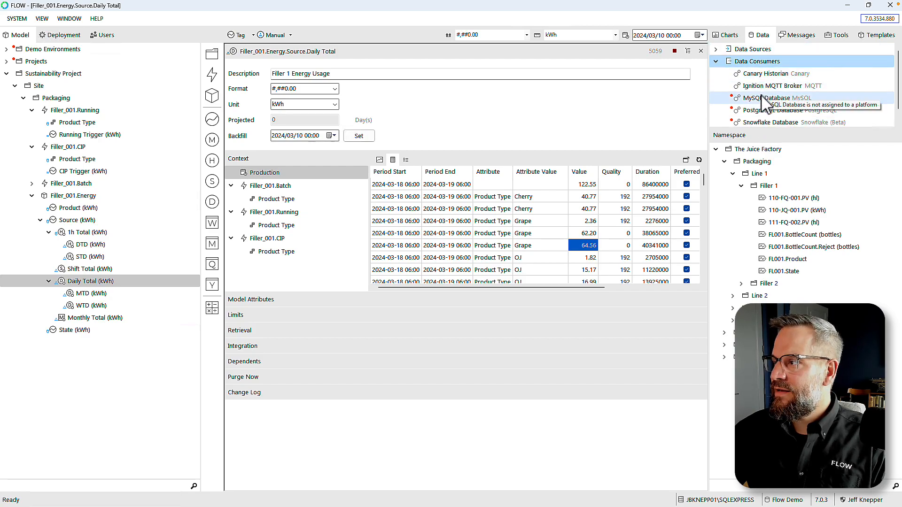
# - Create an MQTT Broker data consumer named "Demo Purpose - MQTT" with the default connection settings
pyautogui.rightClick(753, 65)
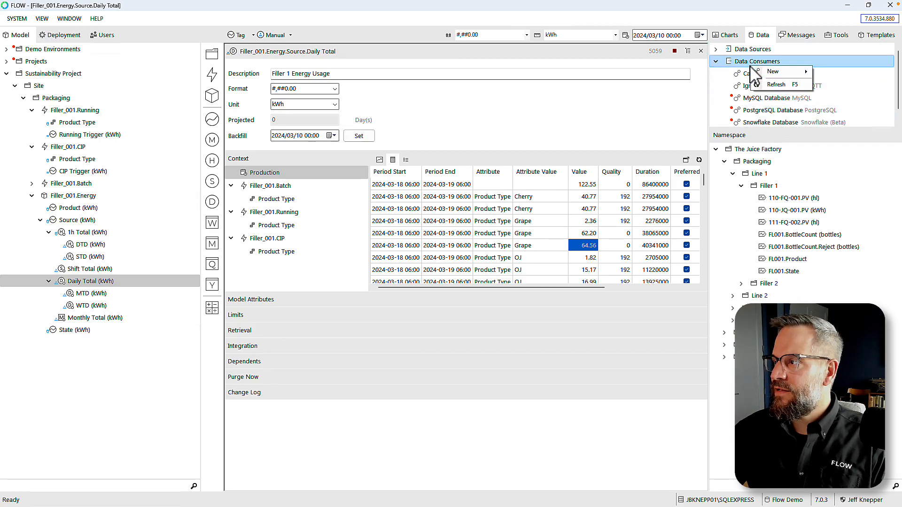
pyautogui.moveTo(767, 80)
pyautogui.moveTo(845, 167)
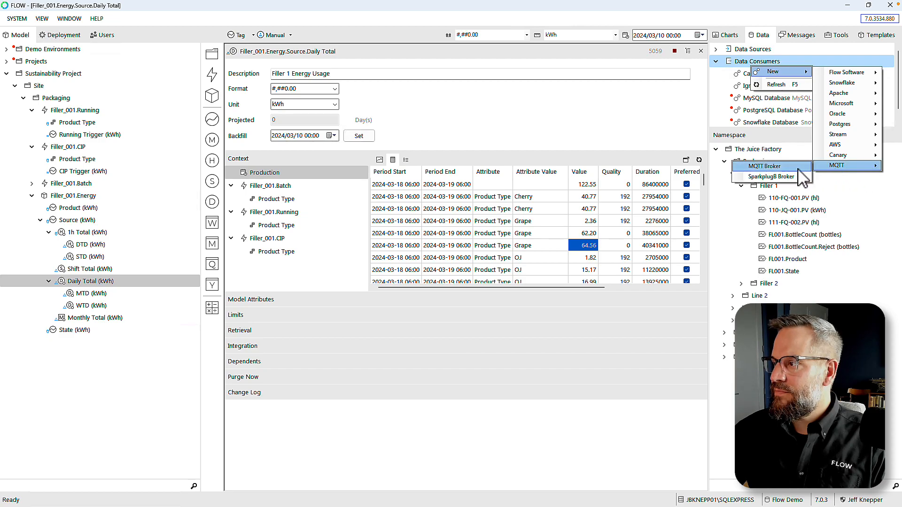
pyautogui.click(765, 168)
pyautogui.write('Demo Purpose ')
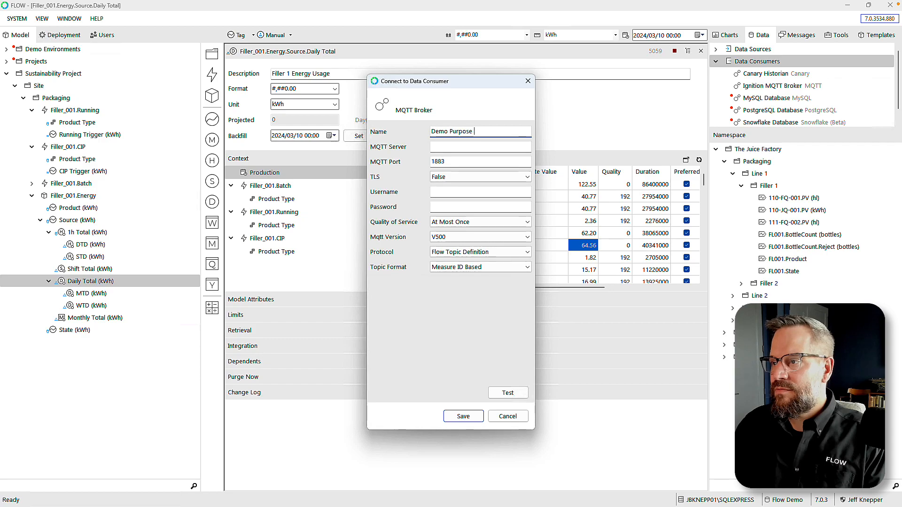
pyautogui.write('- MQTT')
pyautogui.press('Return')
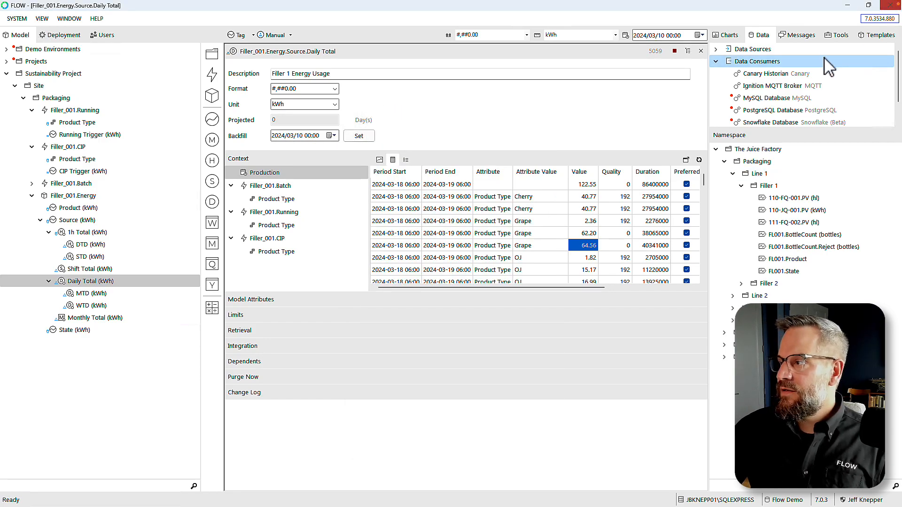
# - Add the Demo Purpose - MQTT consumer to the Filler_001.Running context in the Daily Total measure's integrations
pyautogui.scroll(-1, 789, 106)
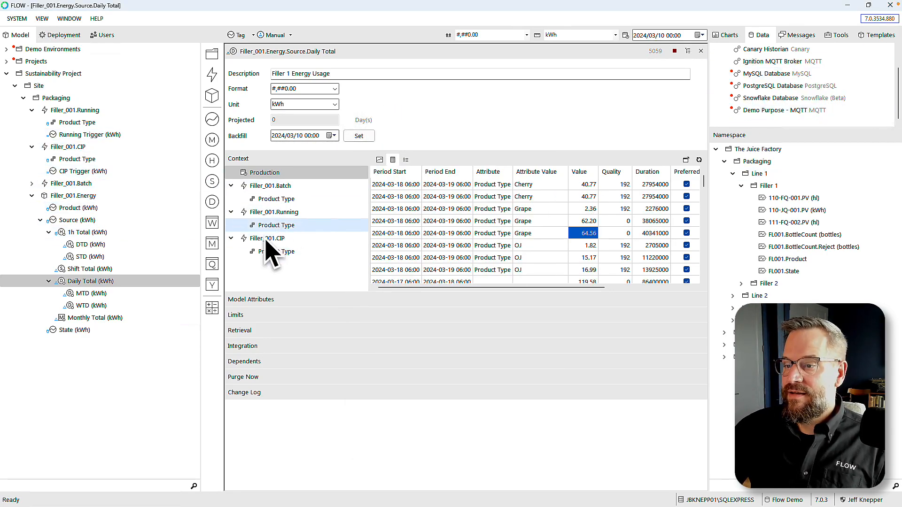
pyautogui.click(249, 350)
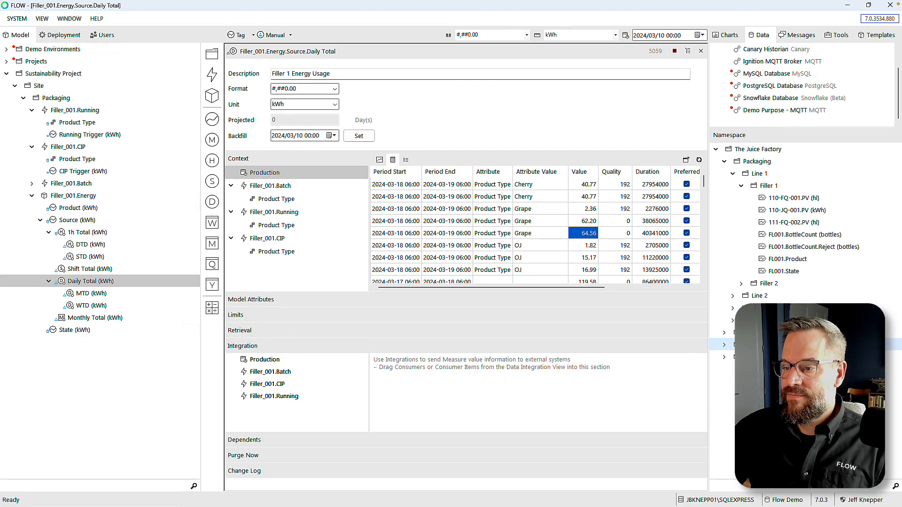
pyautogui.click(771, 111)
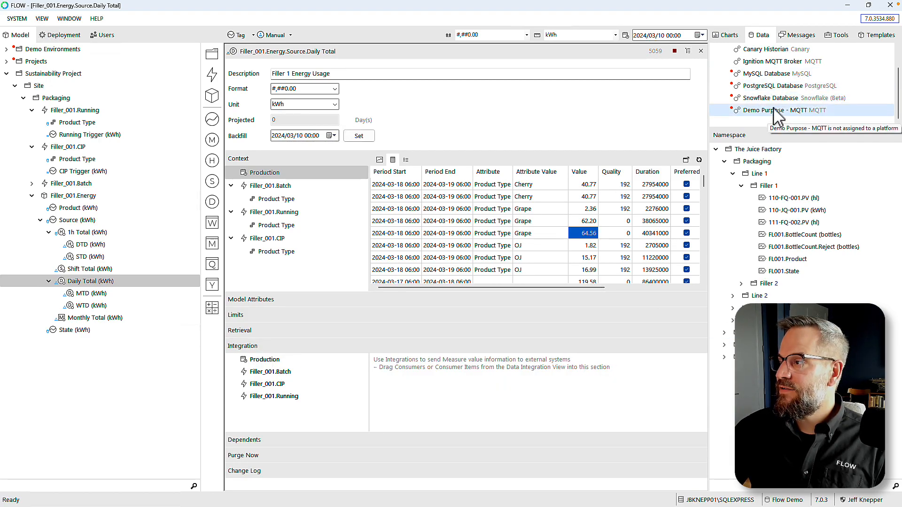
pyautogui.moveTo(744, 119); pyautogui.dragTo(264, 399)
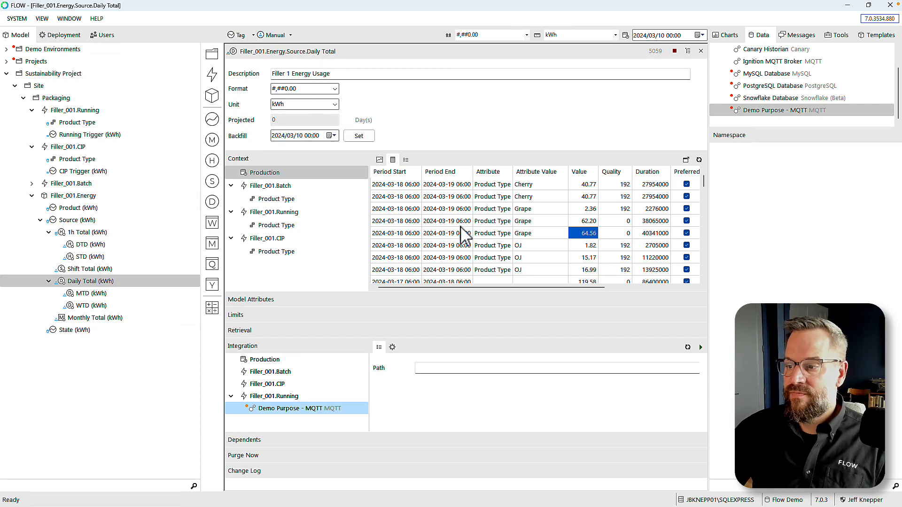
# - Examine the integration's engine and path settings, and the connection settings of the Demo Purpose - MQTT consumer
pyautogui.click(392, 348)
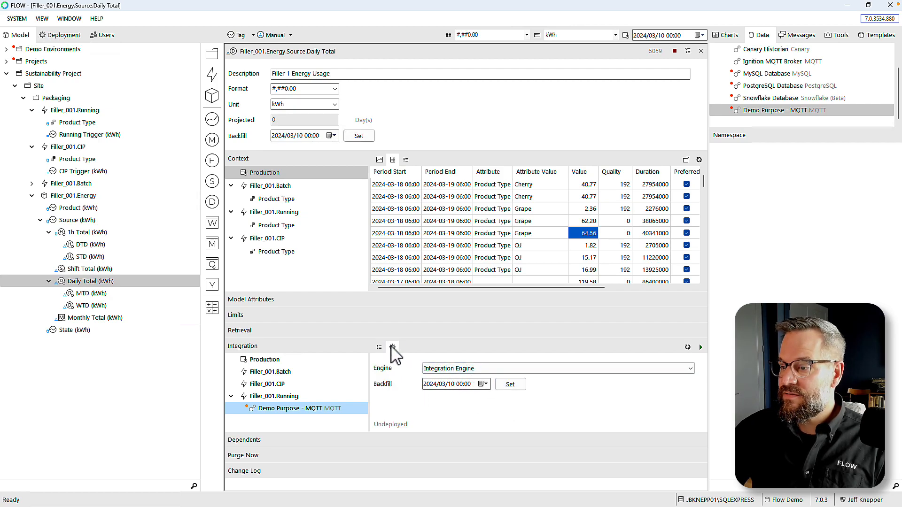
pyautogui.click(379, 348)
pyautogui.click(656, 367)
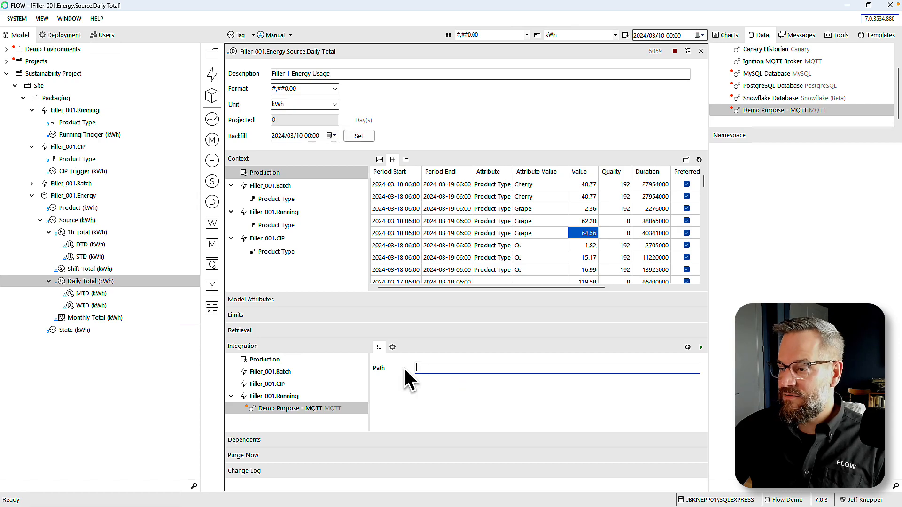
pyautogui.click(758, 111)
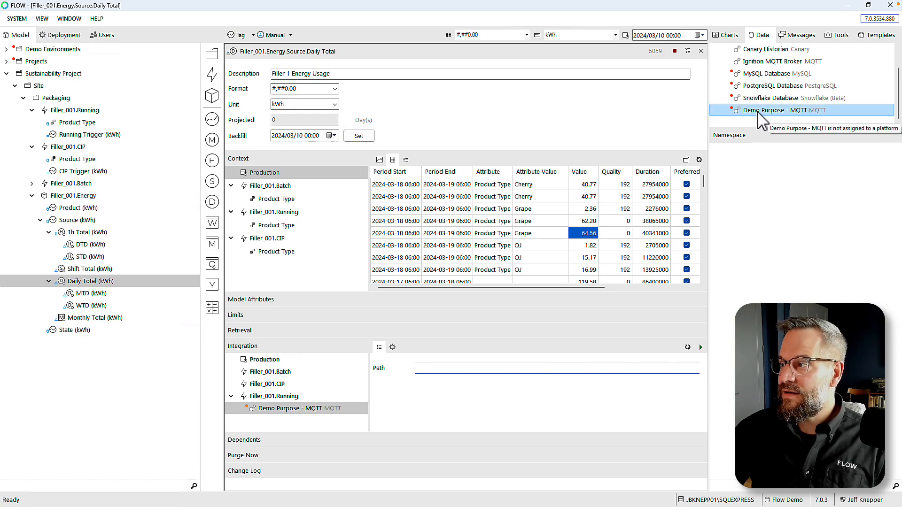
pyautogui.doubleClick(758, 113)
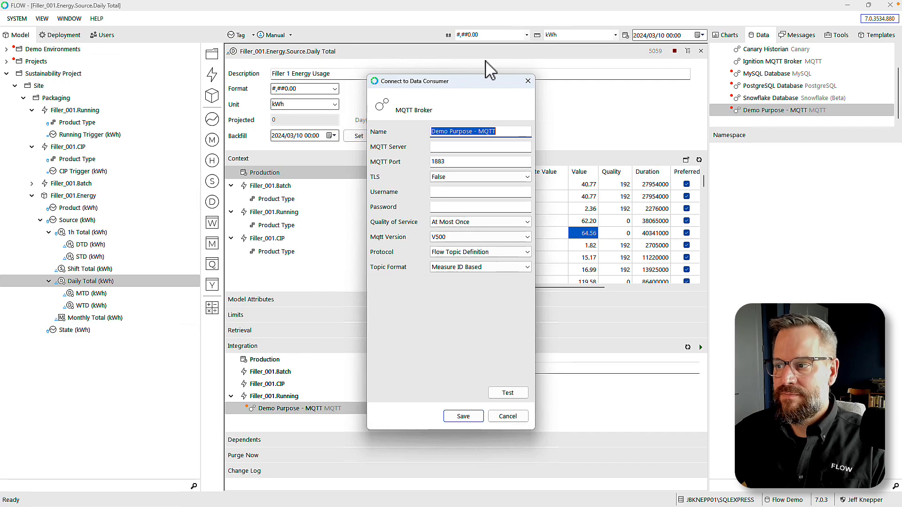
pyautogui.click(528, 81)
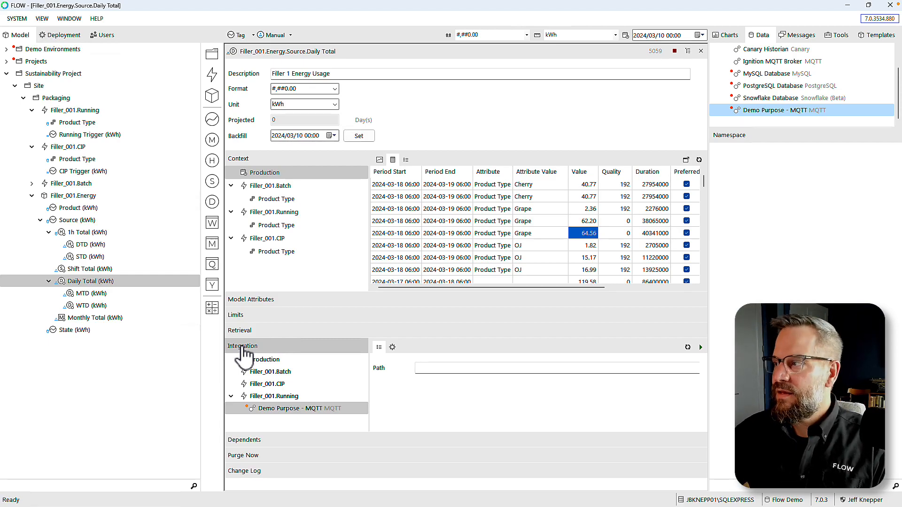
# - Delete the Demo Purpose - MQTT integration from the Filler_001.Running context of the Daily Total measure
pyautogui.click(288, 410)
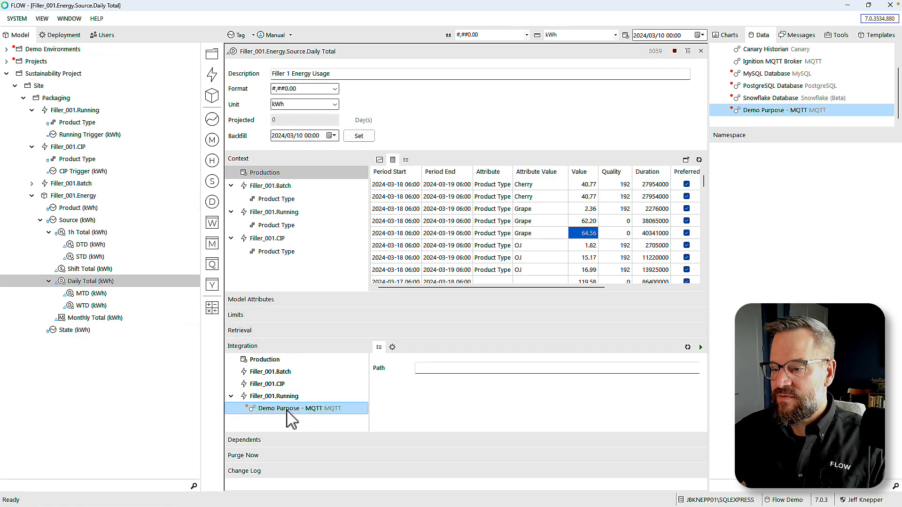
pyautogui.rightClick(288, 410)
pyautogui.click(328, 427)
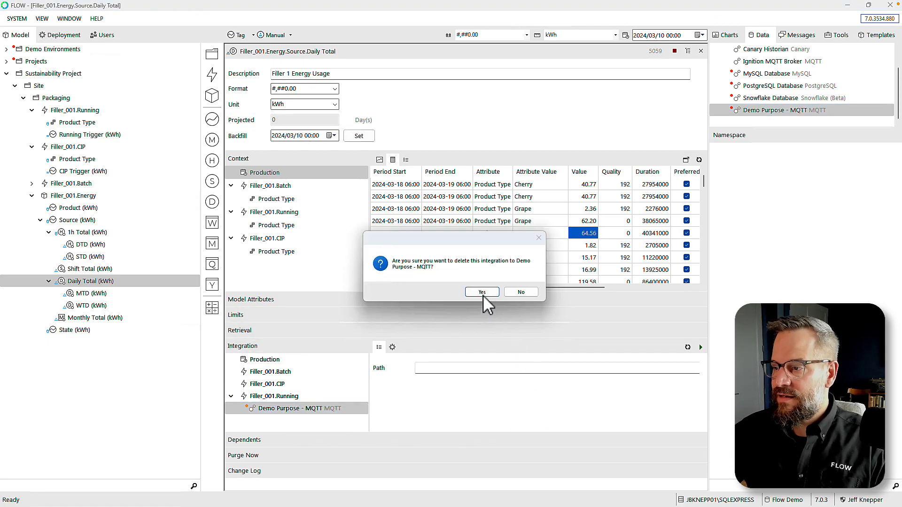
pyautogui.click(482, 292)
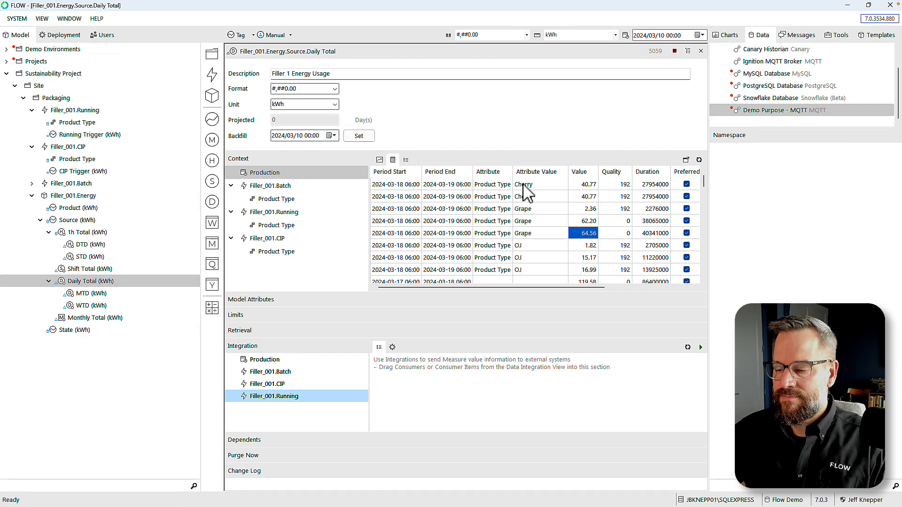
# - Create a chart folder named "Sustainability" under Demo Environments
pyautogui.click(727, 35)
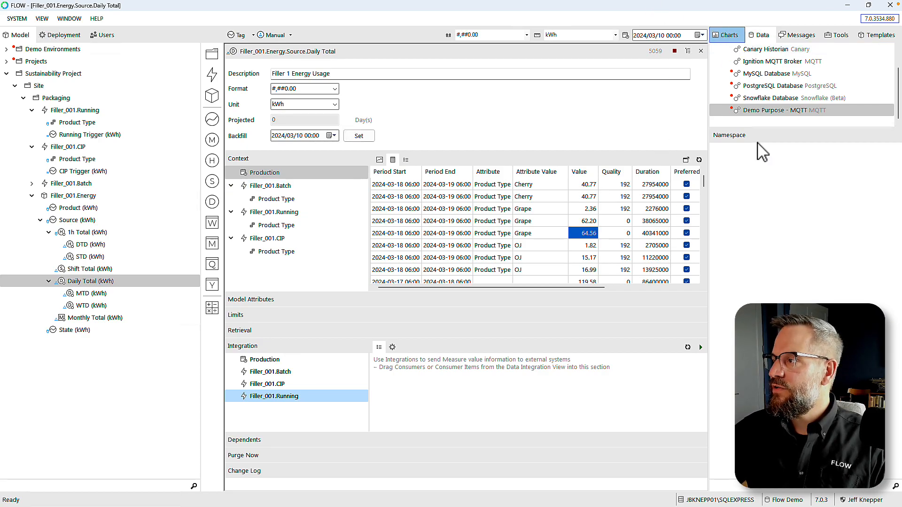
pyautogui.rightClick(738, 103)
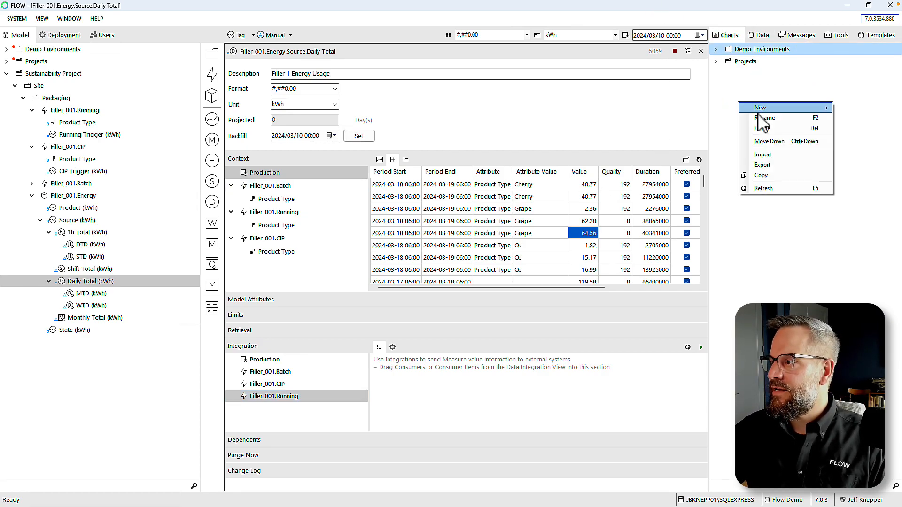
pyautogui.moveTo(817, 107)
pyautogui.click(728, 107)
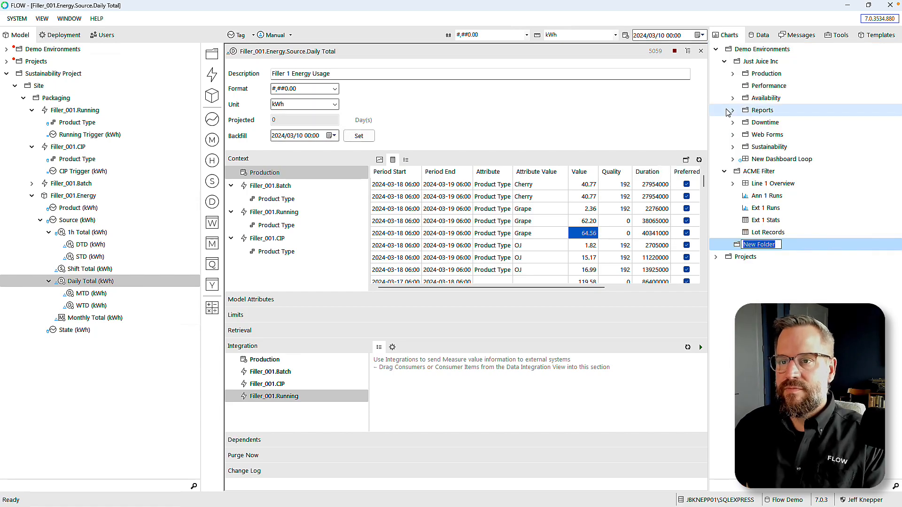
pyautogui.write('Susta')
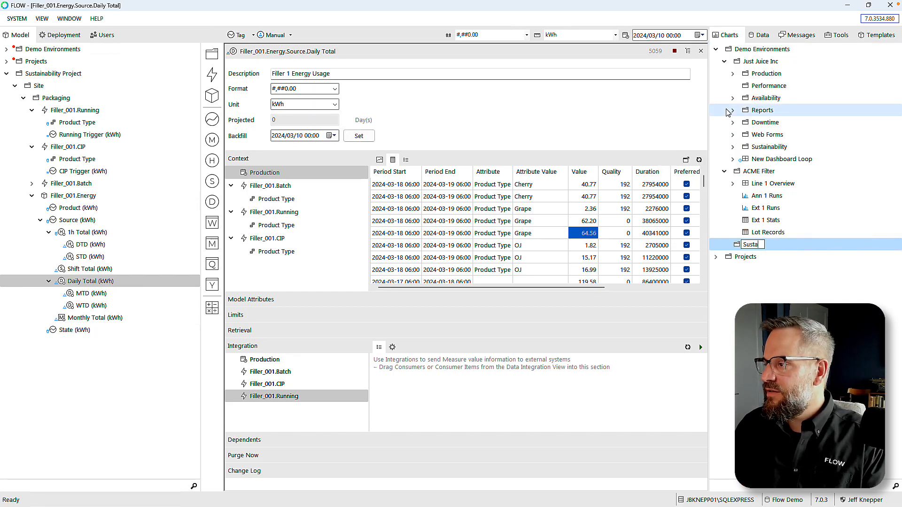
pyautogui.write('inability')
pyautogui.press('Return')
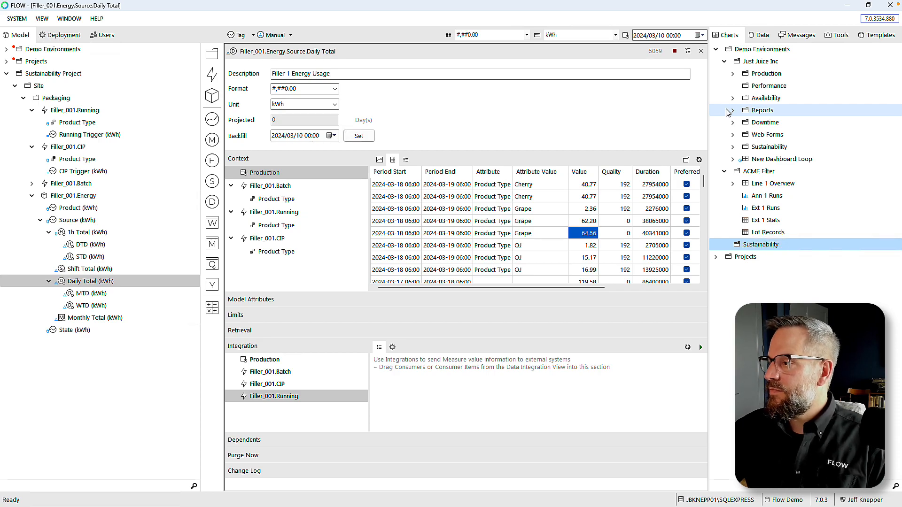
# - Create a daily time-based table named "Energy by Product - Daily" in the new Sustainability chart folder
pyautogui.click(756, 245)
pyautogui.rightClick(757, 245)
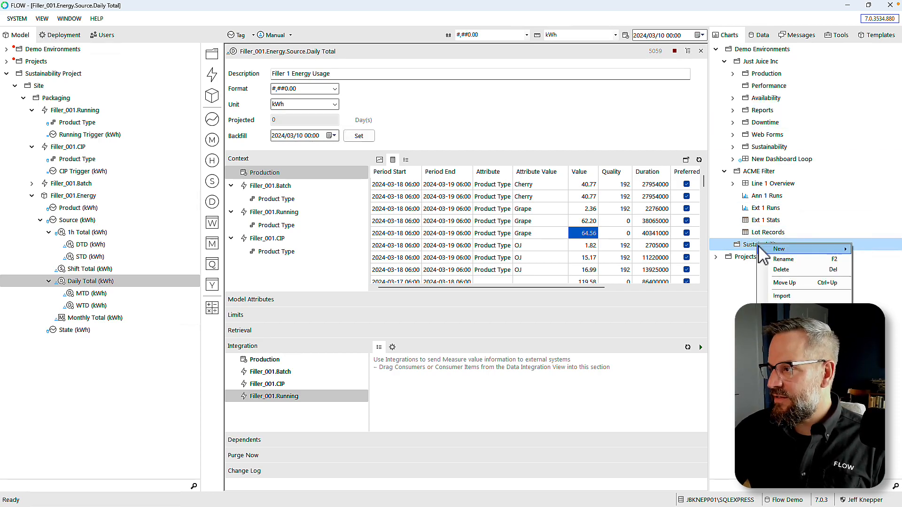
pyautogui.moveTo(787, 250)
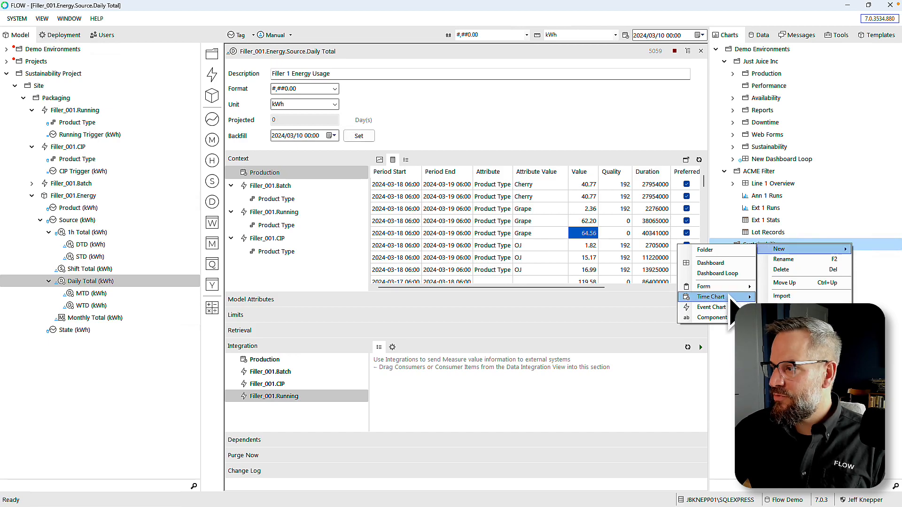
pyautogui.moveTo(717, 301)
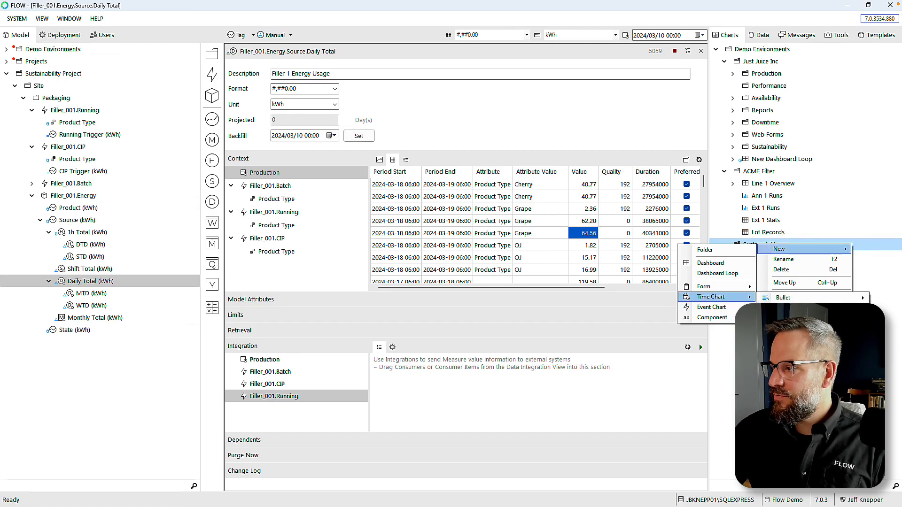
pyautogui.moveTo(789, 390)
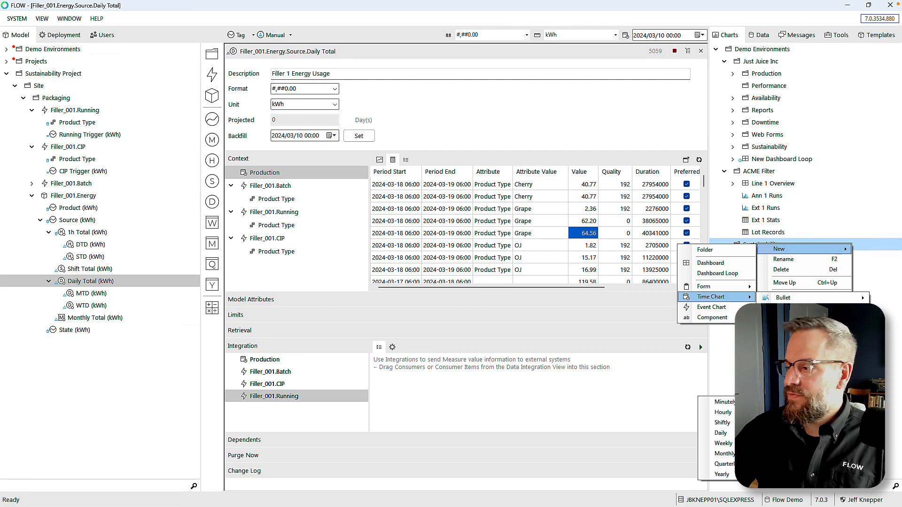
pyautogui.click(715, 433)
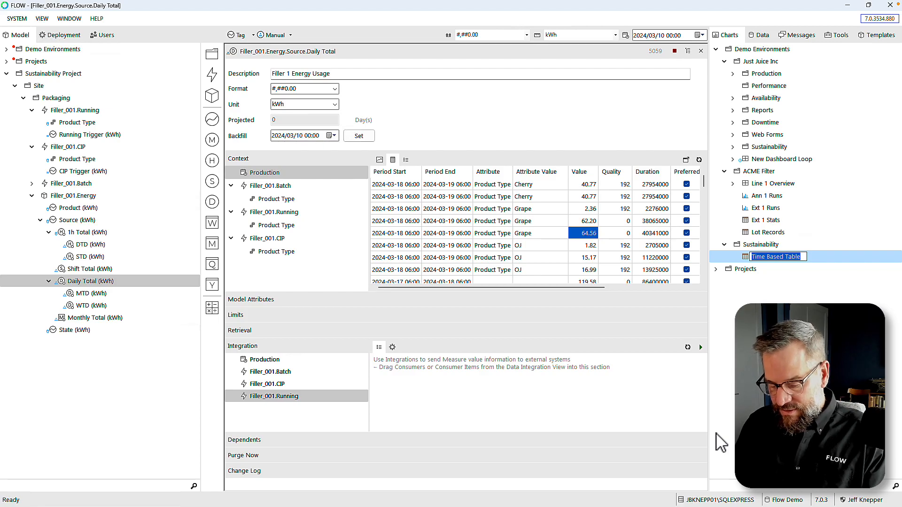
pyautogui.write('Energy by Product - Daily')
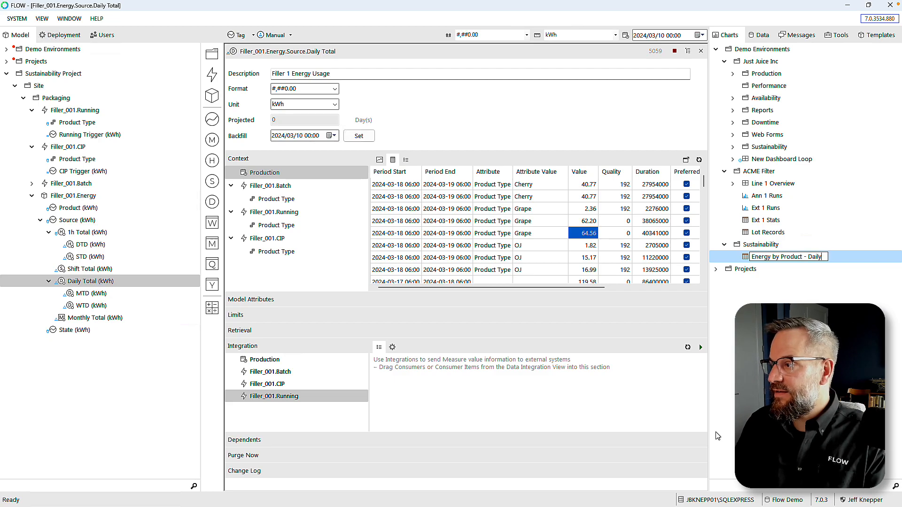
pyautogui.press('Return')
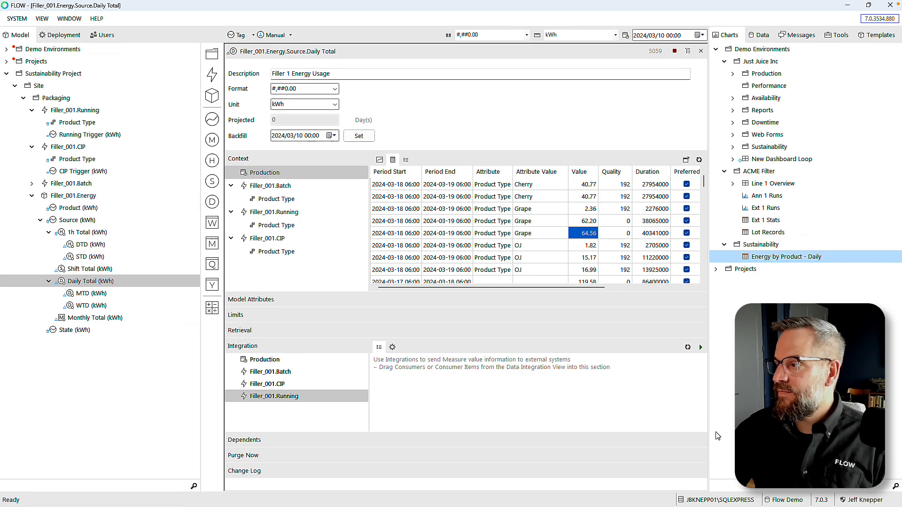
# - Set the Energy by Product - Daily table's period to Start of Interval to Current Value with 7 period start intervals
pyautogui.click(746, 257)
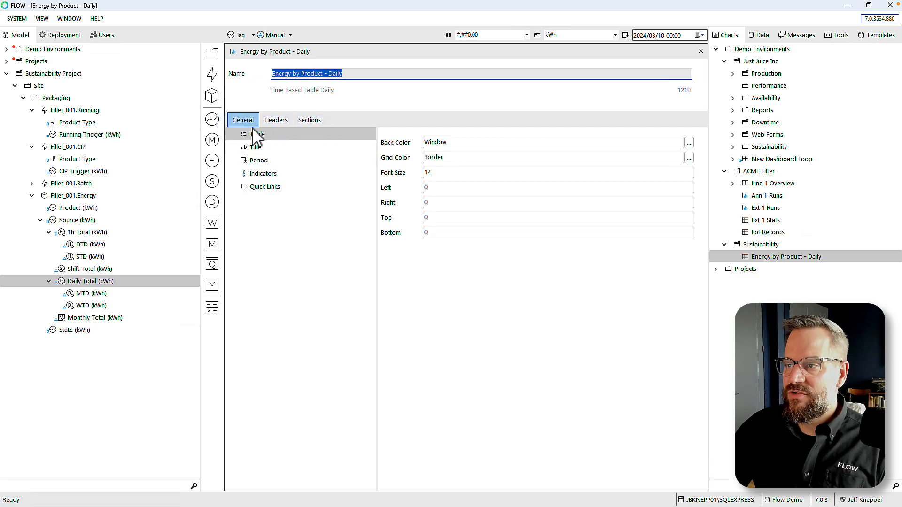
pyautogui.click(259, 162)
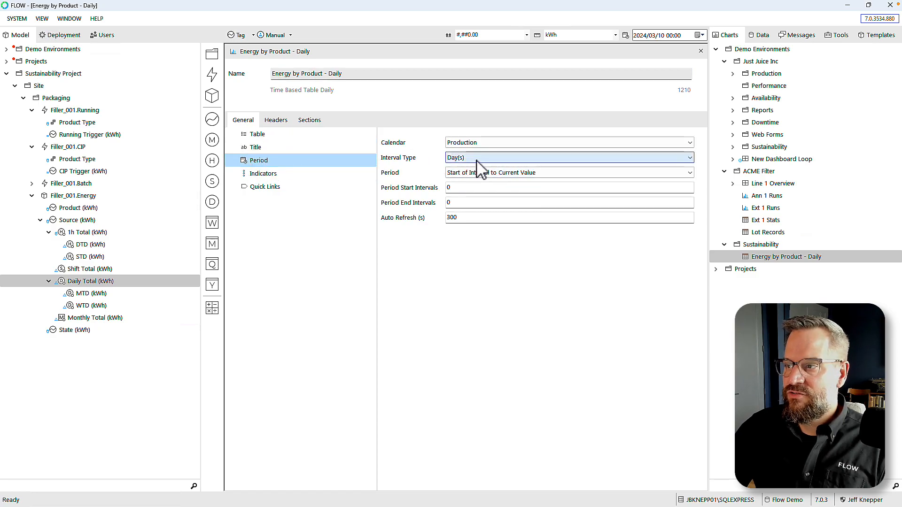
pyautogui.click(422, 190)
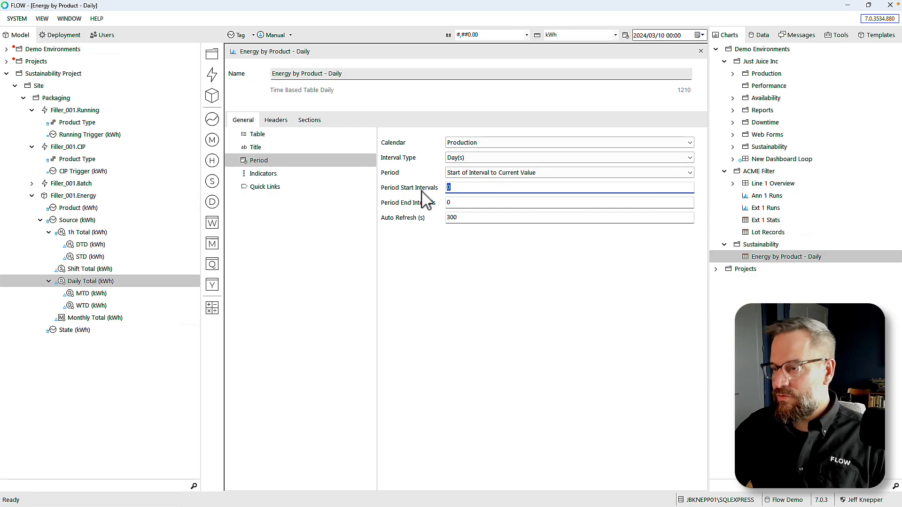
pyautogui.write('7')
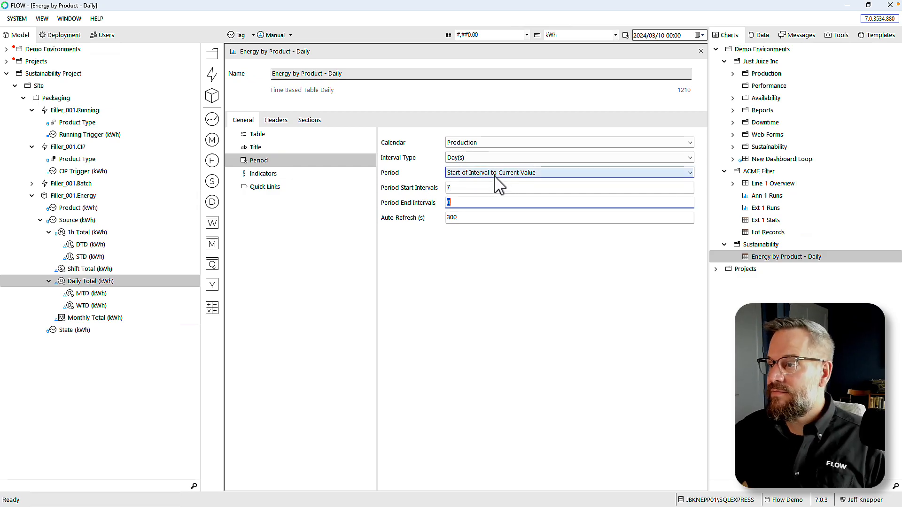
pyautogui.click(484, 173)
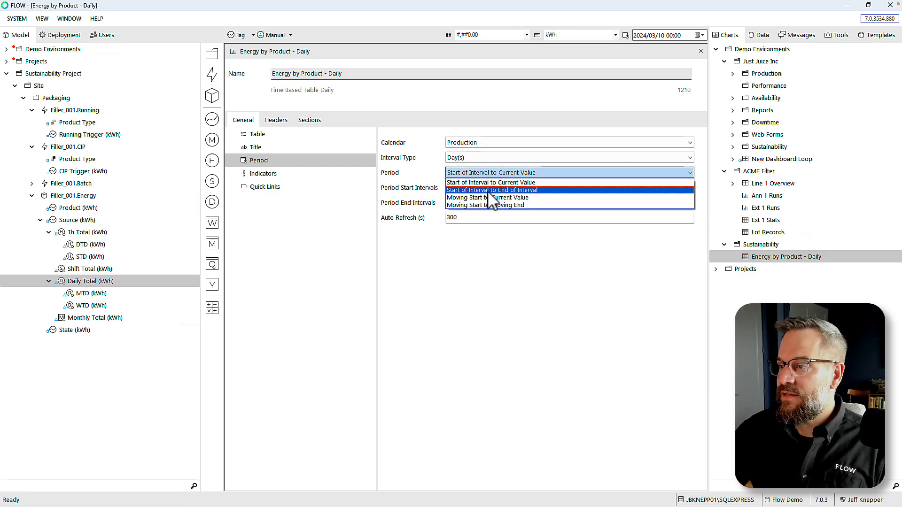
pyautogui.click(487, 184)
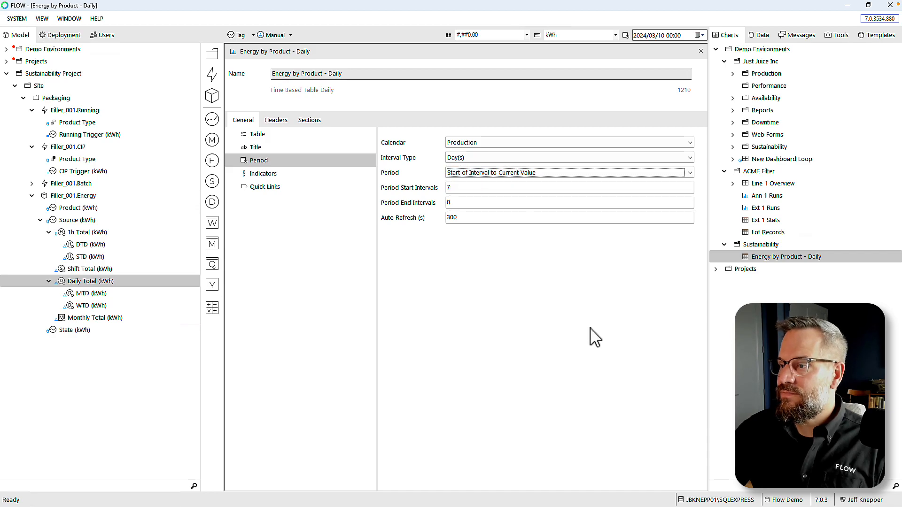
# - Review the table's row header components and delete the Limit header
pyautogui.click(281, 124)
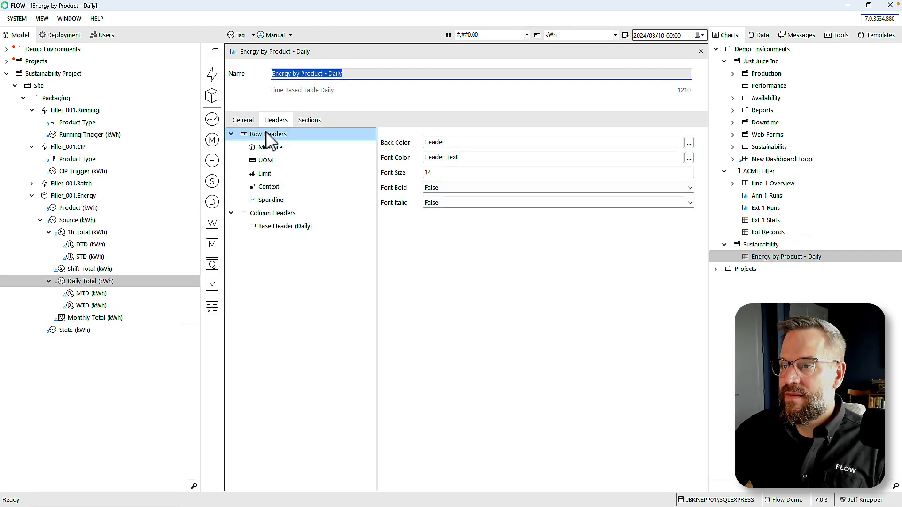
pyautogui.click(267, 134)
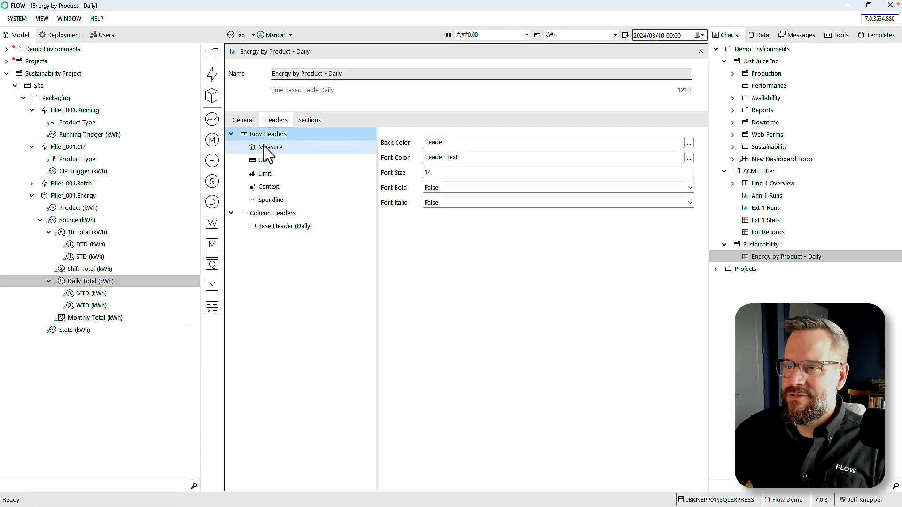
pyautogui.click(265, 159)
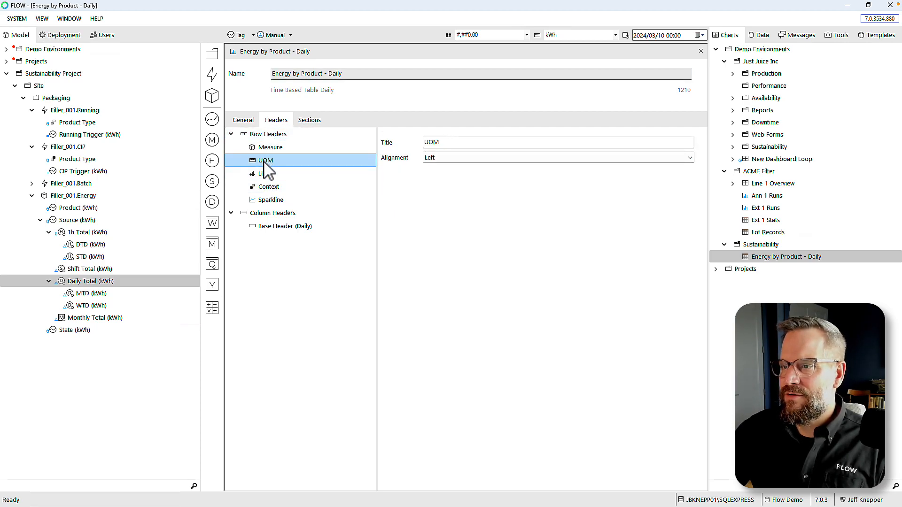
pyautogui.click(264, 149)
pyautogui.click(261, 173)
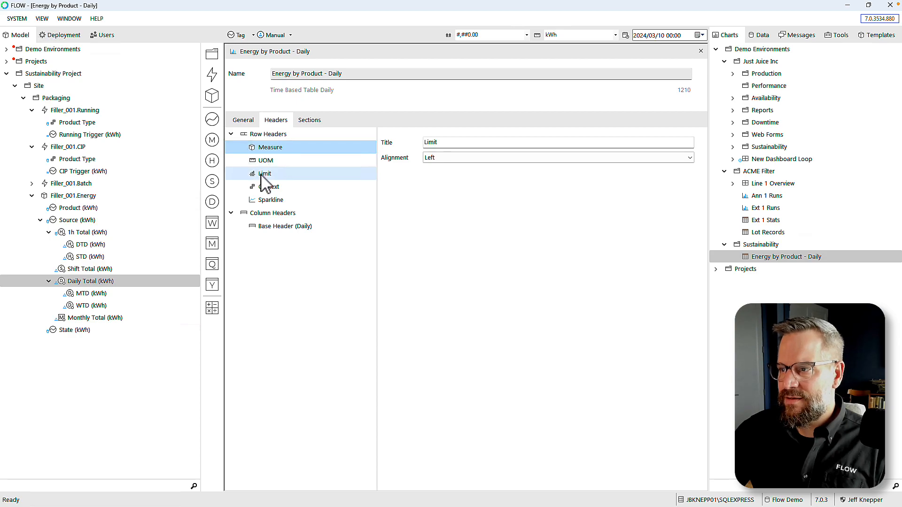
pyautogui.rightClick(260, 176)
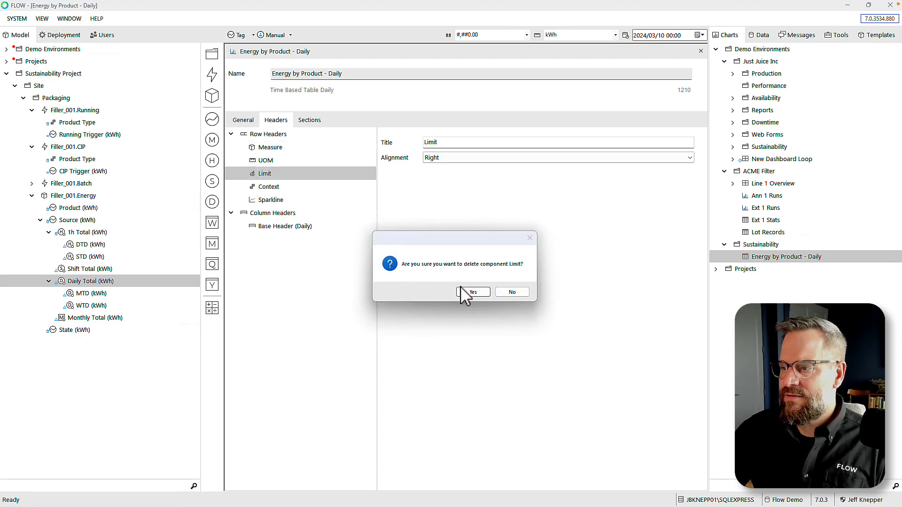
pyautogui.click(460, 290)
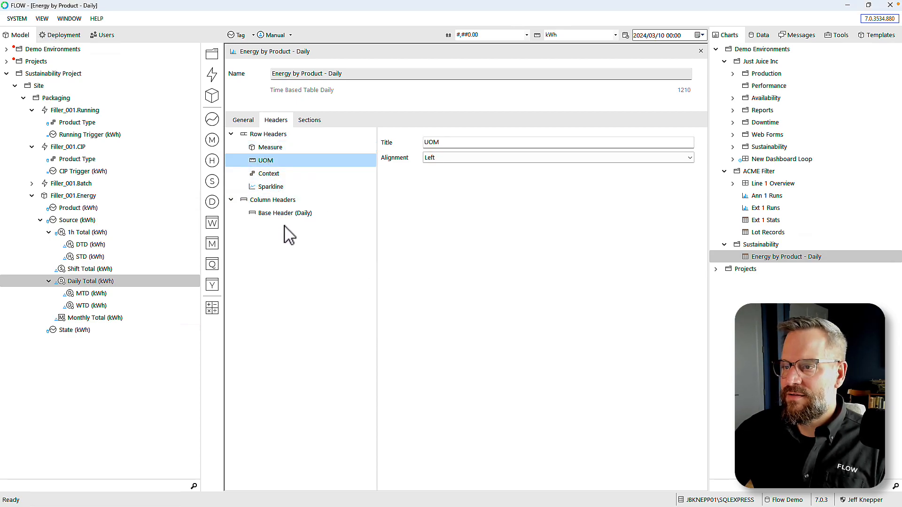
# - Add the Filler_001.Energy.Source Daily Total measure to the table's sections
pyautogui.click(311, 120)
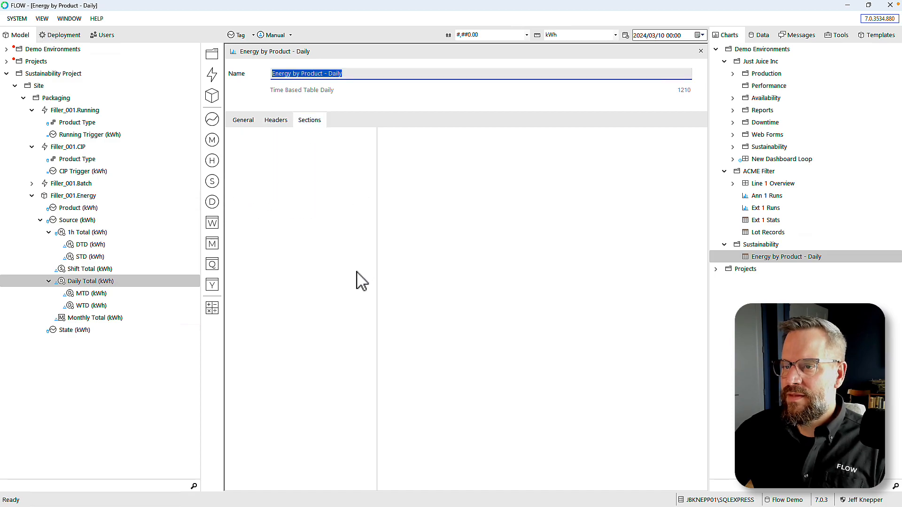
pyautogui.click(71, 282)
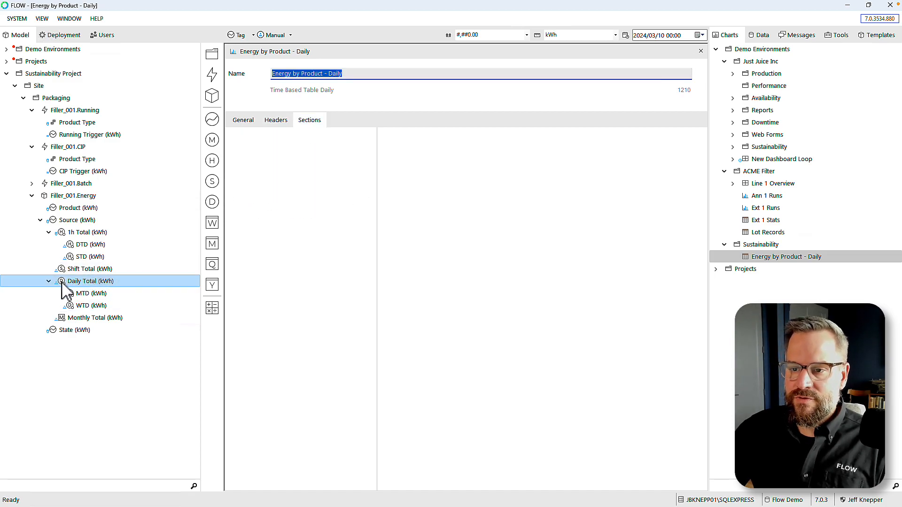
pyautogui.moveTo(63, 283); pyautogui.dragTo(277, 183)
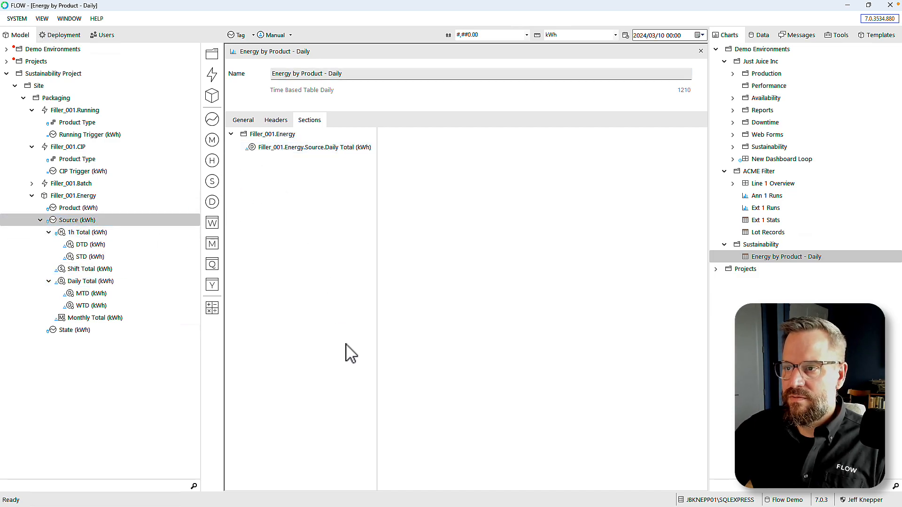
# - Shorten the title of the table's Filler_001.Energy section to "Filler_001"
pyautogui.click(275, 137)
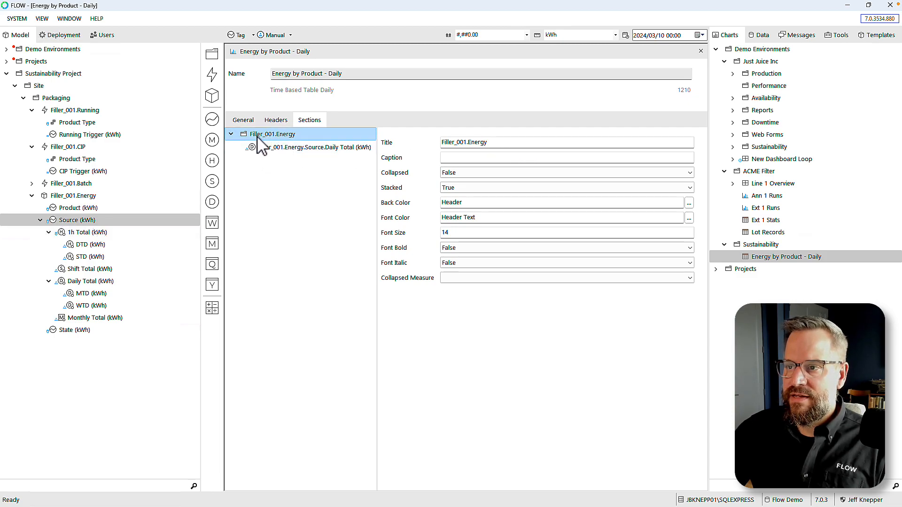
pyautogui.click(63, 221)
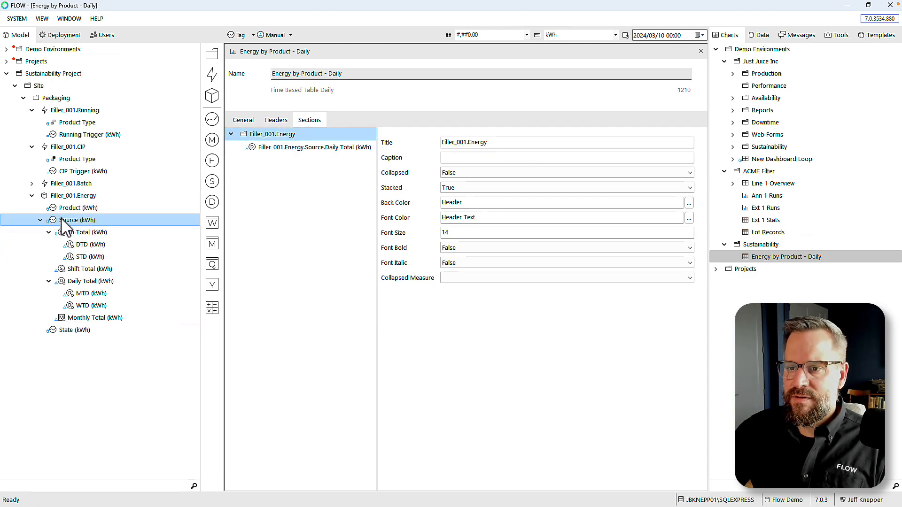
pyautogui.click(293, 157)
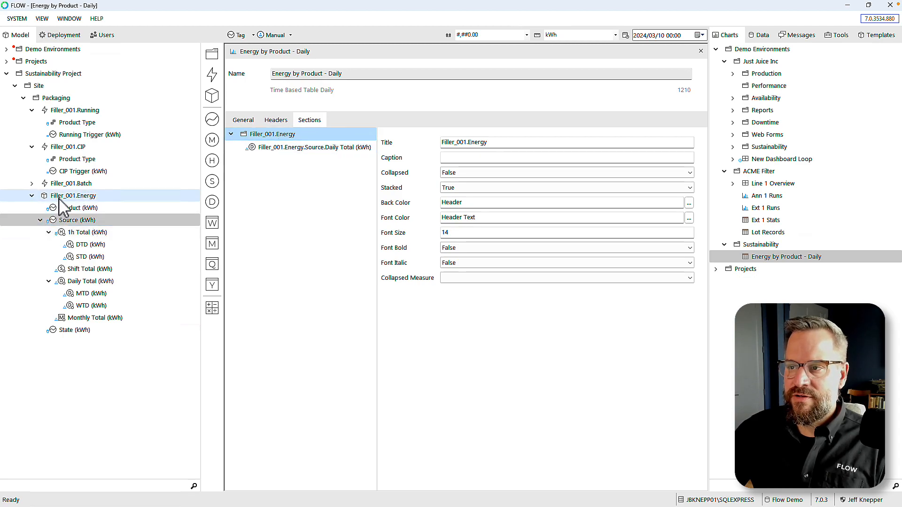
pyautogui.click(297, 149)
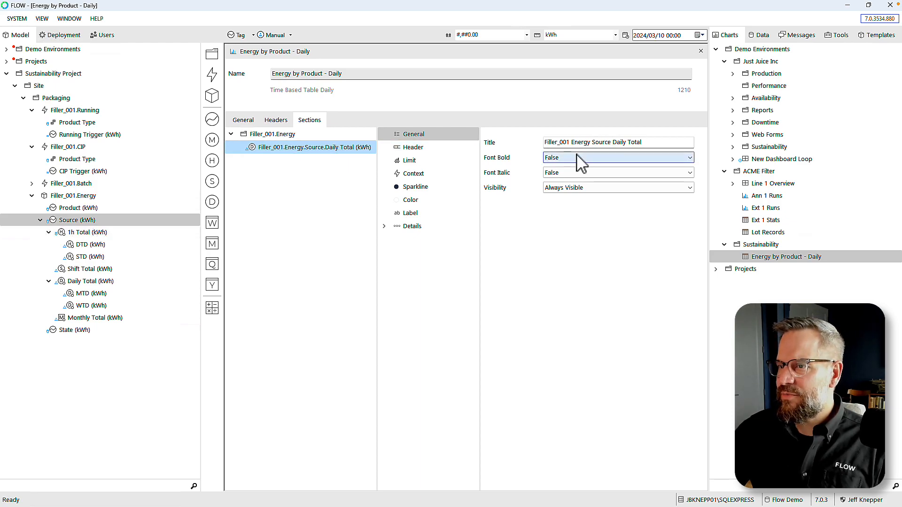
pyautogui.click(270, 135)
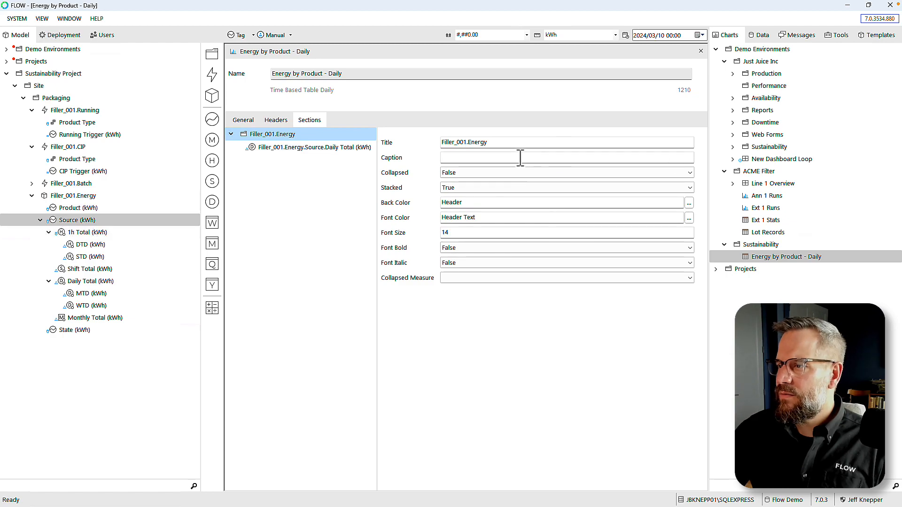
pyautogui.moveTo(467, 144); pyautogui.dragTo(525, 145)
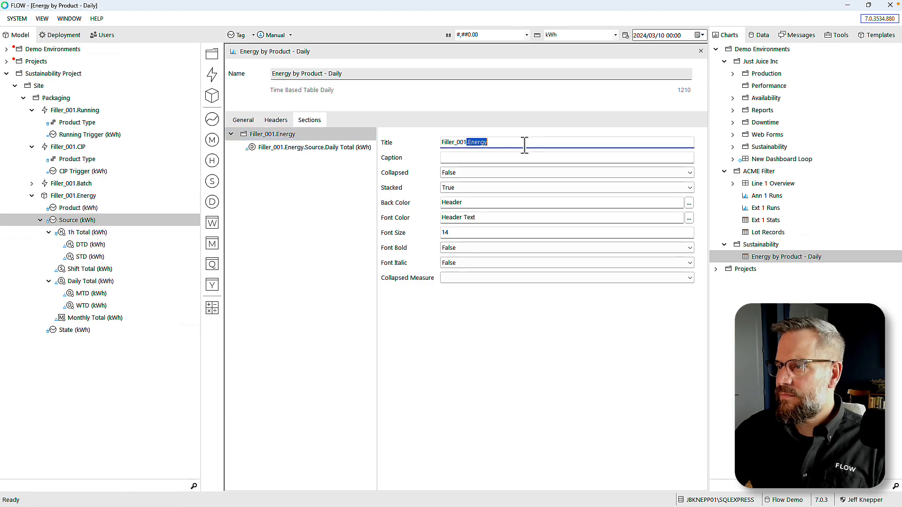
pyautogui.press('Tab')
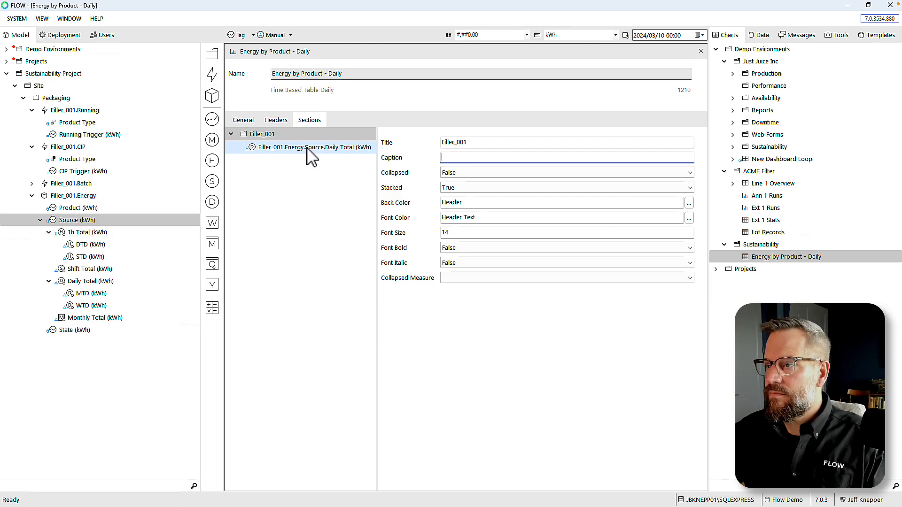
# - Retitle the section's Daily Total measure as "Energy Used Daily"
pyautogui.click(307, 147)
pyautogui.click(591, 145)
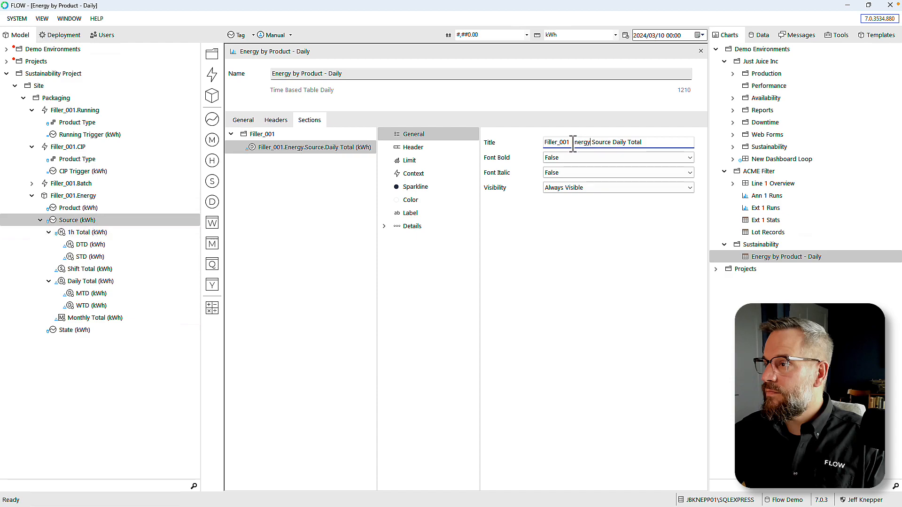
pyautogui.moveTo(573, 145); pyautogui.dragTo(505, 146)
pyautogui.press('BackSpace')
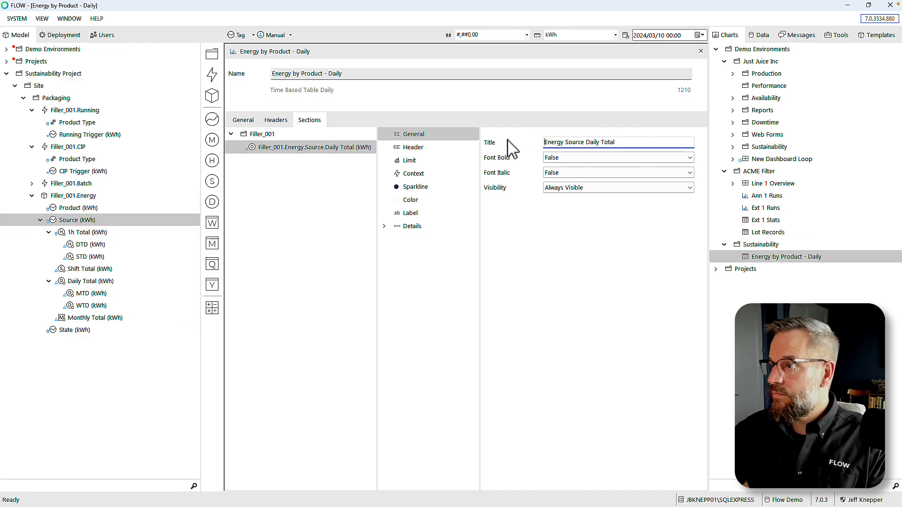
pyautogui.moveTo(565, 143); pyautogui.dragTo(664, 142)
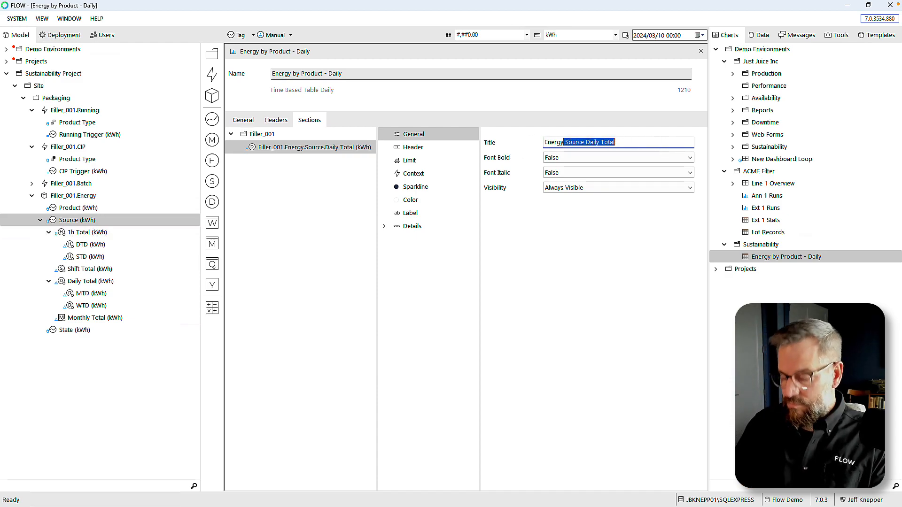
pyautogui.write('Used D')
pyautogui.press('Tab')
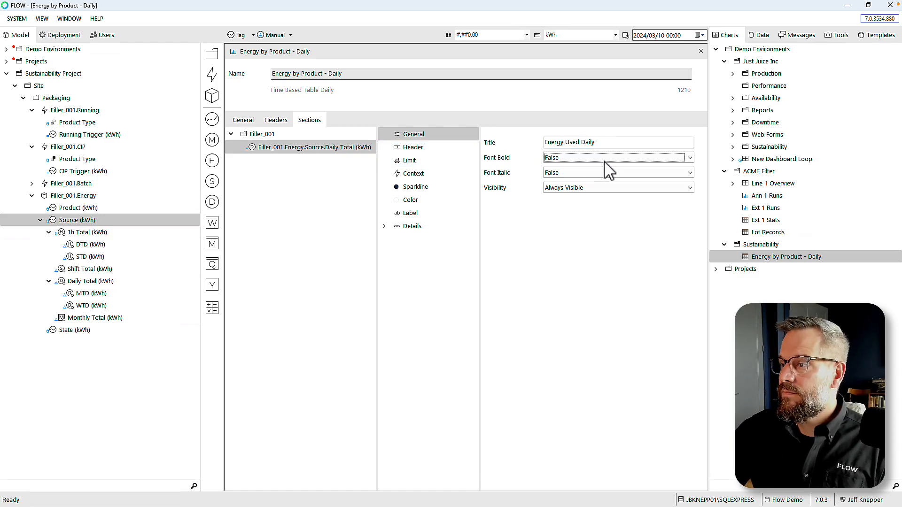
# - Set the Energy Used Daily measure's context attribute to Filler_001.Running Product Type
pyautogui.click(423, 174)
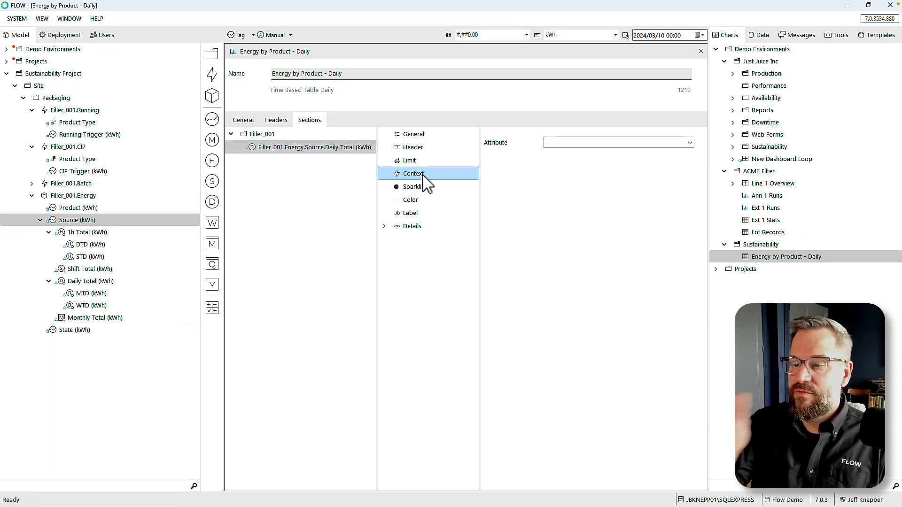
pyautogui.click(570, 155)
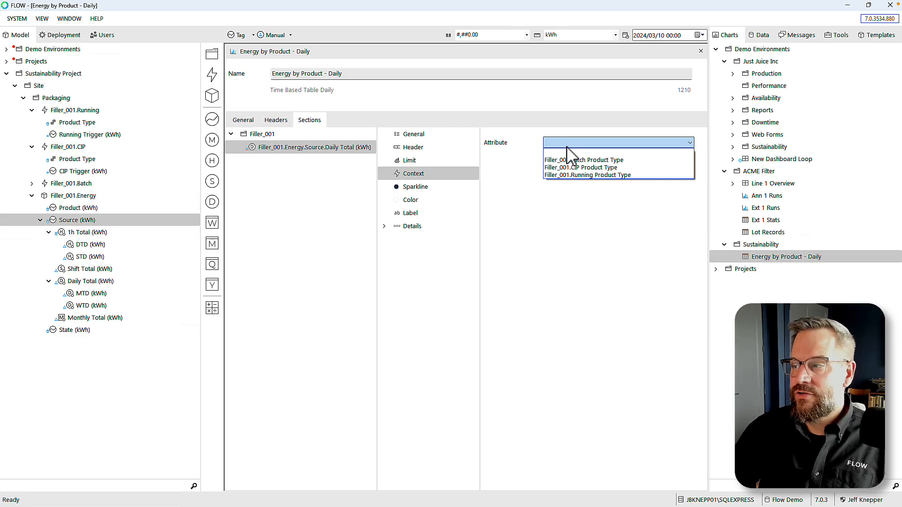
pyautogui.click(582, 176)
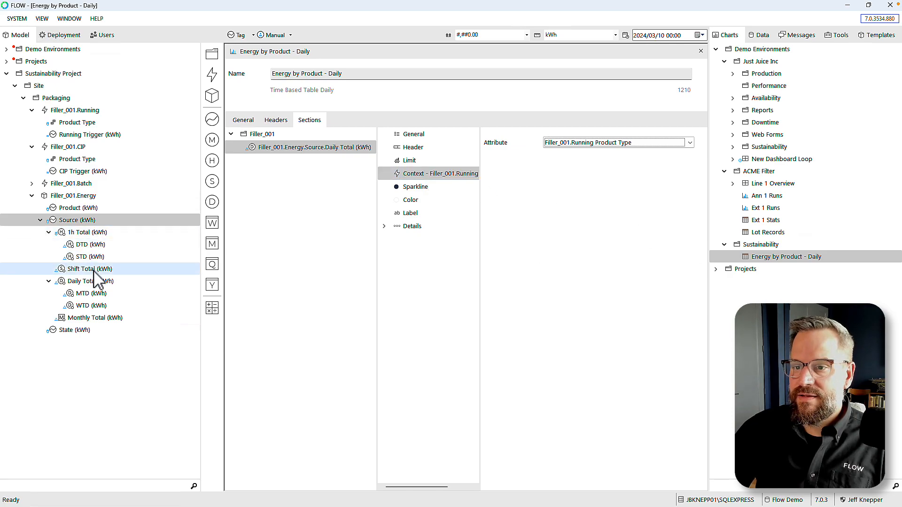
# - Add a second Energy Source Daily Total measure to the Filler_001 section and title it "Energy - Setup and Run"
pyautogui.moveTo(61, 282); pyautogui.dragTo(256, 150)
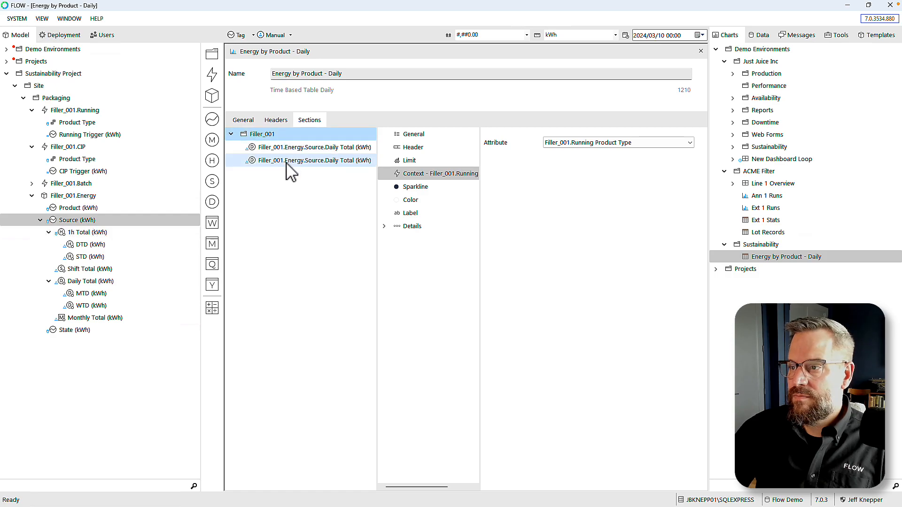
pyautogui.click(423, 135)
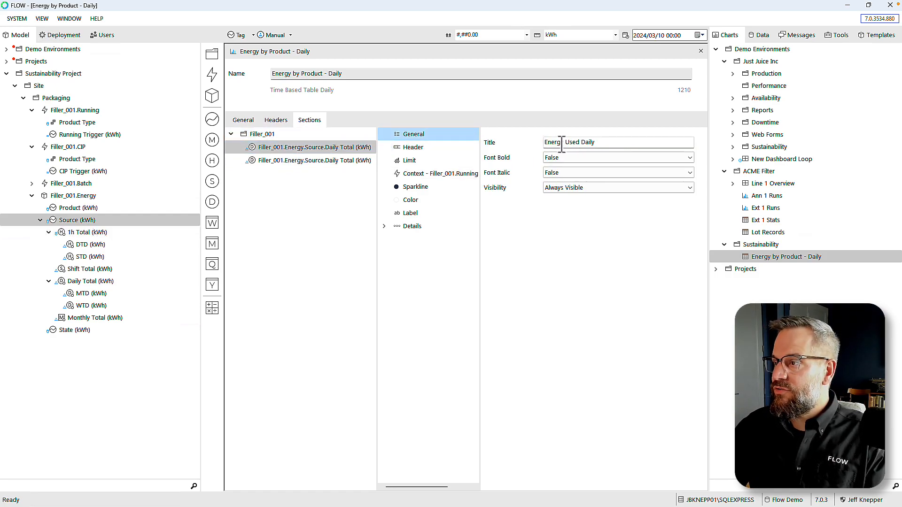
pyautogui.click(310, 160)
pyautogui.moveTo(573, 146); pyautogui.dragTo(477, 141)
pyautogui.press('BackSpace')
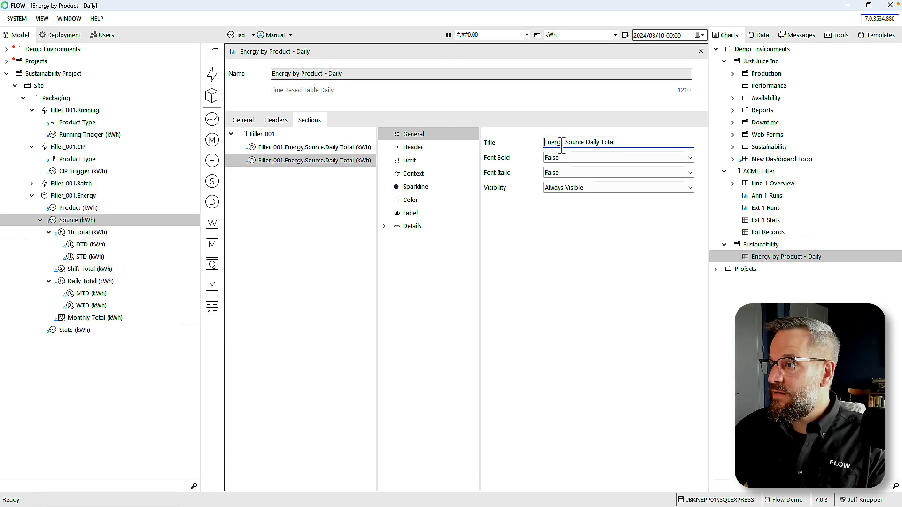
pyautogui.moveTo(564, 143); pyautogui.dragTo(649, 144)
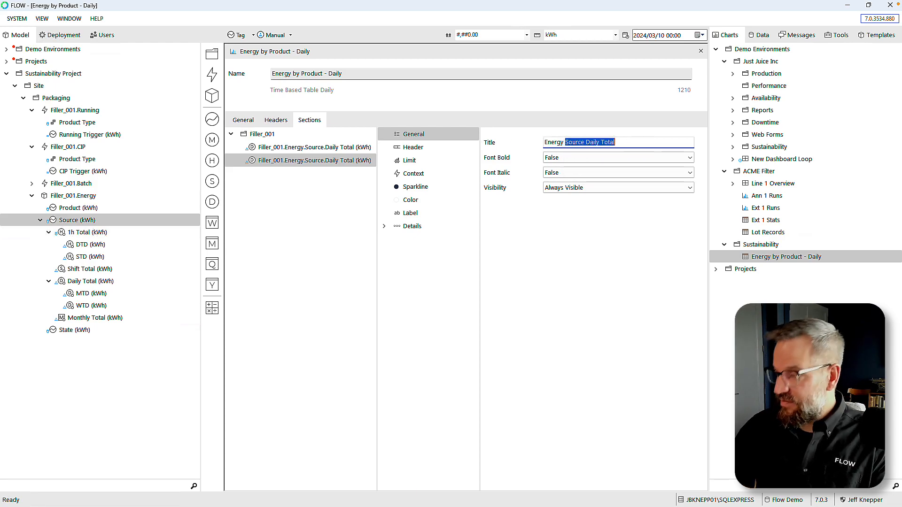
pyautogui.write('- Setup and Run')
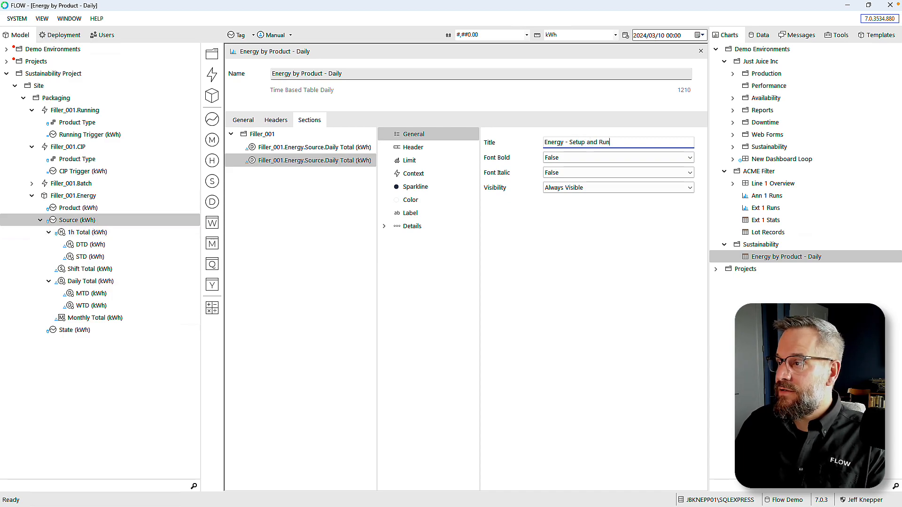
pyautogui.press('Tab')
# - Set the Energy - Setup and Run measure's context attribute to Filler_001.Running Product Type
pyautogui.click(463, 175)
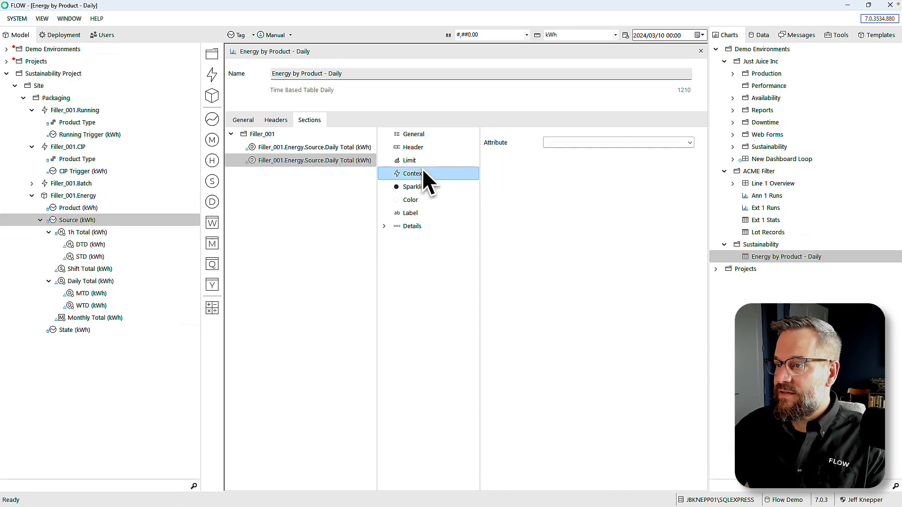
pyautogui.click(620, 142)
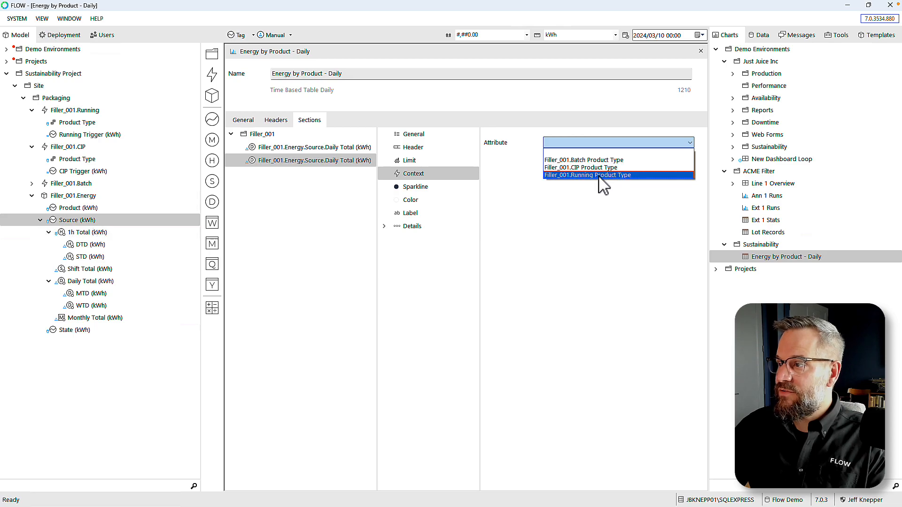
pyautogui.click(599, 176)
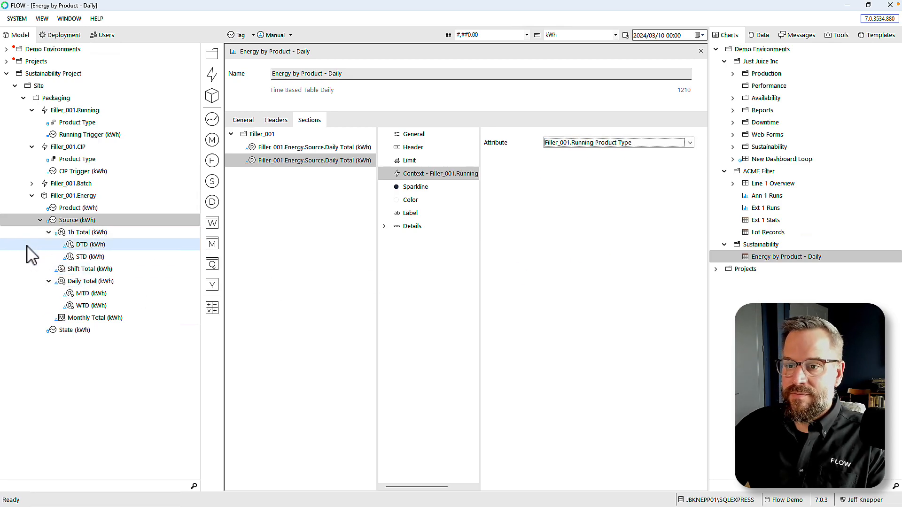
# - Add a third Energy Source Daily Total measure to the Filler_001 section and title it "Energy - CIP"
pyautogui.moveTo(60, 282); pyautogui.dragTo(263, 150)
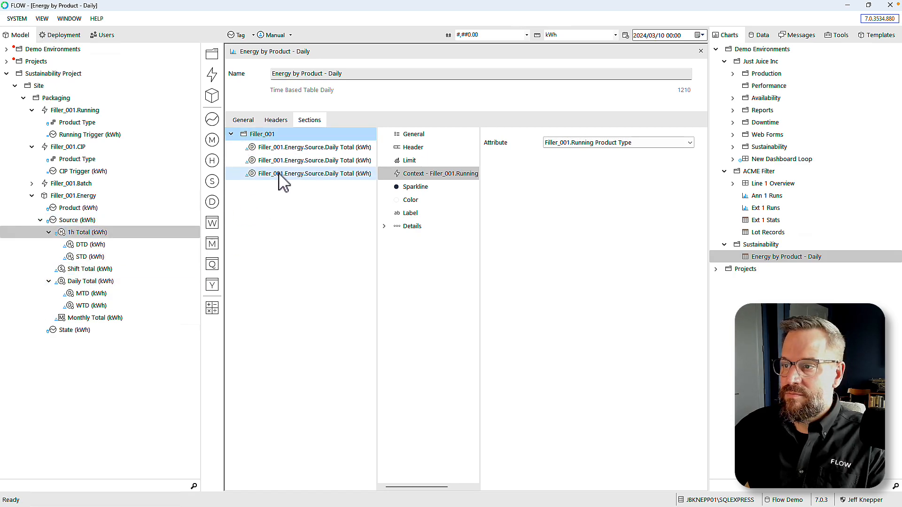
pyautogui.click(432, 134)
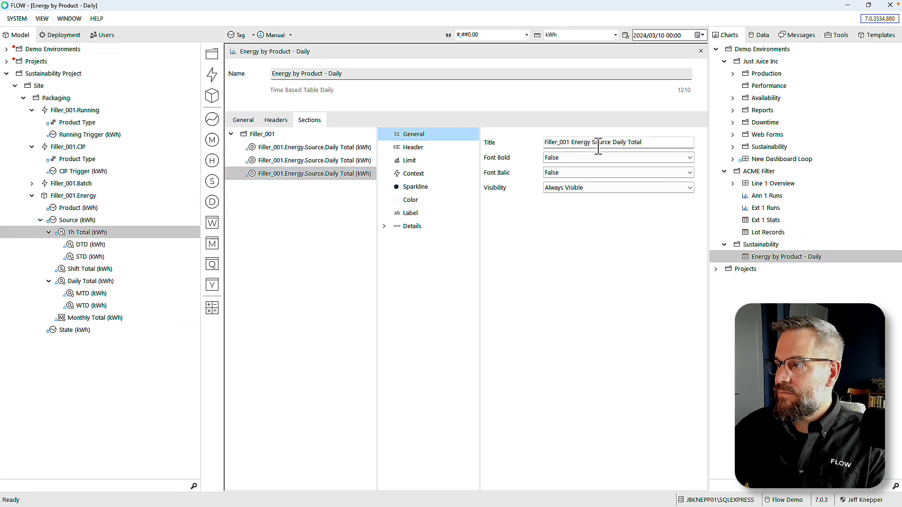
pyautogui.click(573, 142)
pyautogui.hotkey('shift', 'Home')
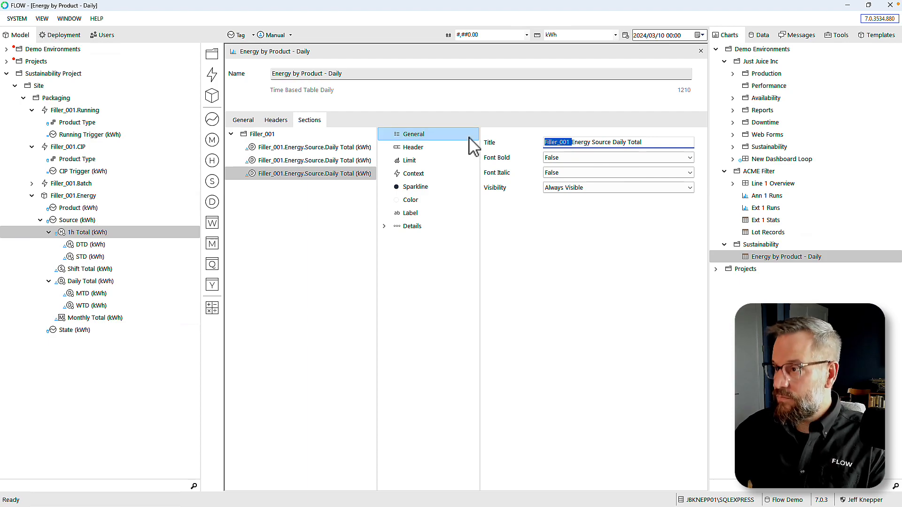
pyautogui.press('BackSpace')
pyautogui.moveTo(564, 142); pyautogui.dragTo(696, 153)
pyautogui.write('- CIP')
pyautogui.press('Tab')
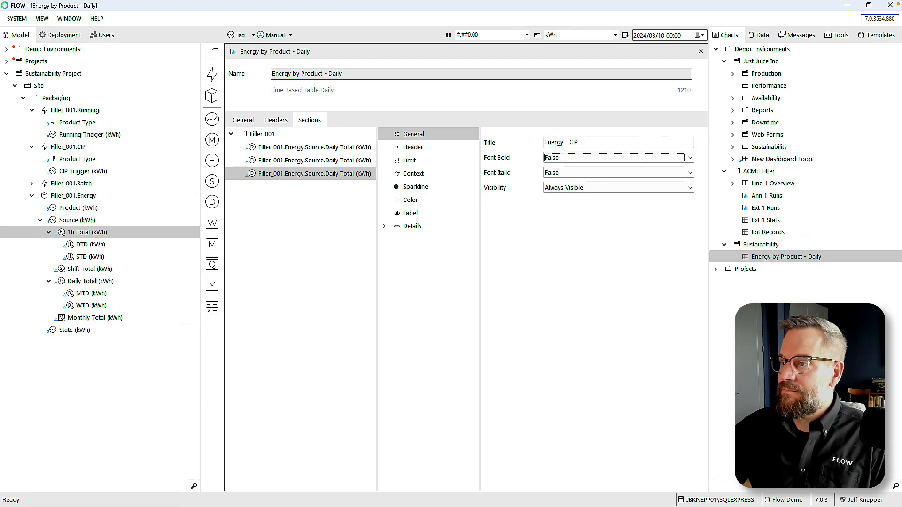
# - Set the Energy - CIP measure's context attribute to Filler_001.CIP Product Type and recheck the section's measures
pyautogui.click(409, 173)
pyautogui.click(603, 143)
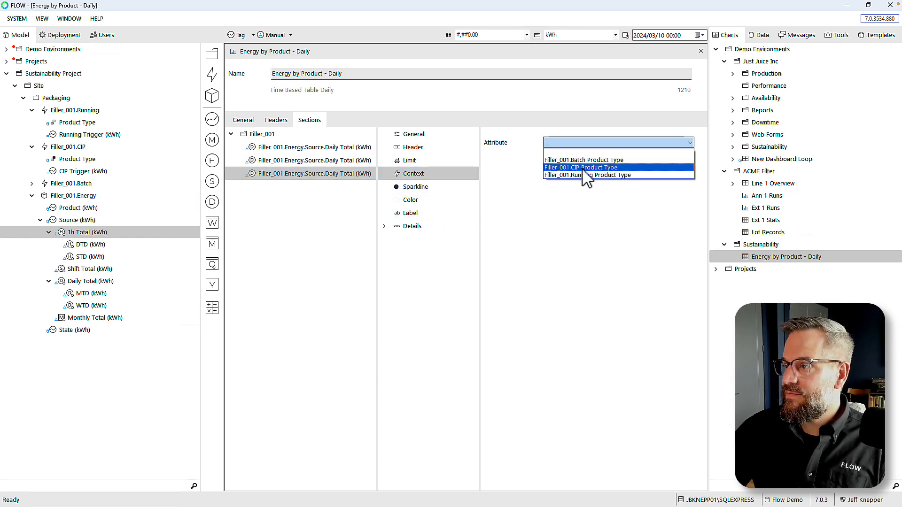
pyautogui.click(584, 168)
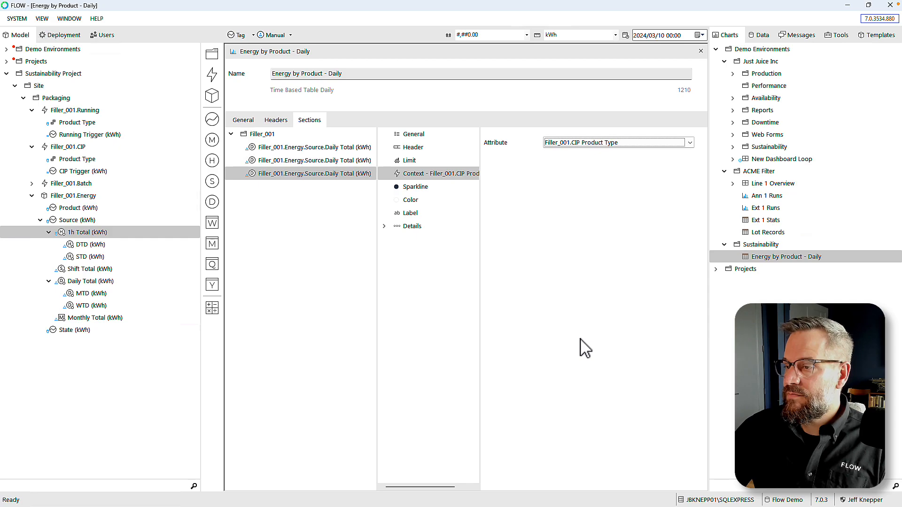
pyautogui.click(283, 174)
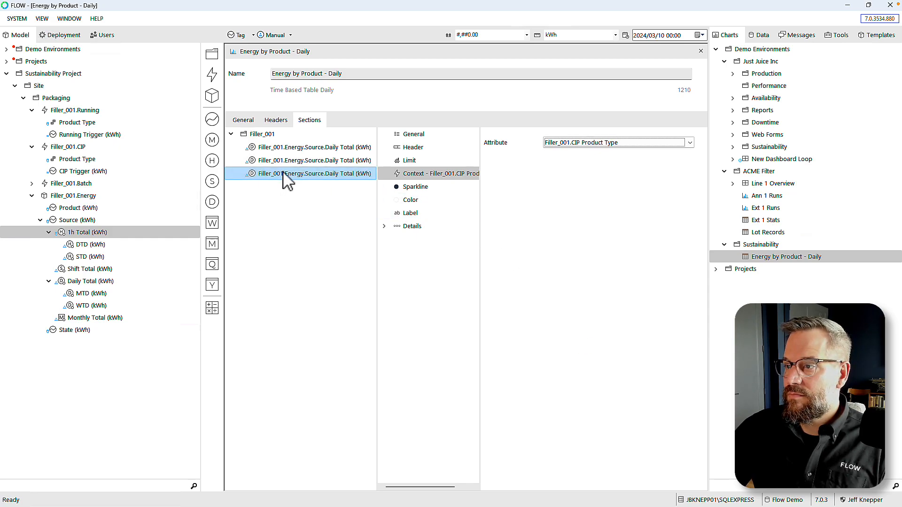
pyautogui.click(298, 161)
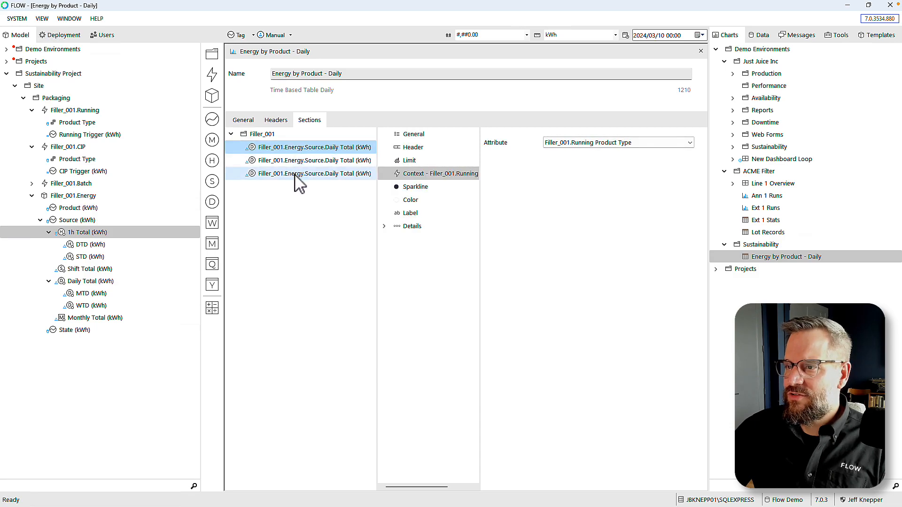
# - Open the Energy by Product - Daily chart in the web browser and examine its energy values per product
pyautogui.click(766, 257)
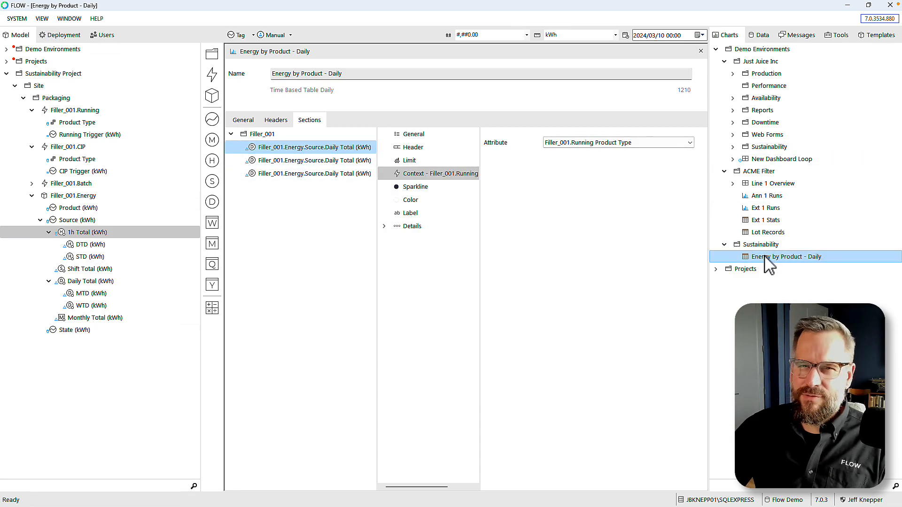
pyautogui.rightClick(757, 256)
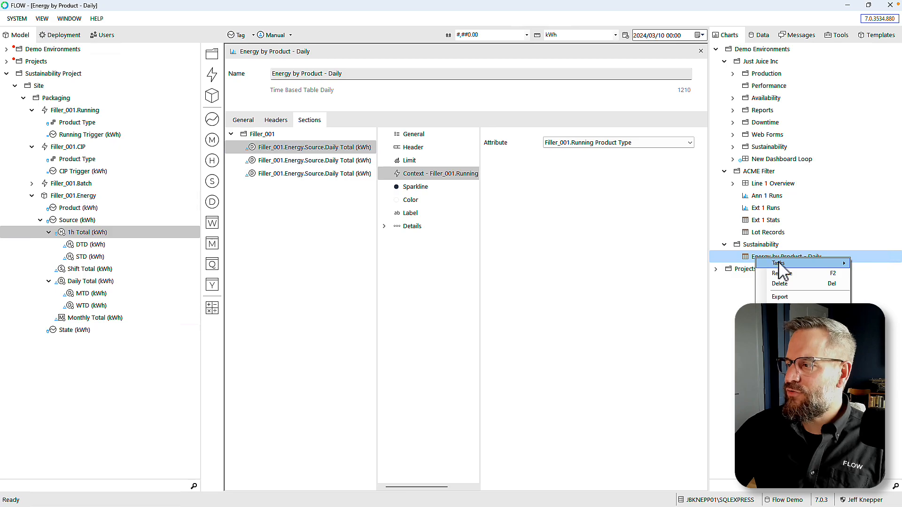
pyautogui.moveTo(780, 265)
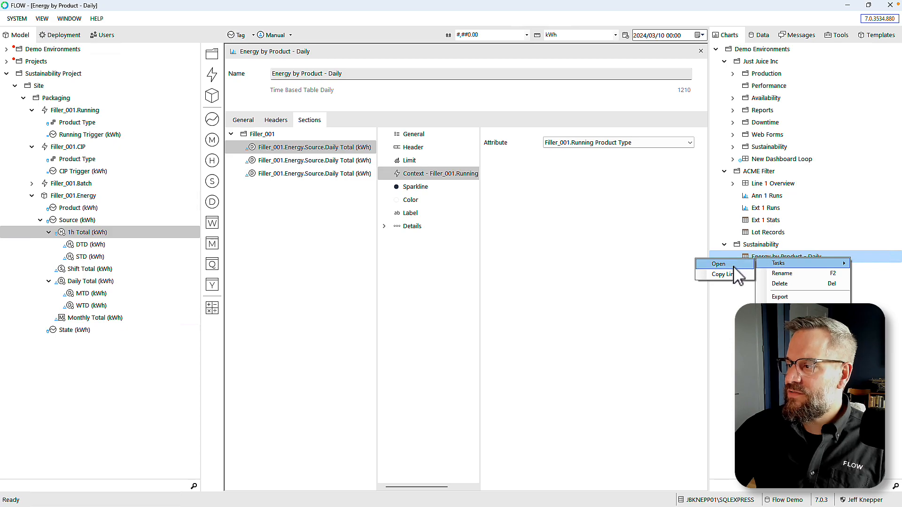
pyautogui.click(719, 264)
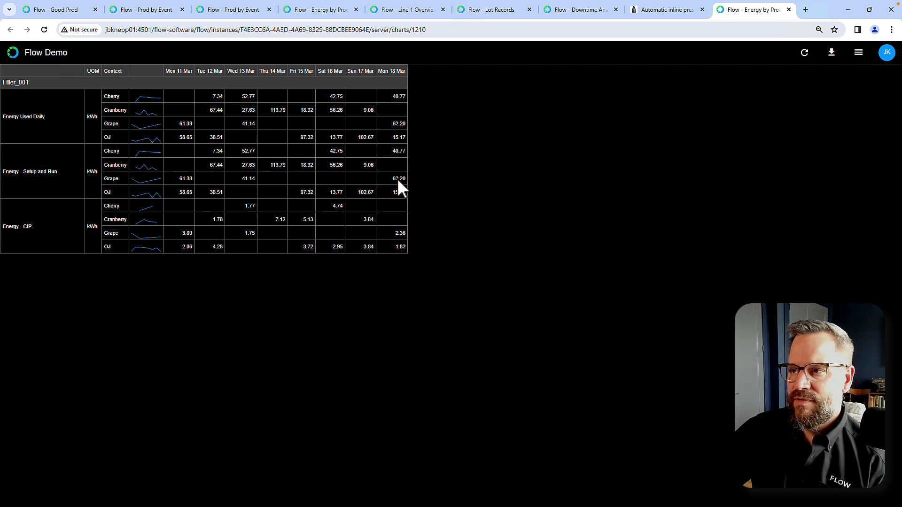
pyautogui.moveTo(587, 501)
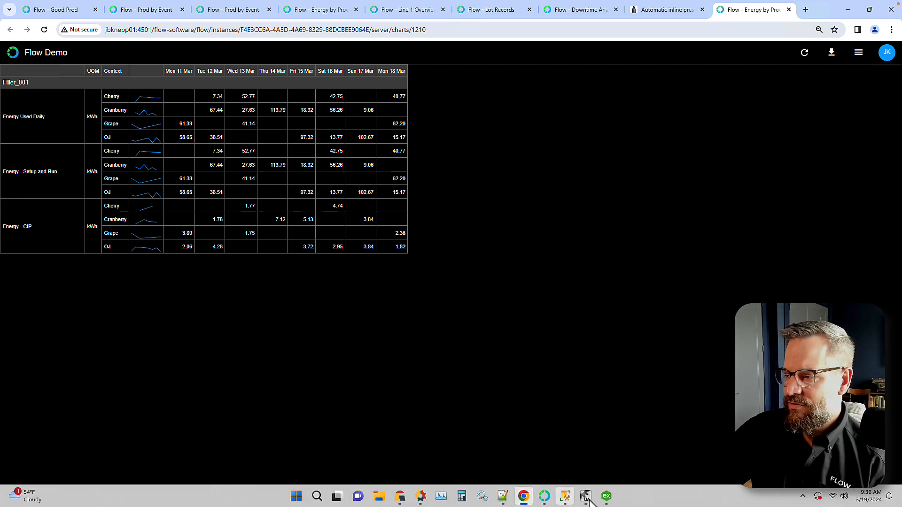
# - Switch to FLOW, add another Energy Source Daily Total measure to the chart's Filler_001 section and title it "Total"
pyautogui.click(544, 496)
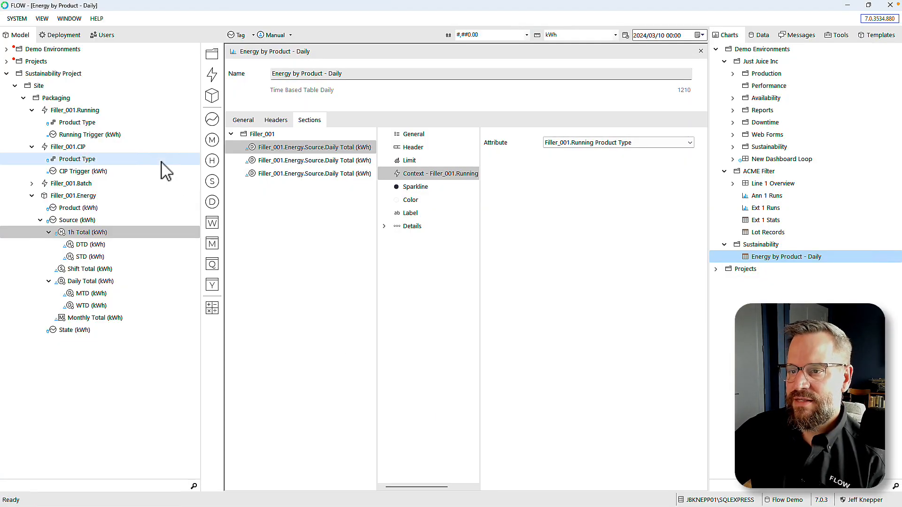
pyautogui.click(66, 237)
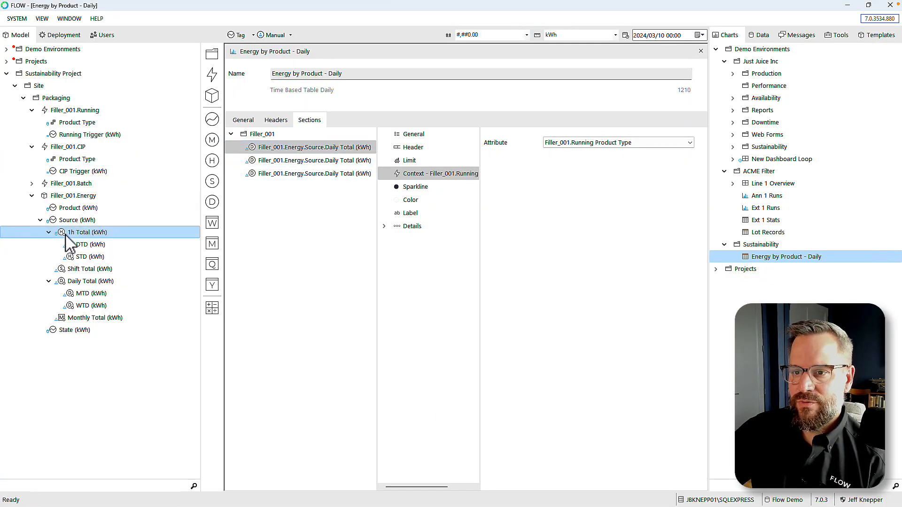
pyautogui.click(61, 284)
pyautogui.moveTo(62, 284); pyautogui.dragTo(269, 138)
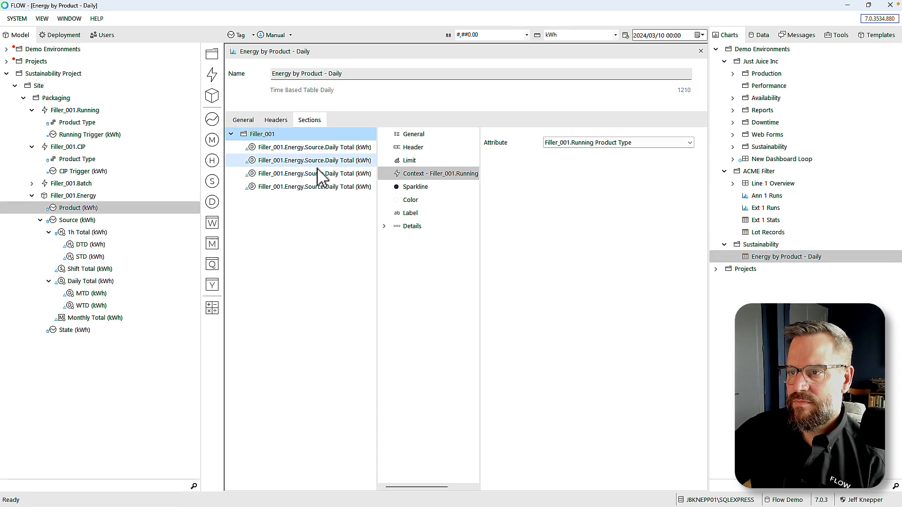
pyautogui.click(289, 188)
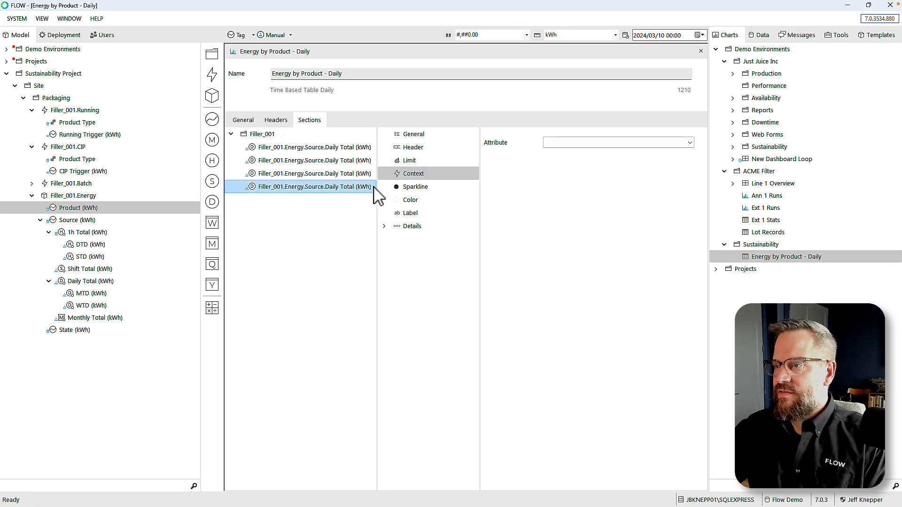
pyautogui.click(410, 136)
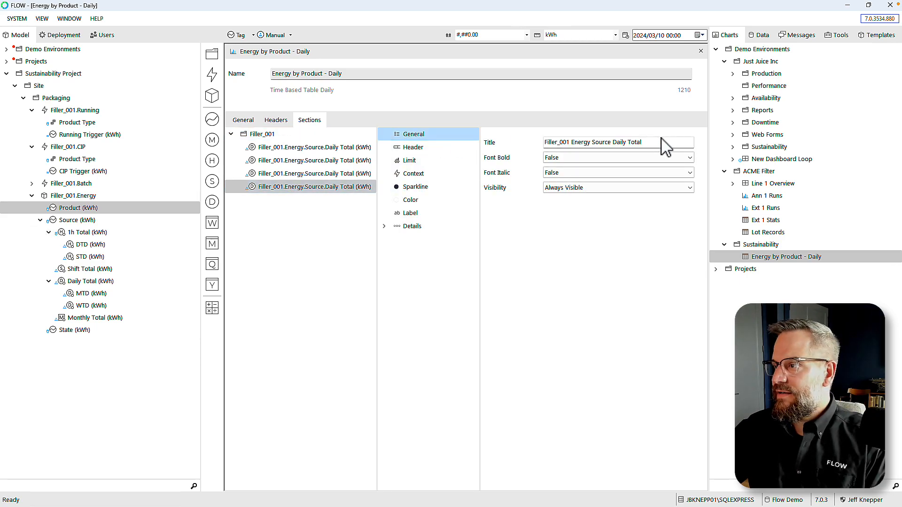
pyautogui.moveTo(660, 142); pyautogui.dragTo(486, 144)
pyautogui.write('Total')
pyautogui.press('Tab')
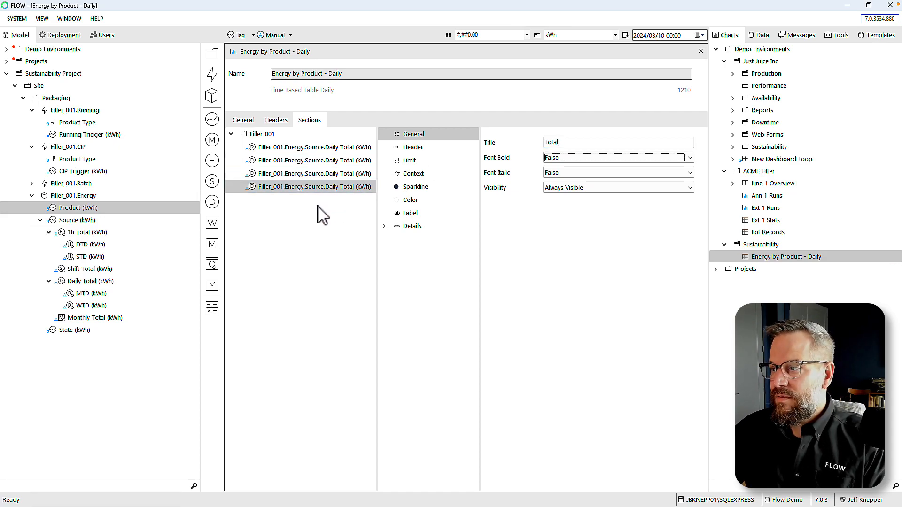
# - Move the Total measure up to the first position in the Filler_001 section
pyautogui.rightClick(312, 187)
pyautogui.click(337, 192)
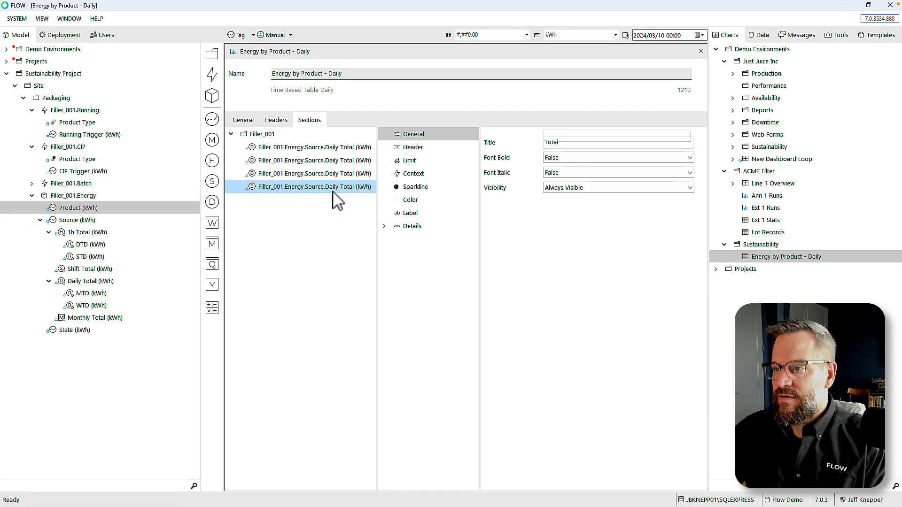
pyautogui.rightClick(312, 180)
pyautogui.click(338, 184)
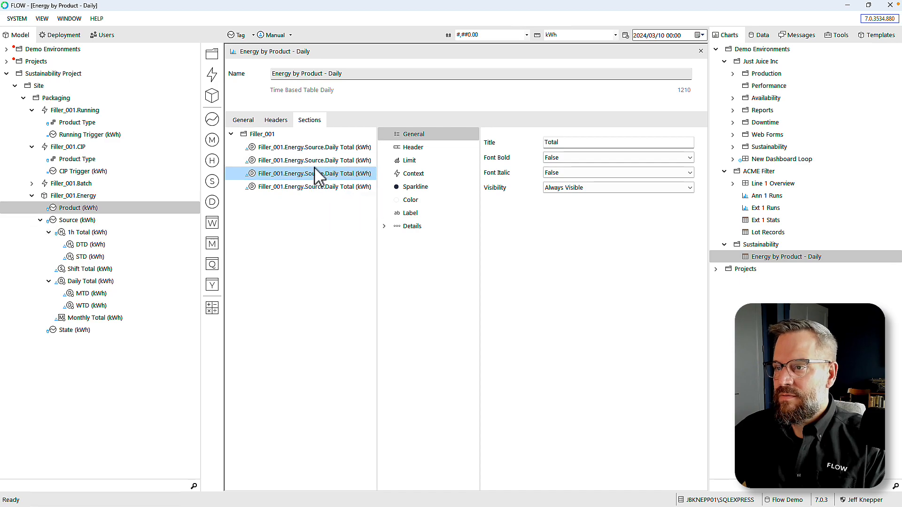
pyautogui.rightClick(311, 161)
pyautogui.click(336, 165)
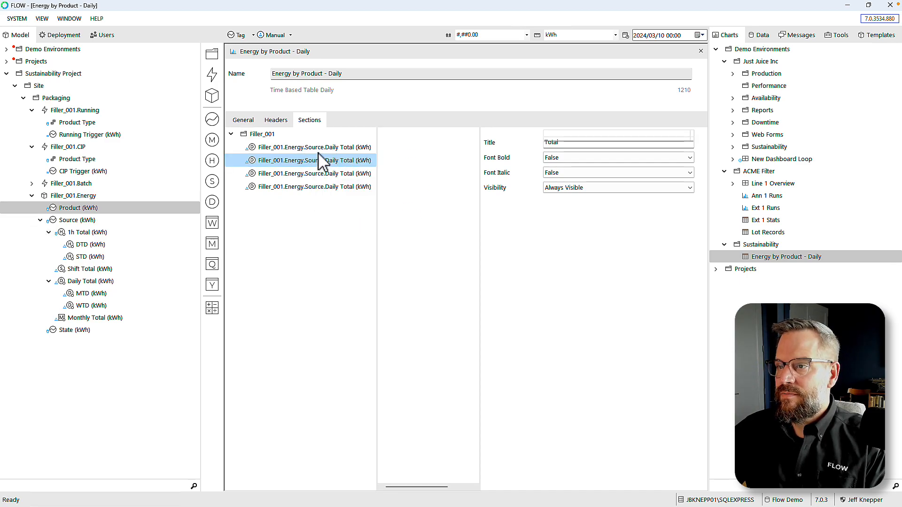
# - Set the Total measure's Font Bold to True and reload the chart in the web browser
pyautogui.click(576, 158)
pyautogui.click(566, 166)
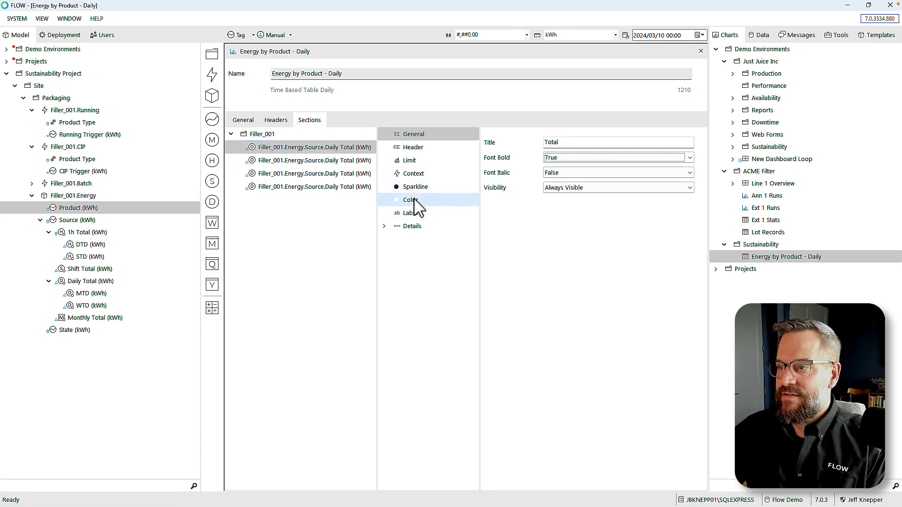
pyautogui.moveTo(608, 500)
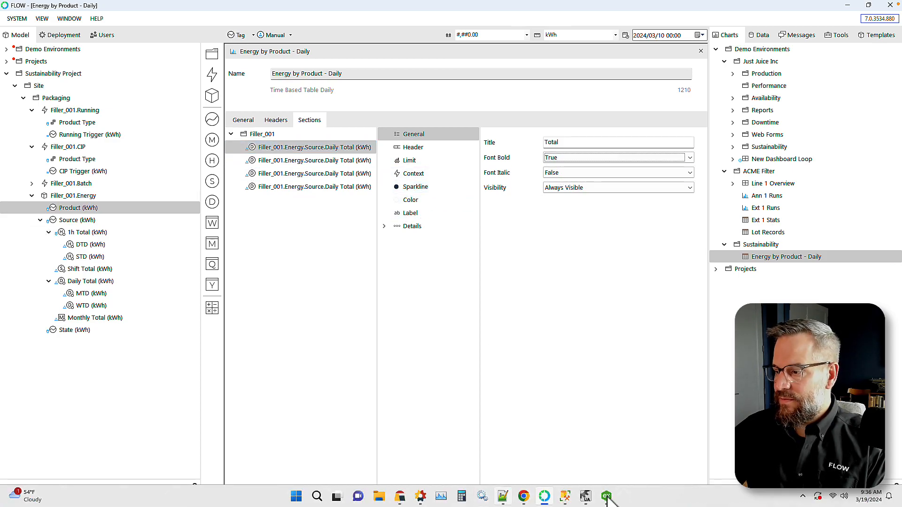
pyautogui.click(523, 496)
pyautogui.click(44, 29)
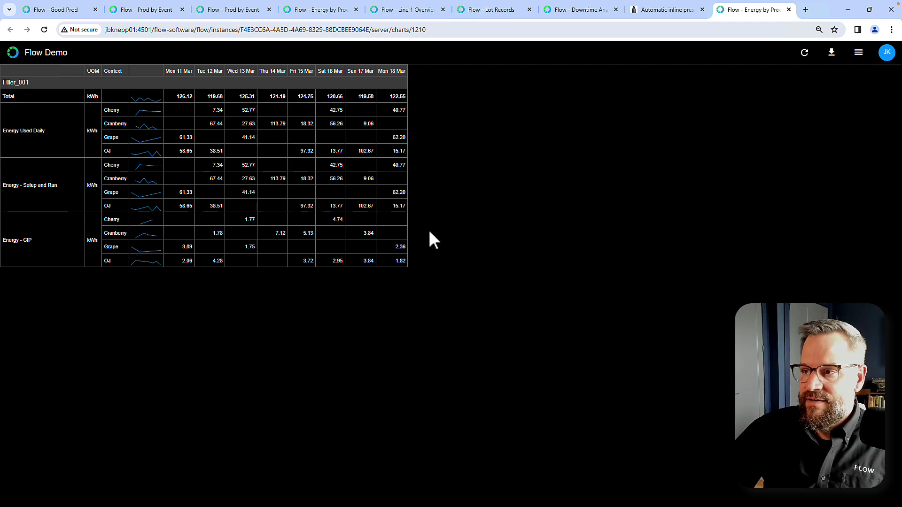
# - Switch back to FLOW and add a To Date Extension (Monthly) to the chart's daily base column header
pyautogui.moveTo(452, 494)
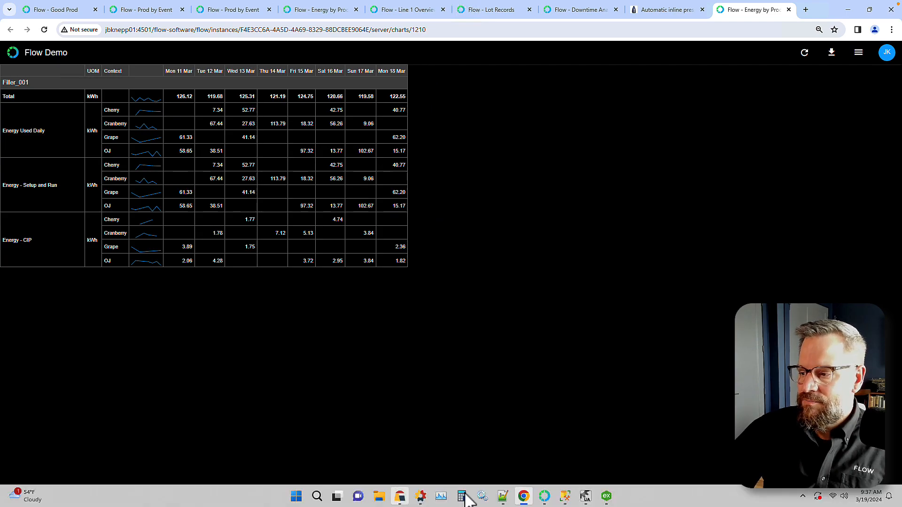
pyautogui.click(543, 497)
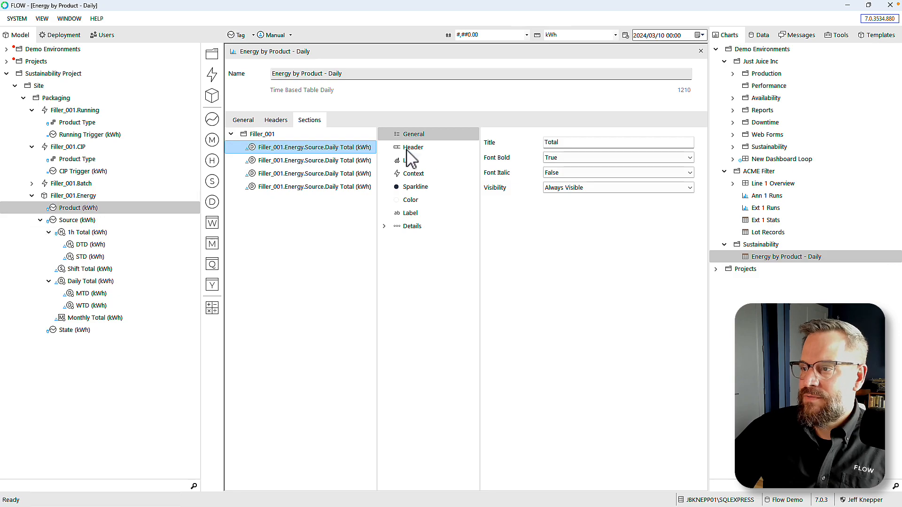
pyautogui.click(279, 123)
pyautogui.click(263, 201)
pyautogui.rightClick(271, 202)
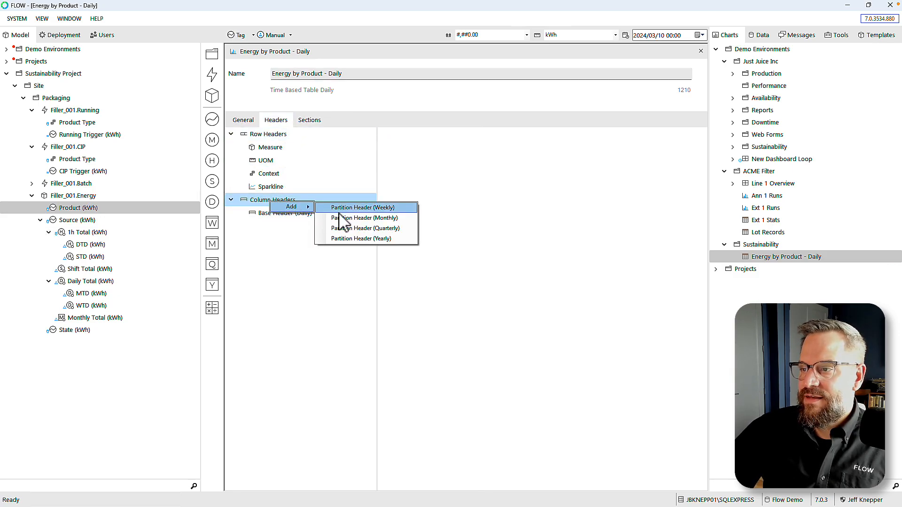
pyautogui.click(277, 213)
pyautogui.rightClick(275, 215)
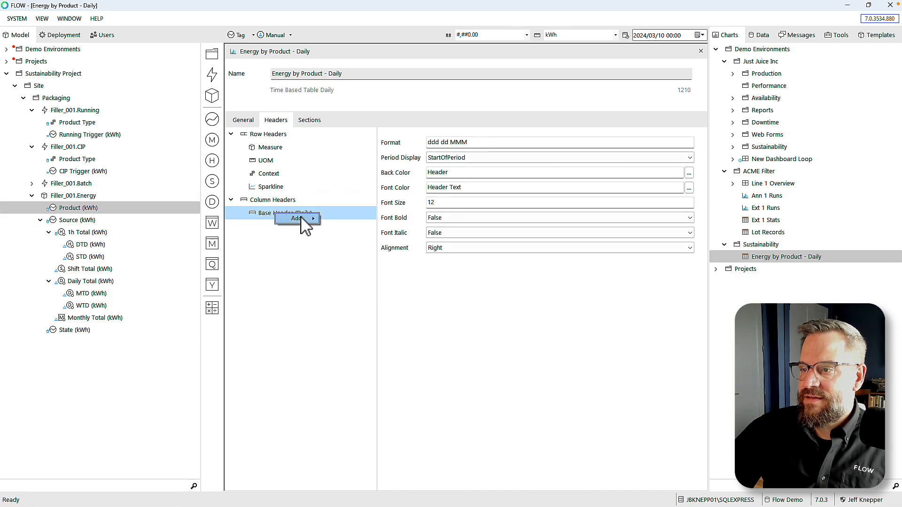
pyautogui.moveTo(297, 219)
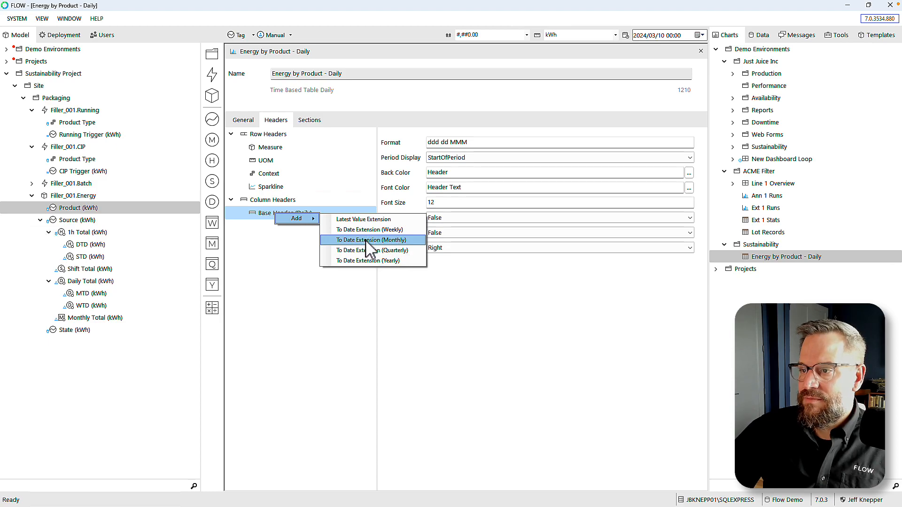
pyautogui.click(369, 241)
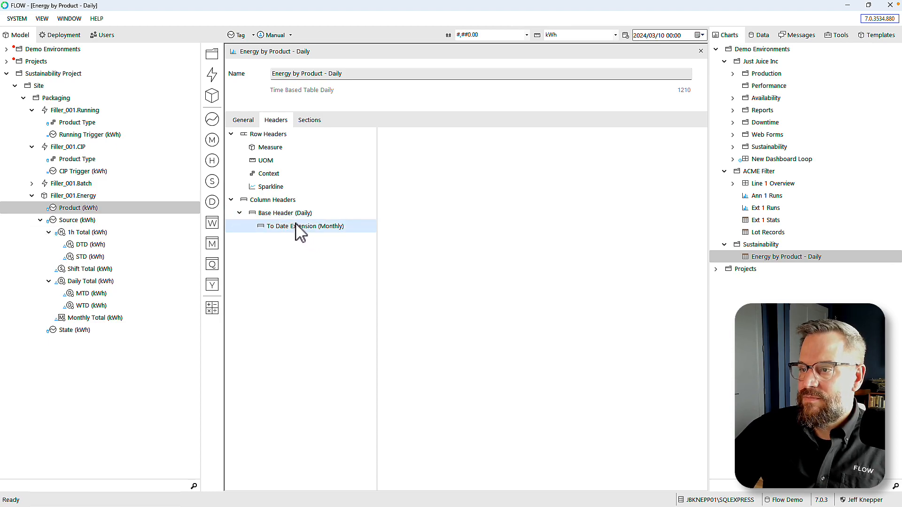
# - Assign the Energy Source Daily Total's MTD measure to the Monthly detail of the Total measure
pyautogui.click(310, 123)
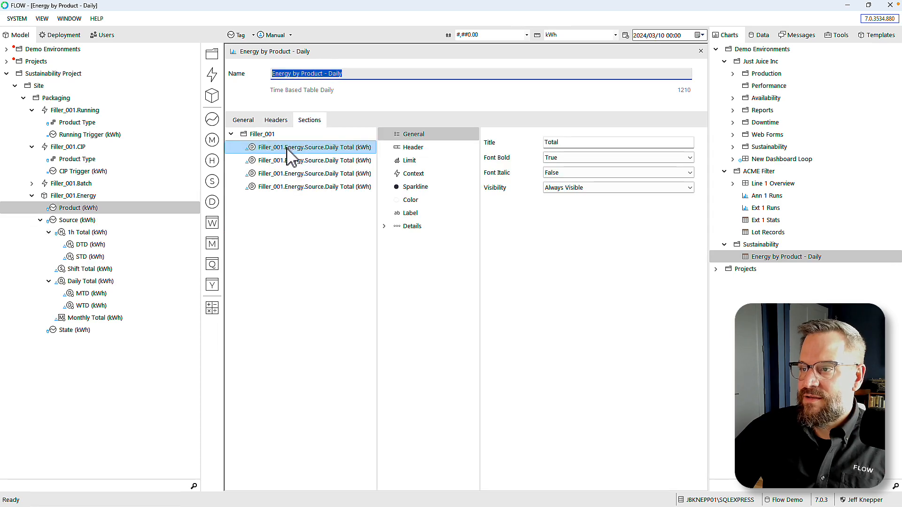
pyautogui.click(385, 227)
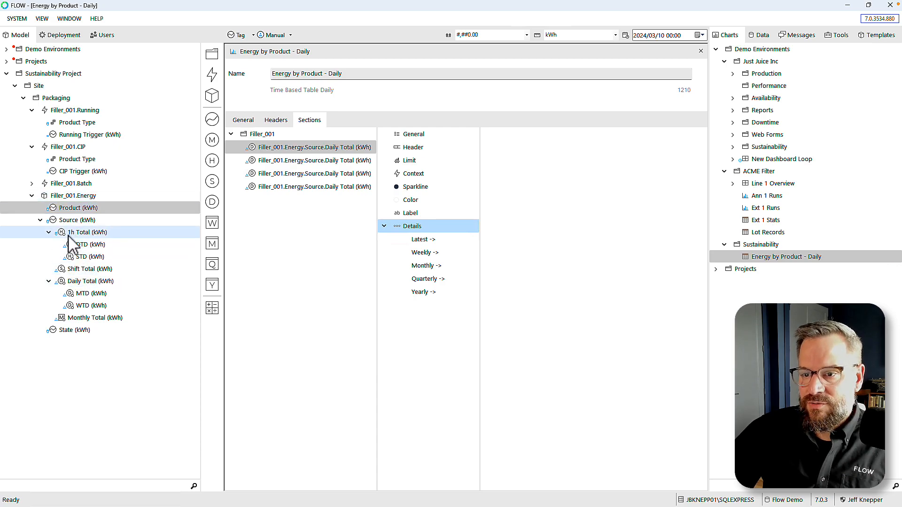
pyautogui.moveTo(71, 293); pyautogui.dragTo(428, 267)
pyautogui.click(303, 147)
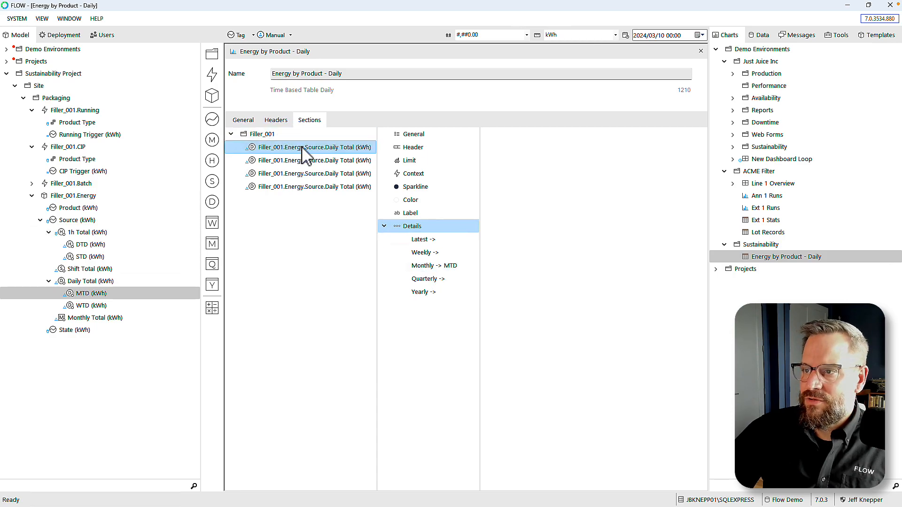
# - Set Font Bold to True for the Total measure's Monthly MTD detail and reload the chart in the web browser
pyautogui.click(426, 266)
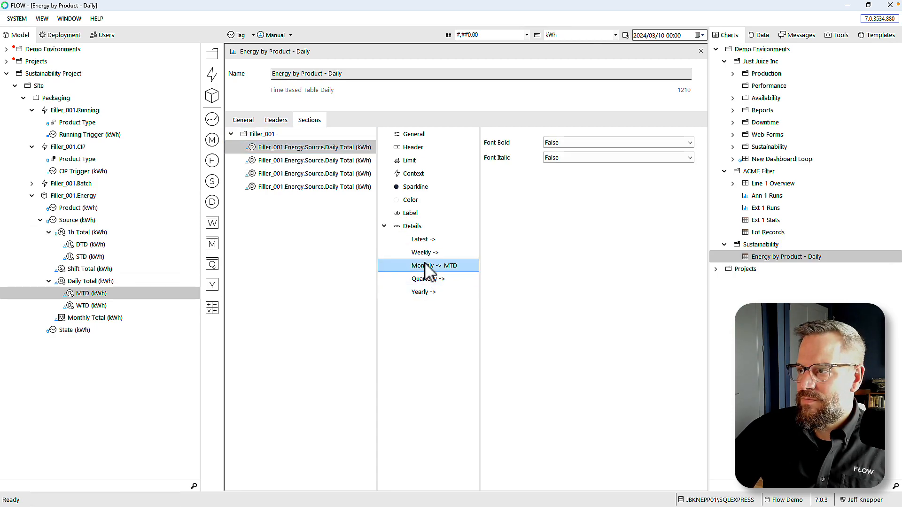
pyautogui.click(611, 143)
pyautogui.click(610, 150)
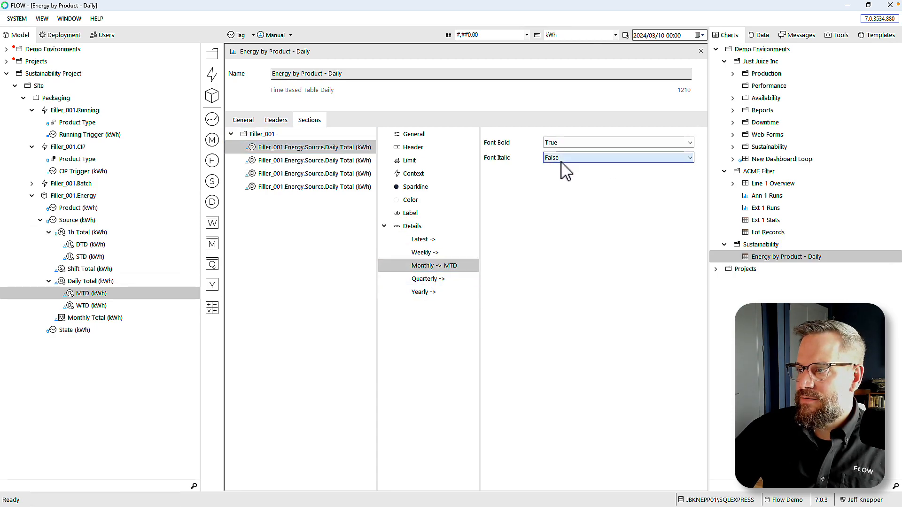
pyautogui.click(524, 496)
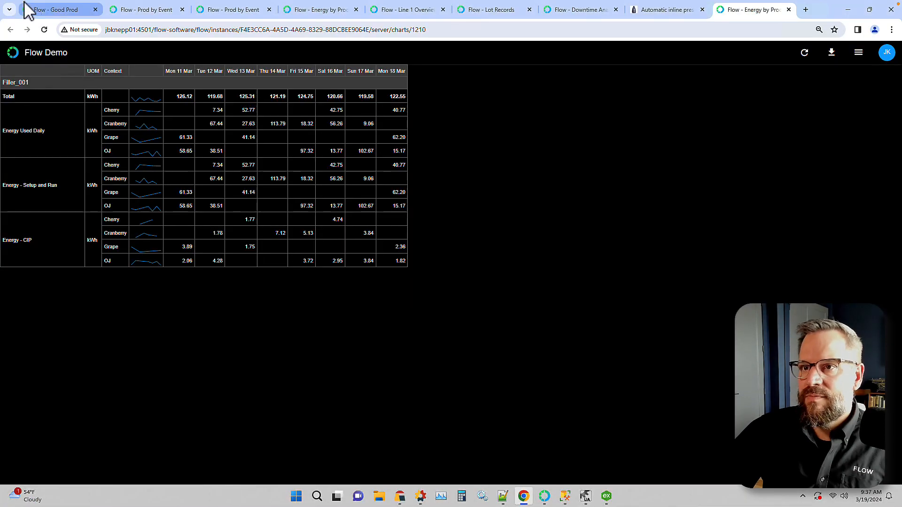
pyautogui.click(45, 30)
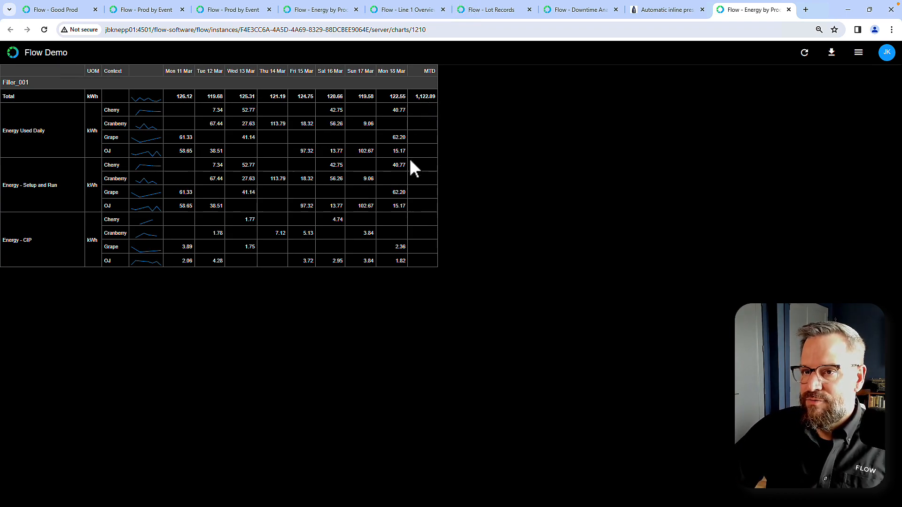
# - In FLOW, assign the Daily Total's MTD measure to the Energy Used Daily measure's Monthly detail, and reload the chart in the browser
pyautogui.moveTo(432, 506)
pyautogui.click(544, 500)
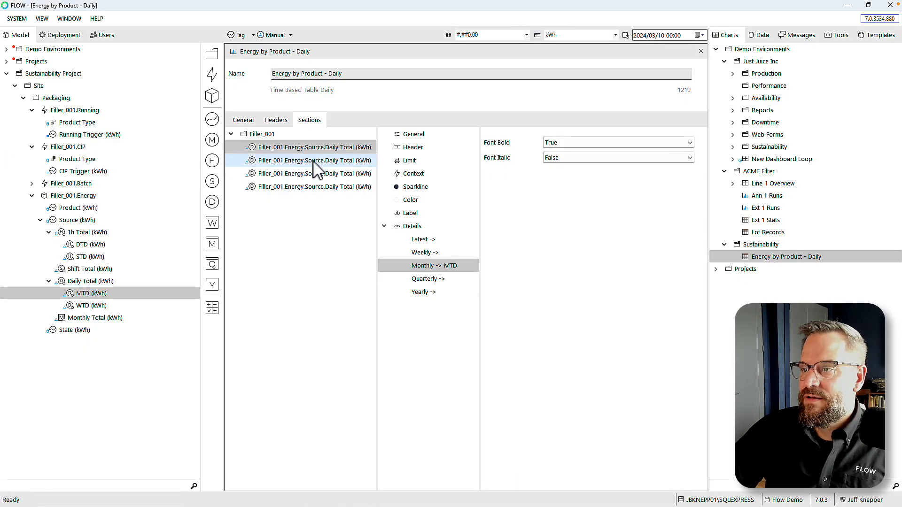
pyautogui.click(313, 160)
pyautogui.click(384, 226)
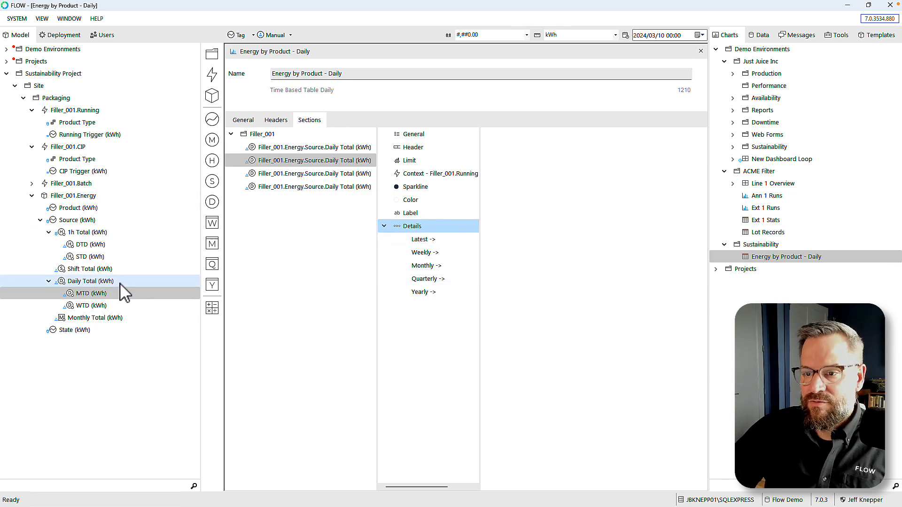
pyautogui.moveTo(71, 298); pyautogui.dragTo(427, 266)
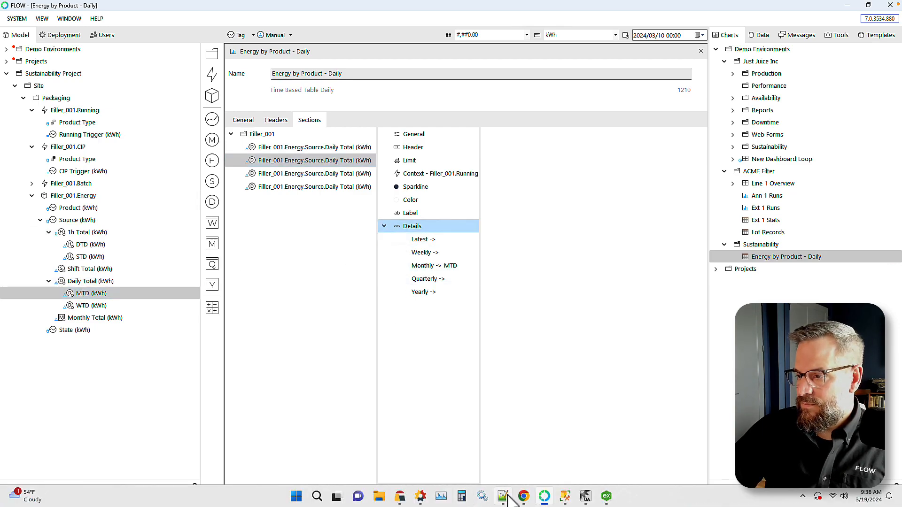
pyautogui.click(523, 496)
pyautogui.click(44, 30)
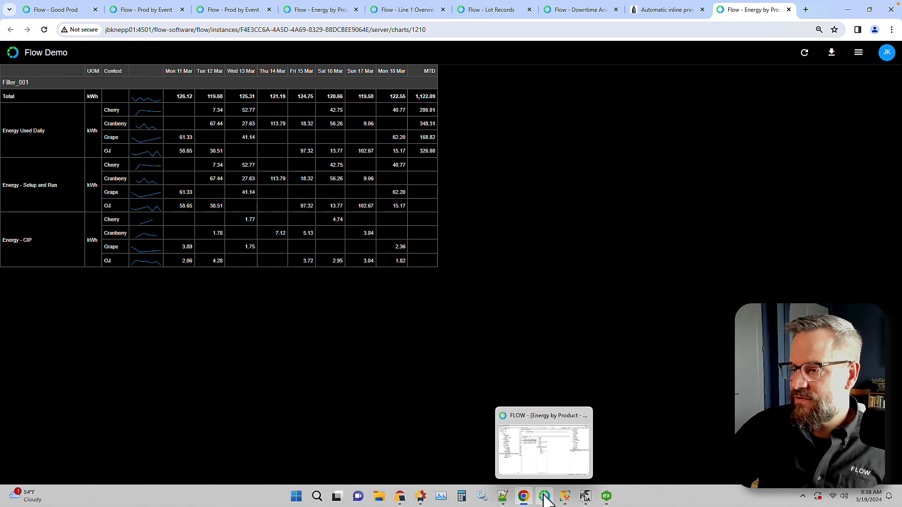
# - Switch to FLOW and examine the fillers under Packaging Lines 2, 3 and 4 in the ACME Juice data source namespace
pyautogui.click(545, 499)
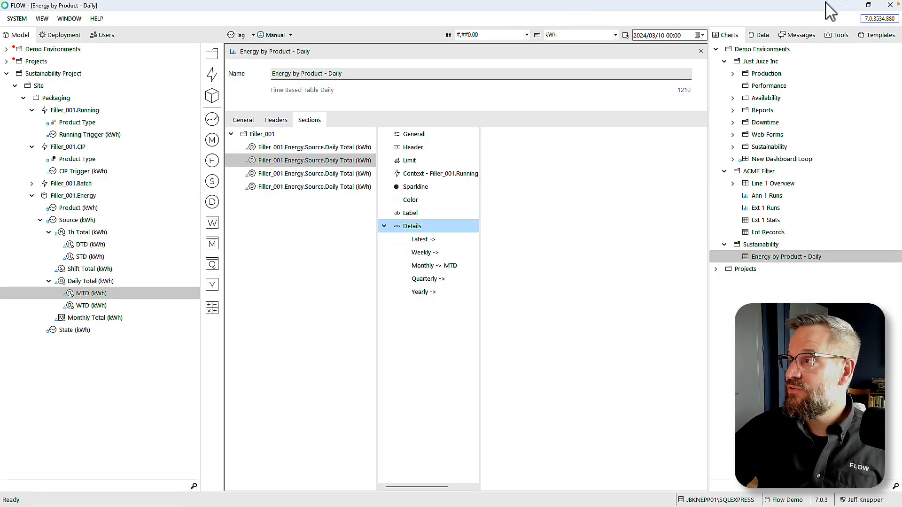
pyautogui.click(760, 35)
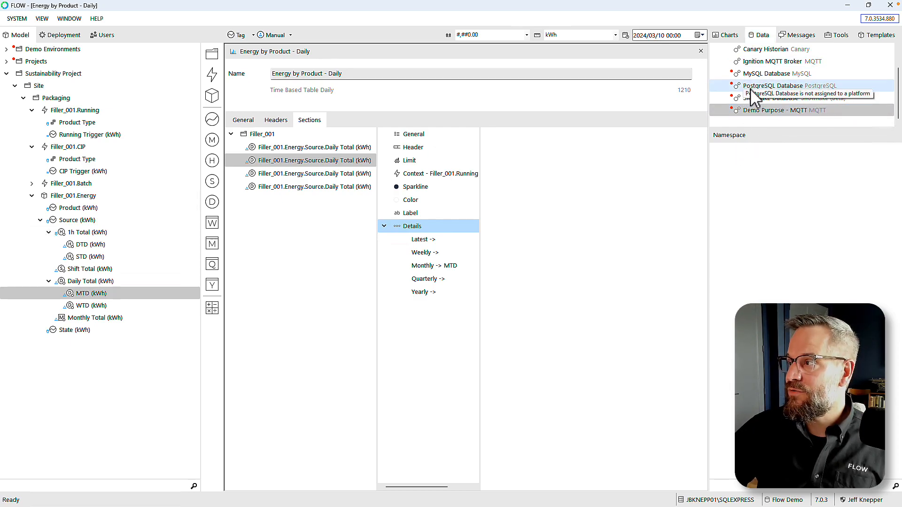
pyautogui.scroll(3, 751, 89)
pyautogui.click(716, 61)
pyautogui.click(716, 49)
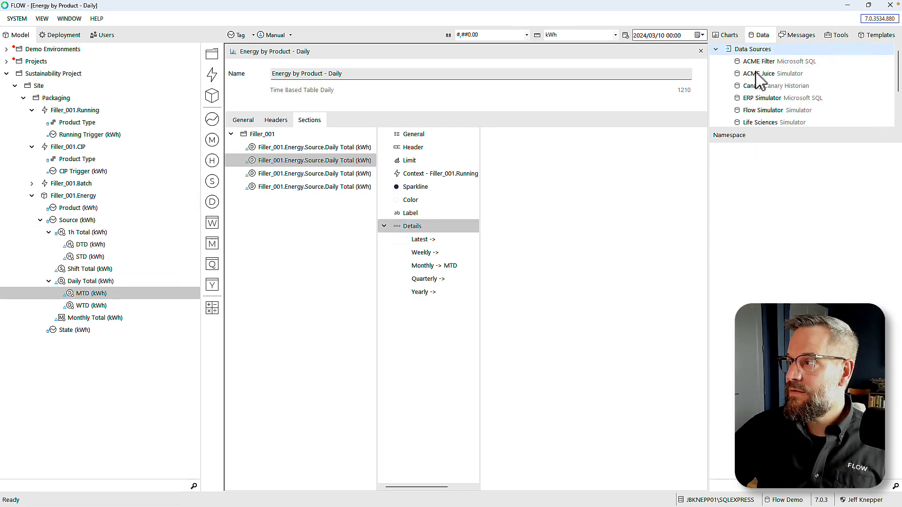
pyautogui.click(751, 74)
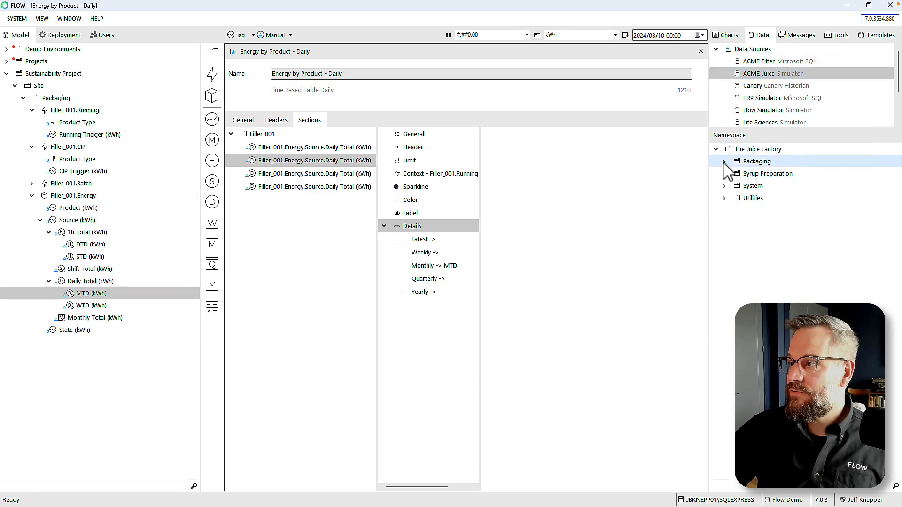
pyautogui.click(724, 161)
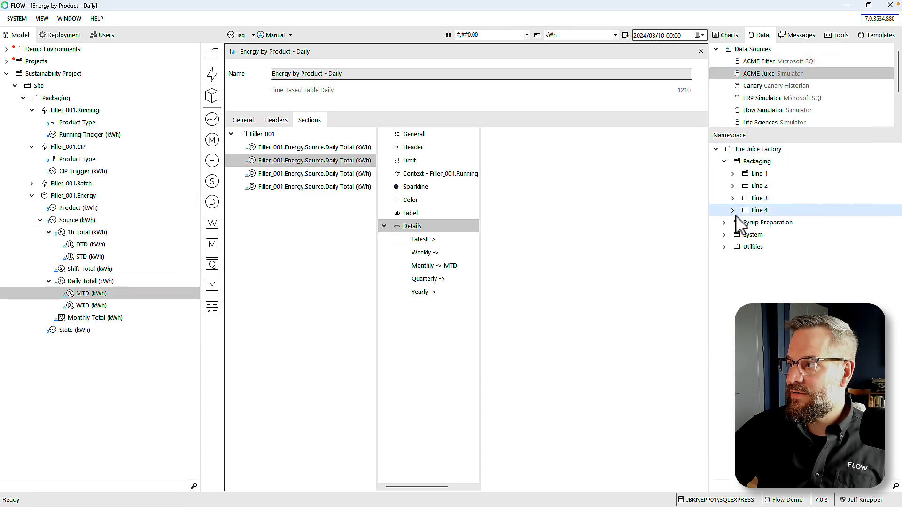
pyautogui.click(732, 186)
pyautogui.click(732, 210)
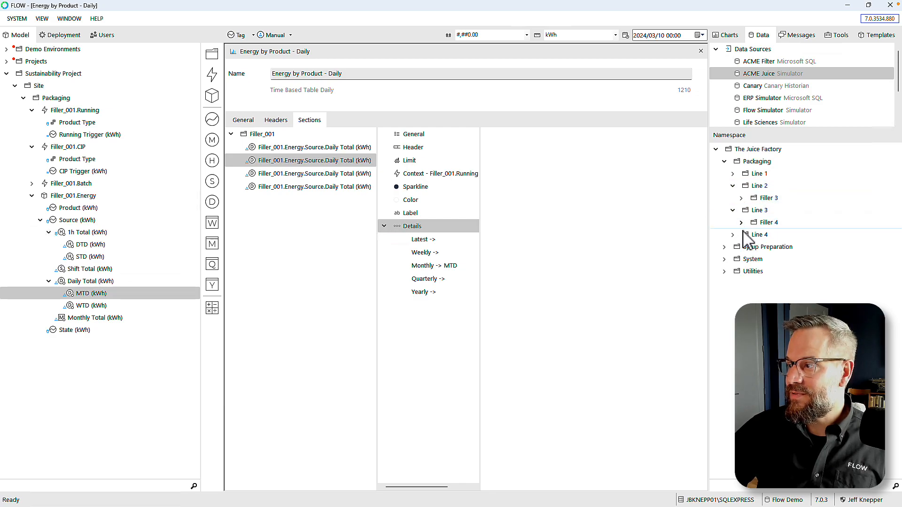
pyautogui.click(733, 234)
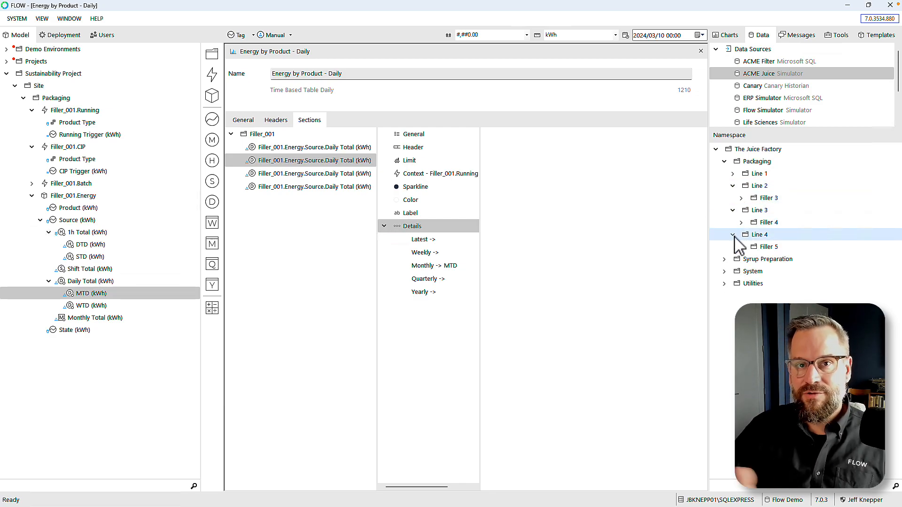